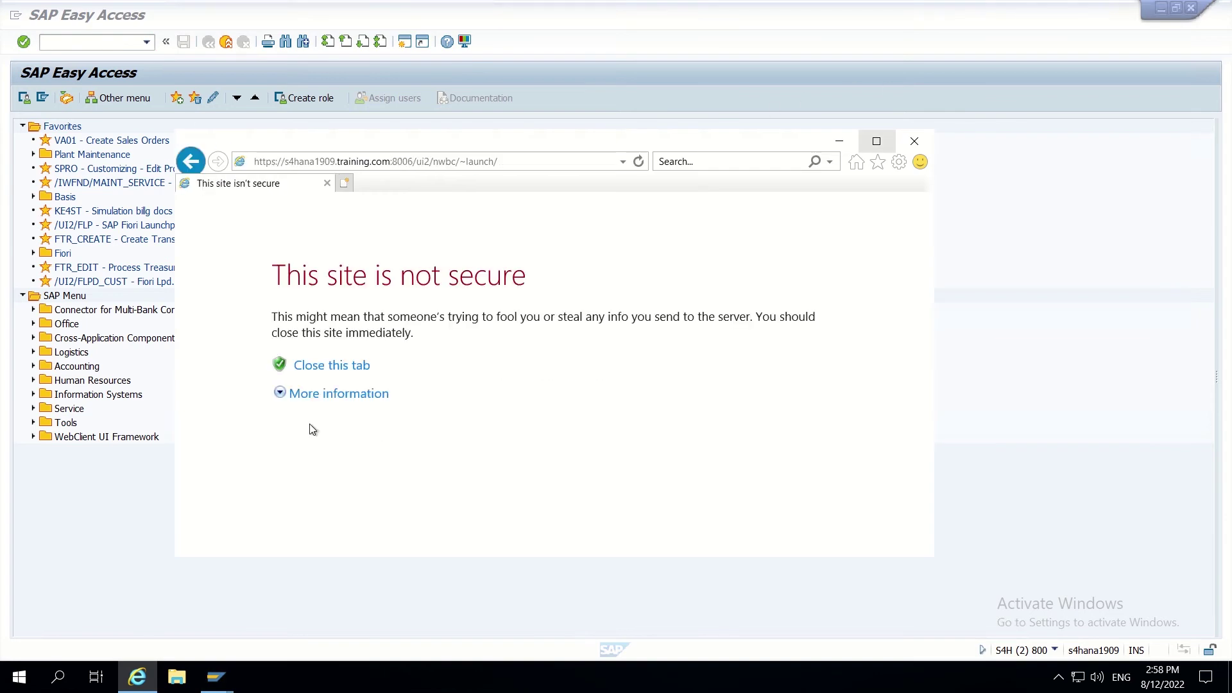
Step: Bypass the certificate warning, log on to client 800 with user and password, and launch /nwbc
click(313, 393)
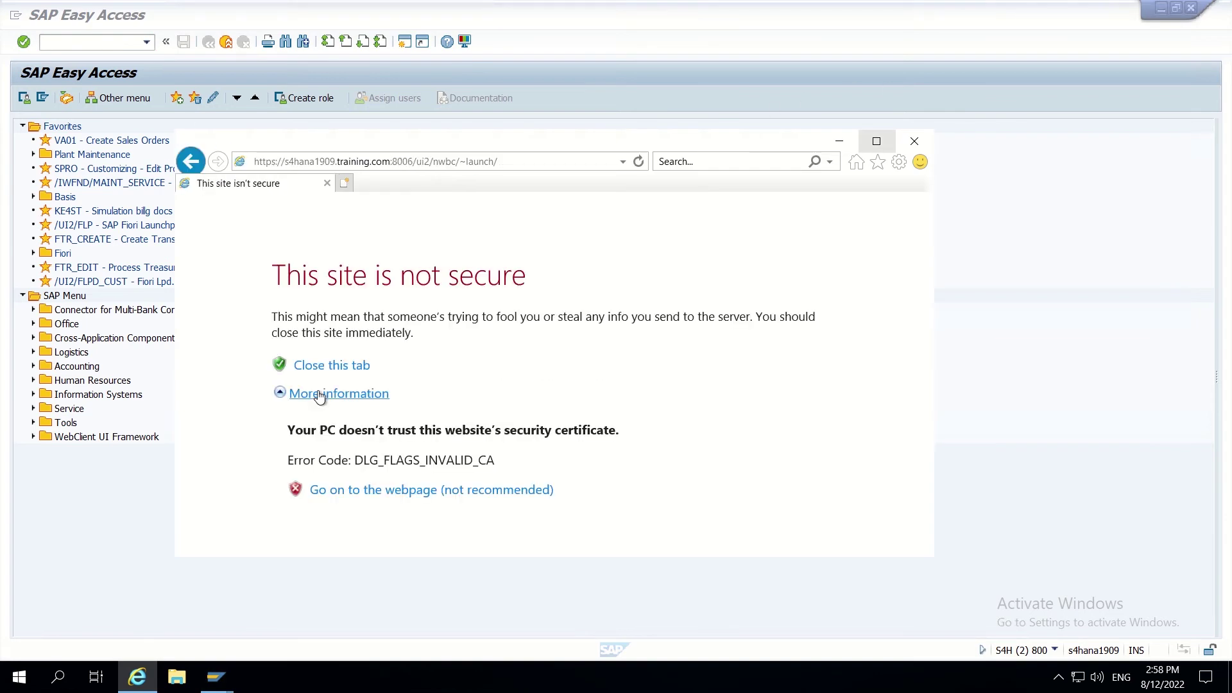
click(361, 489)
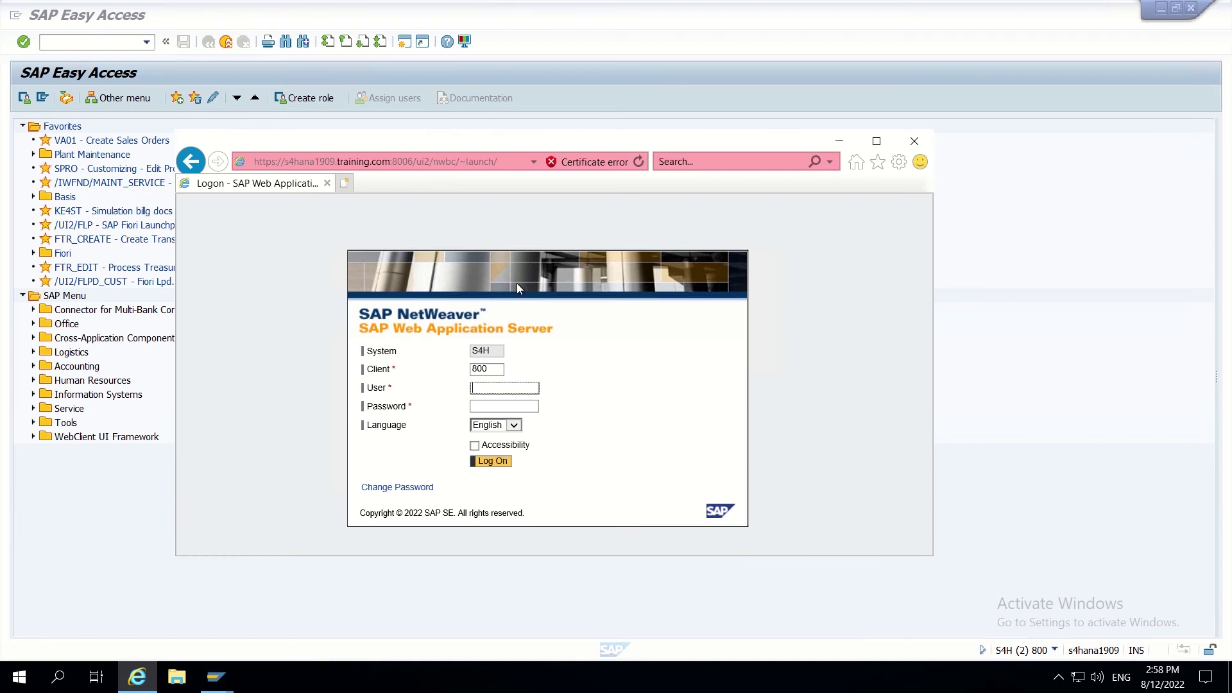
text(S4MDG4)
click(488, 408)
text(*****)
key(Return)
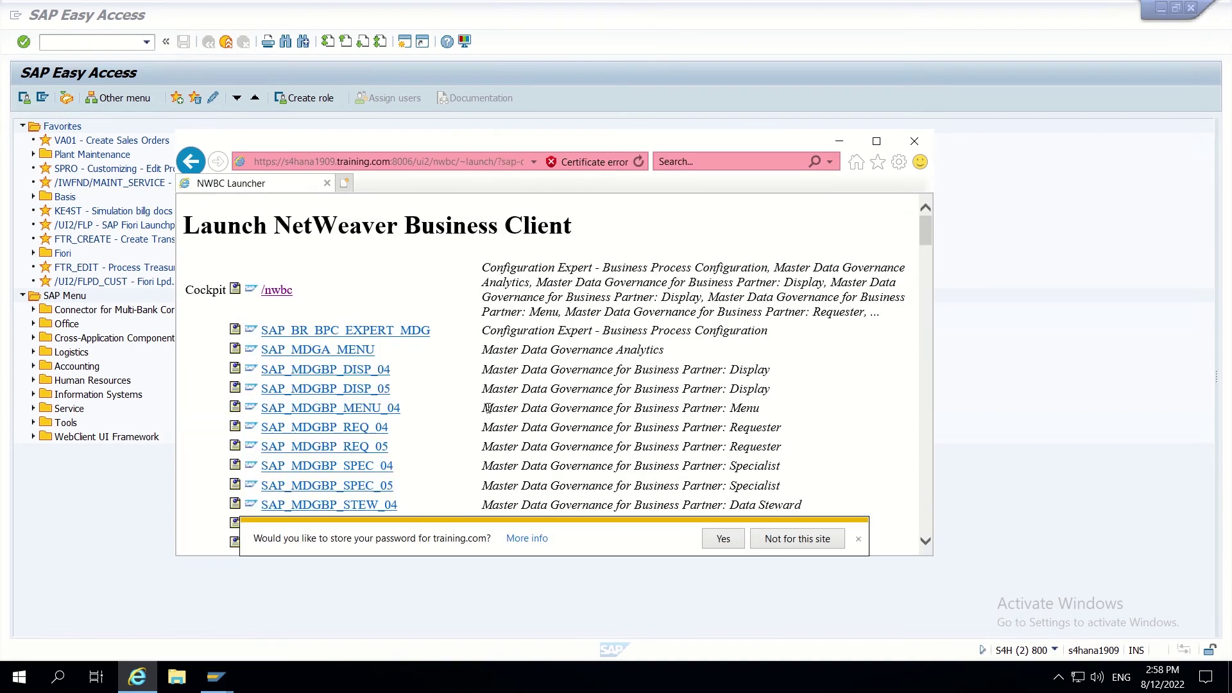
click(278, 290)
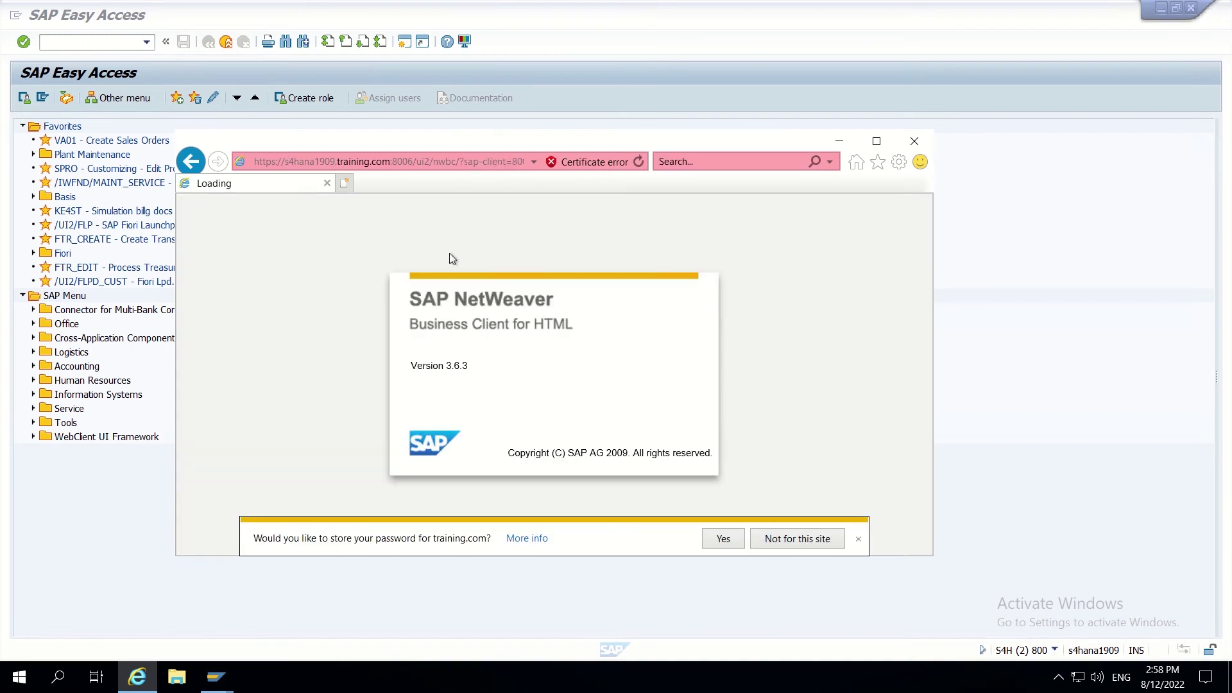
click(884, 142)
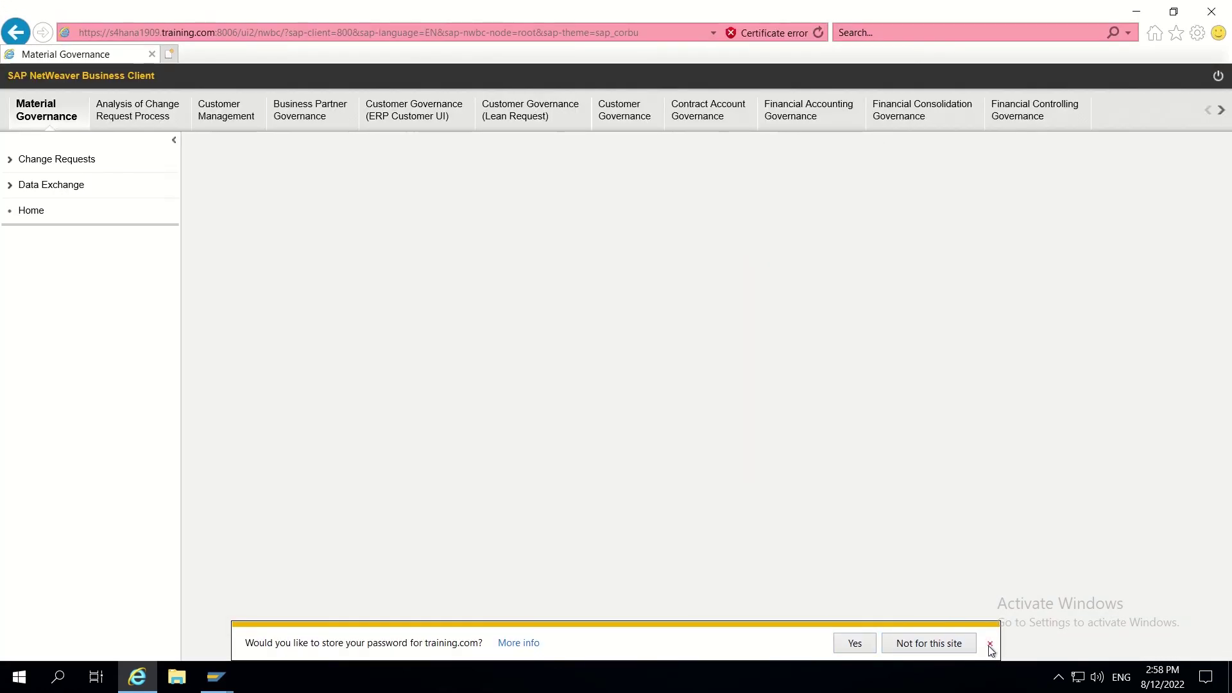
Step: Go to Customer Governance > Change Requests > Customer Maintenance and open the New menu
click(991, 644)
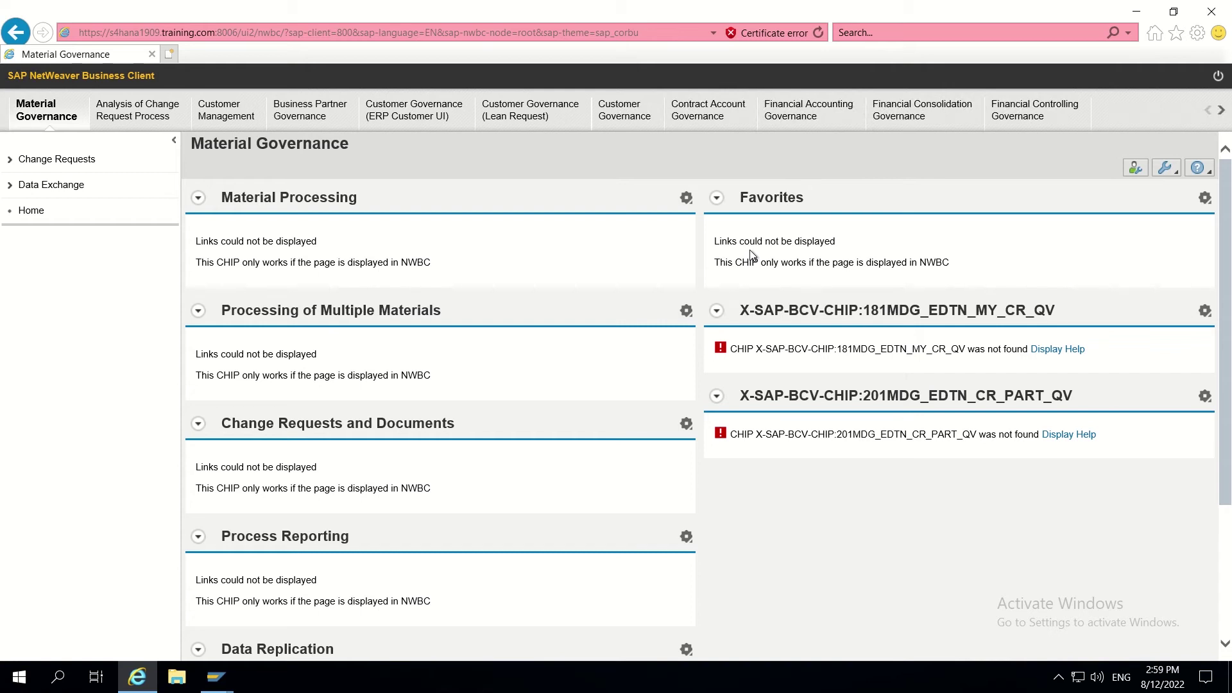
click(639, 120)
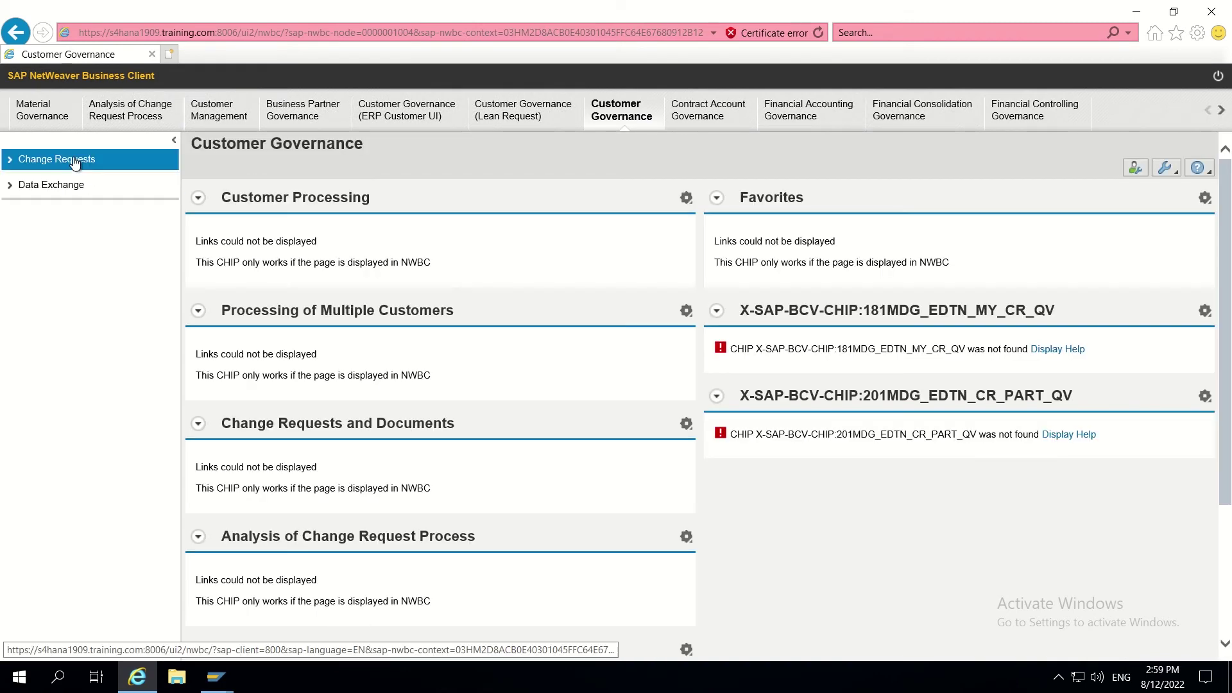
click(75, 160)
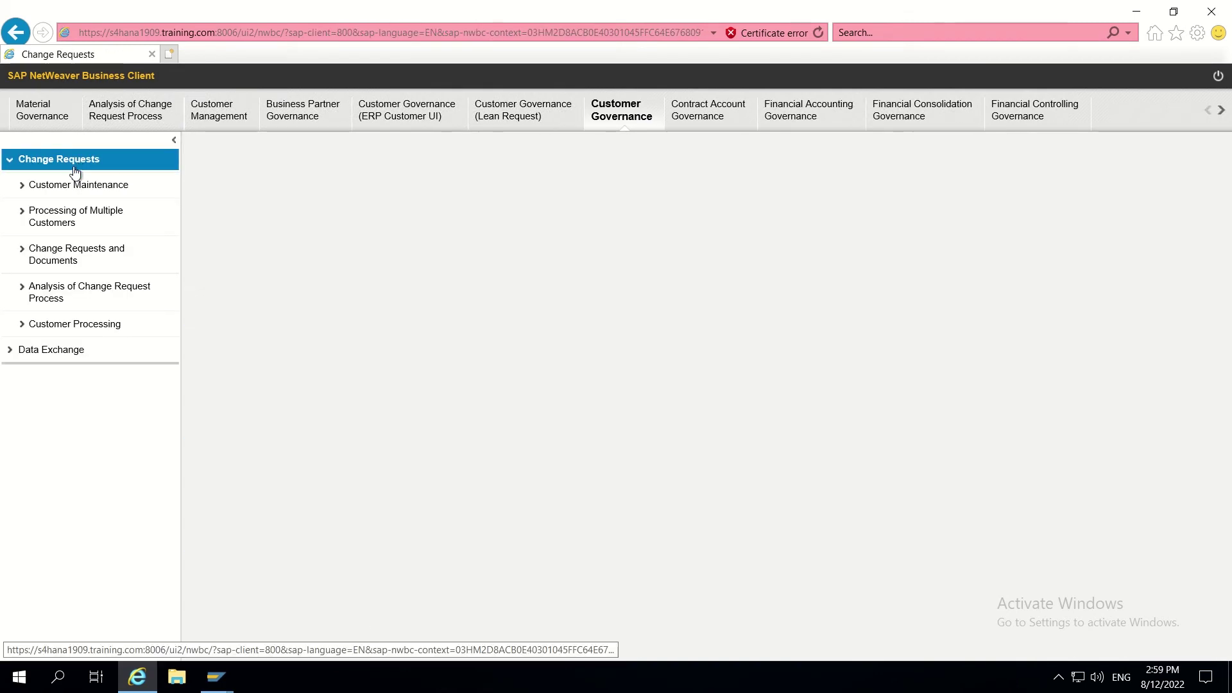
click(73, 190)
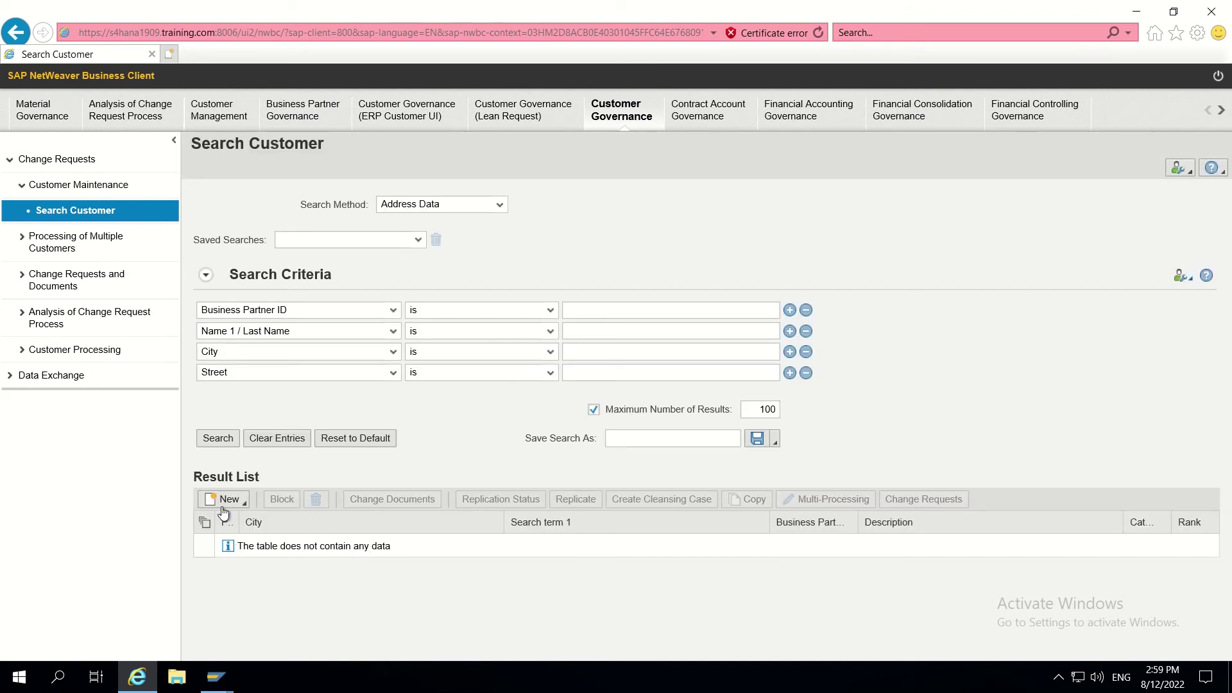
click(226, 502)
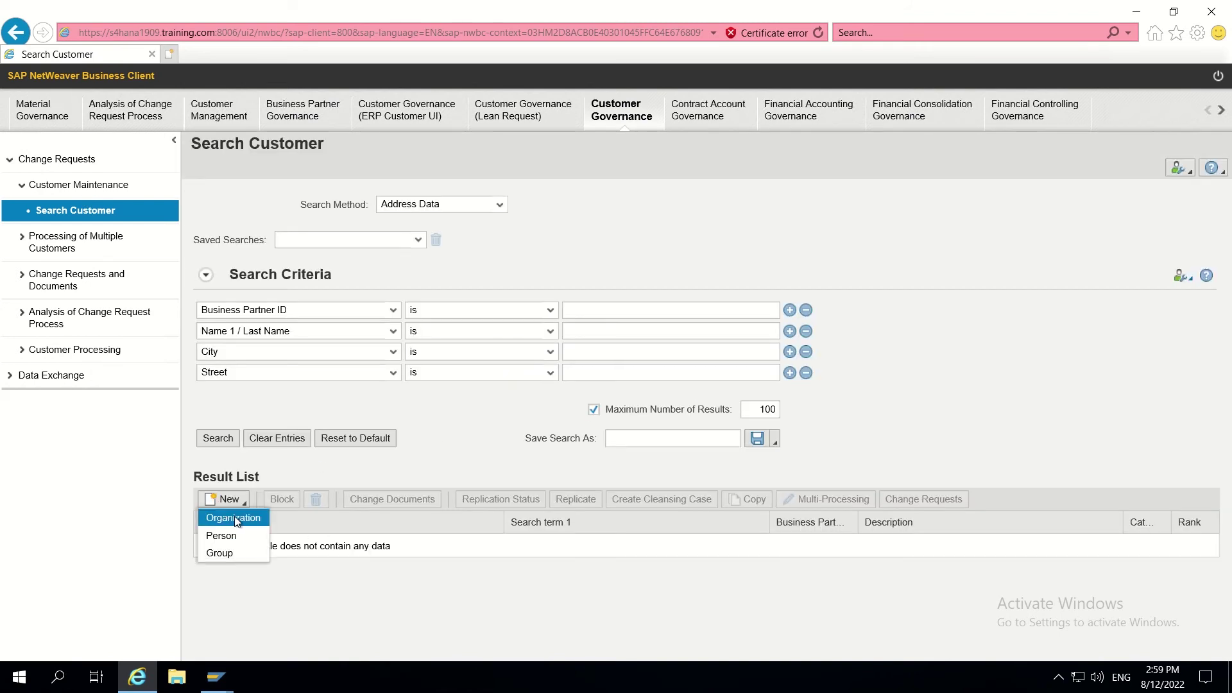
Step: Create a new Organization change request of type Create Customer - Planet
click(231, 519)
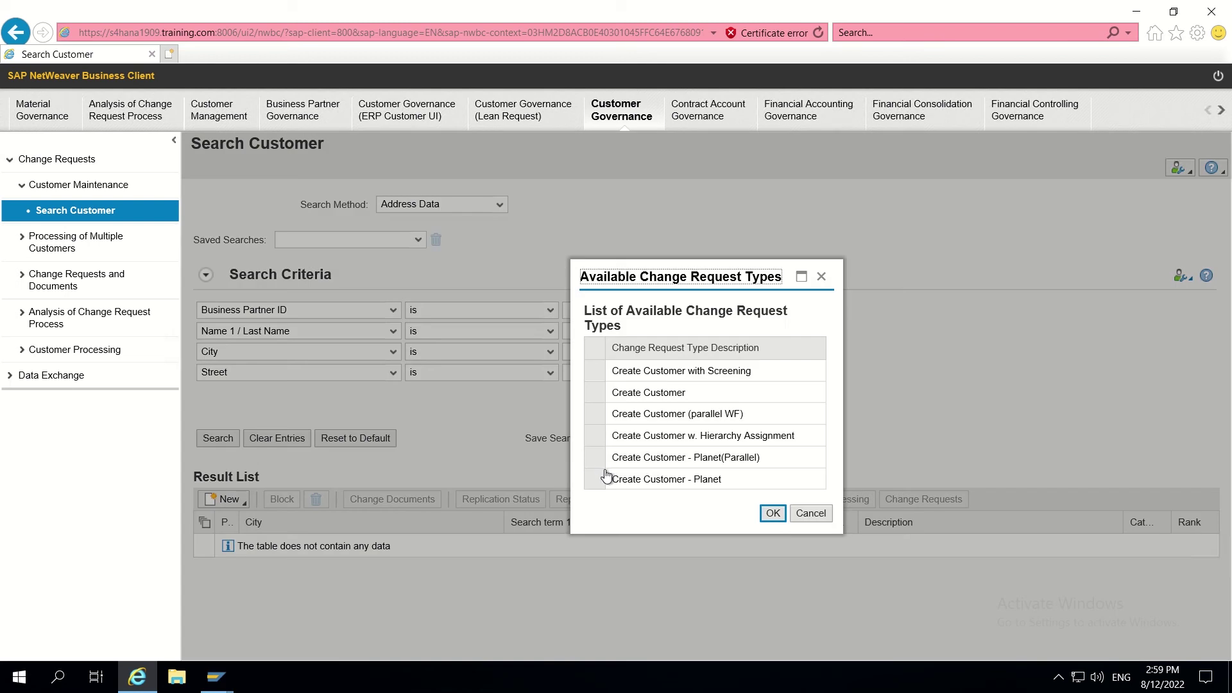
click(597, 480)
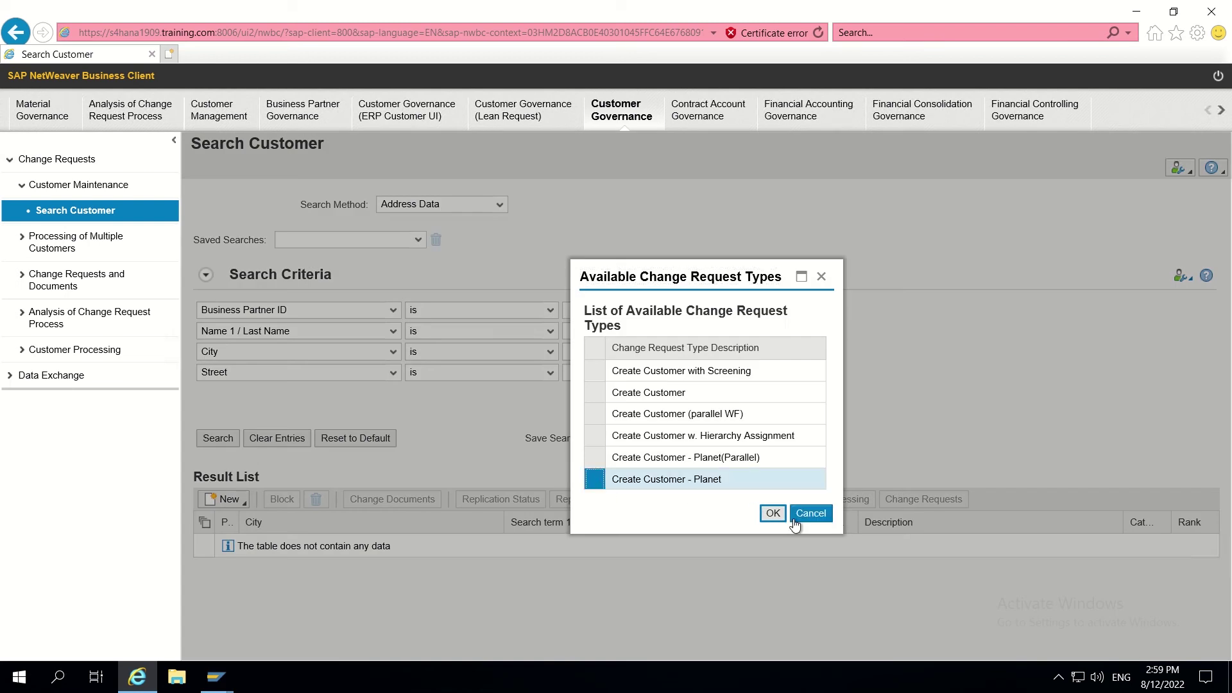
click(774, 513)
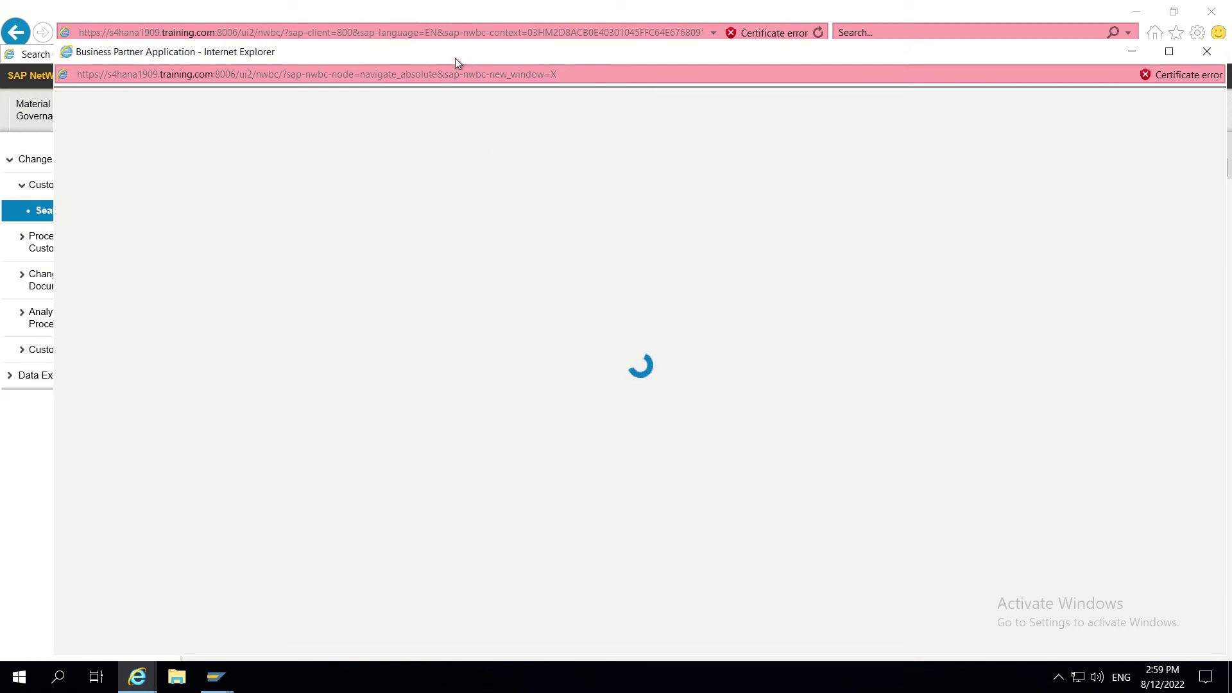
drag(448, 54, 437, 36)
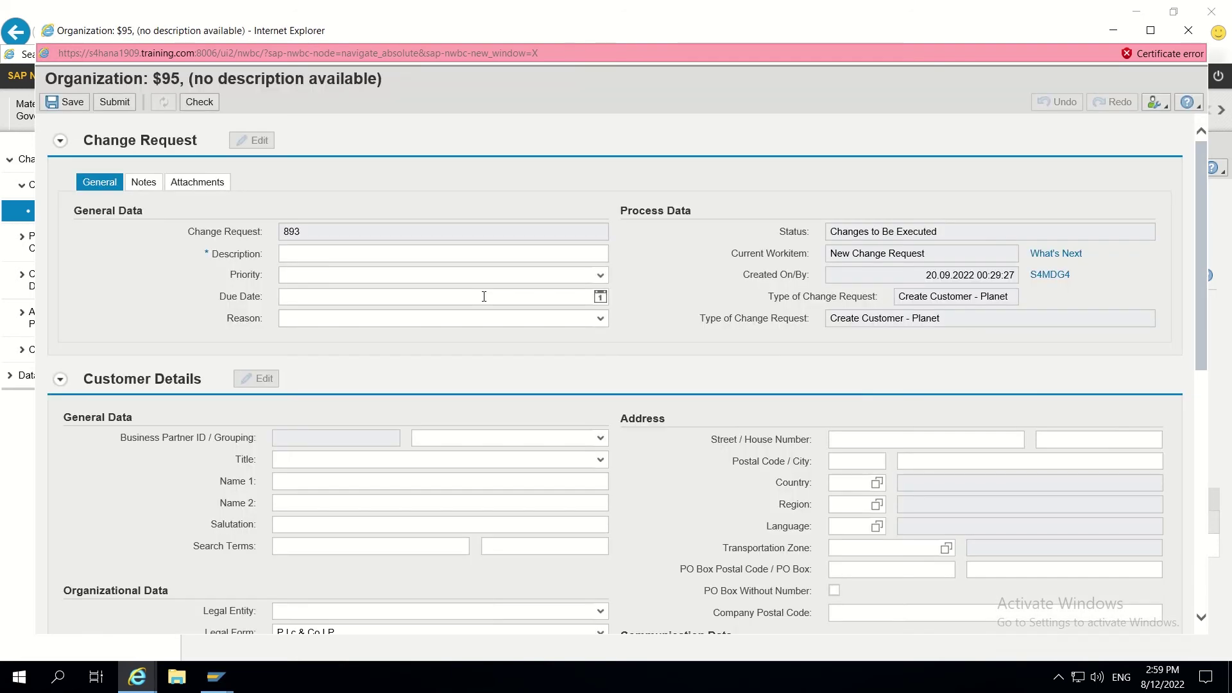
Step: Inspect the Name 1, Name 2 and Search Terms fields on the organization form
scroll(484, 296, down, 3)
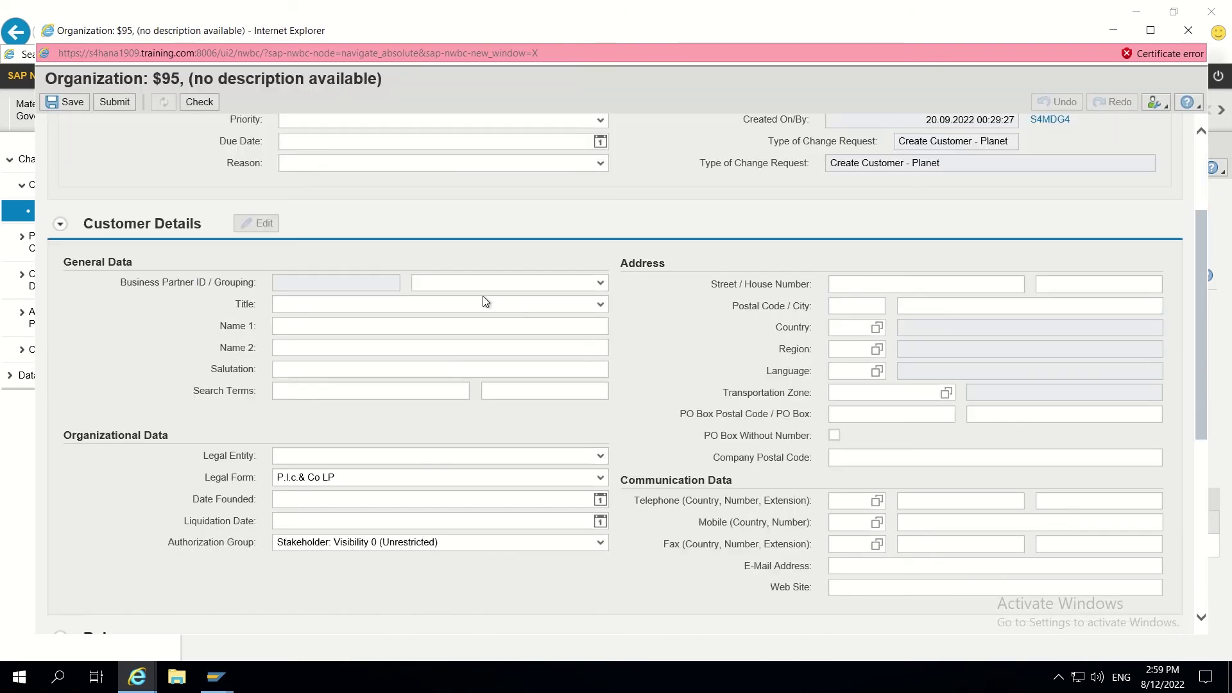
click(334, 347)
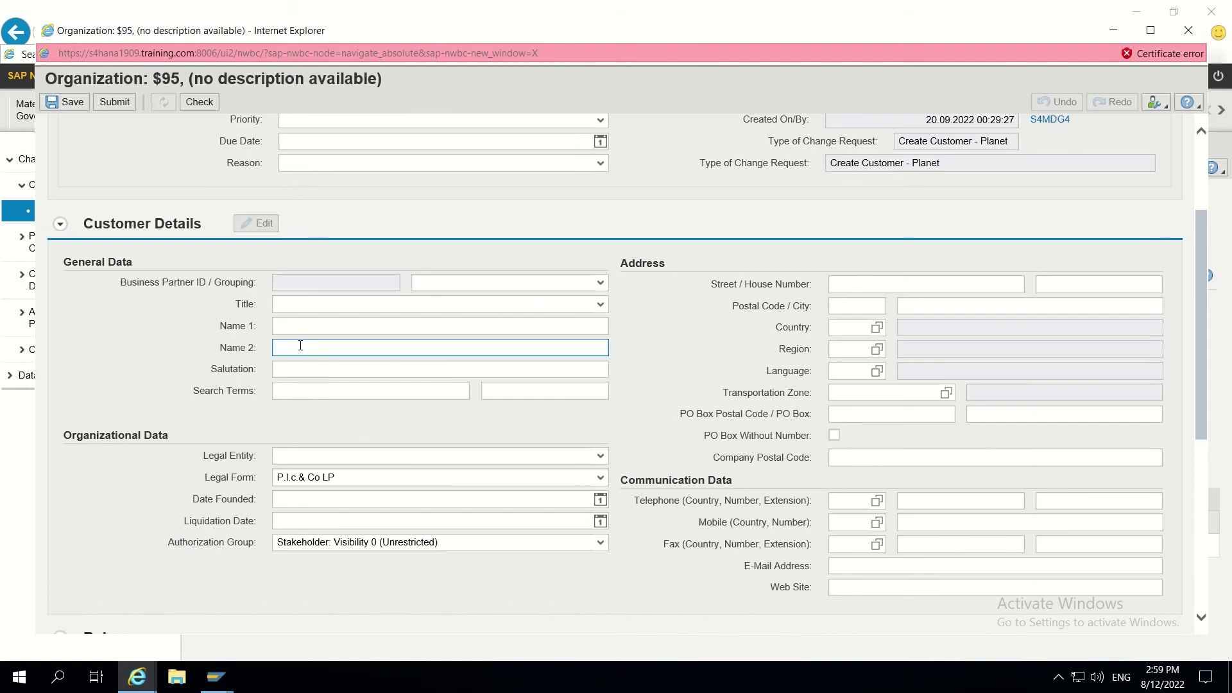
click(300, 325)
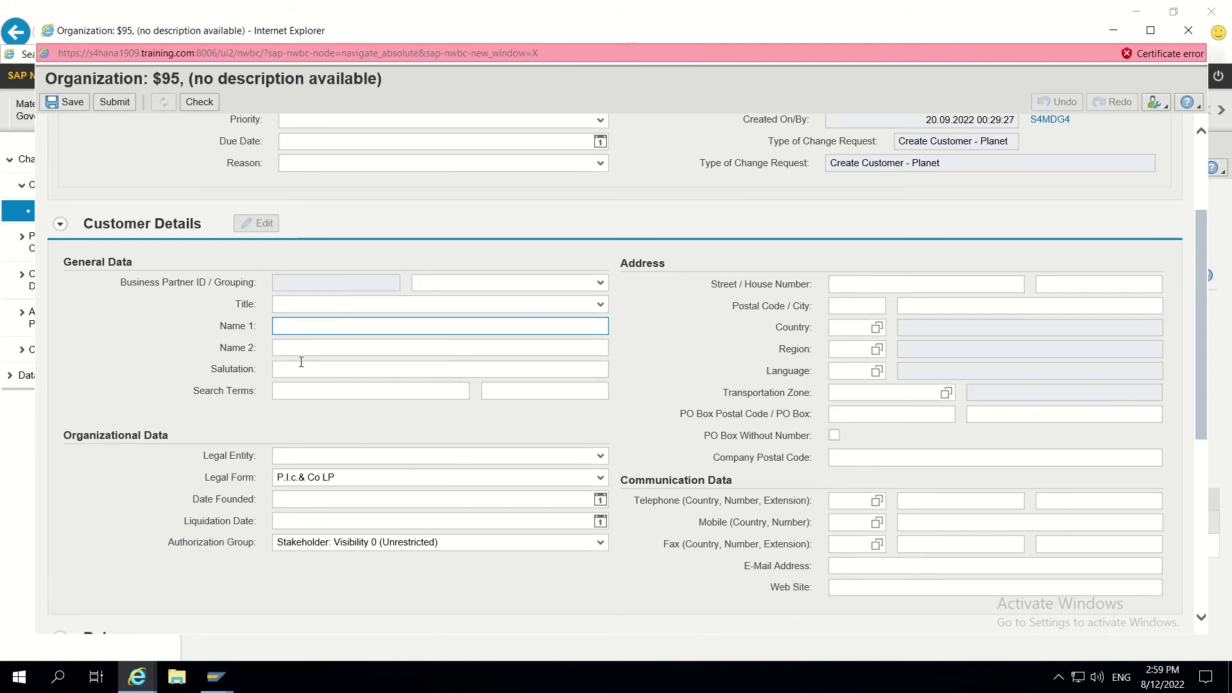
click(288, 392)
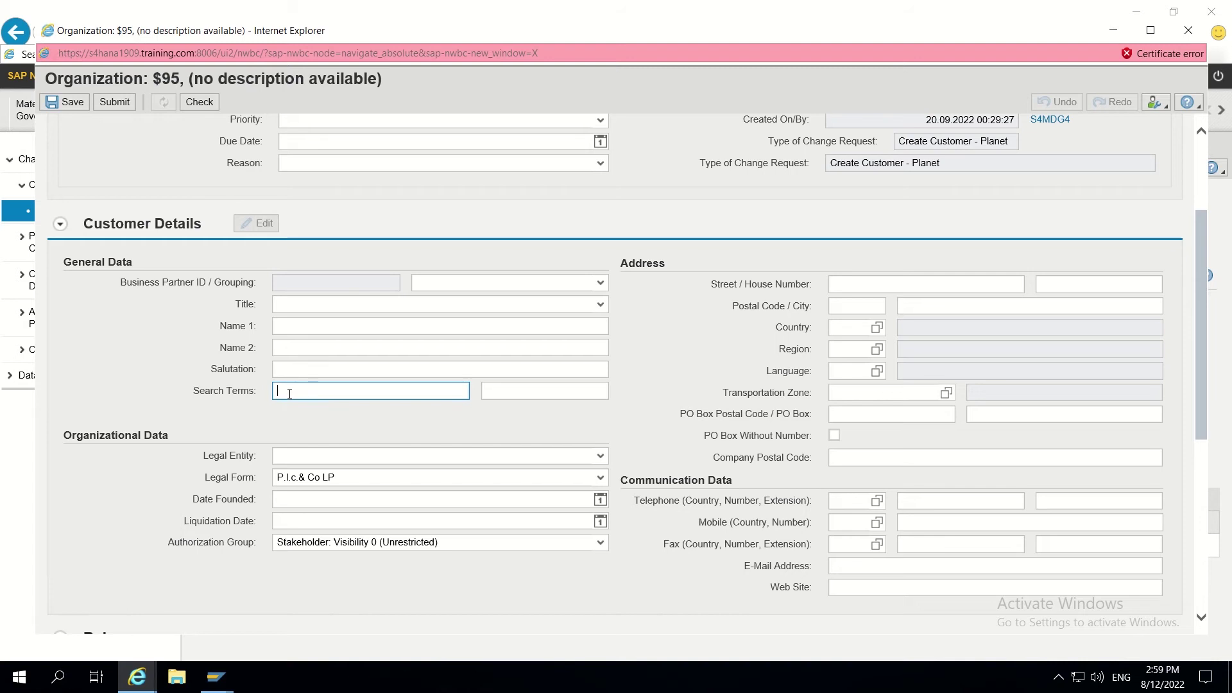
click(296, 323)
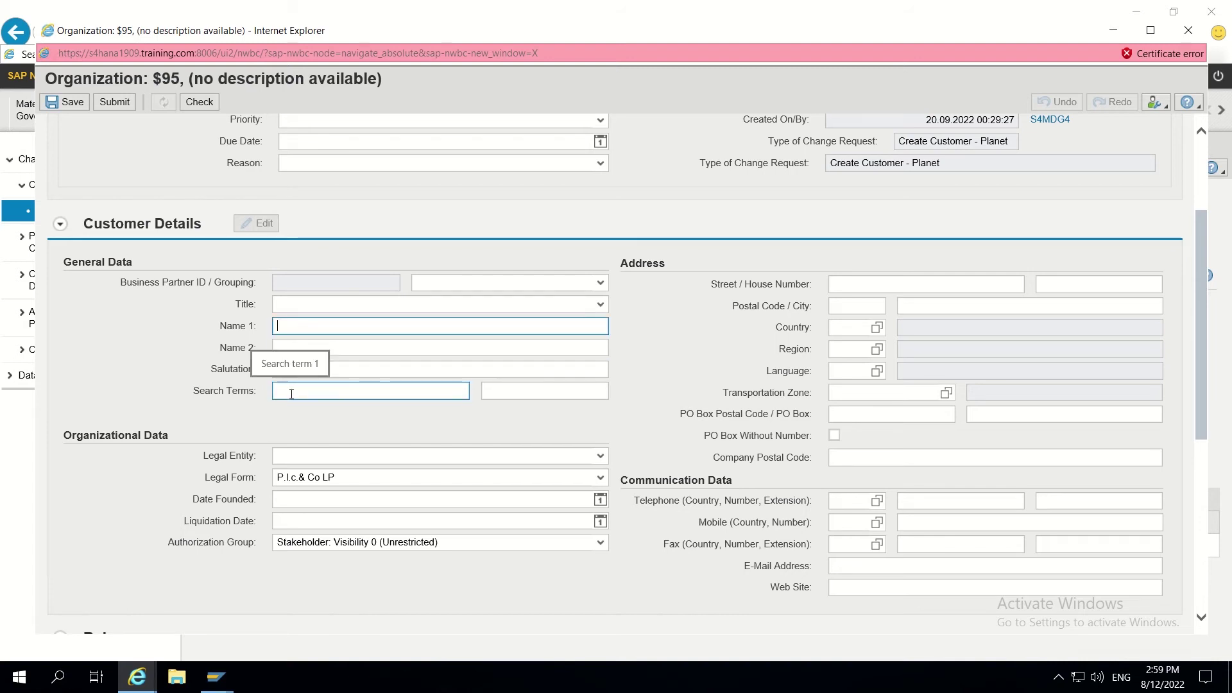
click(291, 393)
click(293, 328)
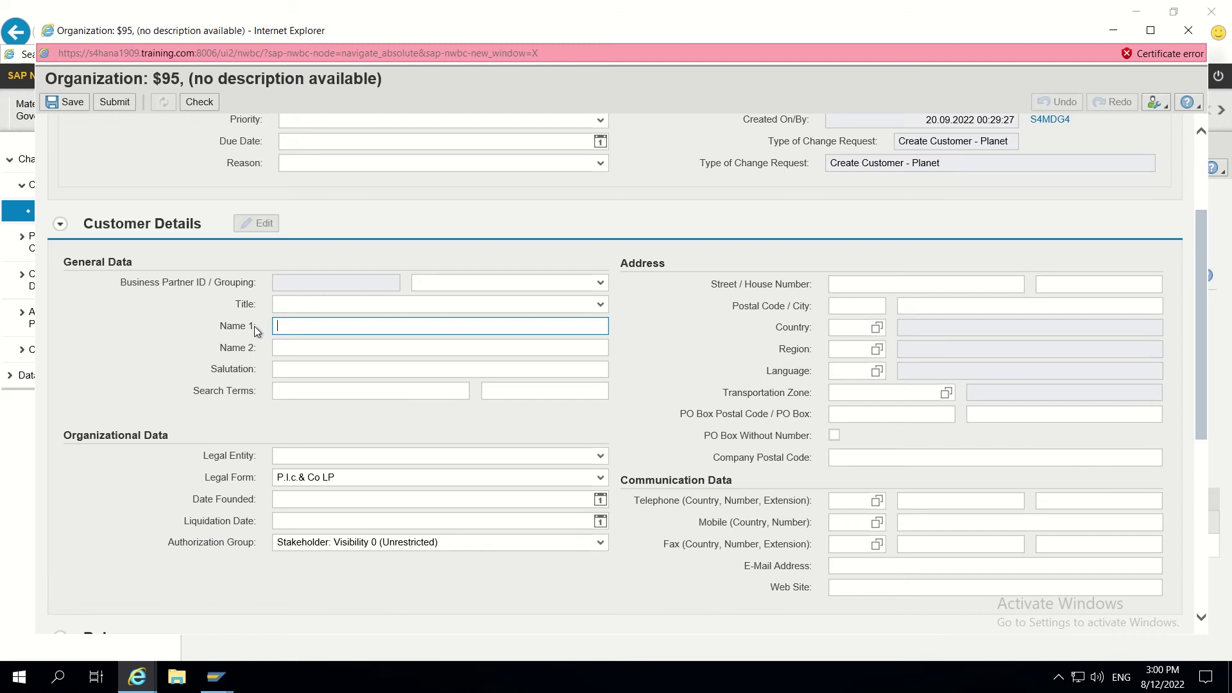
click(246, 330)
double_click(246, 328)
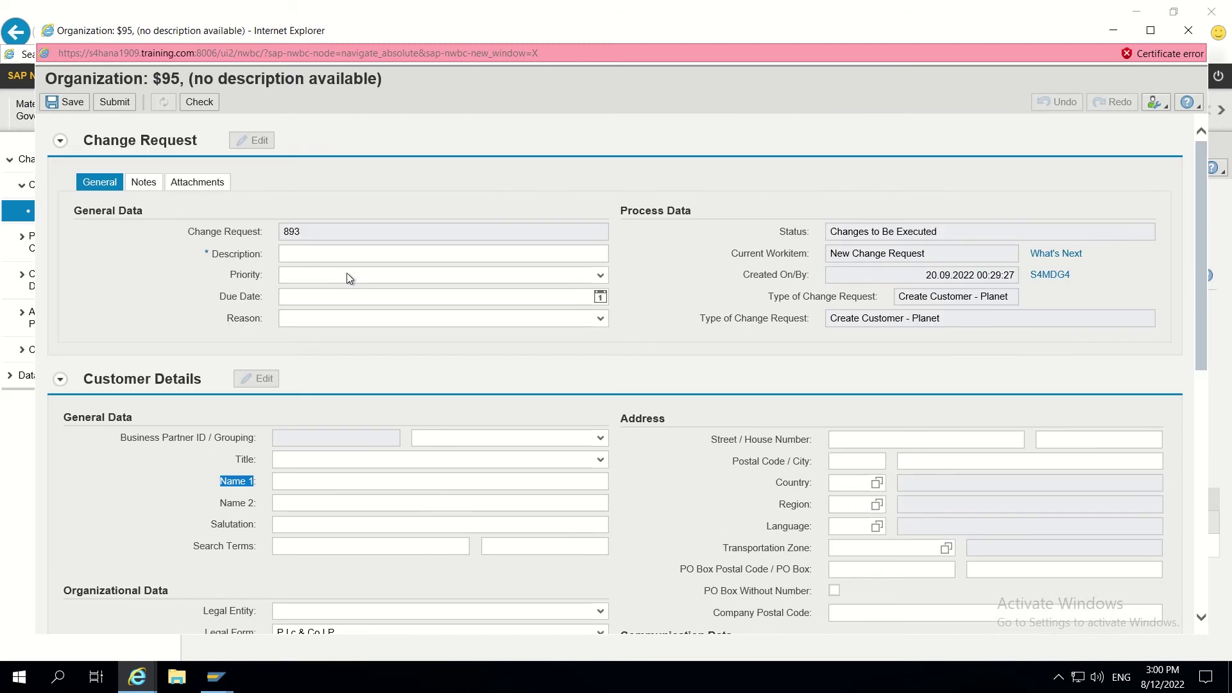
scroll(345, 278, up, 3)
Step: Enter the description TEST and rerun the check until no errors are found
click(205, 105)
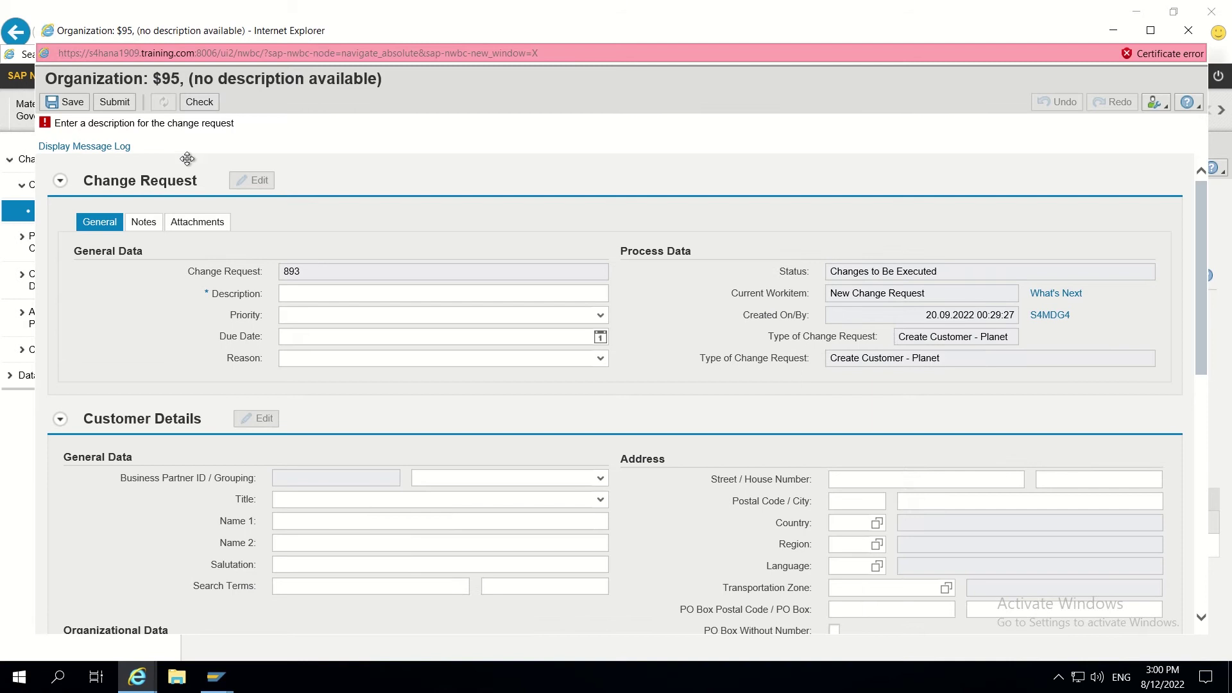
click(311, 294)
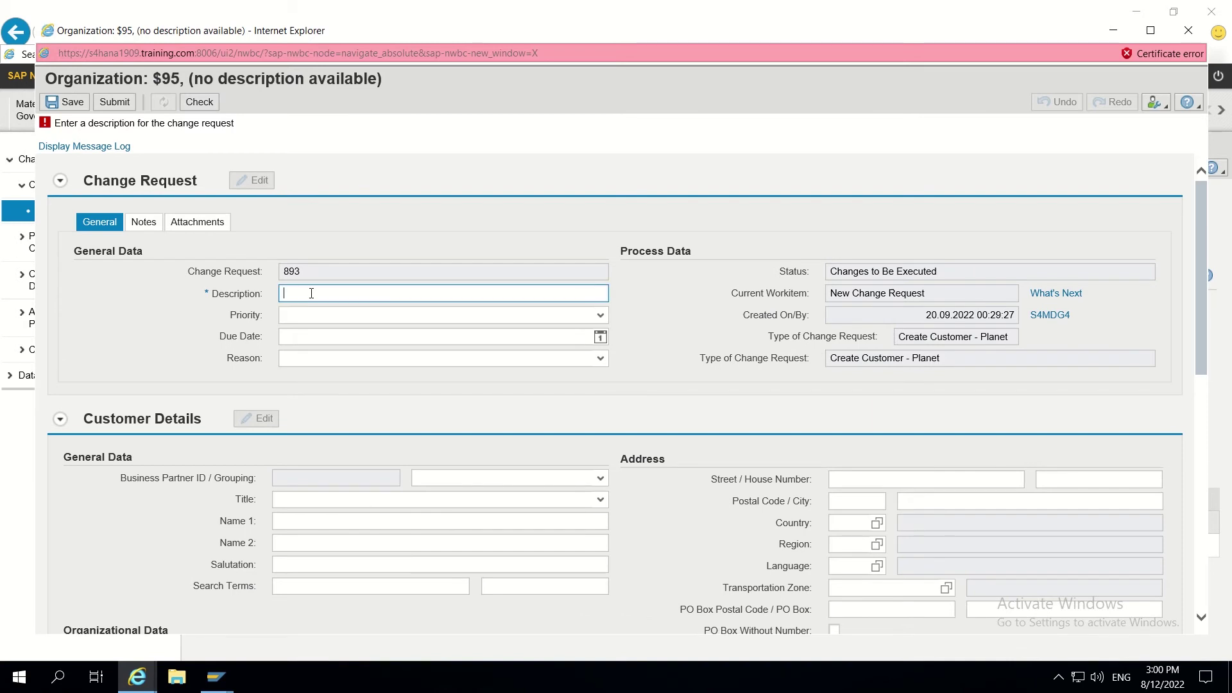
text(TEST)
key(Escape)
click(193, 104)
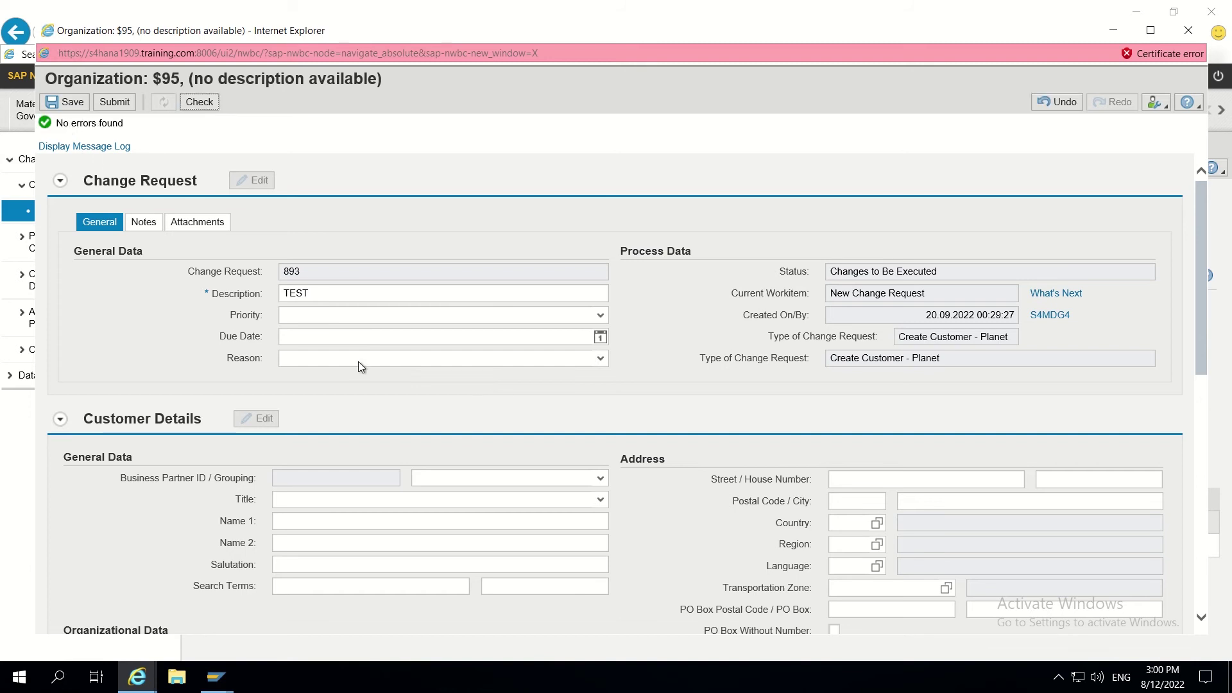
scroll(659, 279, down, 3)
Step: Set the business partner grouping to Interna (internal numbering)
click(600, 339)
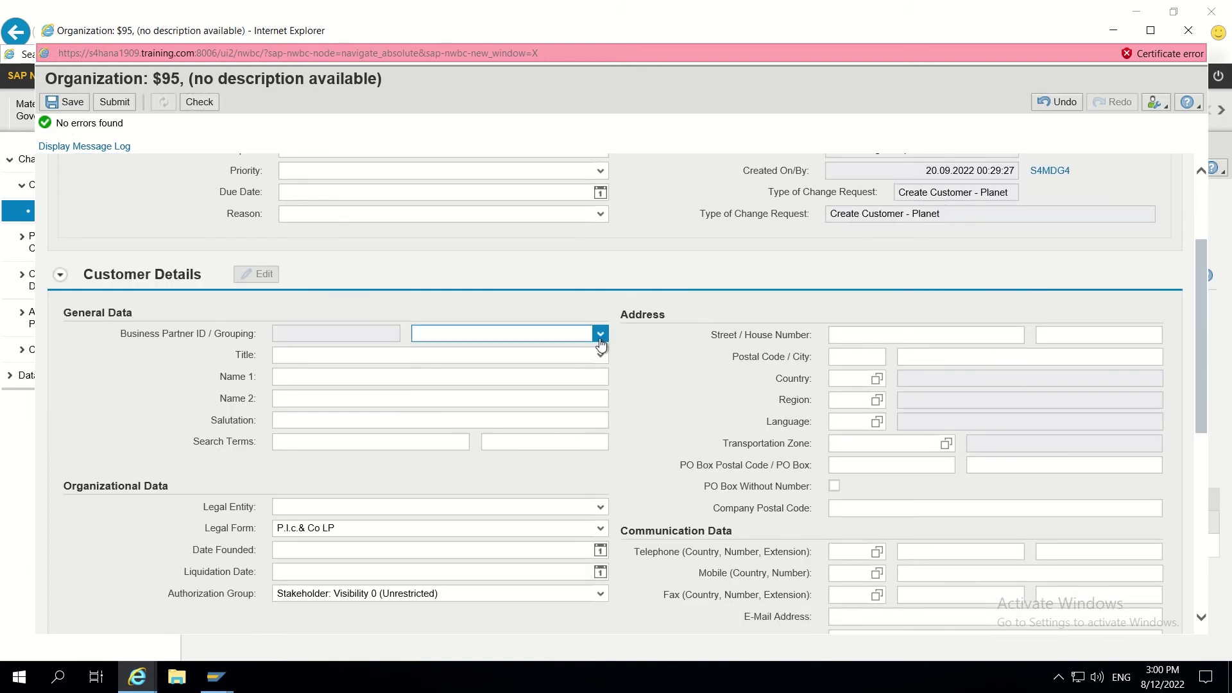
scroll(550, 386, down, 8)
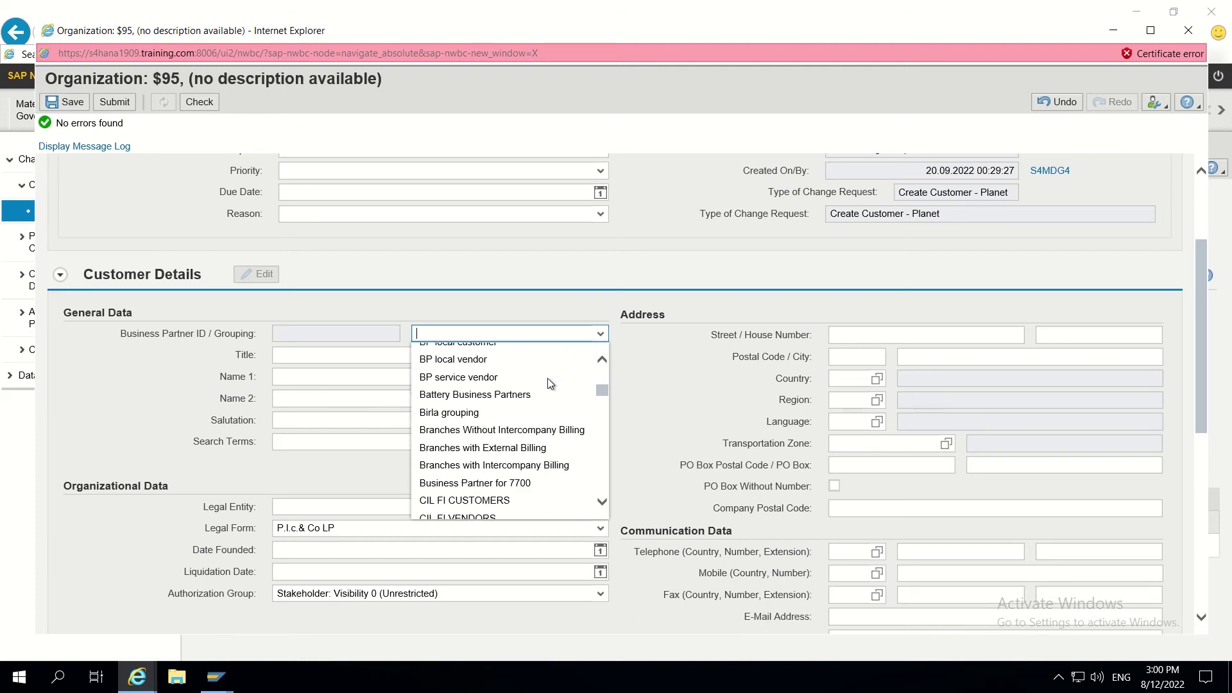
text(int)
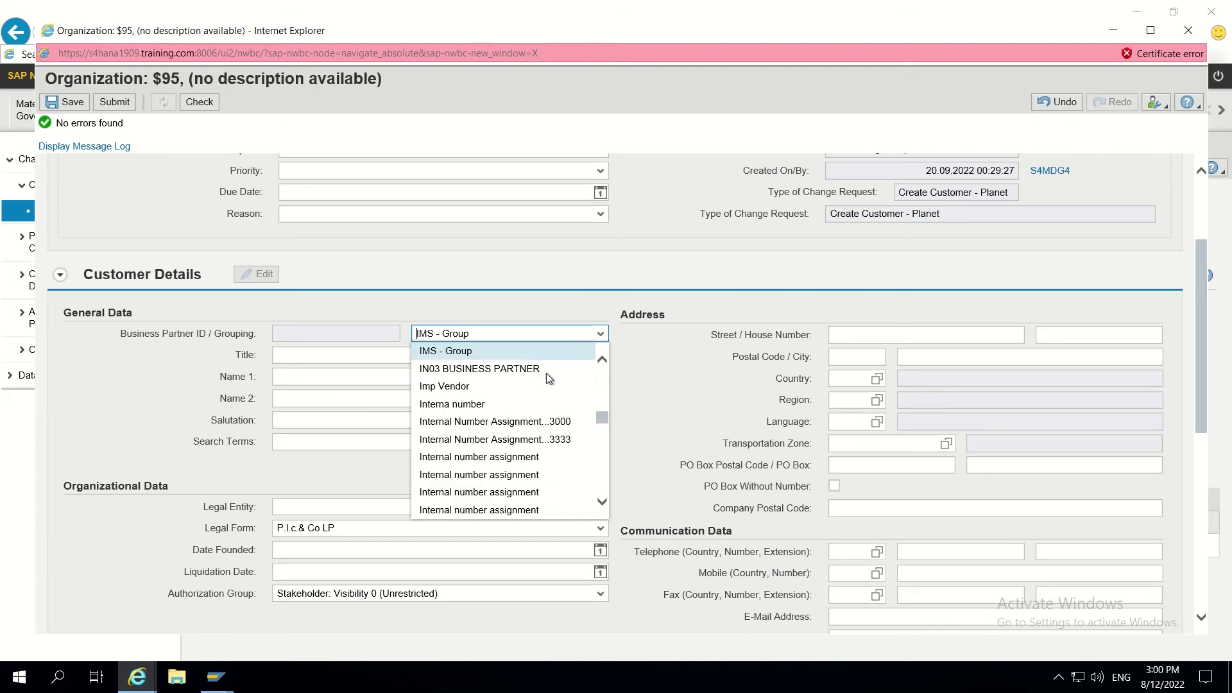
click(471, 411)
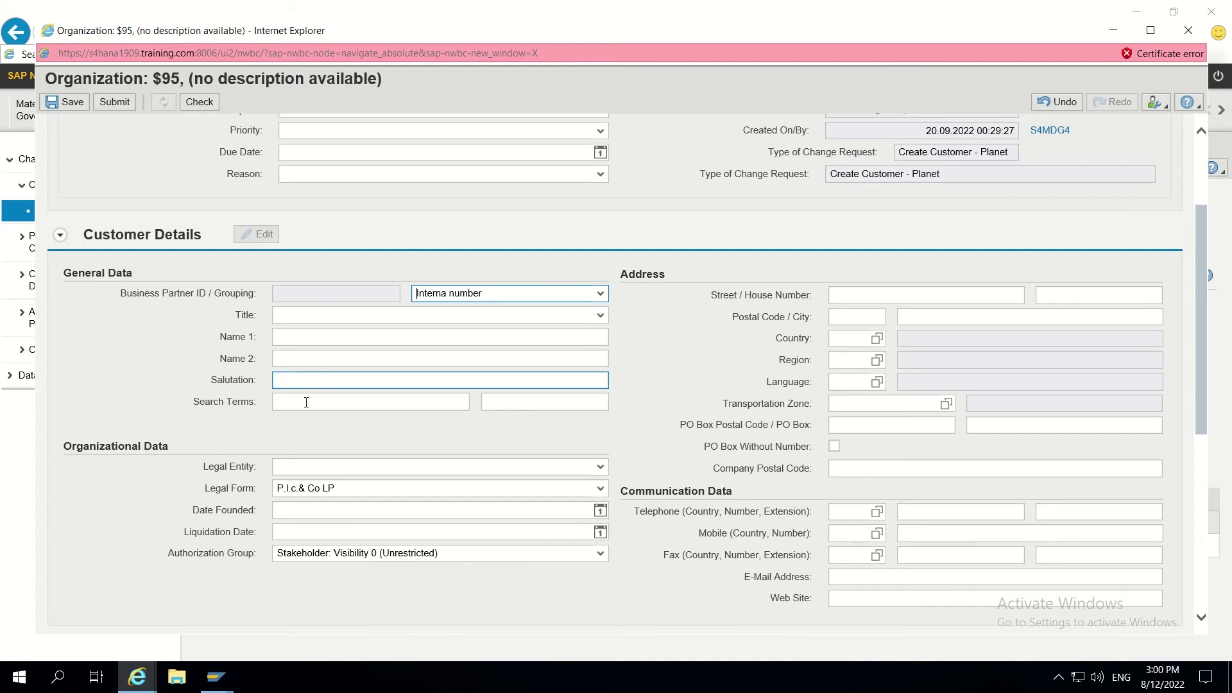
Step: Run the change request check with the Name 1 field left blank
click(288, 336)
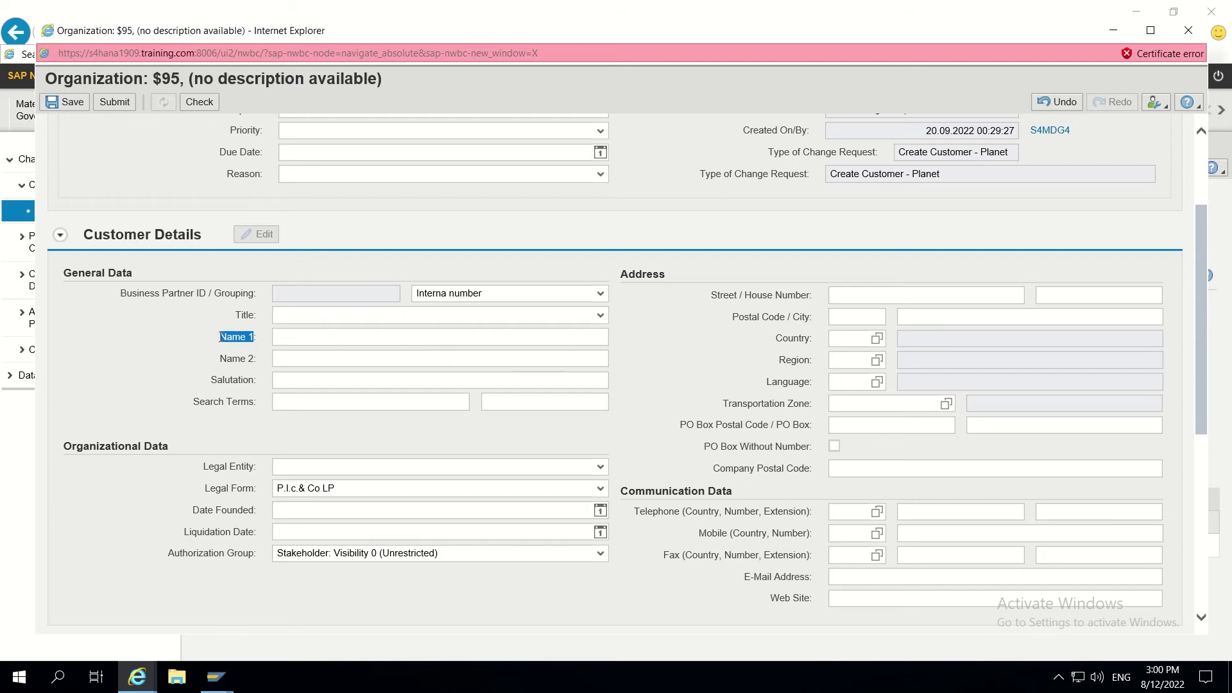
scroll(426, 172, up, 2)
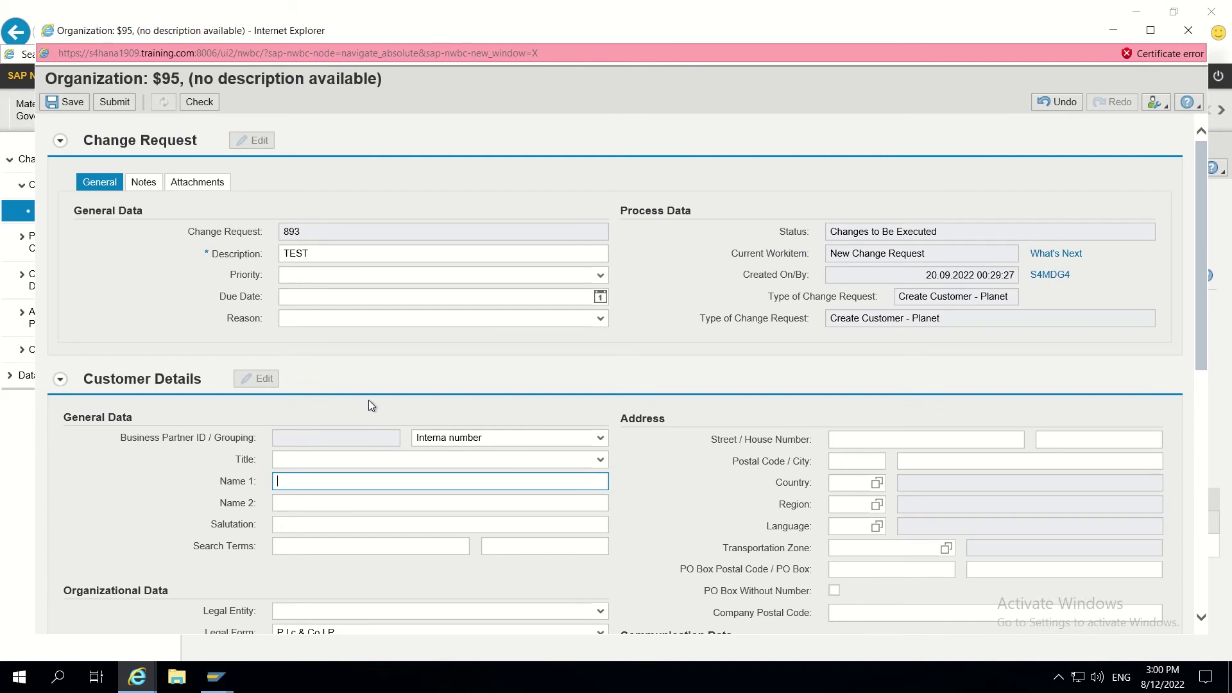
scroll(368, 405, down, 2)
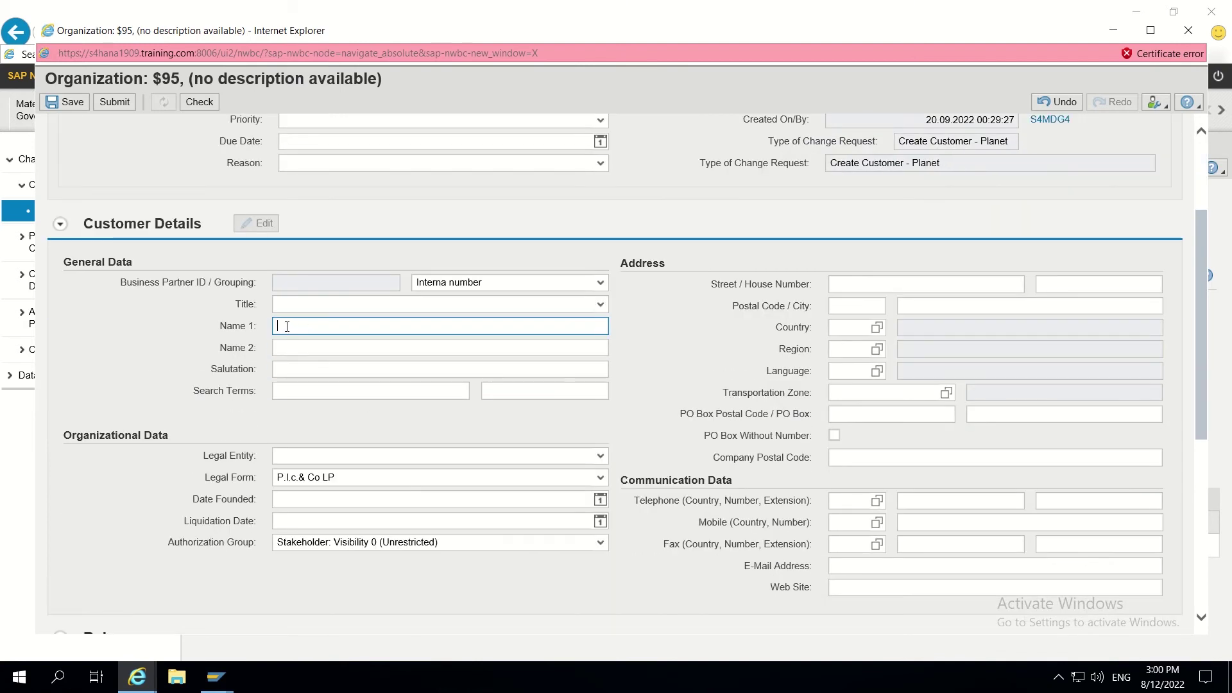
click(203, 104)
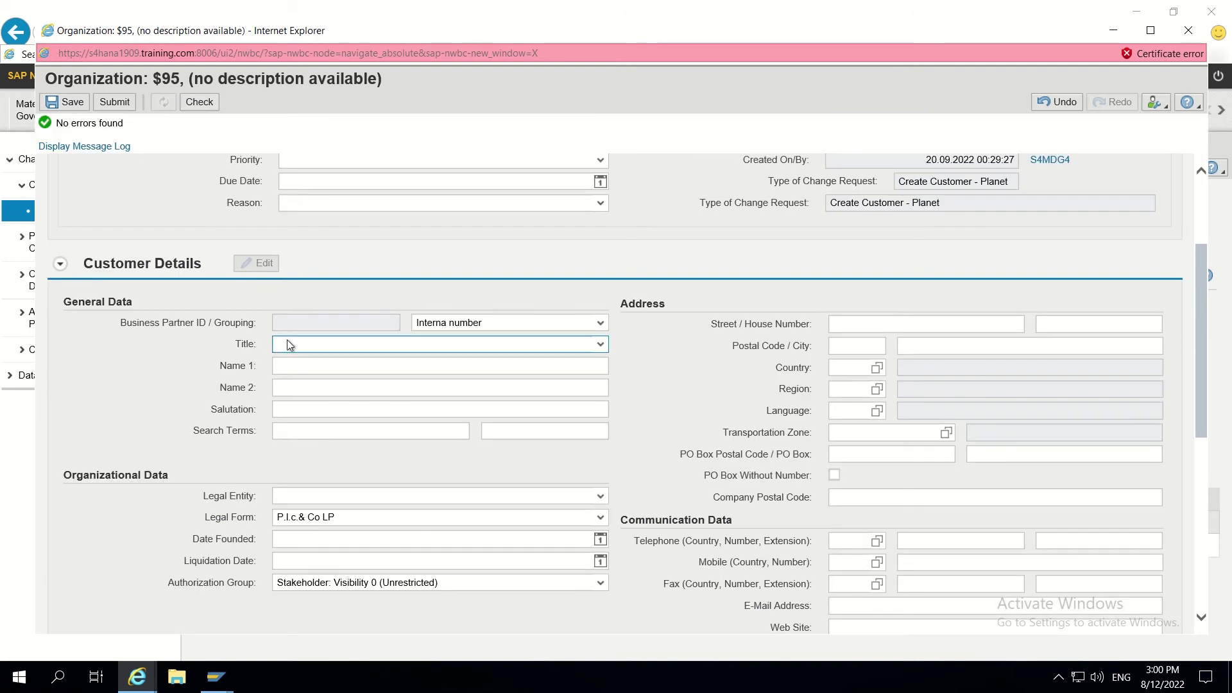
click(286, 367)
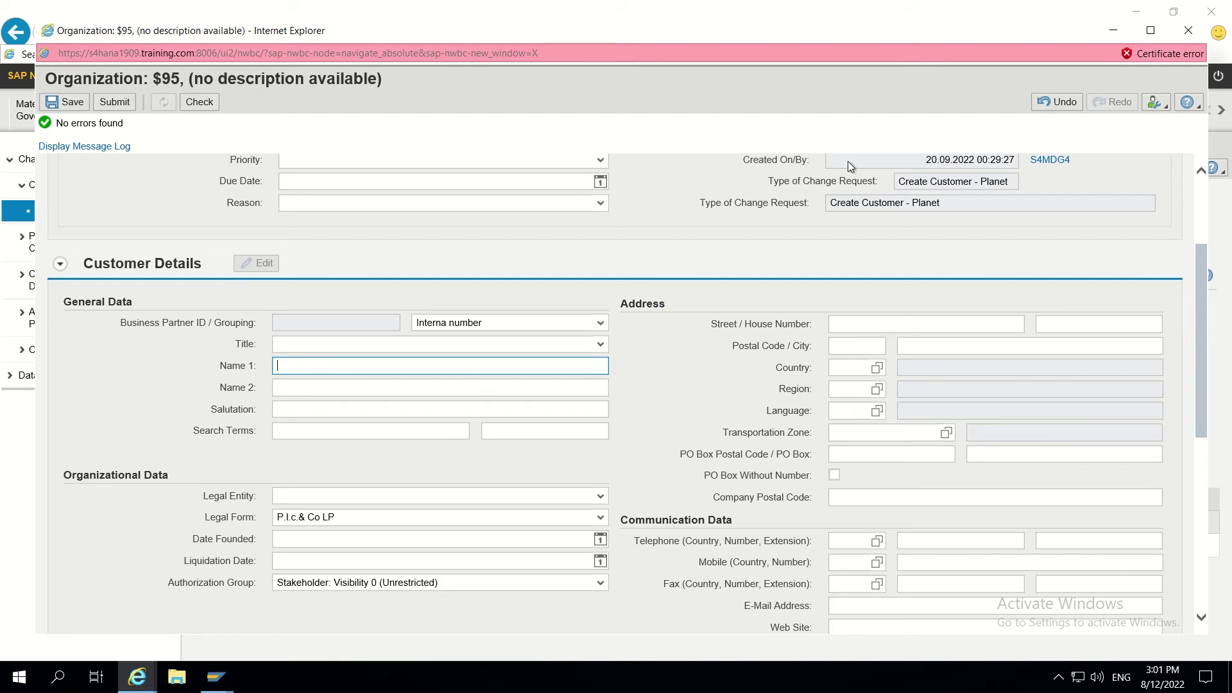
Step: Cancel closing the form via 'Stay on this page' and bring up the SAP windows
click(1189, 32)
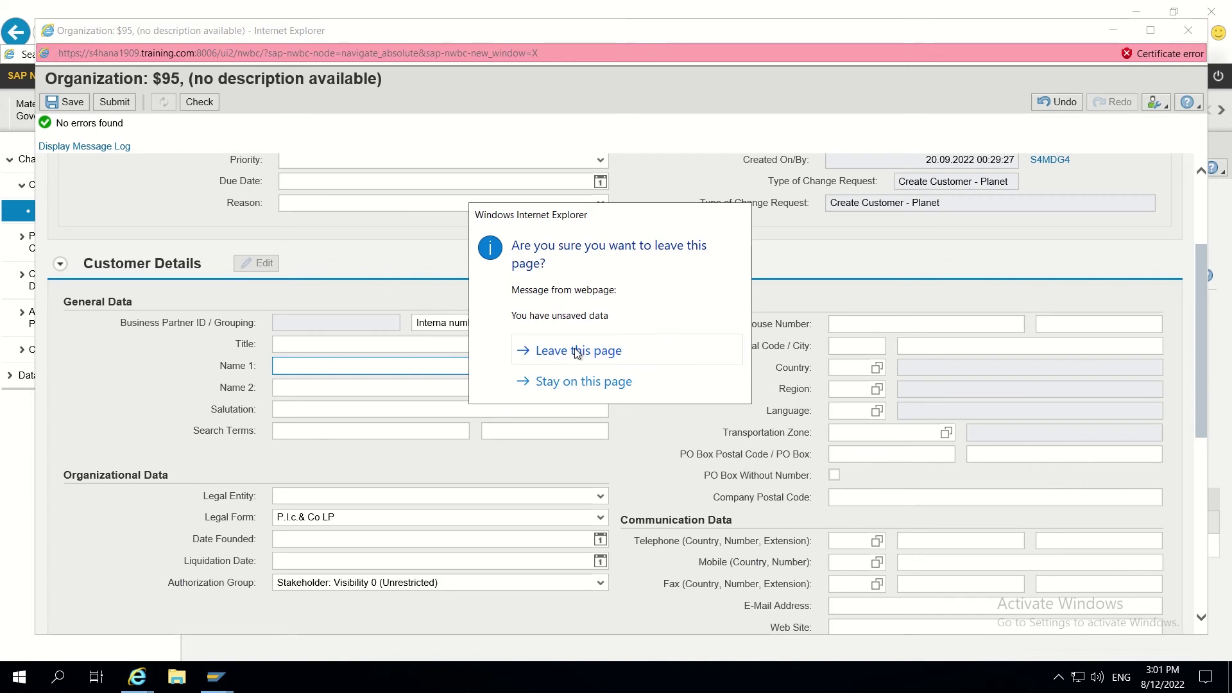
click(574, 381)
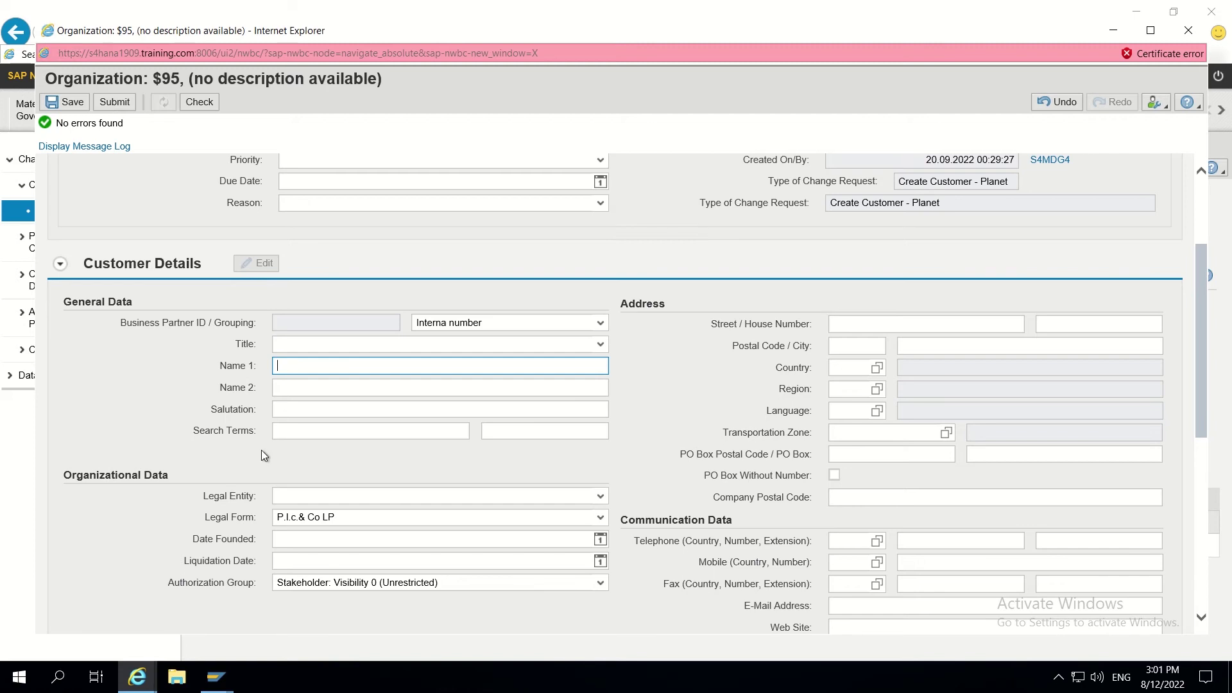
click(215, 668)
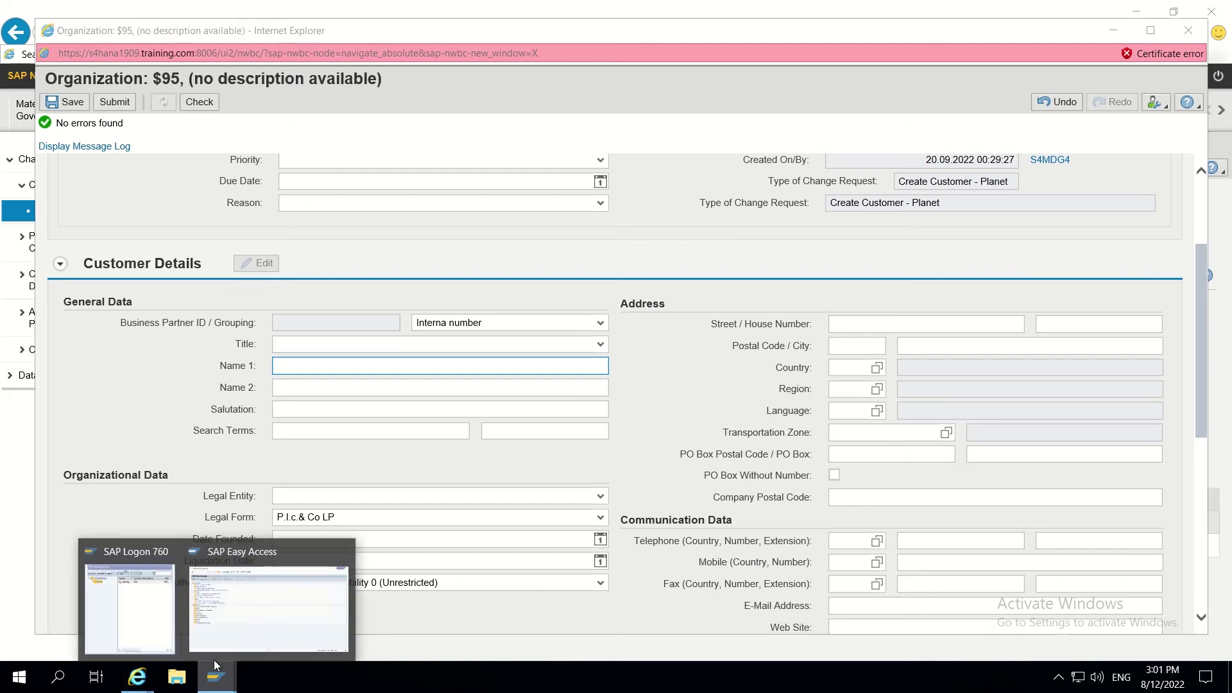
Step: Run transaction MDGIMG from SAP Easy Access and expand General Settings in the IMG tree
click(261, 613)
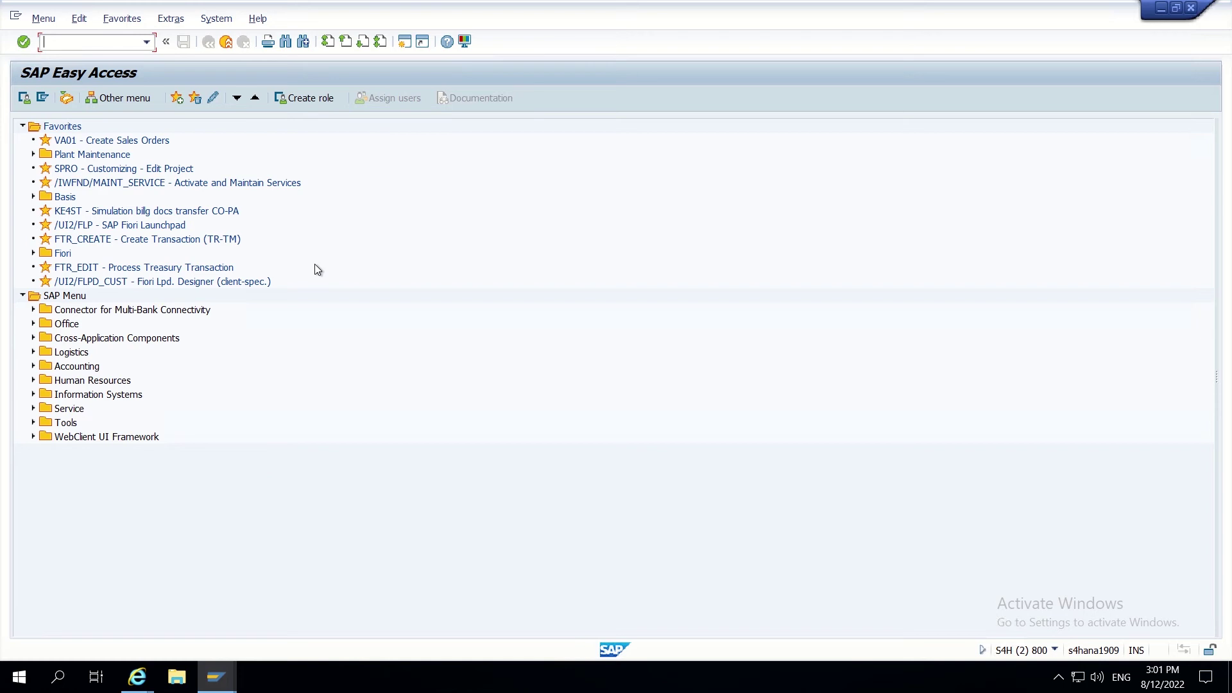
text(mdgimg)
key(Return)
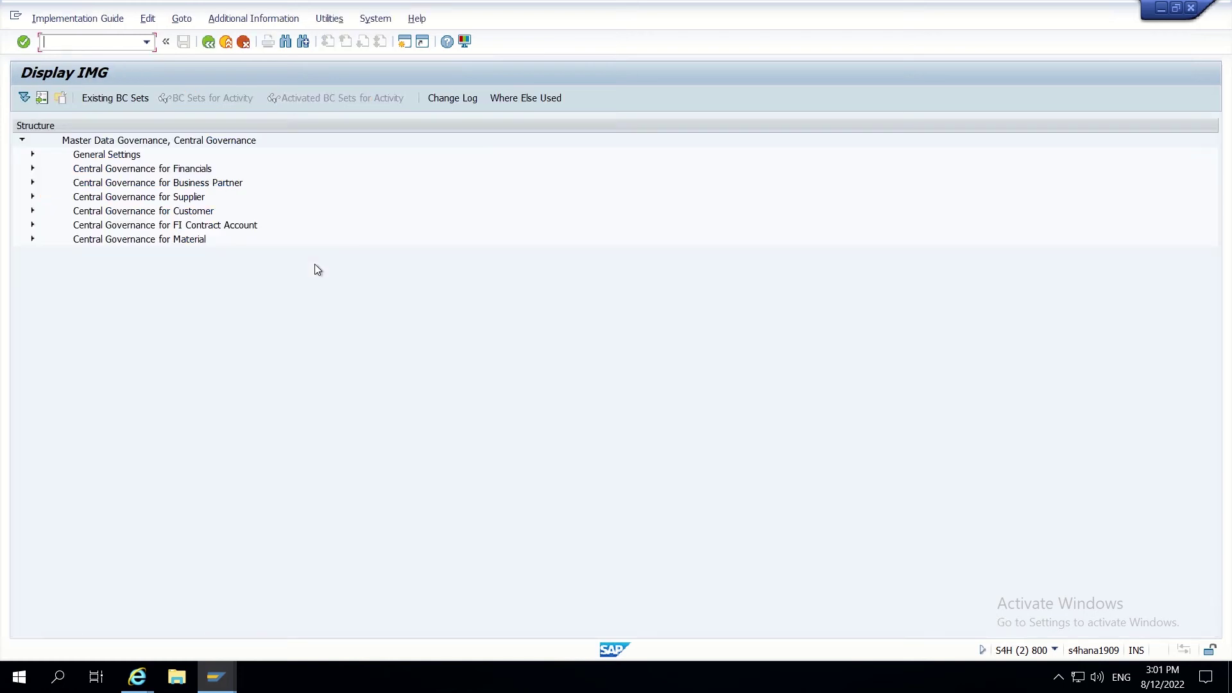
click(215, 677)
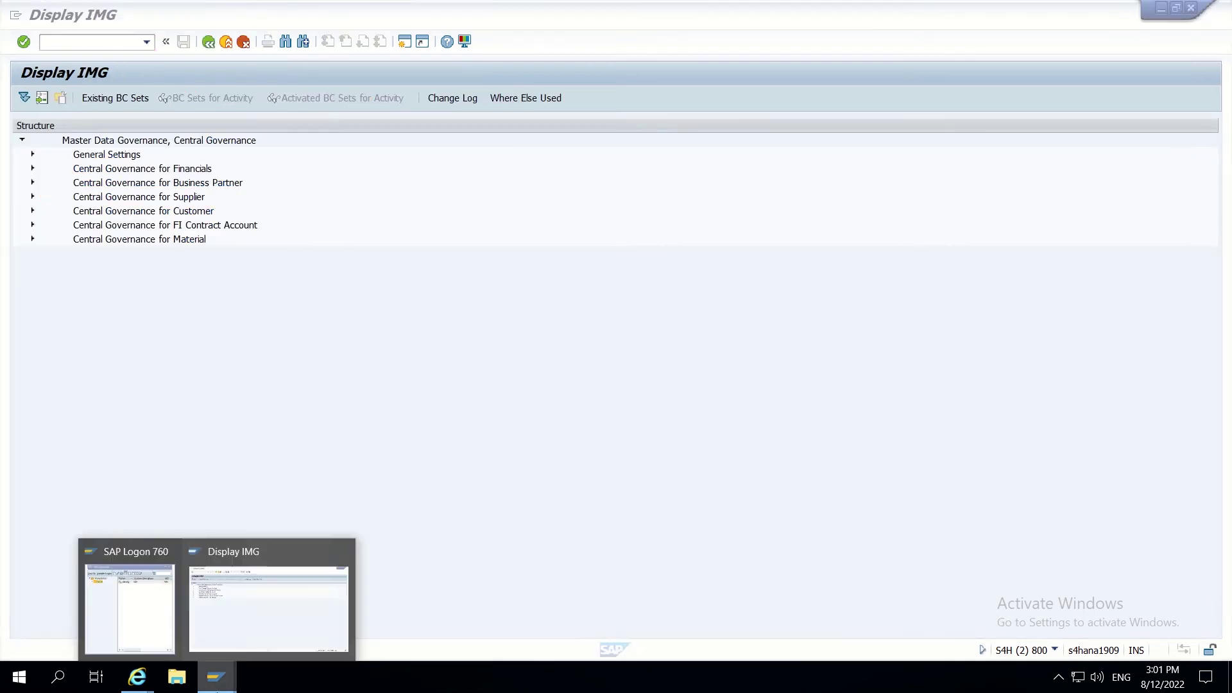
click(138, 679)
click(230, 647)
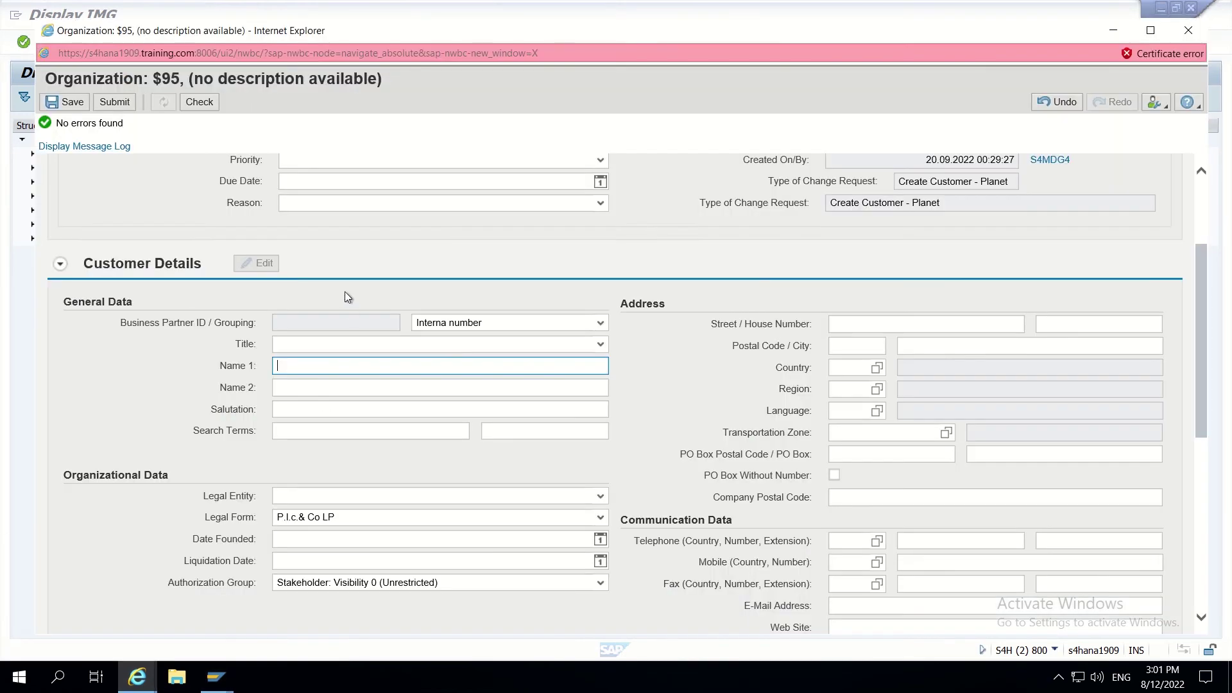
key(alt+Tab)
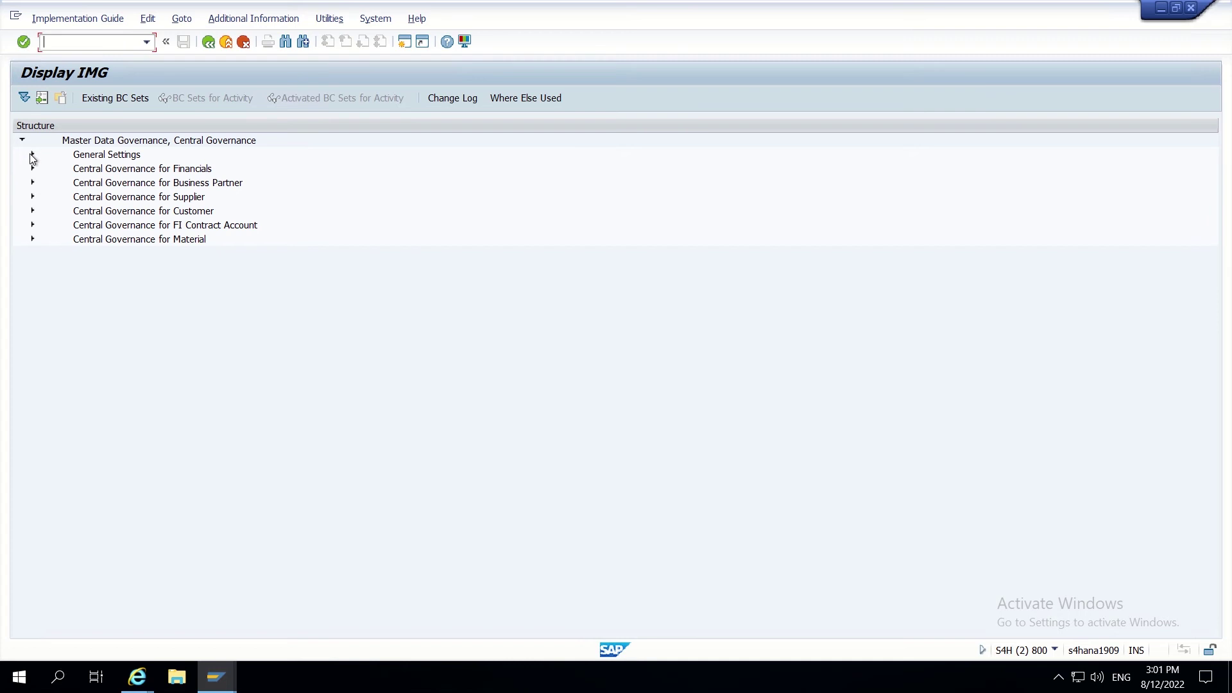
click(32, 154)
Step: Execute Edit Data Model, acknowledge the cross-client notice, and visualize data model BP
click(43, 225)
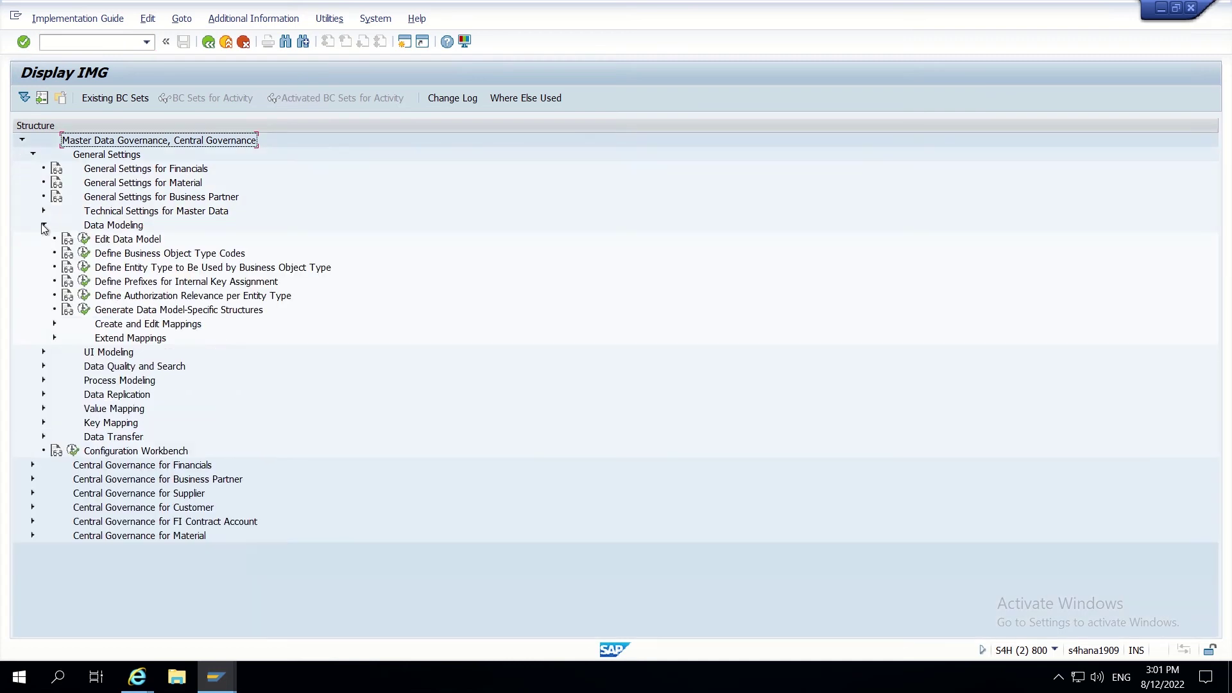
click(84, 240)
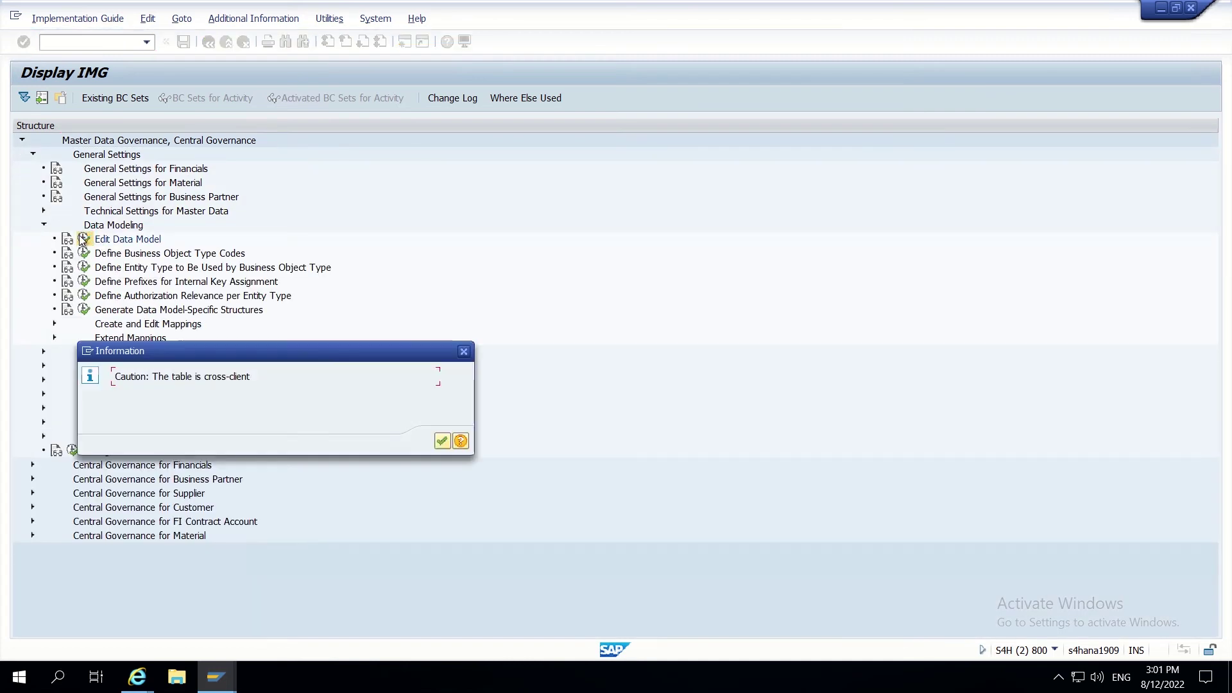
click(443, 442)
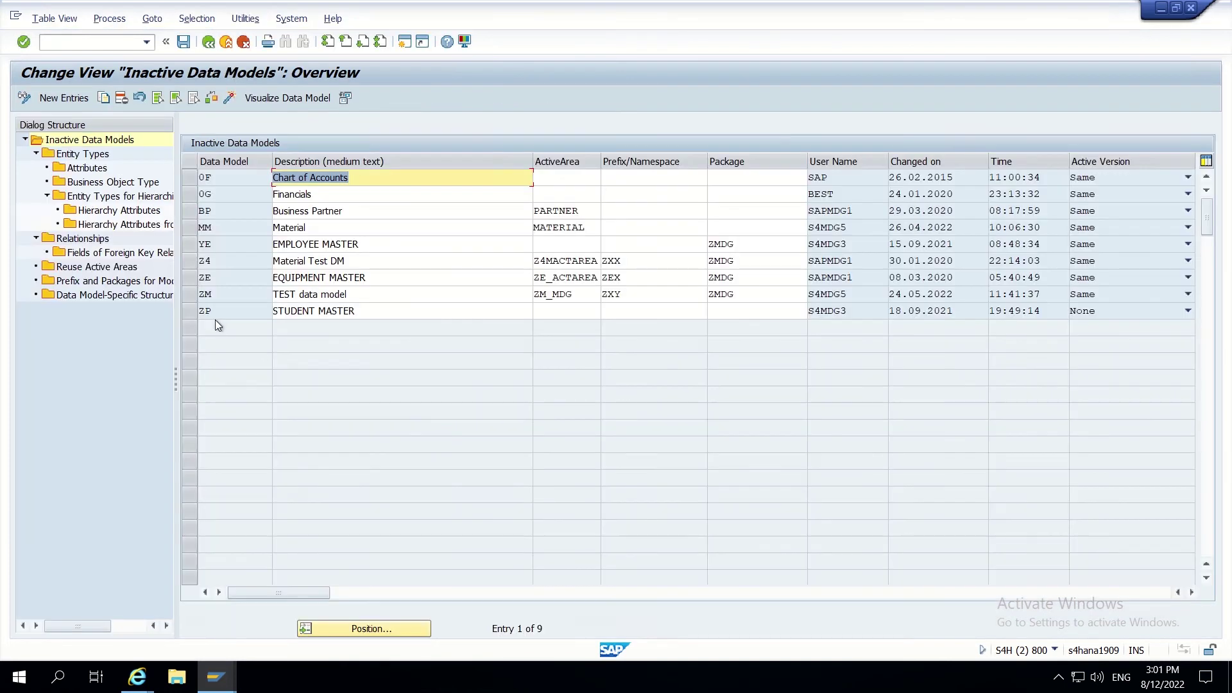
click(190, 216)
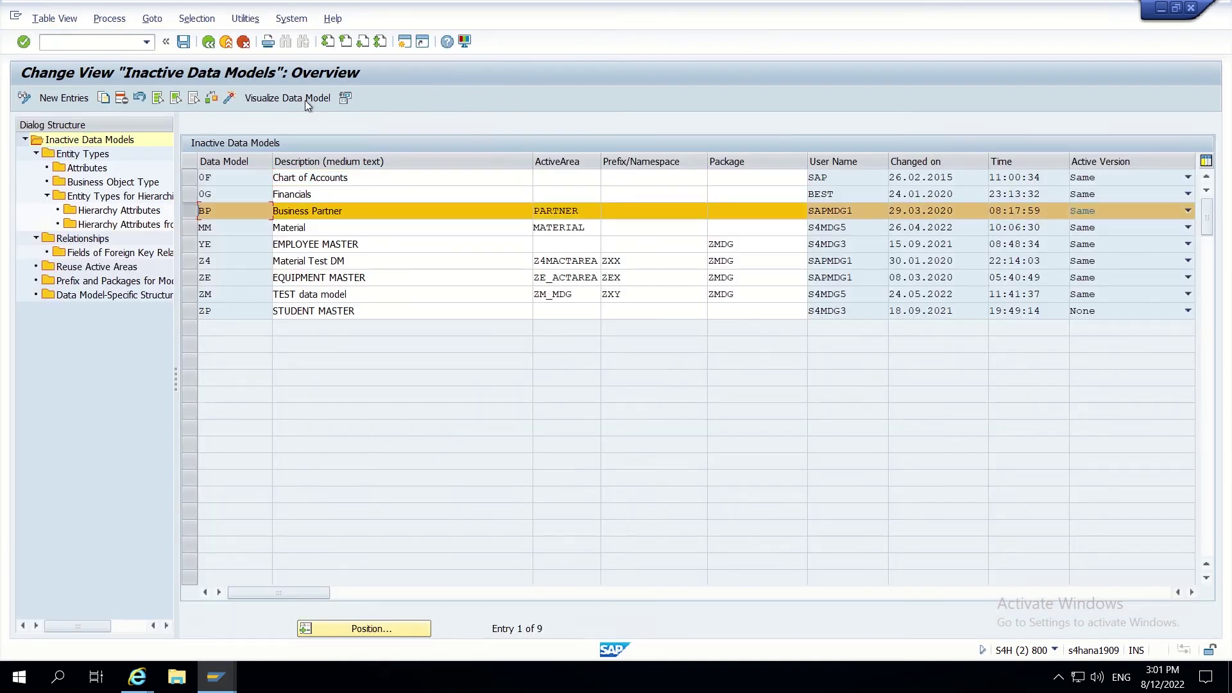
click(302, 100)
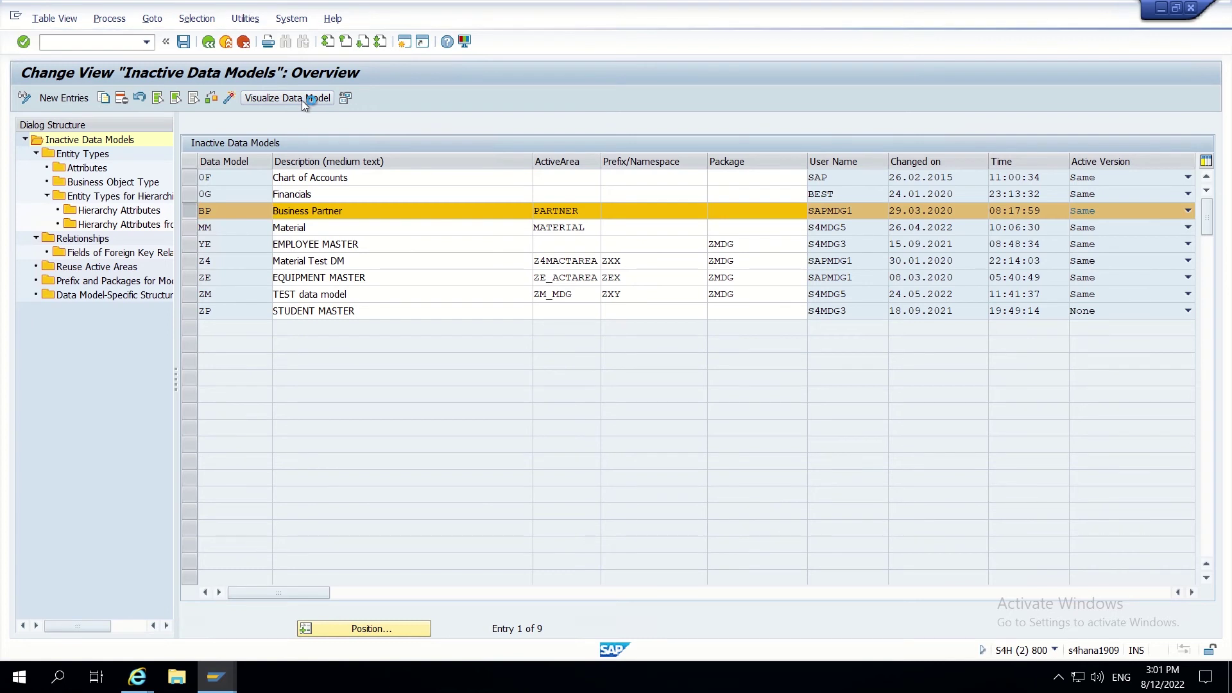
Step: Expand BP_CENTRL and select the MCNAME1 and NAME_ORG1 attributes
scroll(142, 217, down, 3)
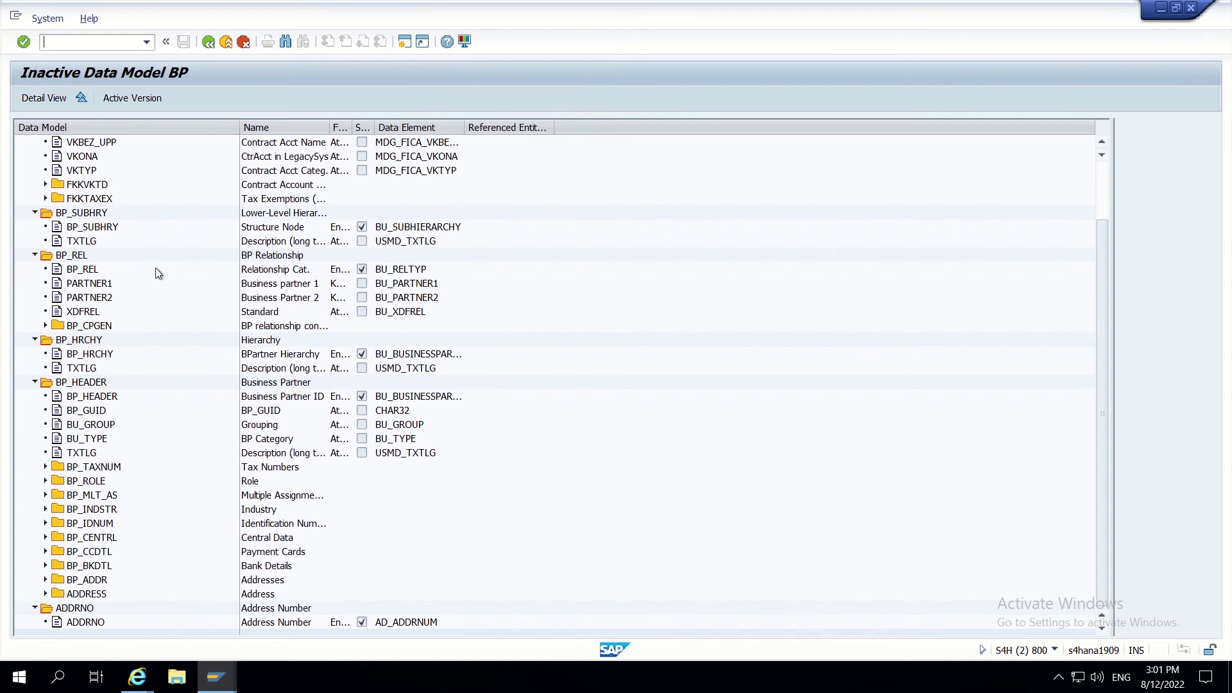
scroll(187, 266, up, 3)
scroll(187, 265, down, 3)
click(47, 538)
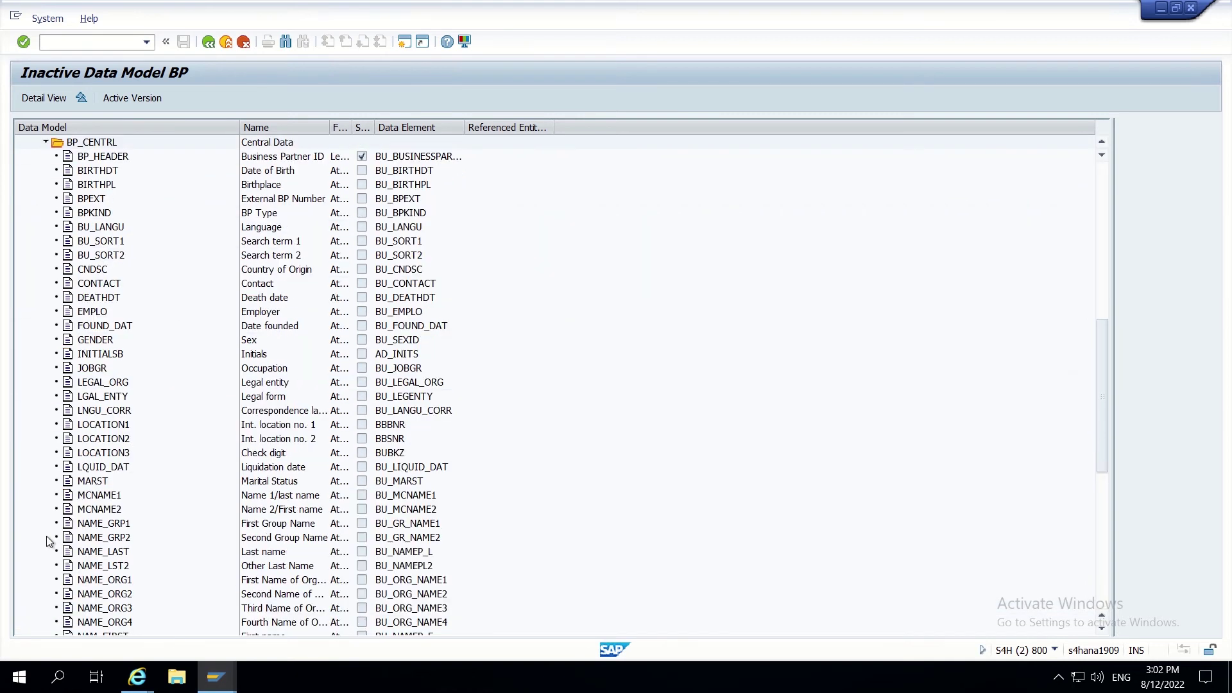
scroll(181, 242, up, 1)
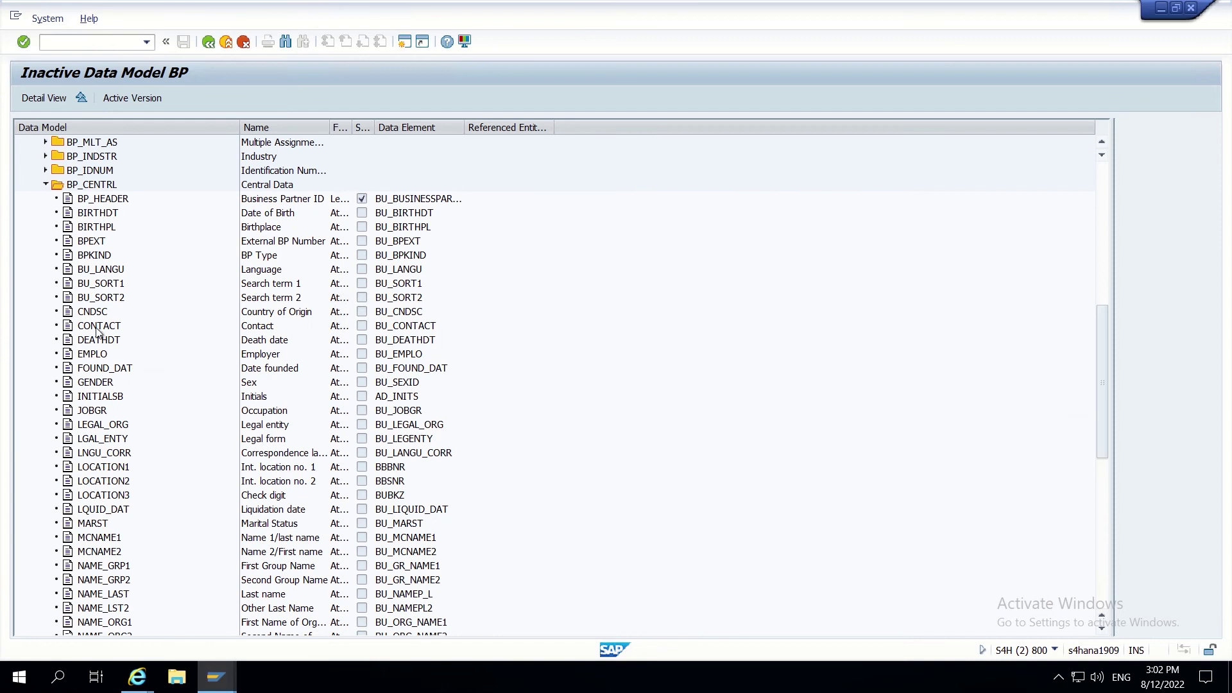
scroll(178, 364, down, 1)
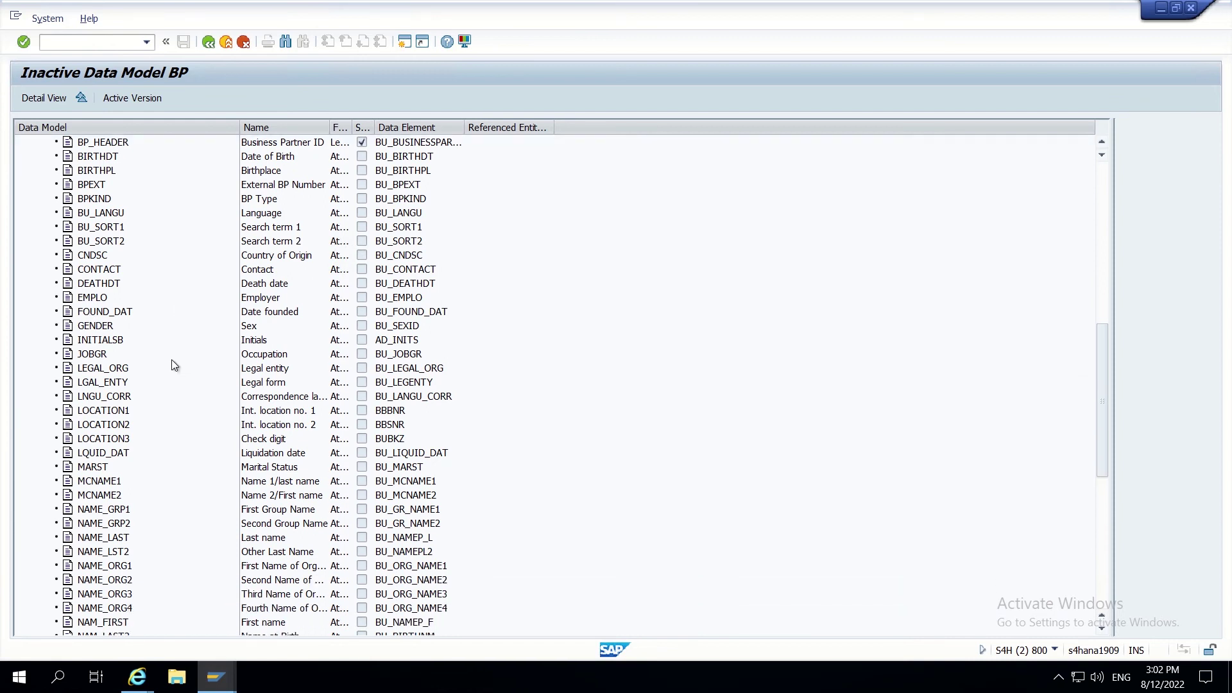
scroll(171, 363, down, 1)
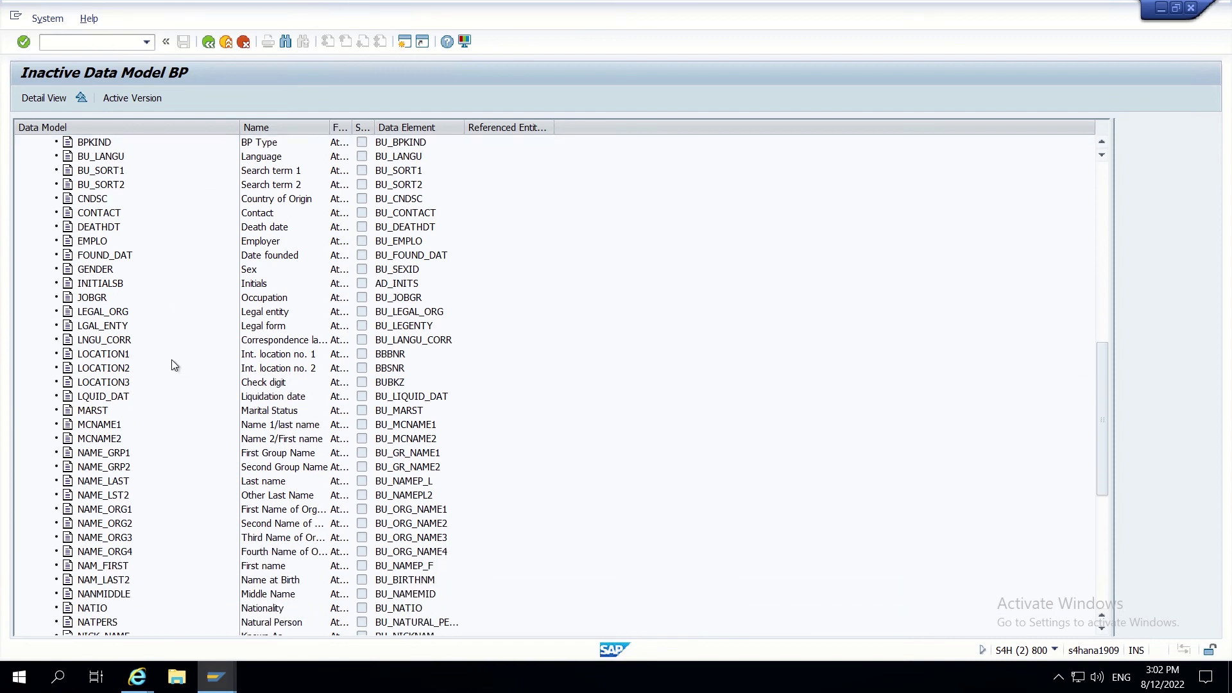
click(96, 428)
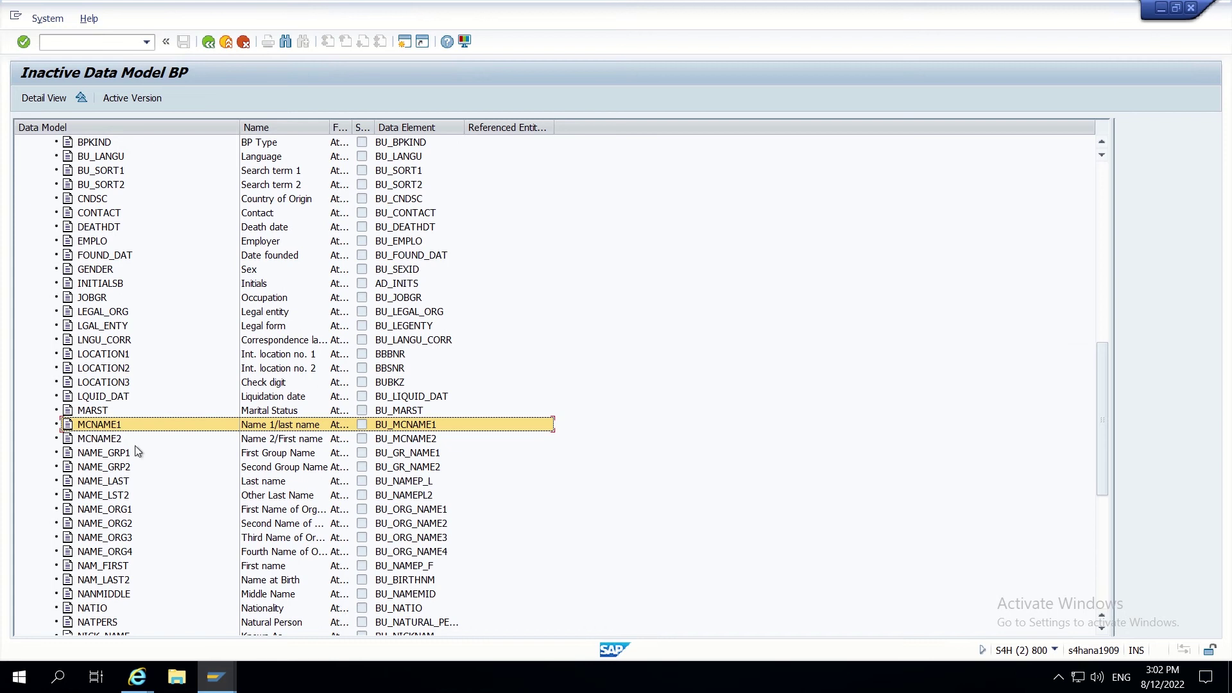
scroll(171, 412, down, 1)
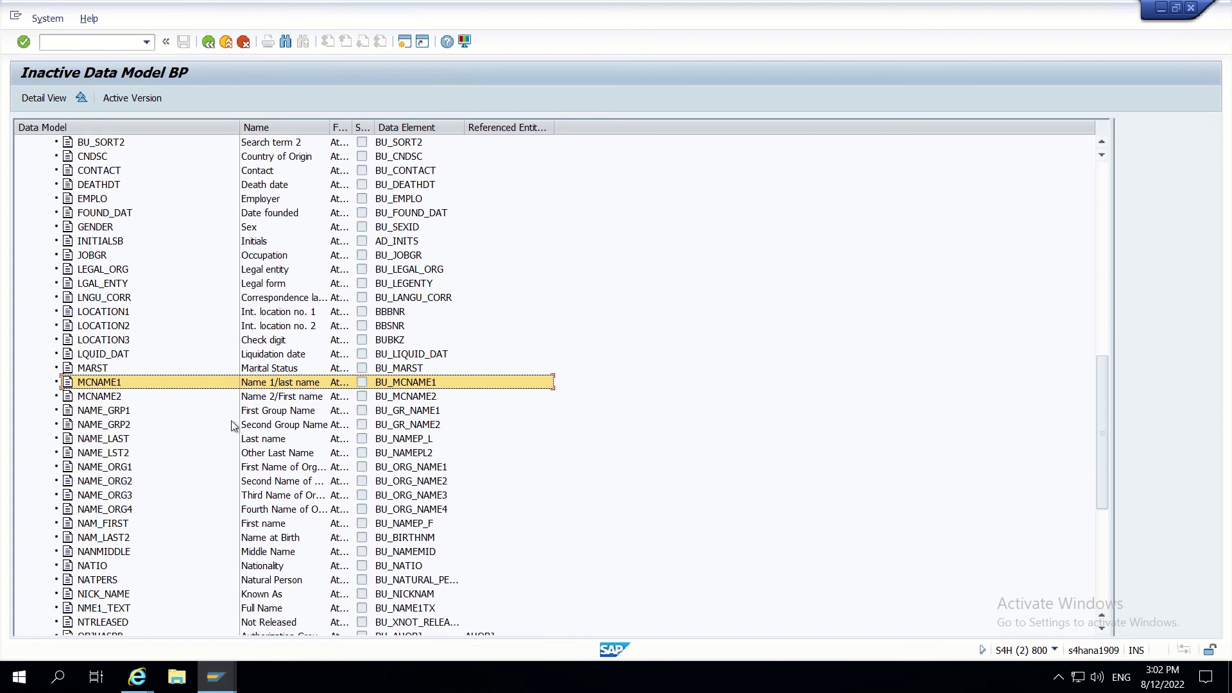
click(95, 471)
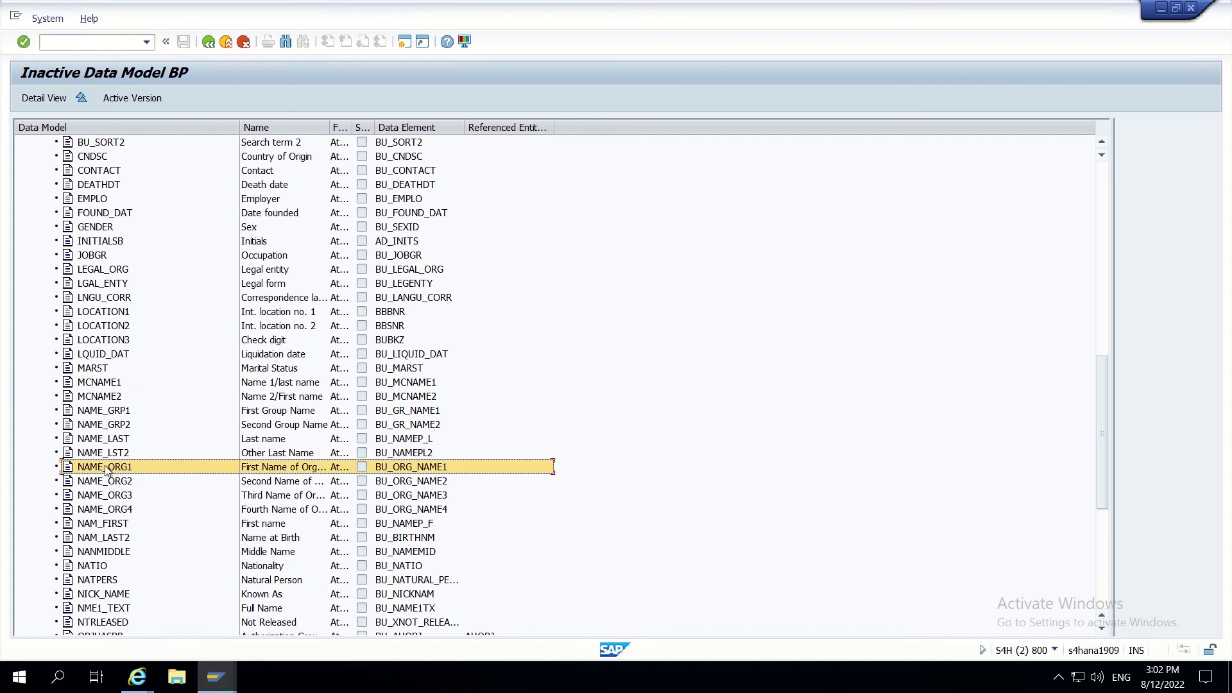
Step: Step through MCNAME2, NAME_GRP1/2 and NAME_ORG2, ending on NAME_ORG1 (BU_ORG_NAME1)
click(291, 384)
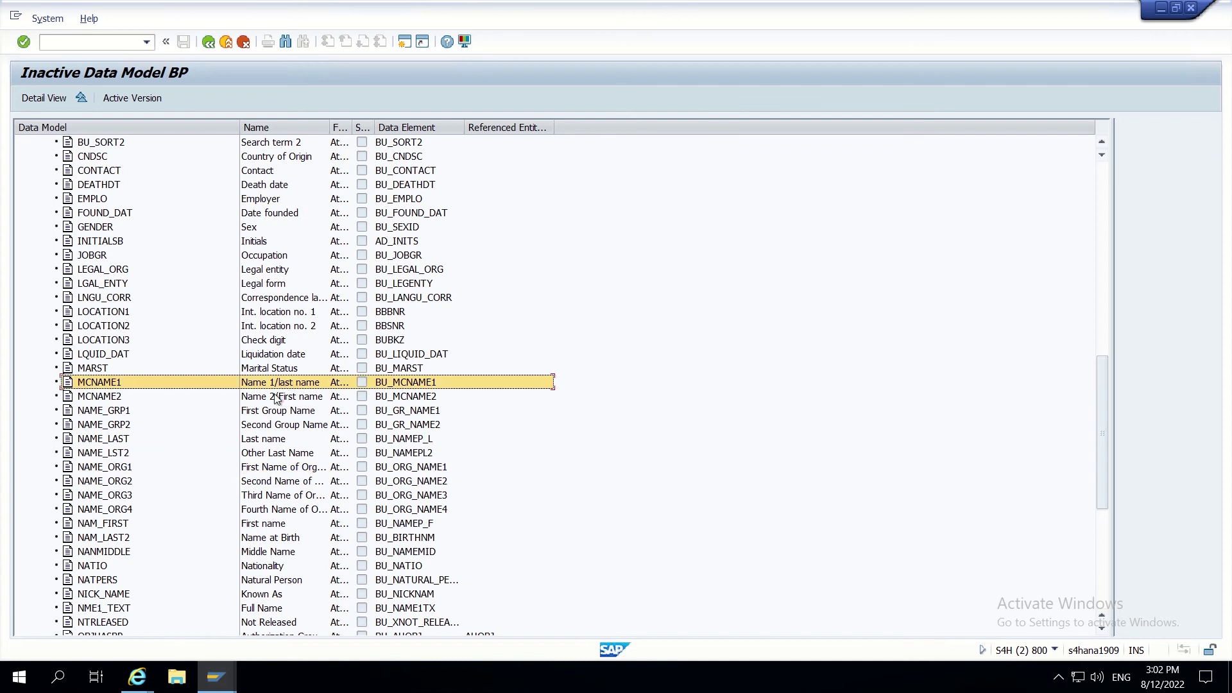
click(276, 397)
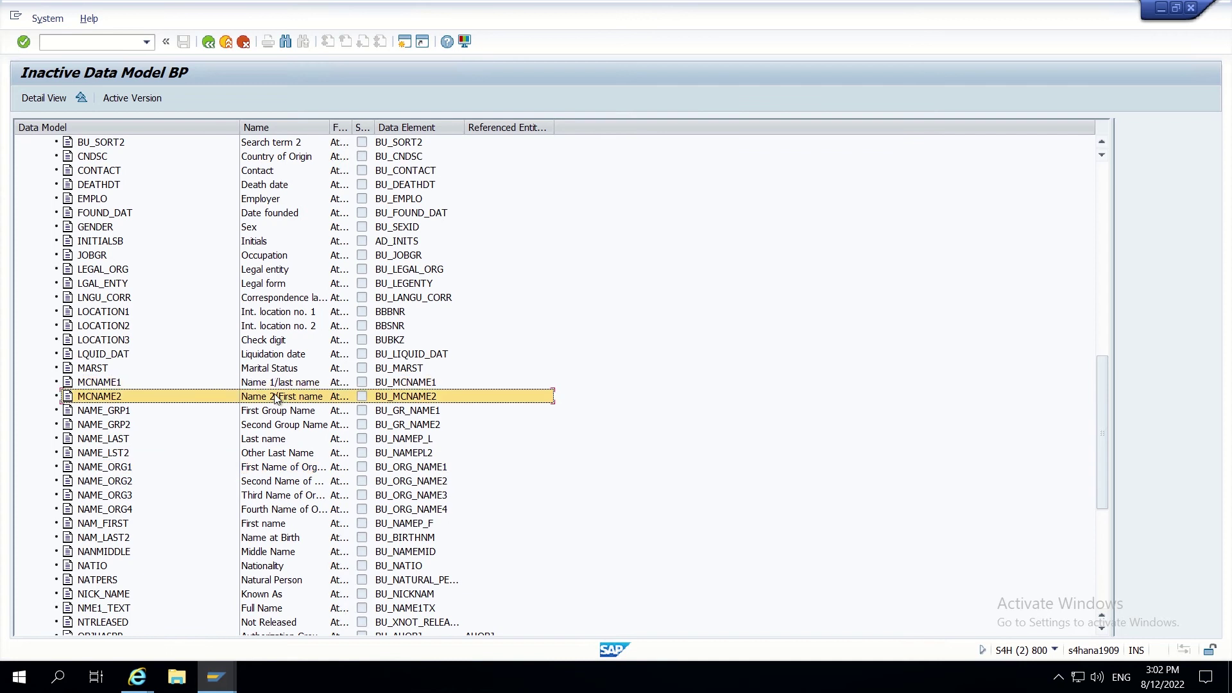
click(125, 411)
click(118, 427)
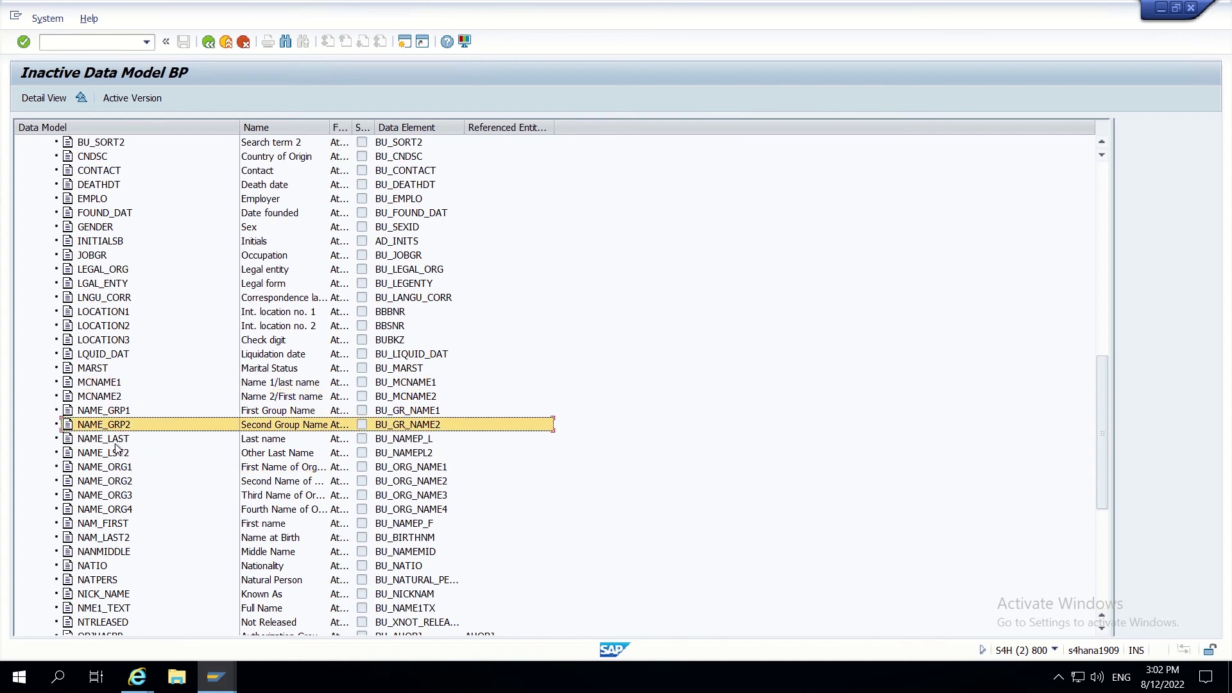
click(119, 474)
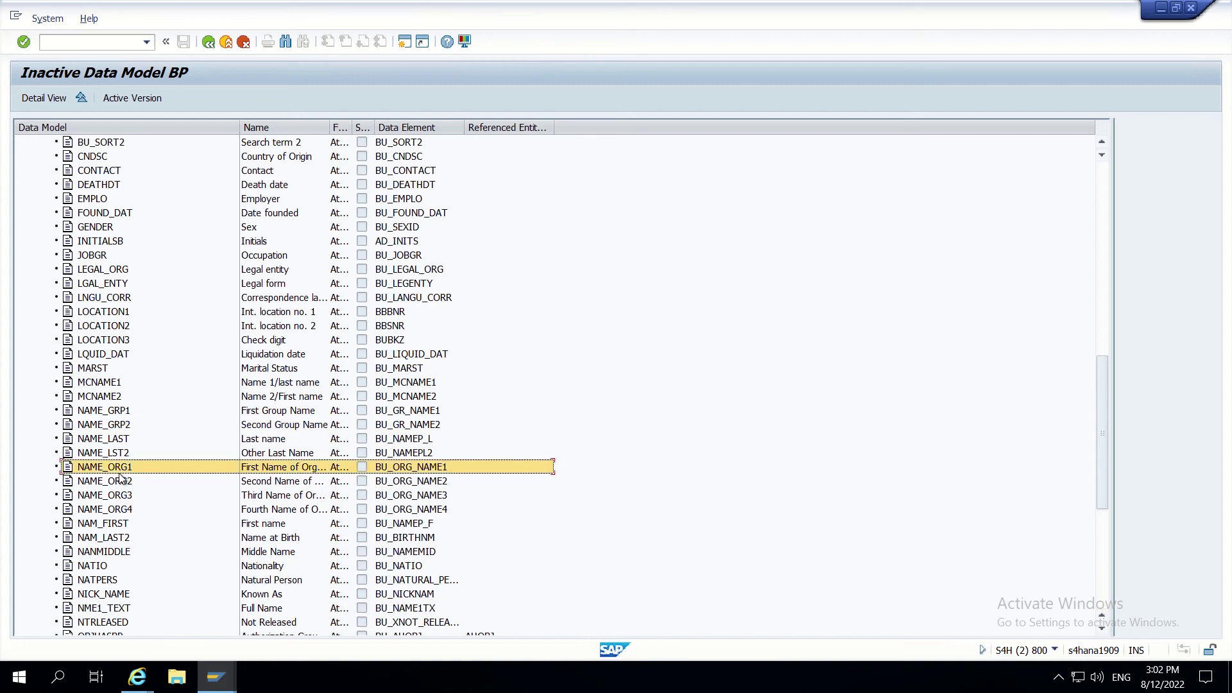
click(120, 479)
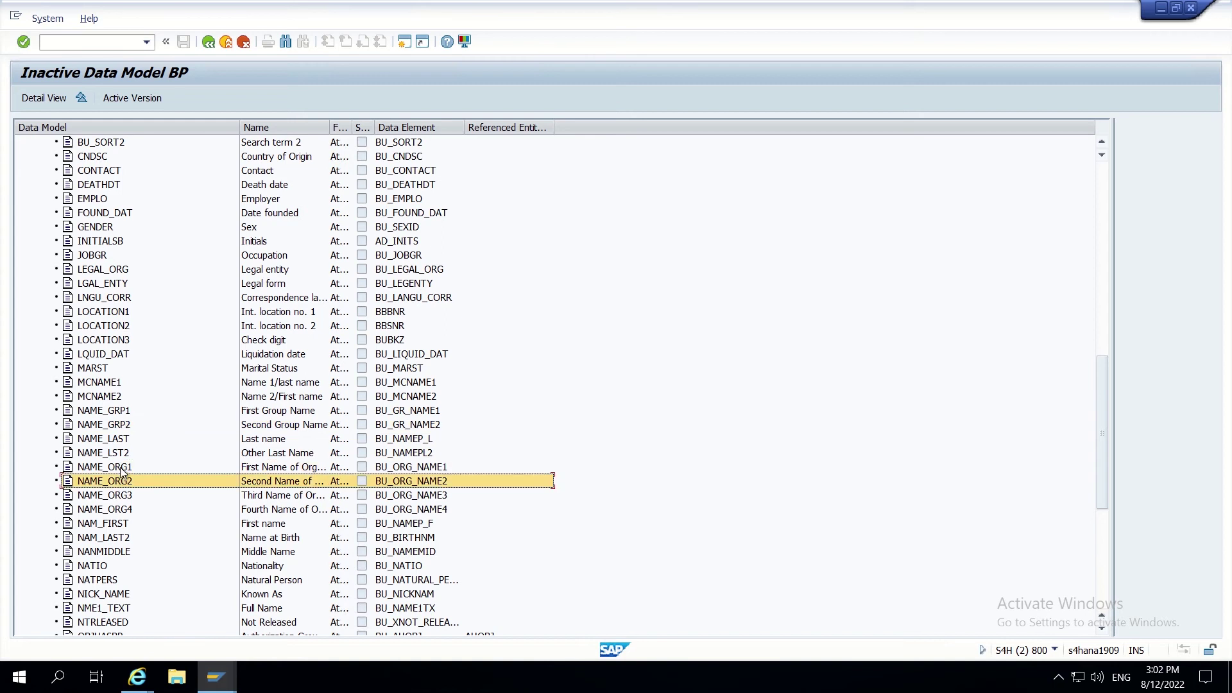
click(124, 468)
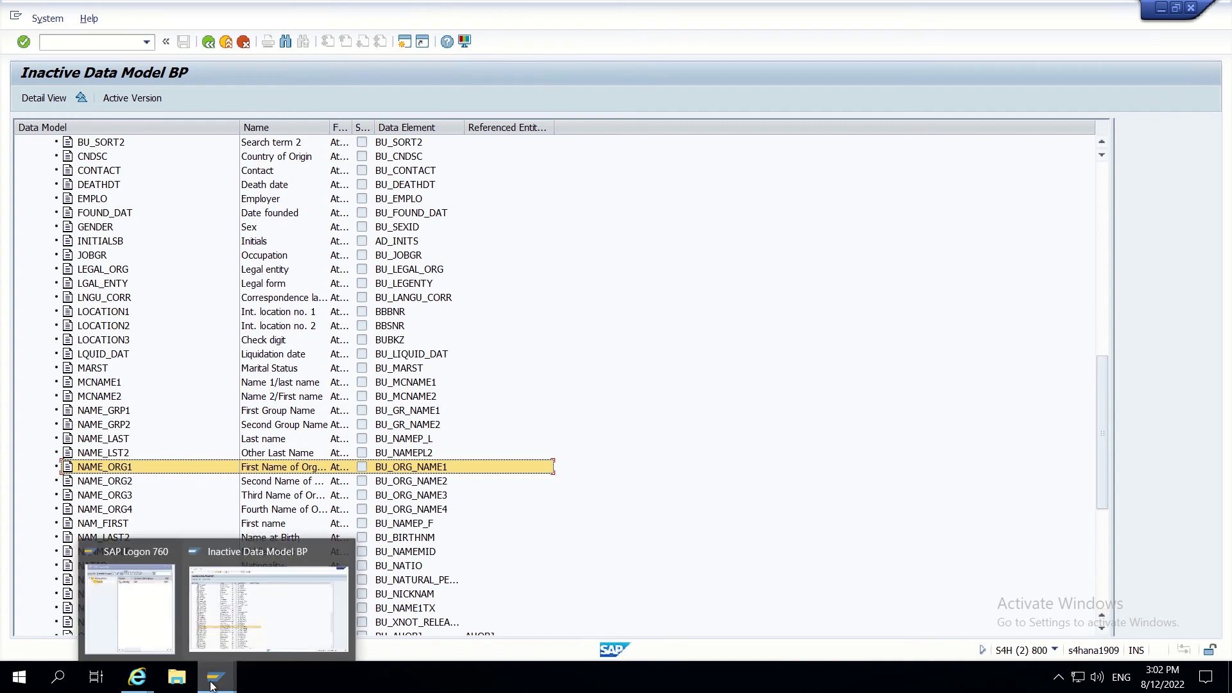
click(259, 629)
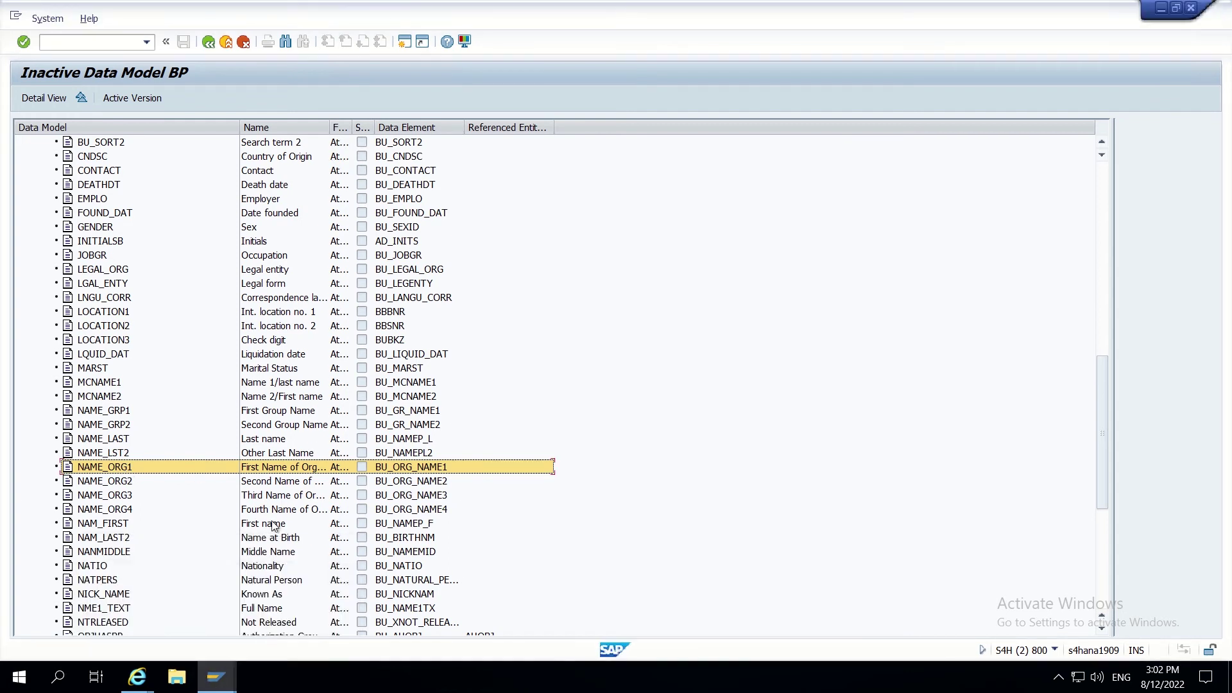
Step: Open a new SAP session running transaction MDGIMG
click(405, 48)
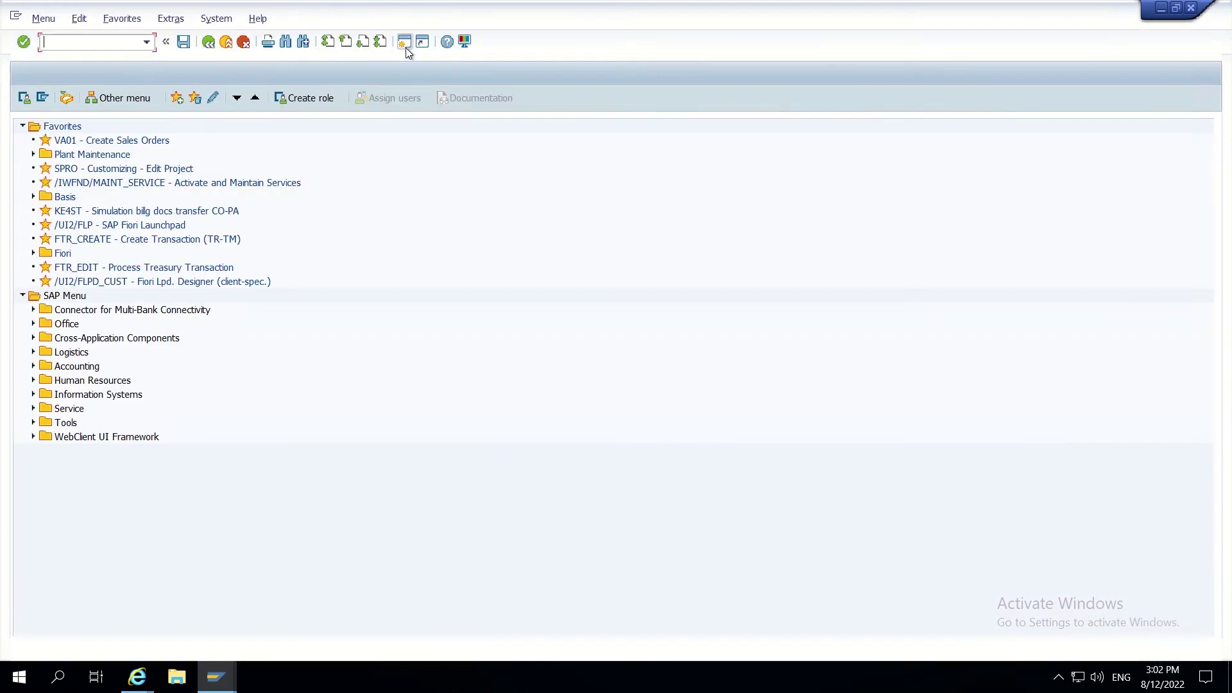
text(mdgimg)
key(Return)
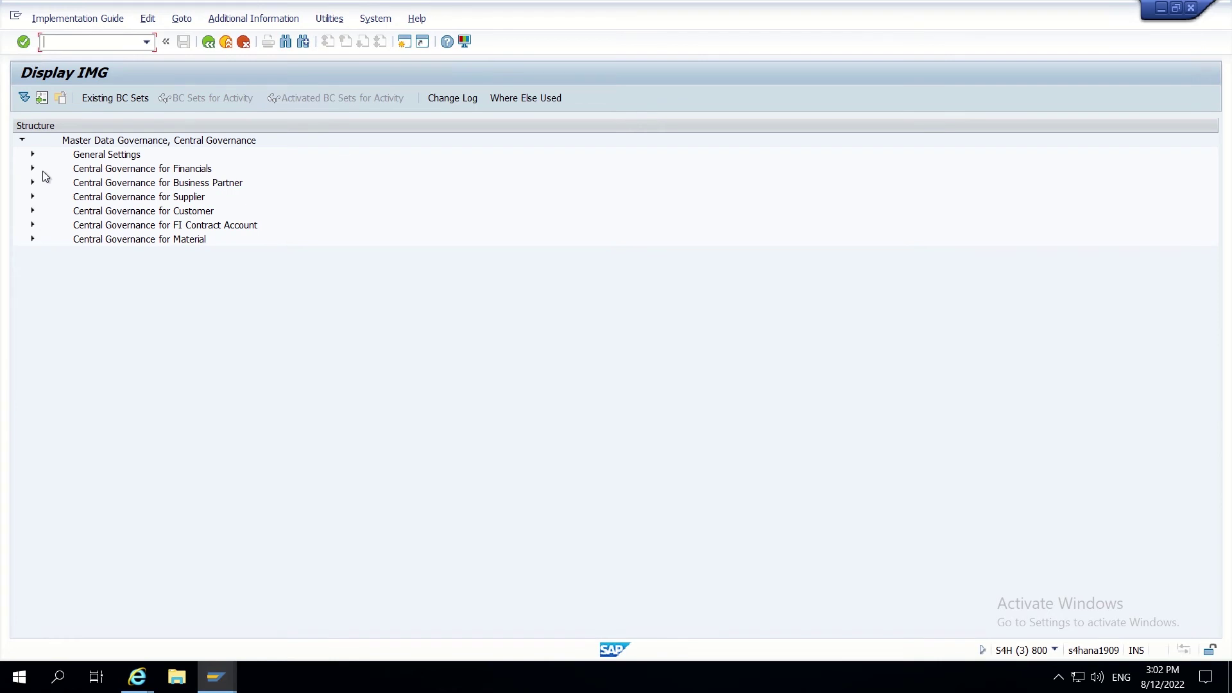
Step: Run Define Validation and Derivation Rules under Data Quality and Search > Validations and Enrichments
click(33, 154)
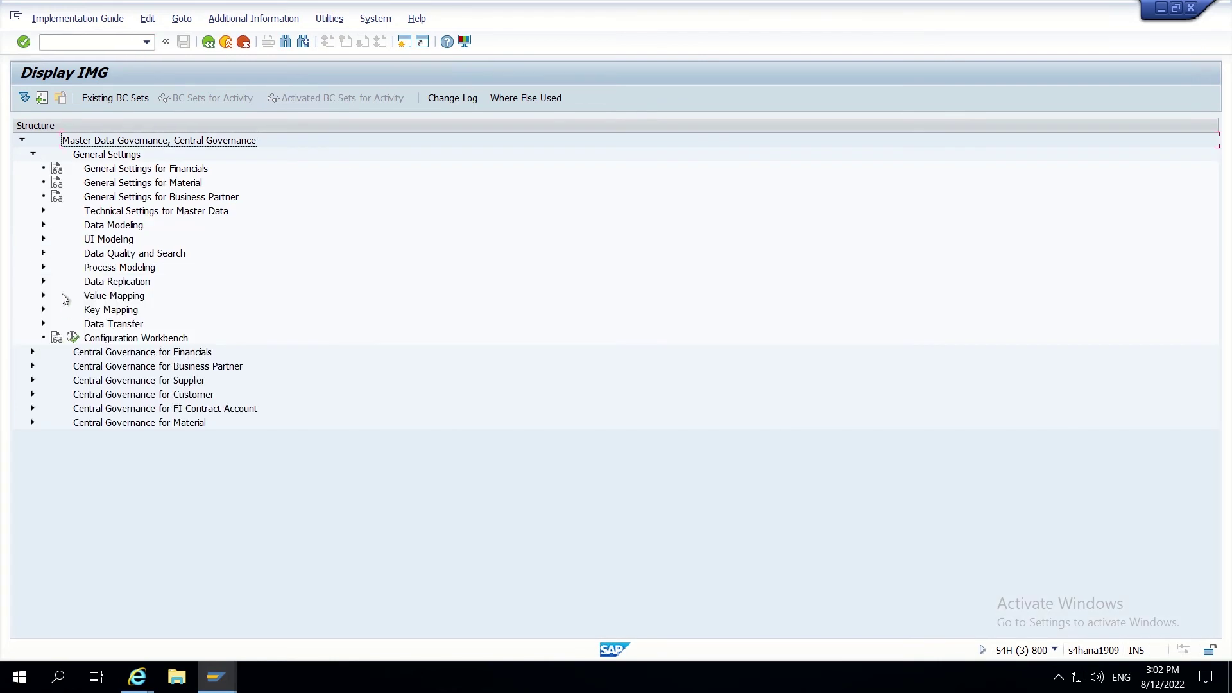
click(43, 267)
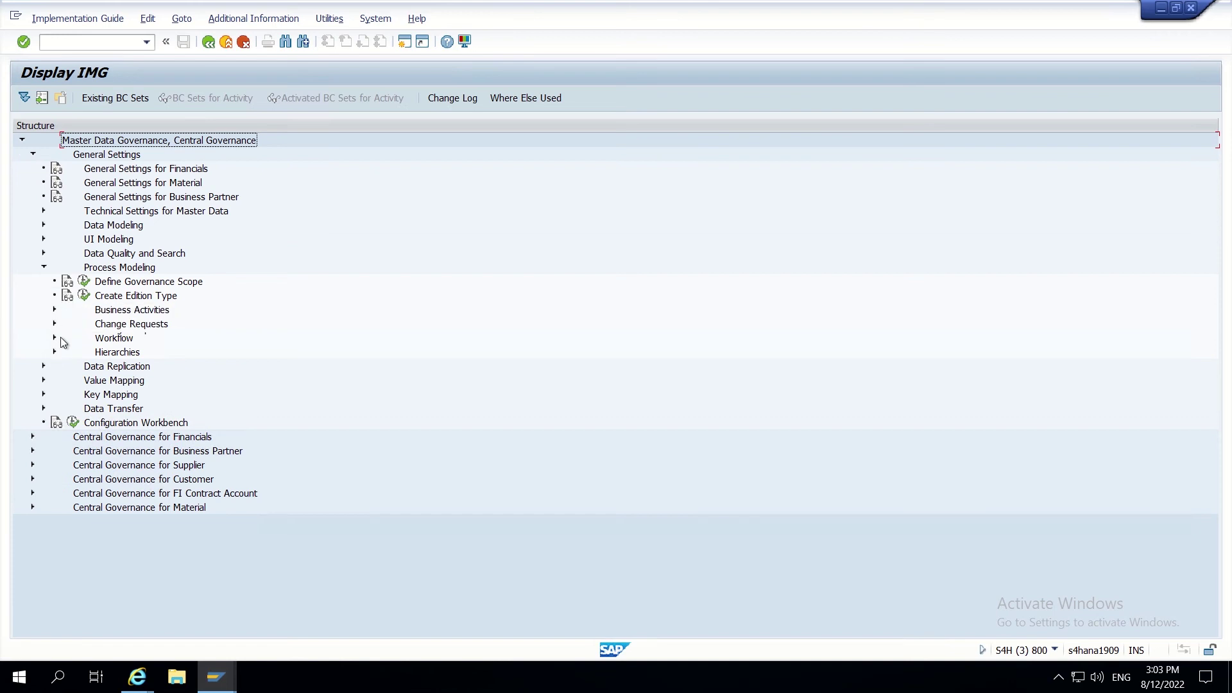
click(44, 267)
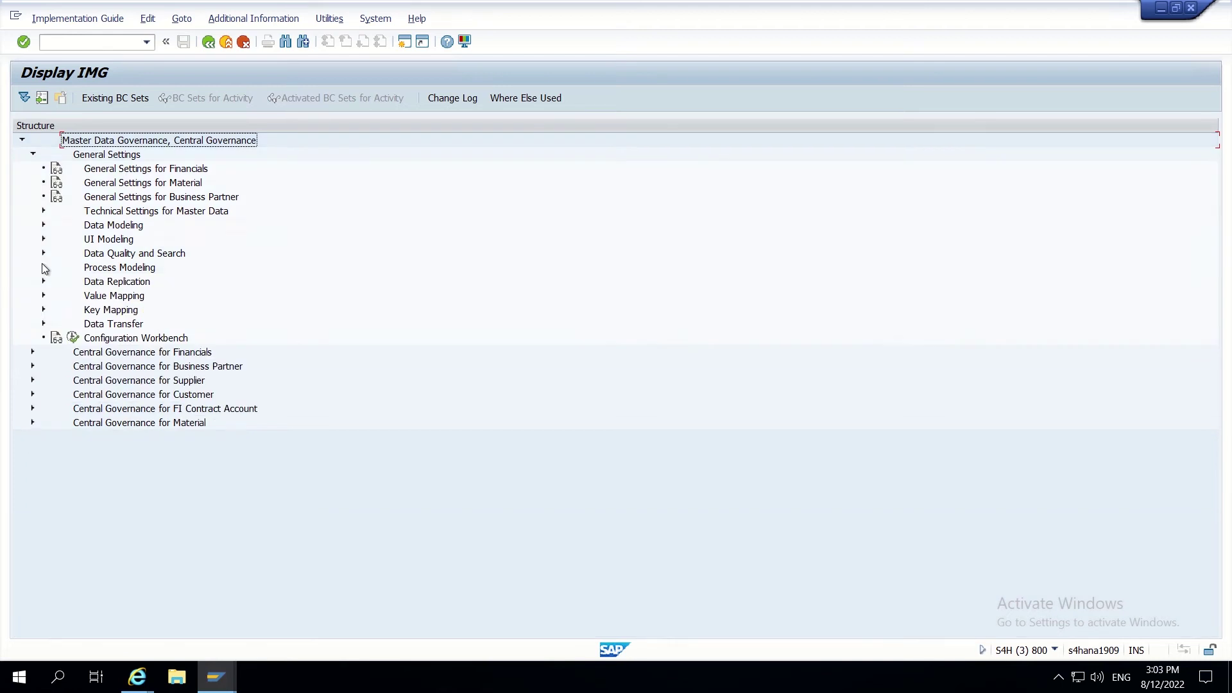
click(44, 254)
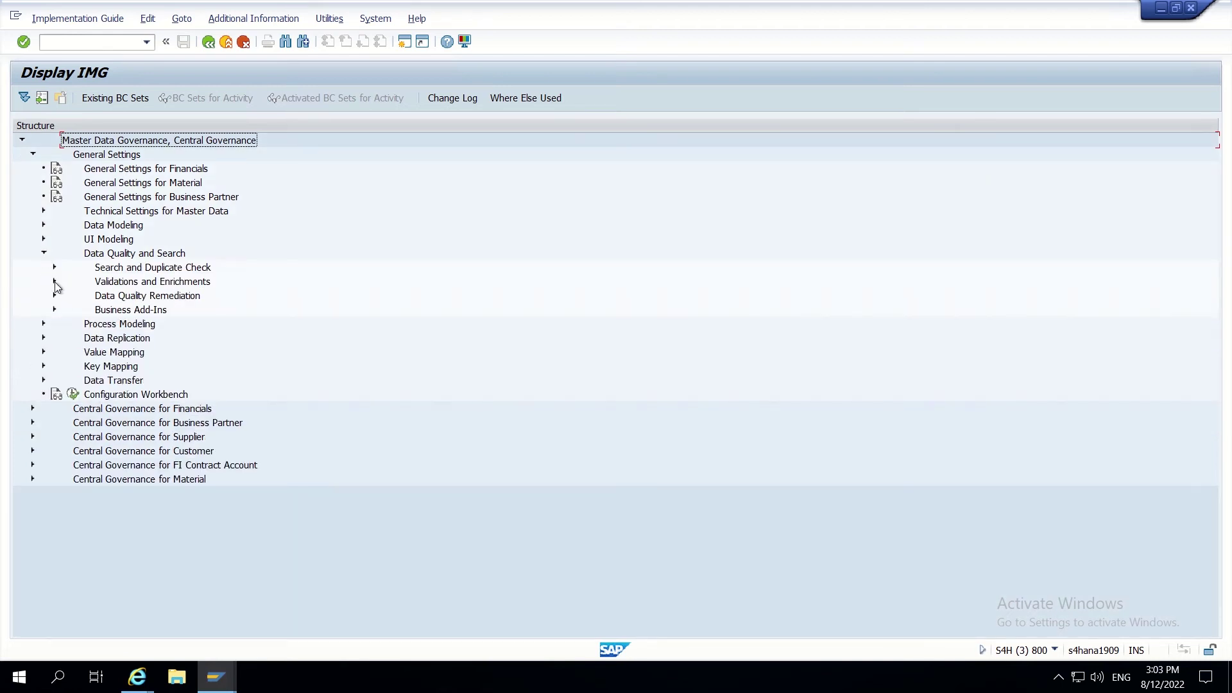
click(55, 283)
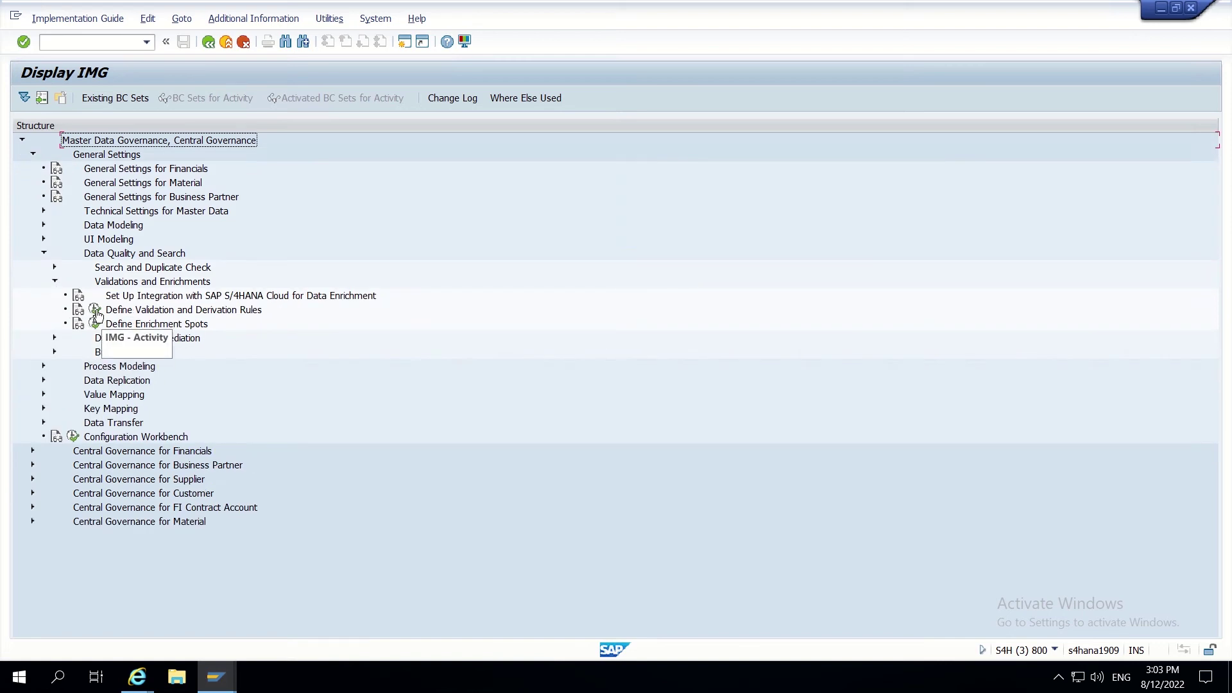
click(97, 313)
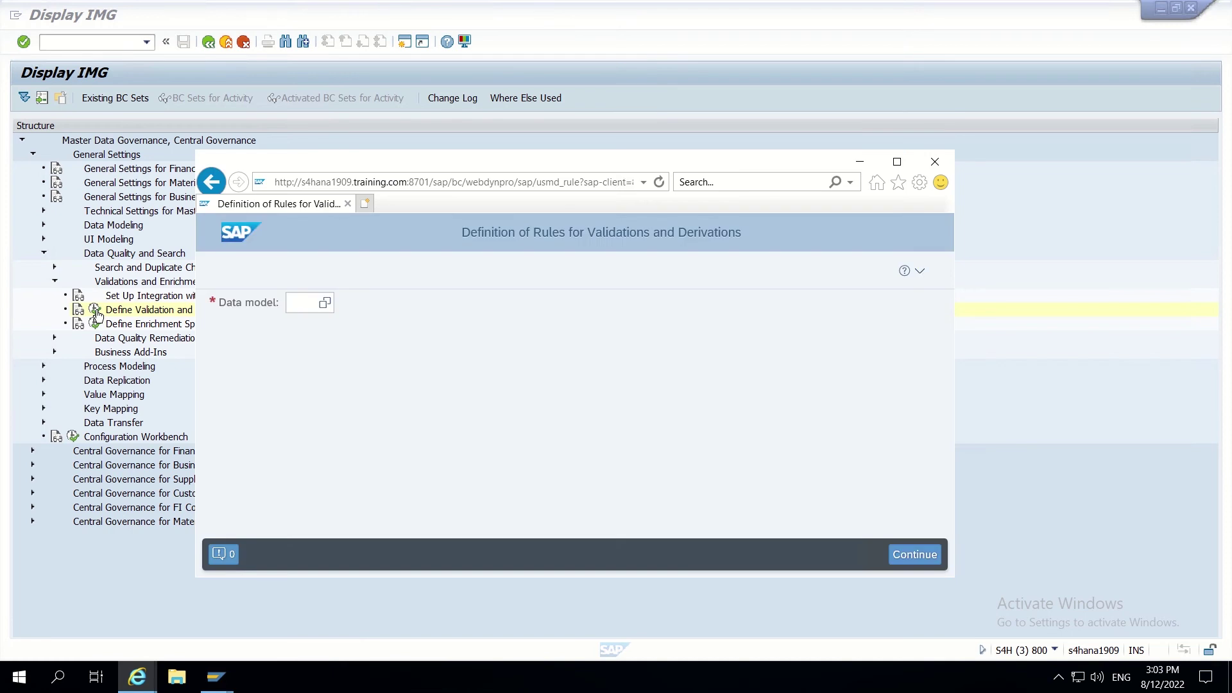
Step: Enter BP as the data model and continue to the BRFplus Catalog Browser
click(306, 304)
text(BP)
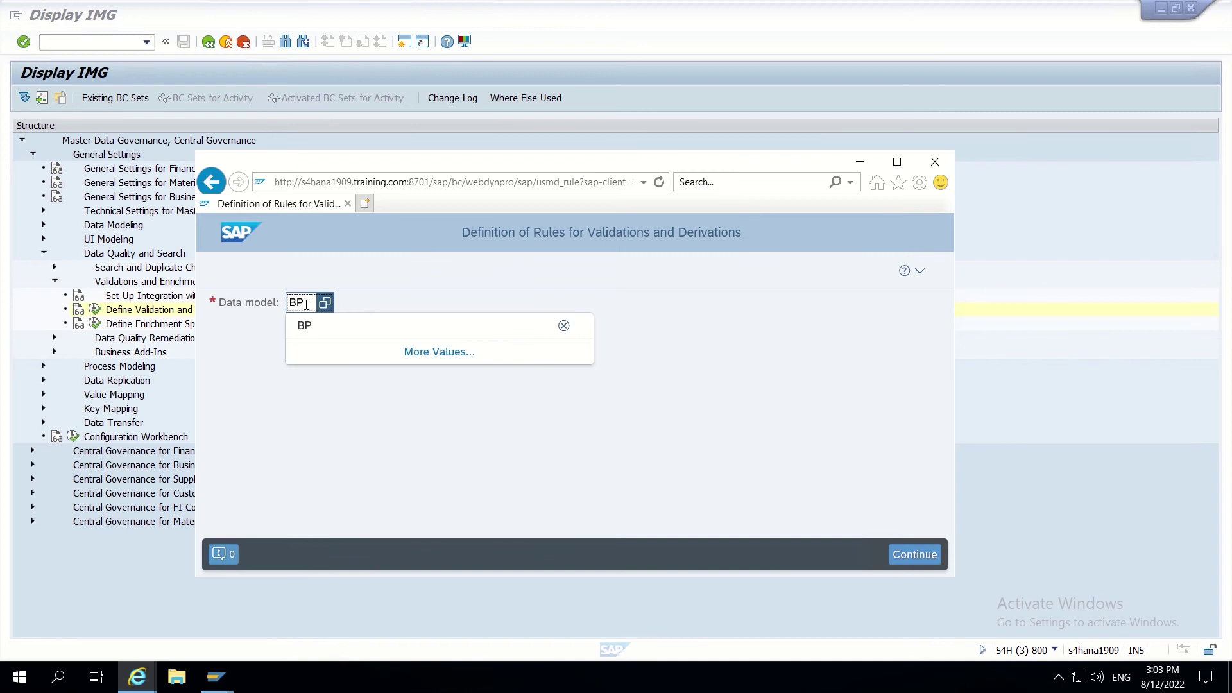
click(918, 563)
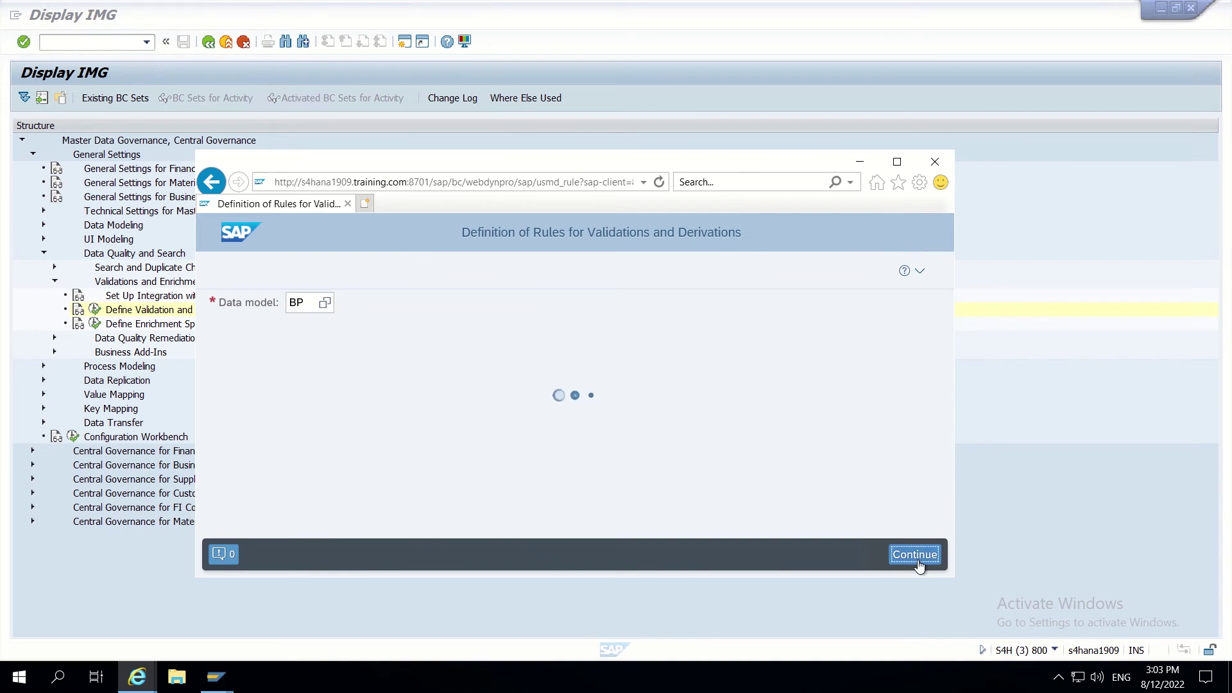
Step: Maximize the BRFplus window and expand Trigger Function to select Check Entity
click(898, 164)
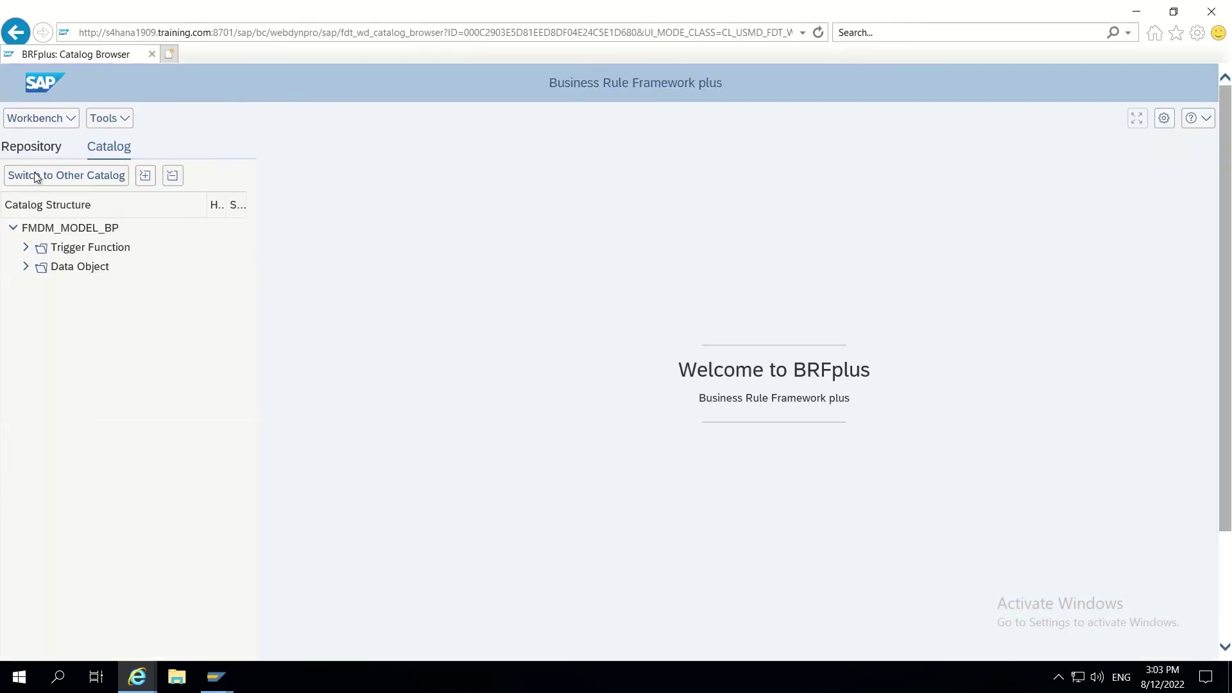
click(26, 248)
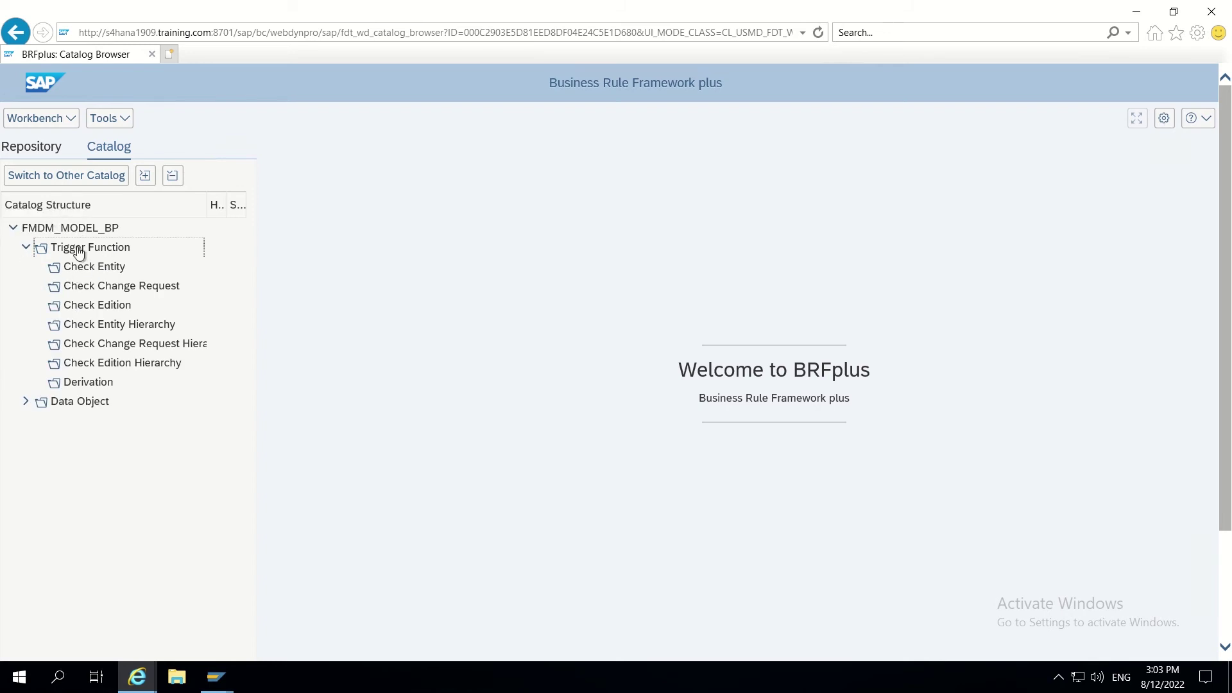
click(97, 273)
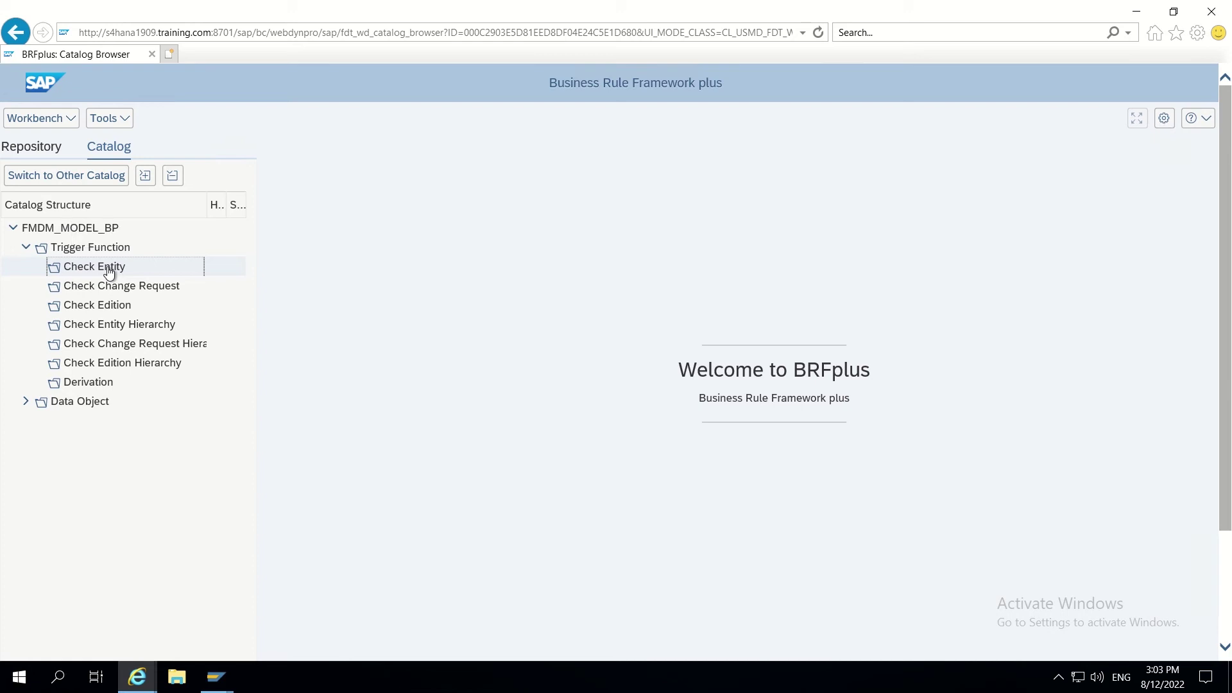
click(109, 272)
Step: Start a new function under Check Entity via Create Object Node, leaving its name blank
right_click(109, 272)
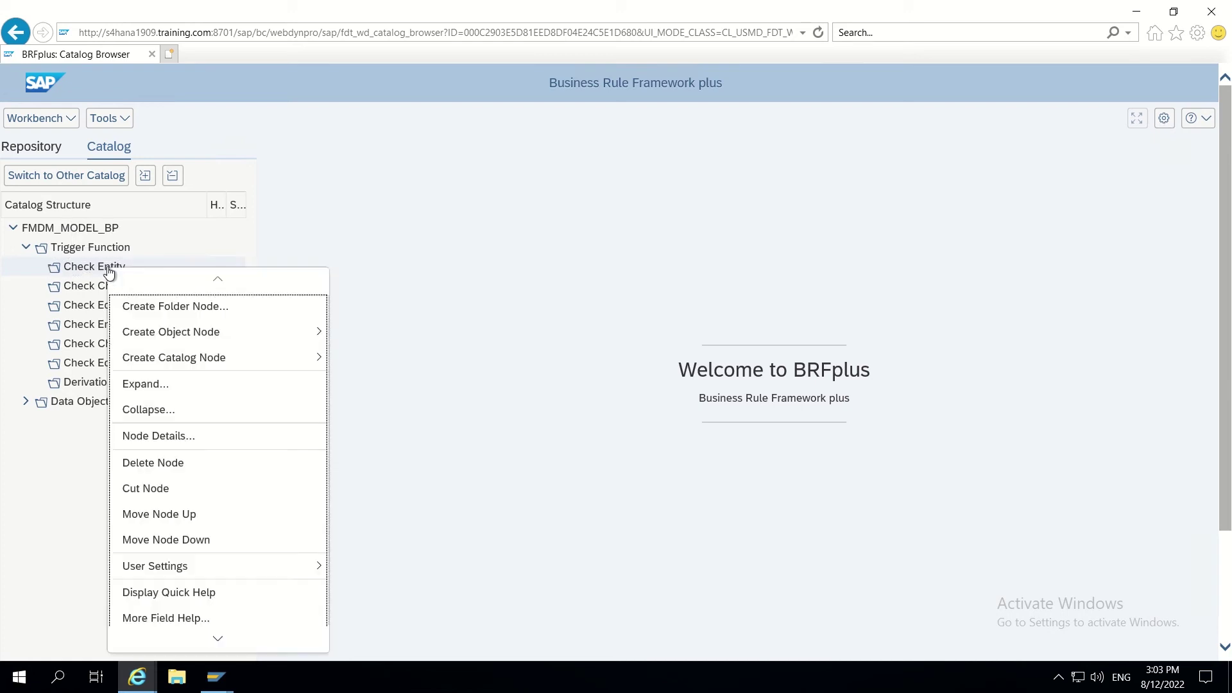
mouse_move(207, 338)
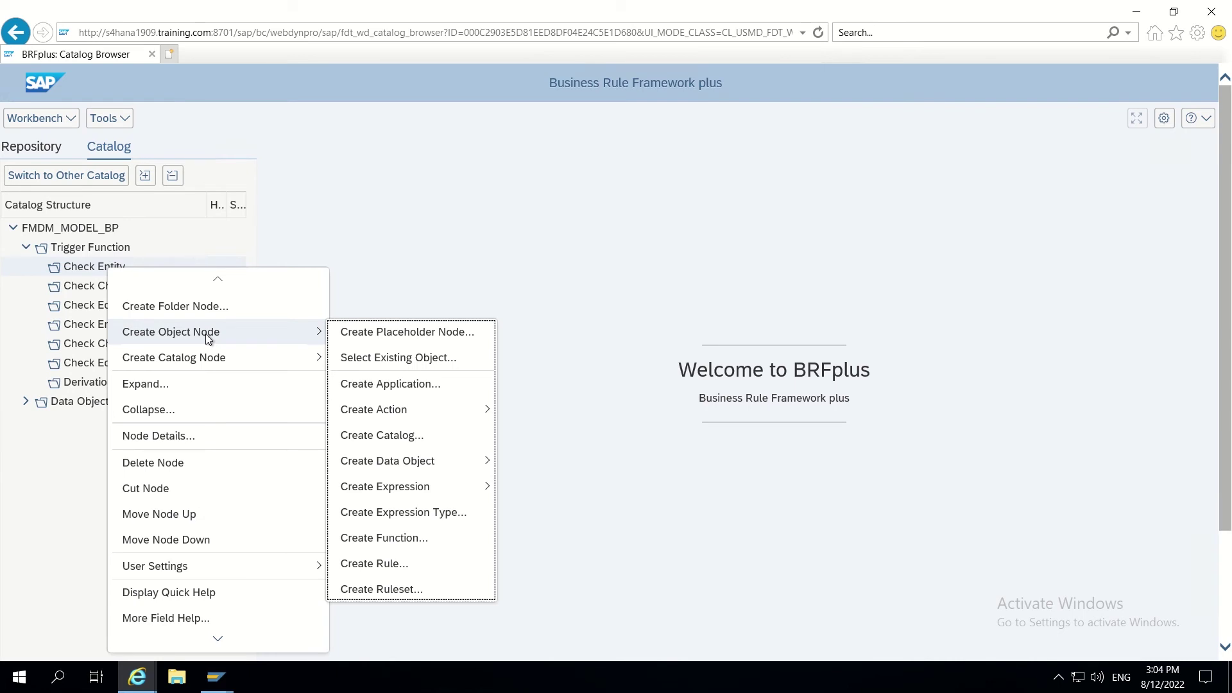
click(384, 538)
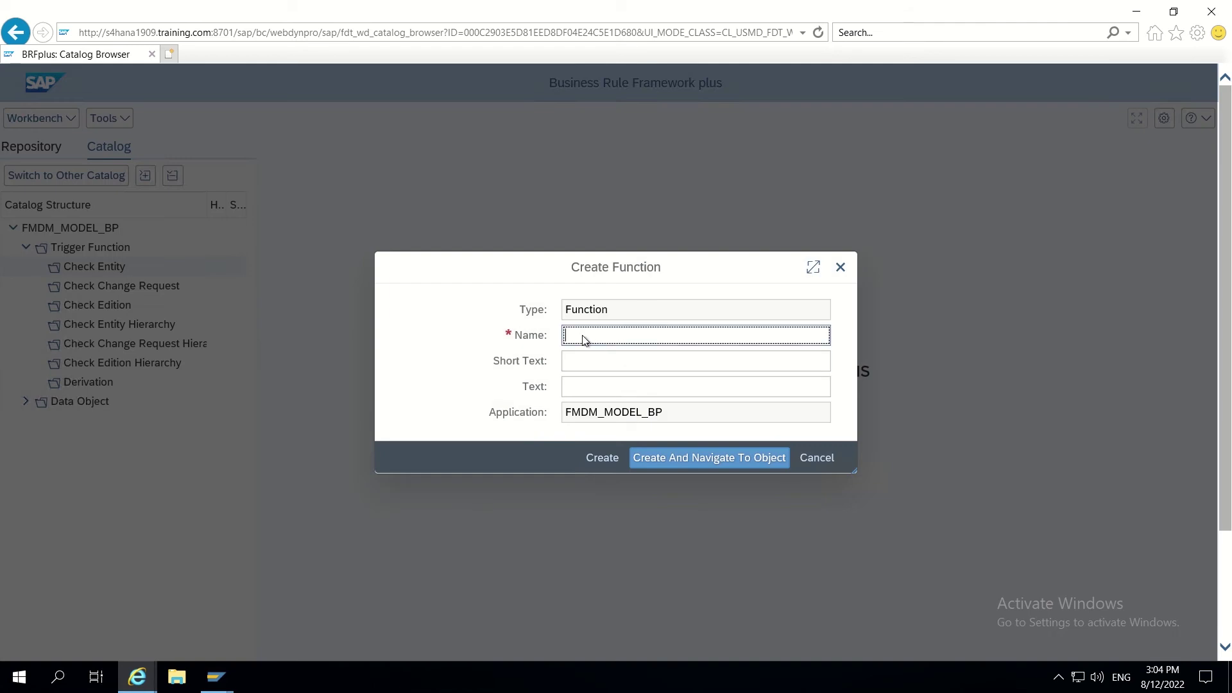
text(CHECK)
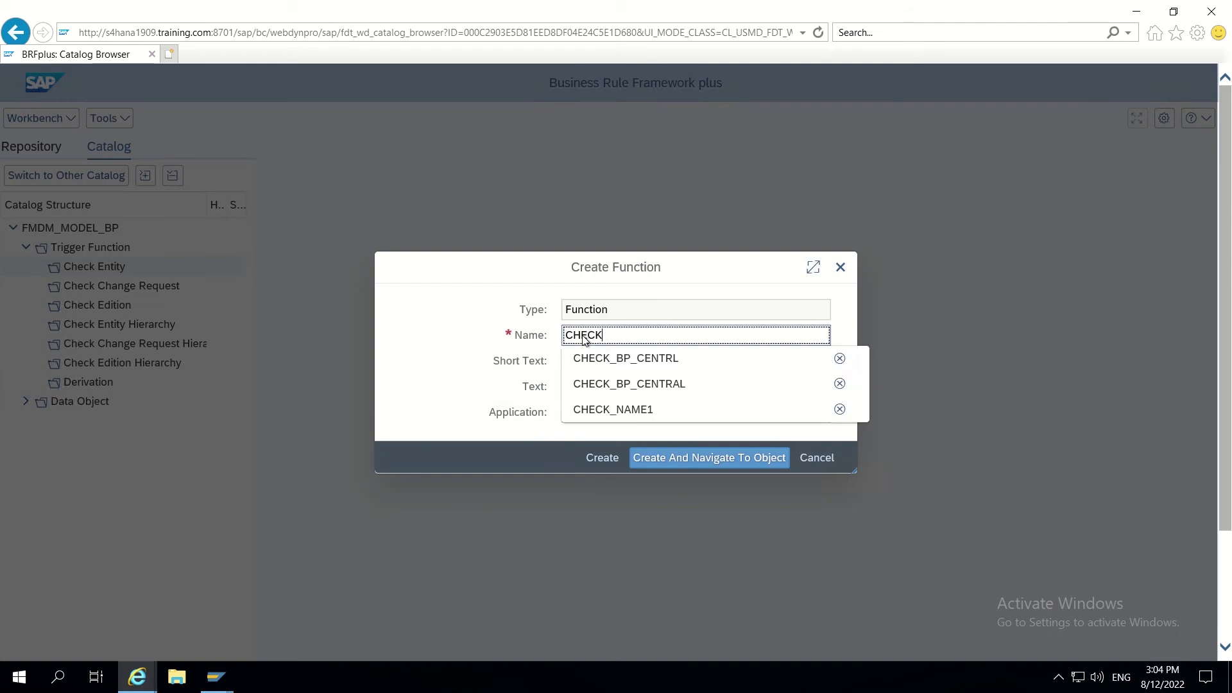
key(BackSpace)
key(BackSpace)
key(BackSpace)
key(BackSpace)
key(BackSpace)
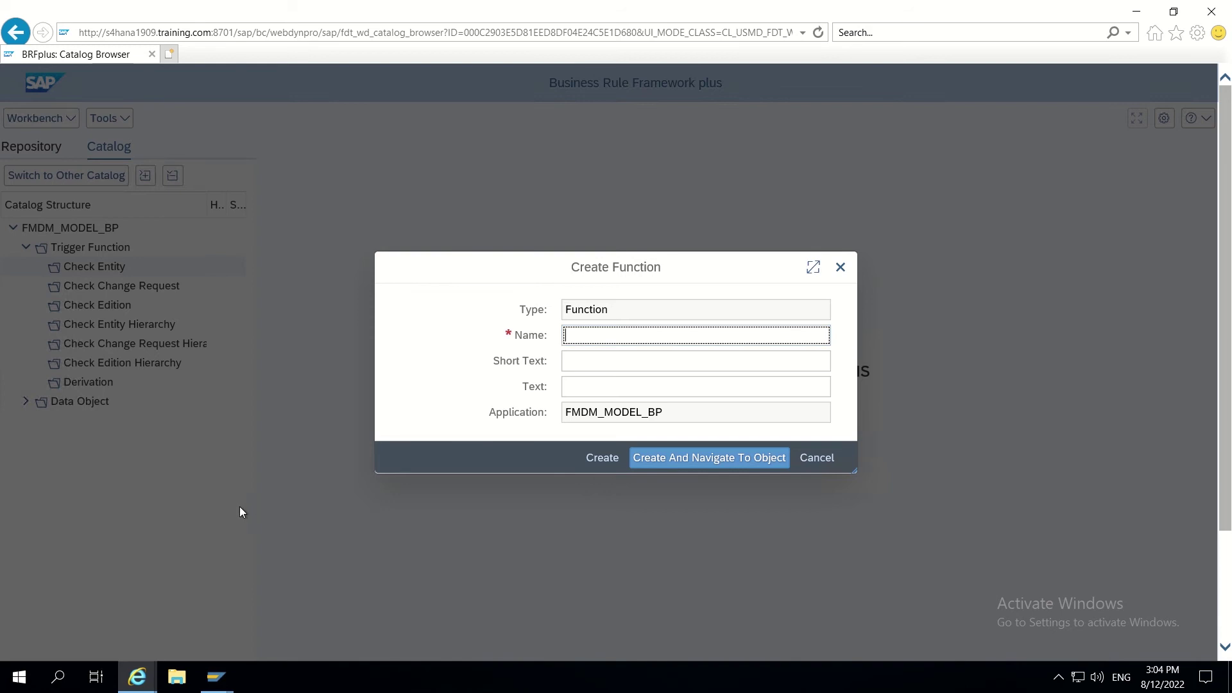
click(59, 679)
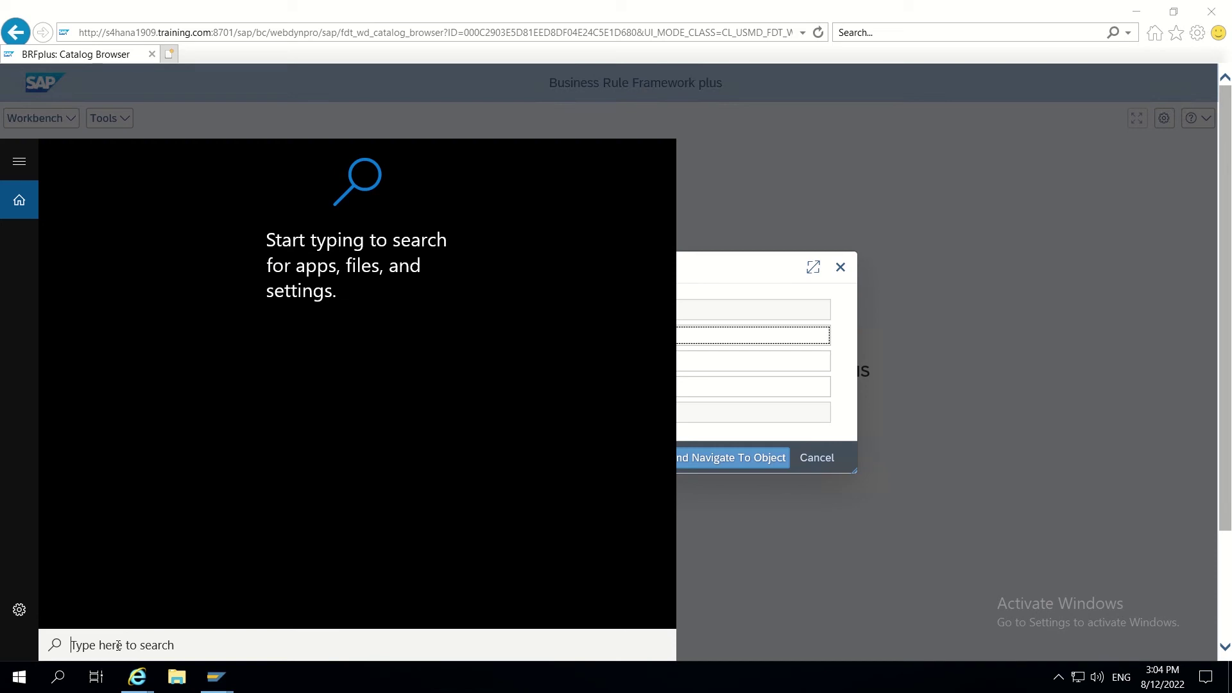
Step: In a new Notepad note, write 'For validation' with the name CHECK_ENTITY_NAME
text(note)
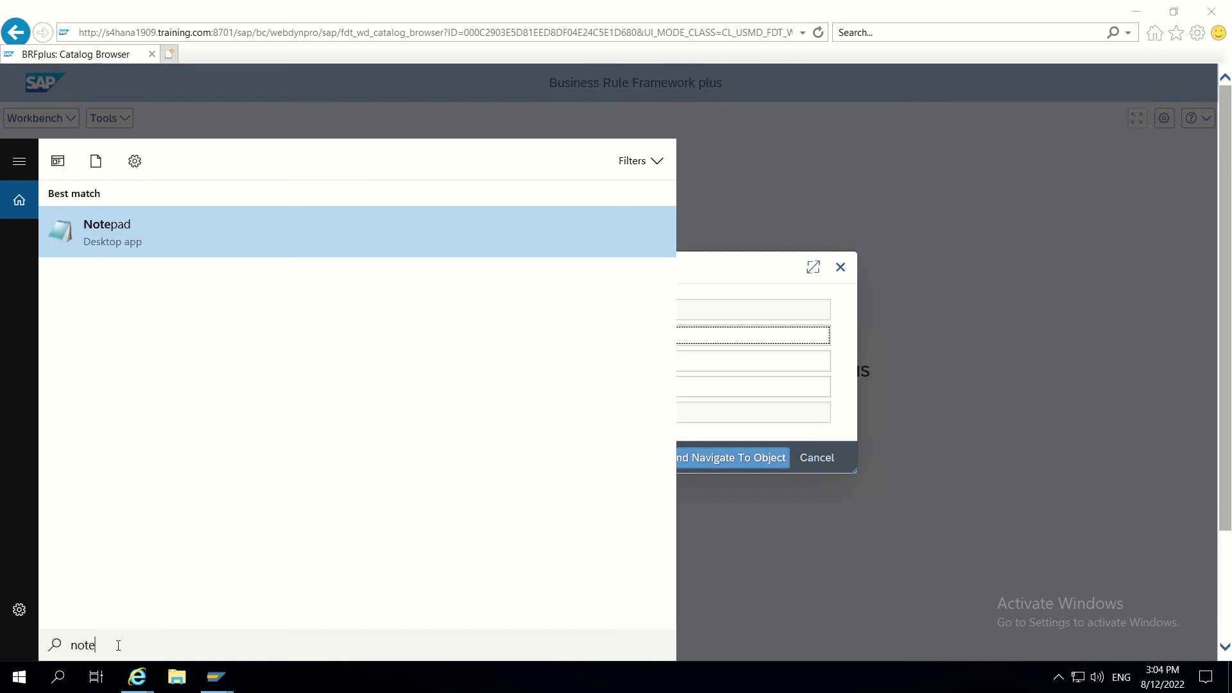
click(175, 241)
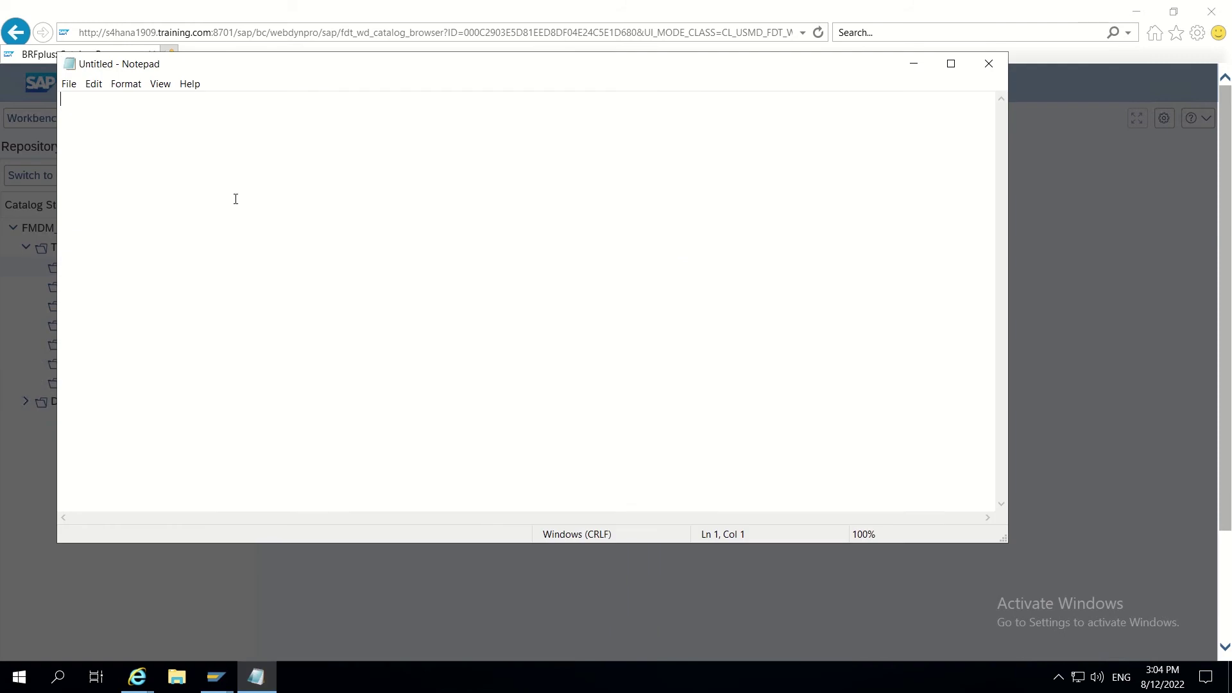
text(For validation:)
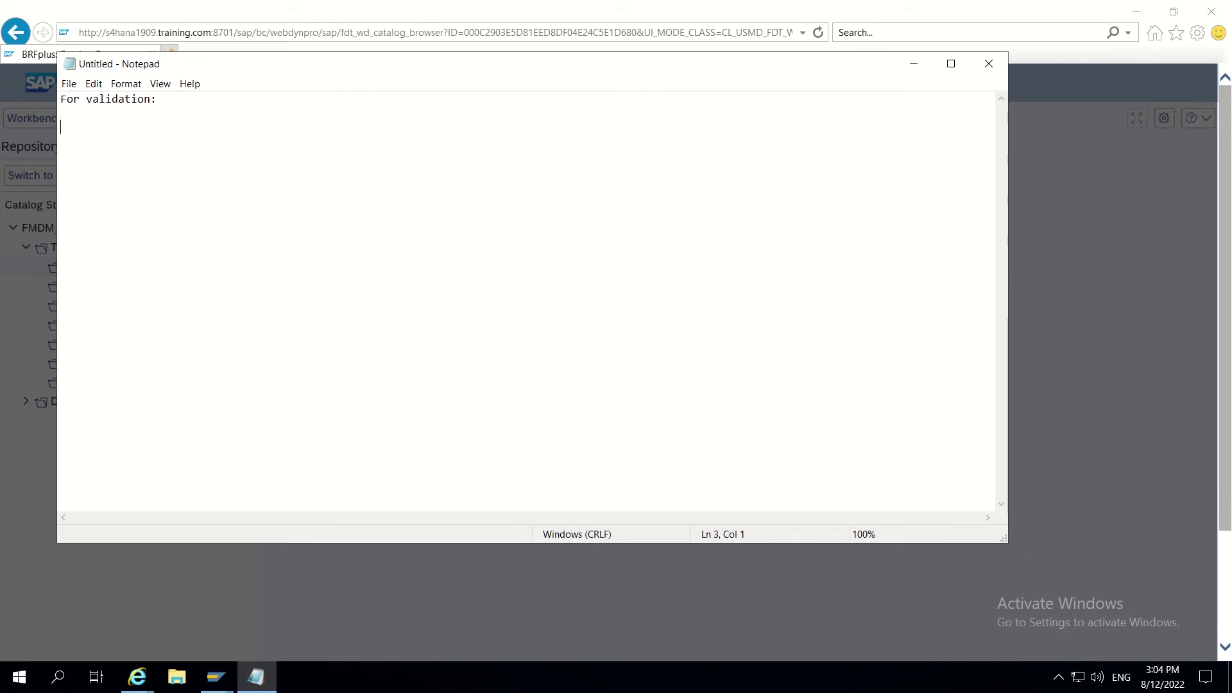
drag(95, 133, 45, 87)
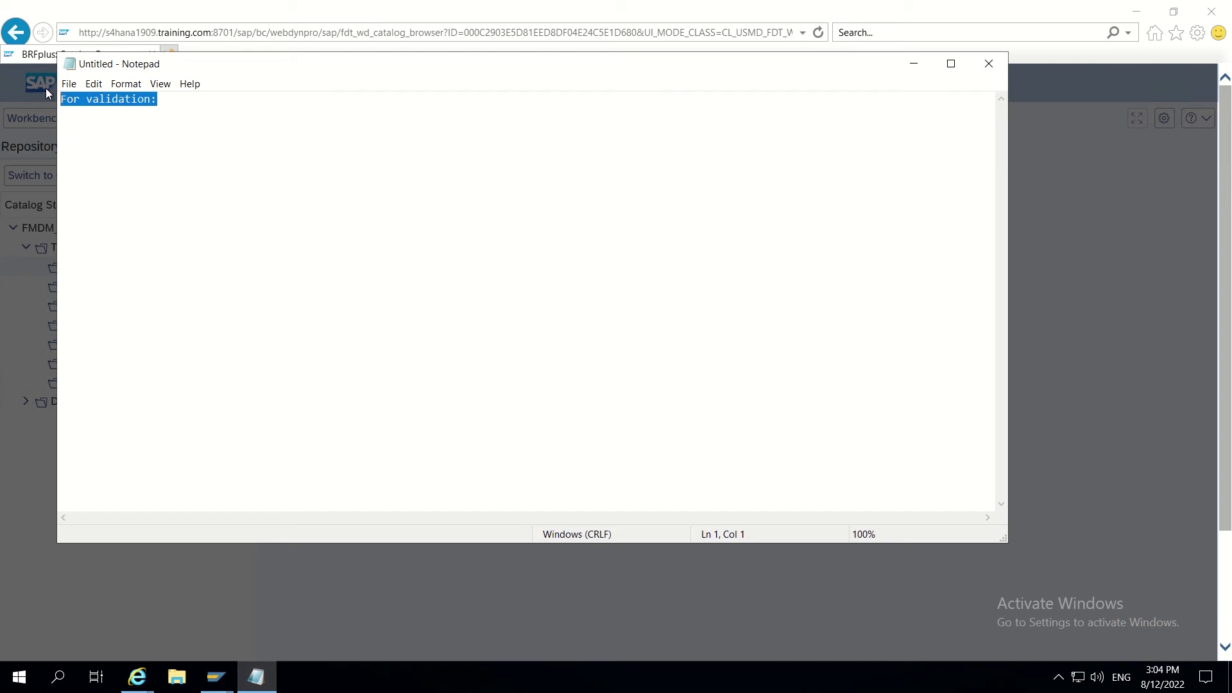
ctrl+scroll(156, 154, up, 16)
ctrl+scroll(161, 160, up, 1)
click(175, 184)
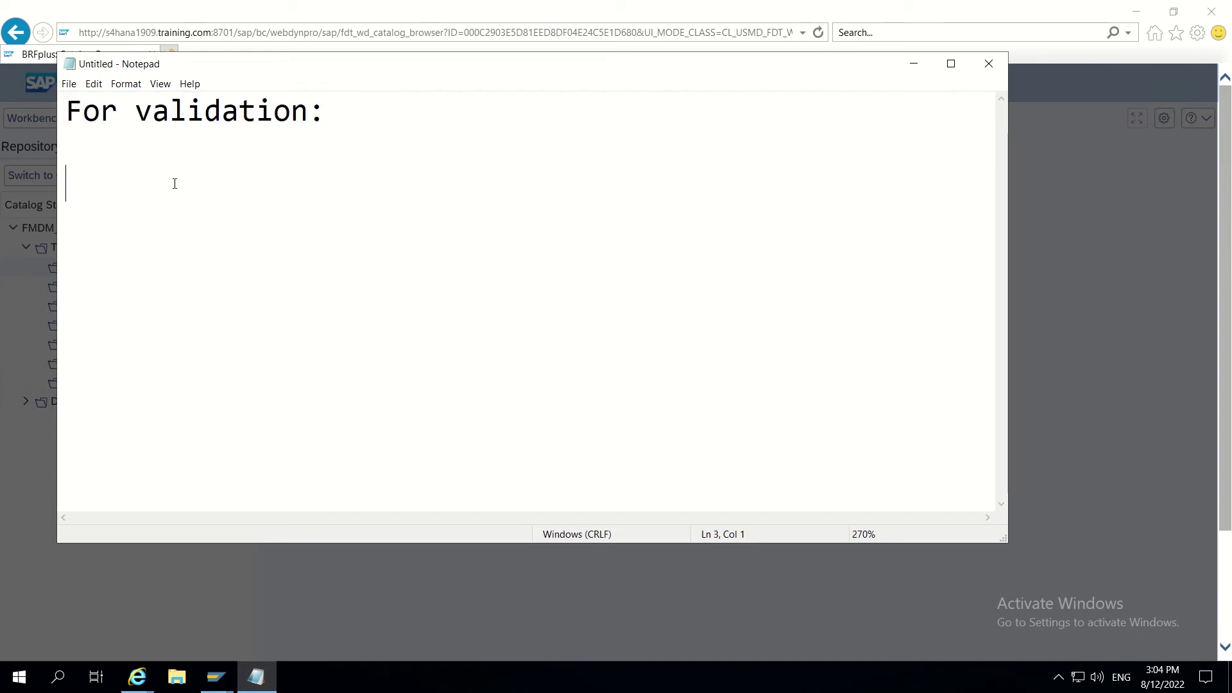
text(CHECK_)
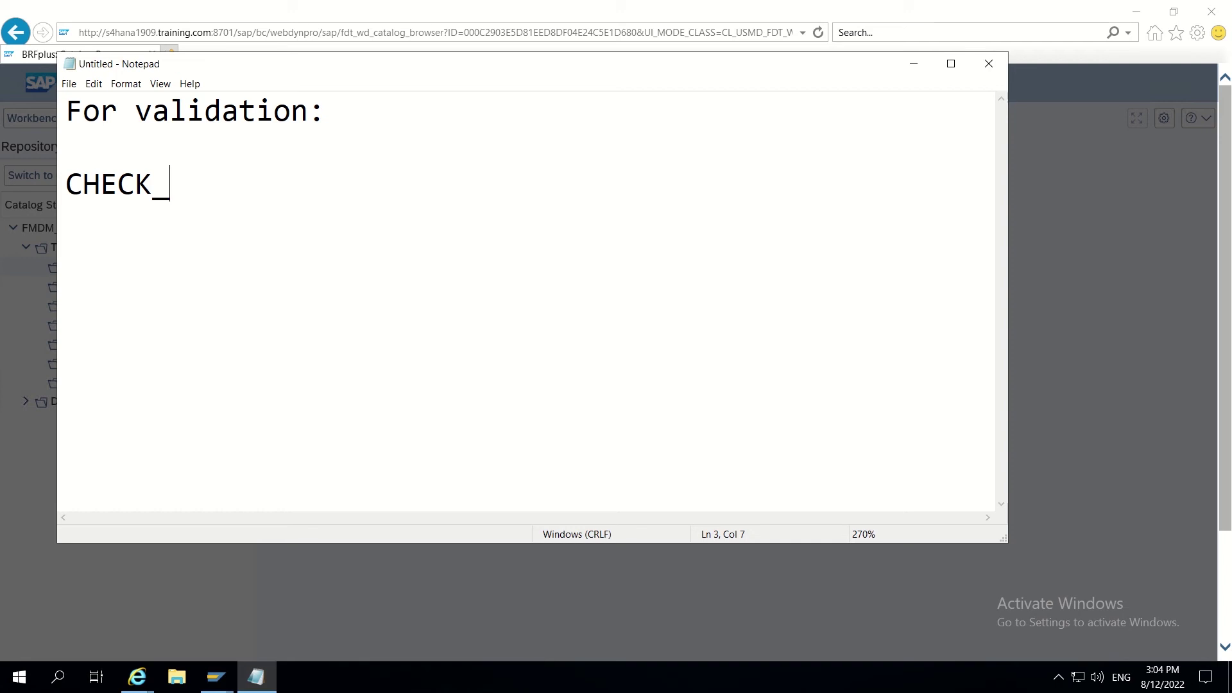
text(ENTITY_N)
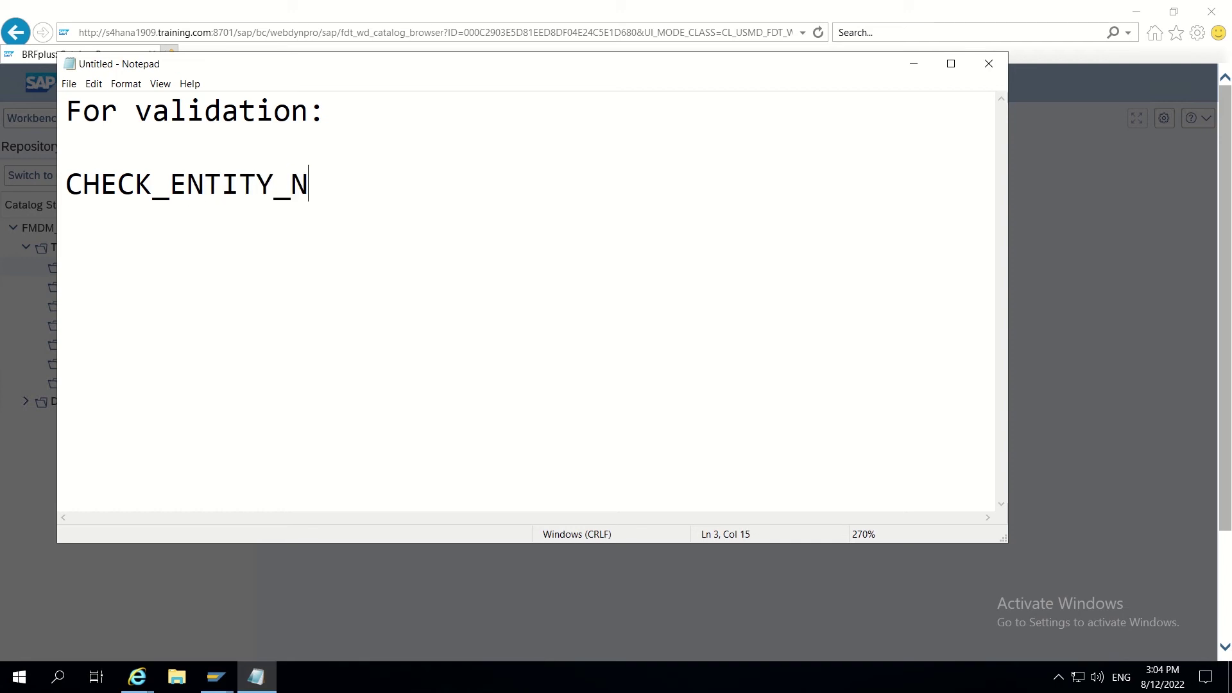
text(AME)
Step: Add 'For derivation' with DERIVE_ENTITY_NAME below it, then select the ENTITY_NAME part
drag(422, 185, 53, 174)
click(397, 186)
key(Return)
key(Return)
text(For de)
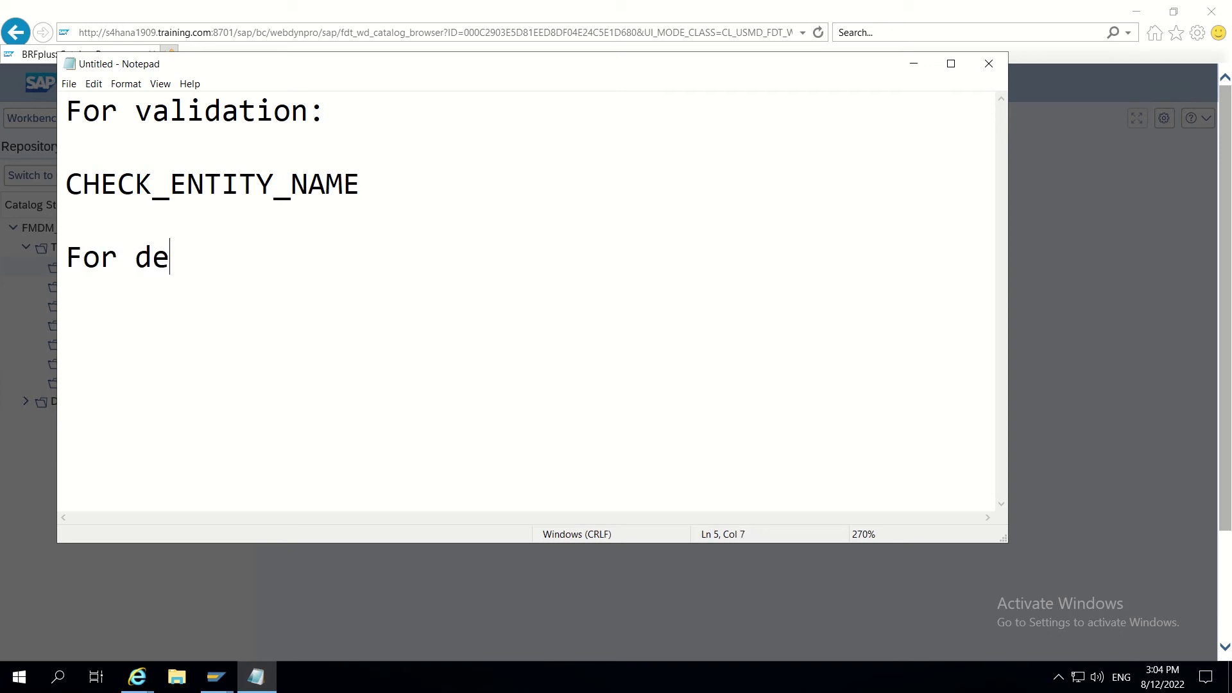
text(rivatioin)
key(BackSpace)
key(BackSpace)
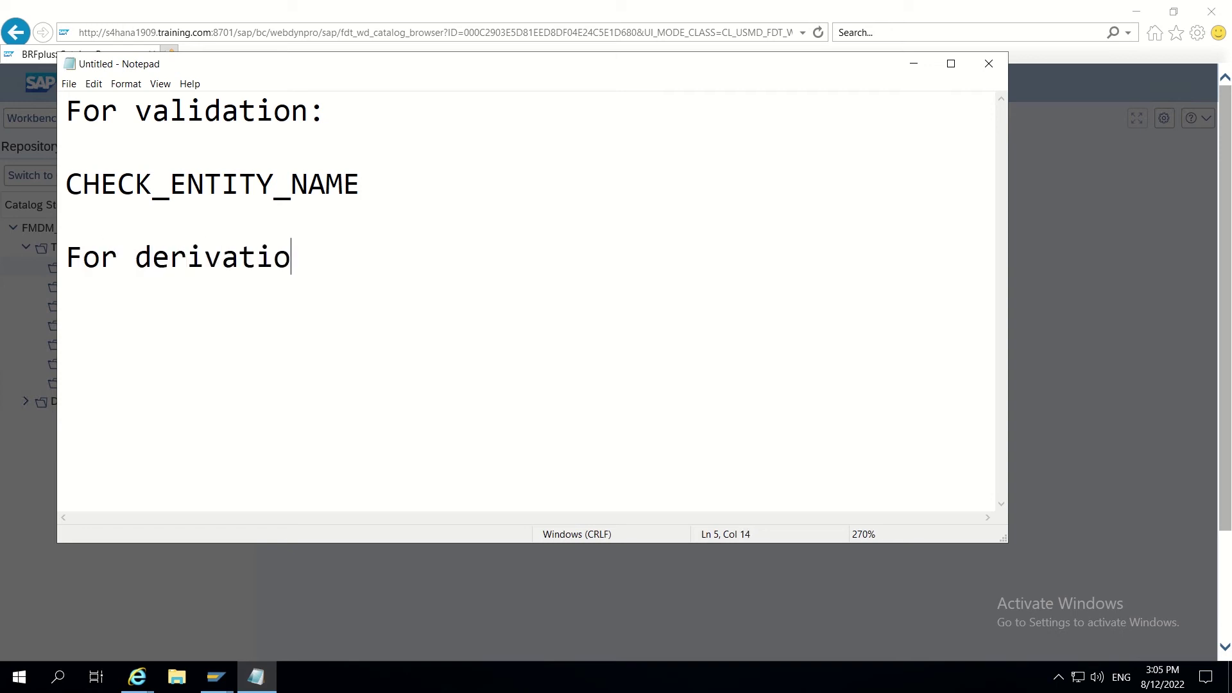
text(n)
key(Return)
key(Return)
text(DERI)
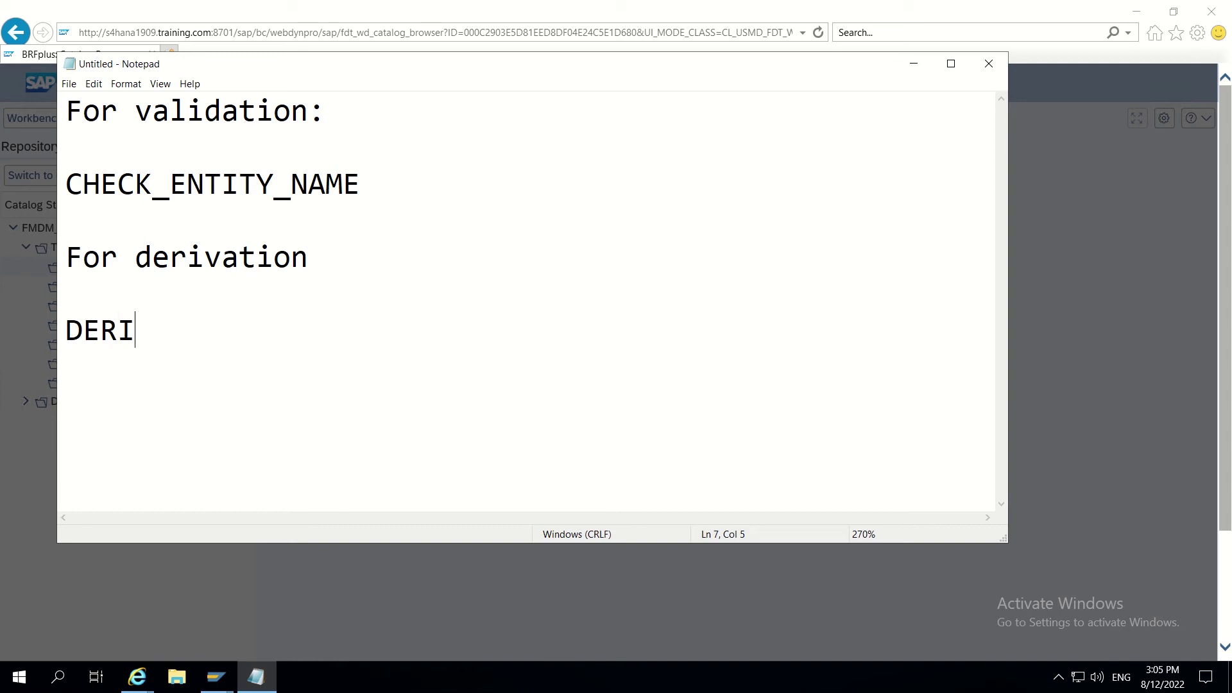
text(VE_ENTITY)
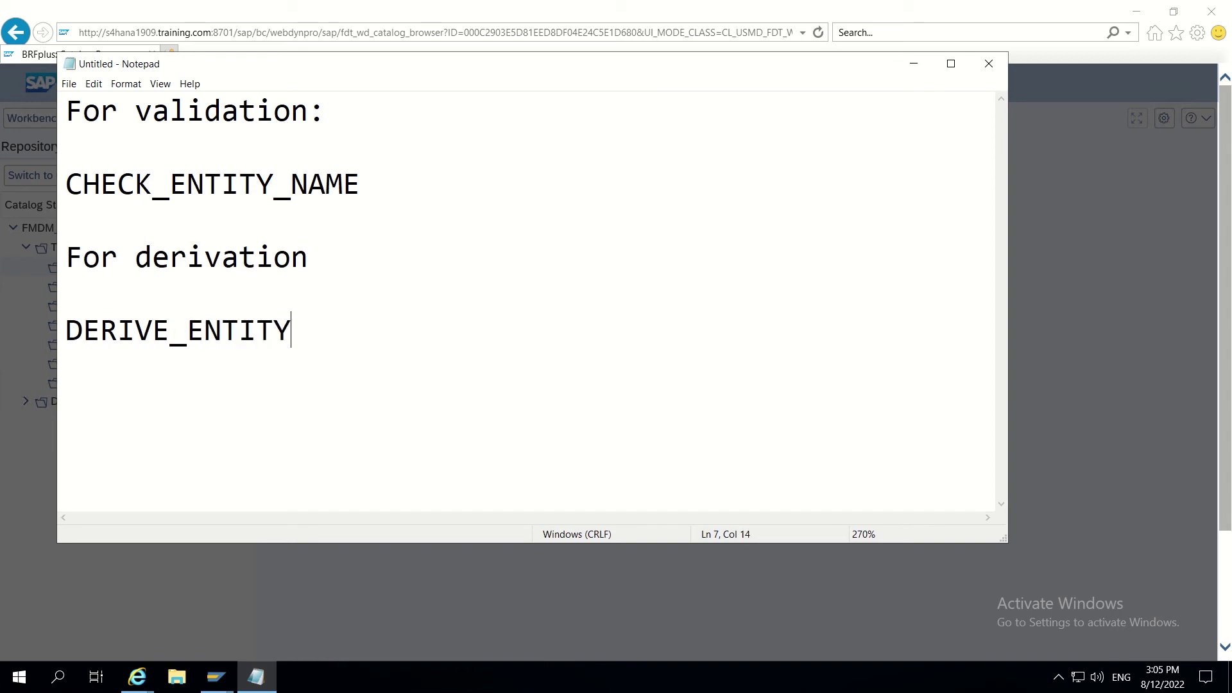
text(_NAME)
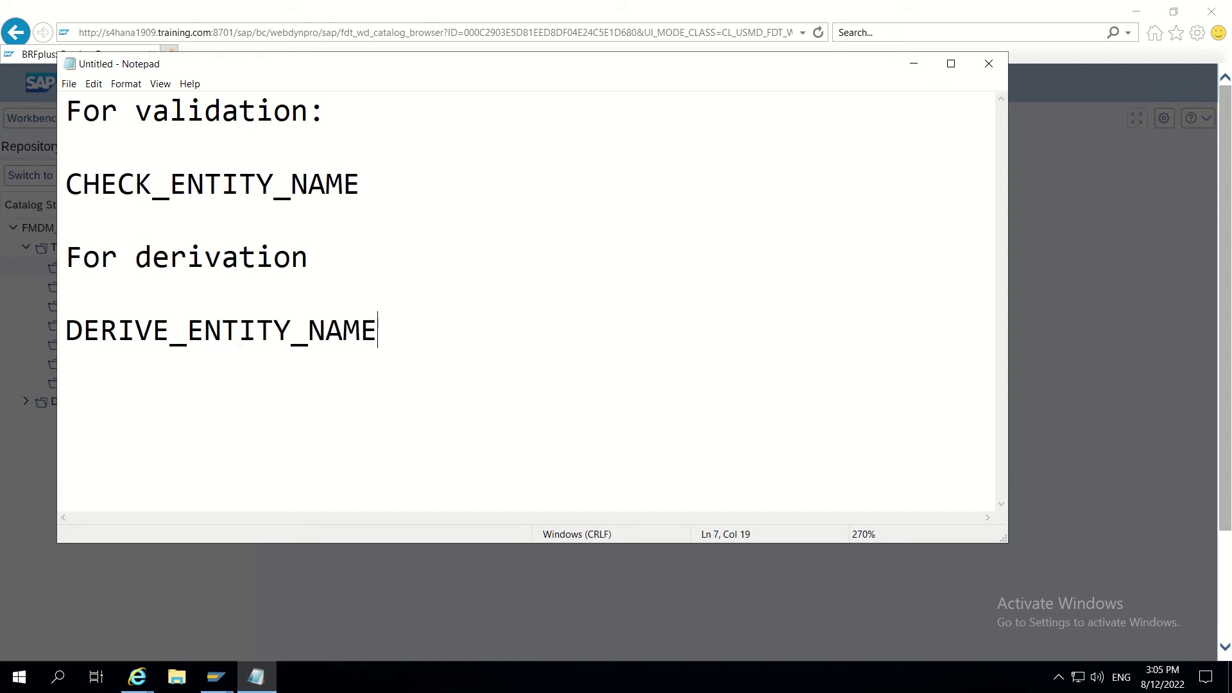
drag(407, 324, 72, 350)
drag(363, 184, 78, 182)
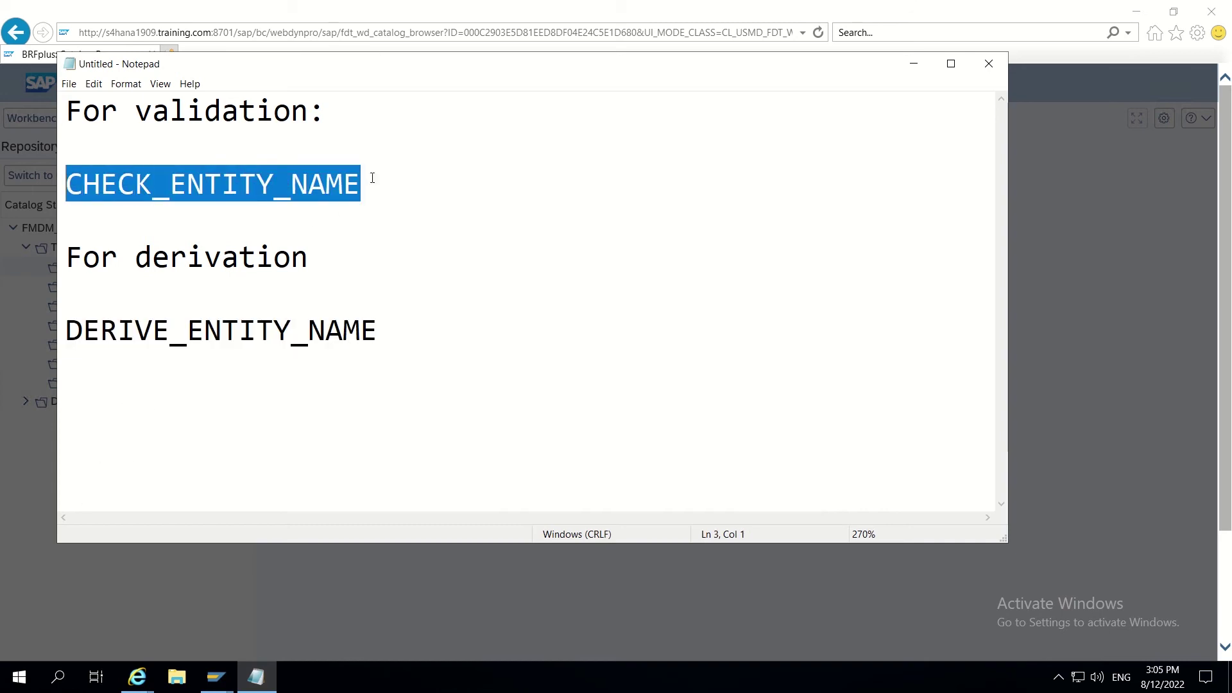
drag(376, 181, 167, 189)
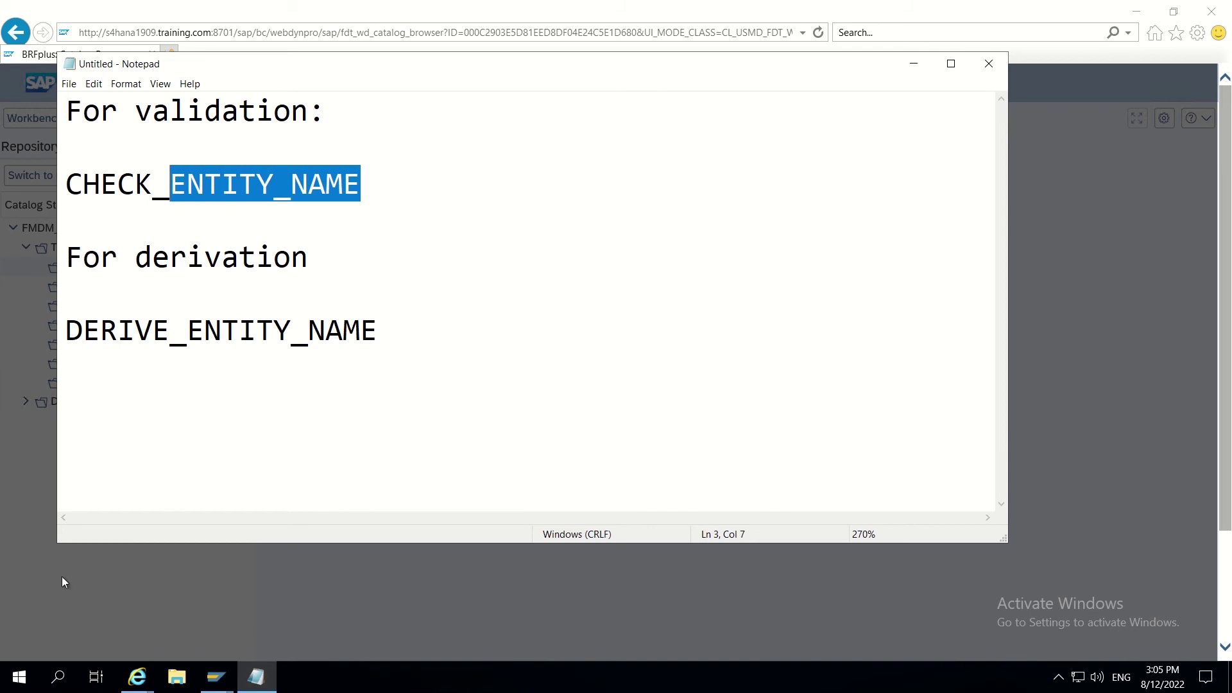
Step: Back in BRFplus, begin the new function's Name with CHECK_
key(alt+Tab)
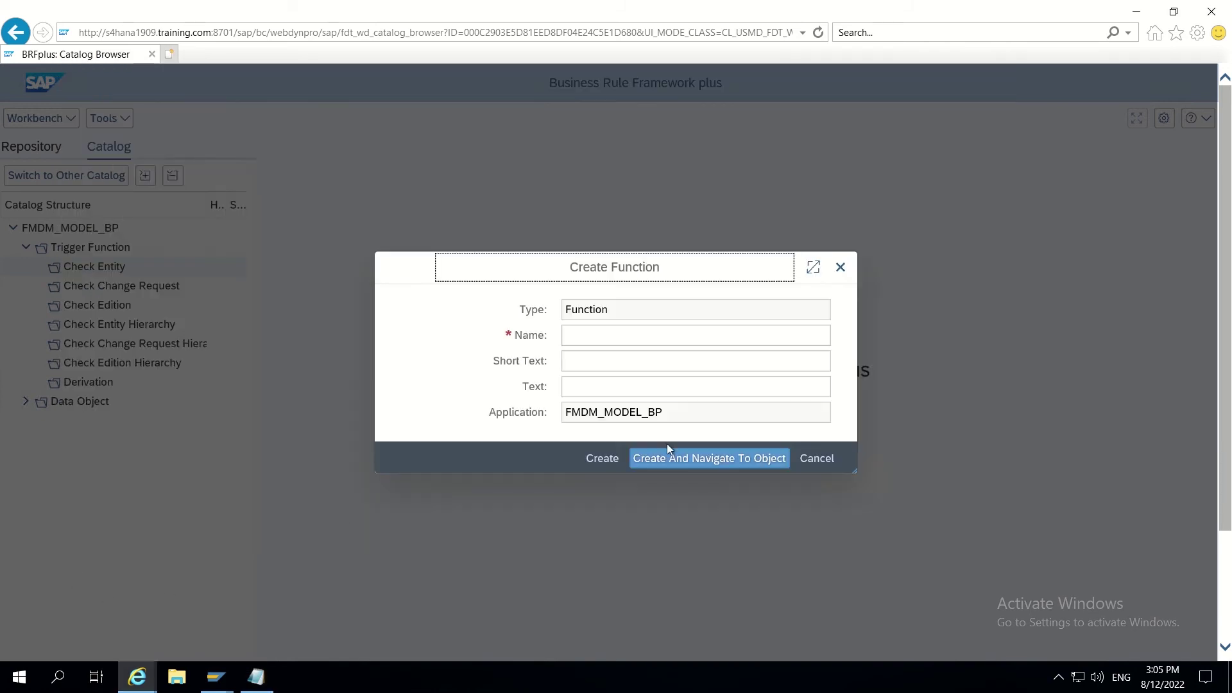
click(605, 342)
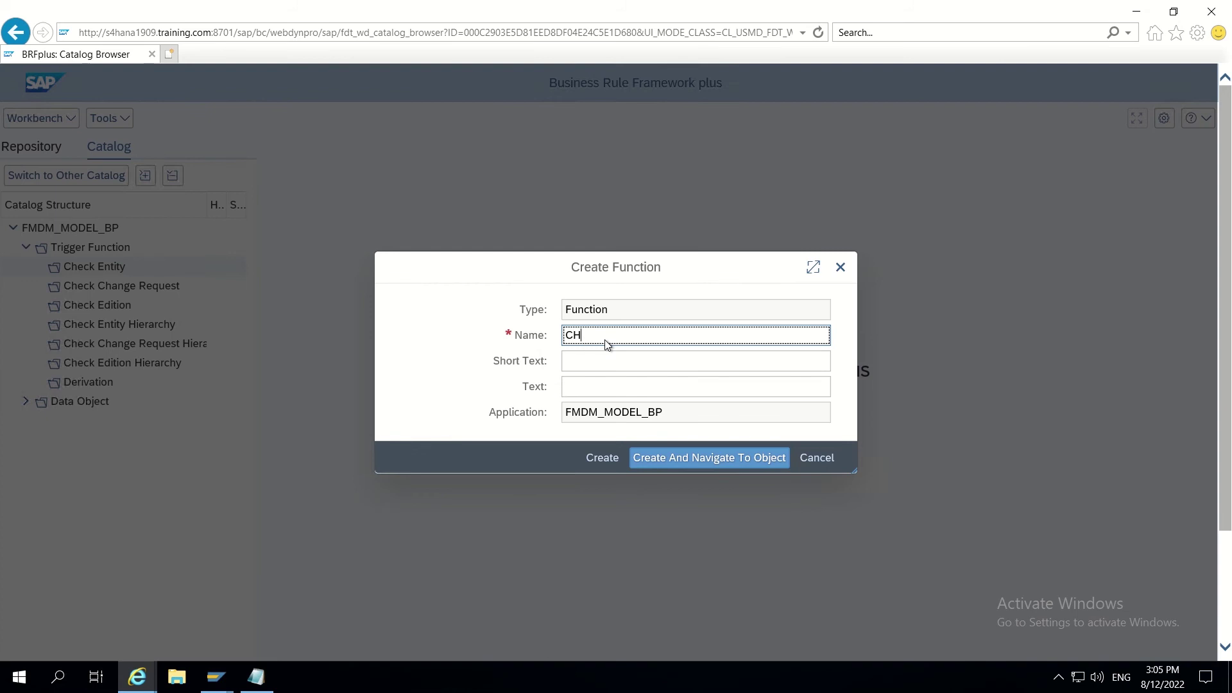
text(CHECK_)
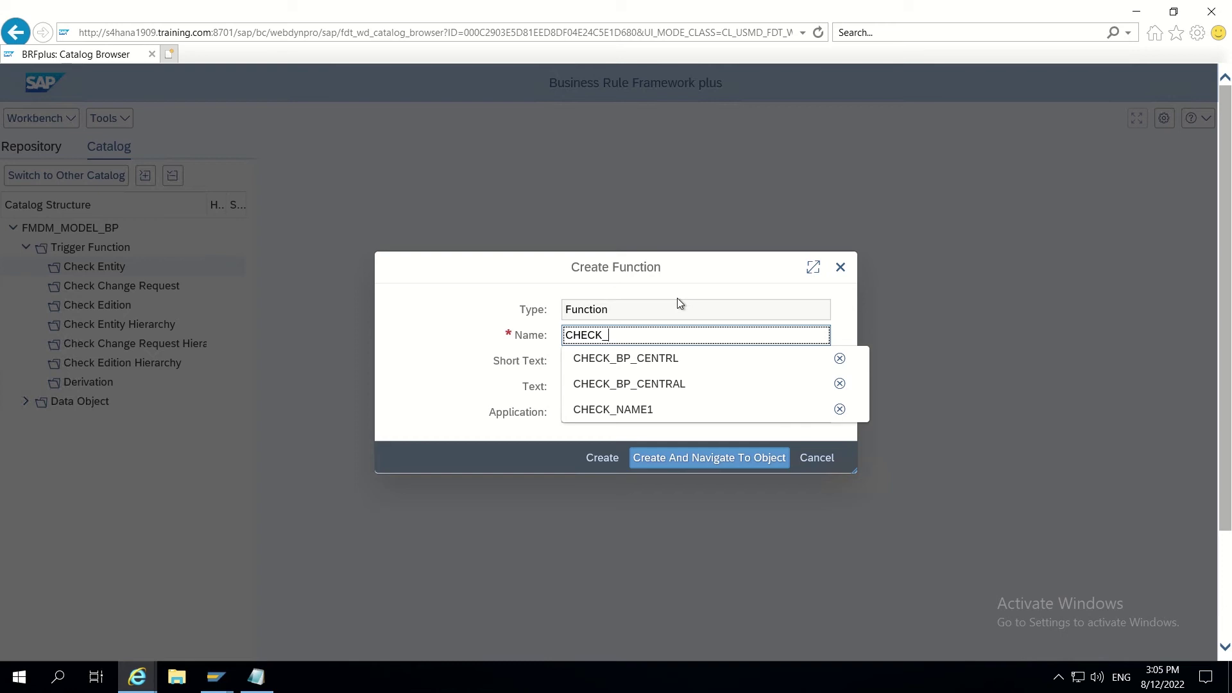
click(216, 678)
Step: Bring forward the Inactive Data Model BP window and scroll up to the BP_CENTRL attributes
click(225, 606)
scroll(150, 379, up, 6)
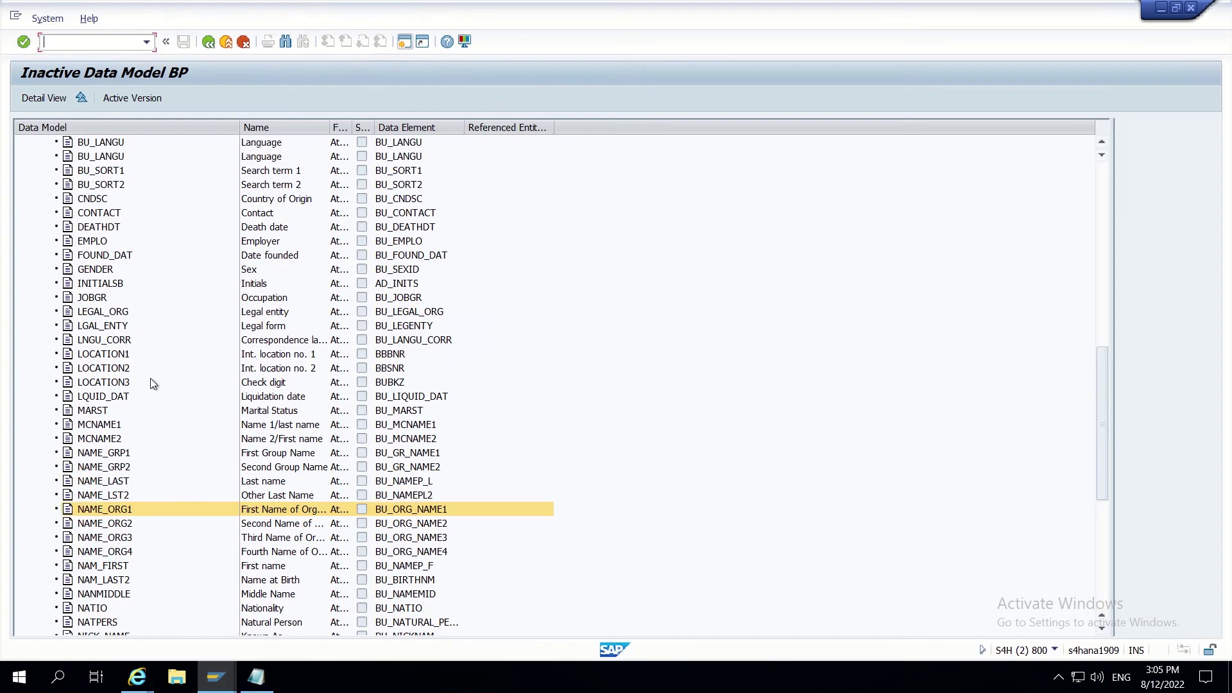
scroll(150, 378, up, 1)
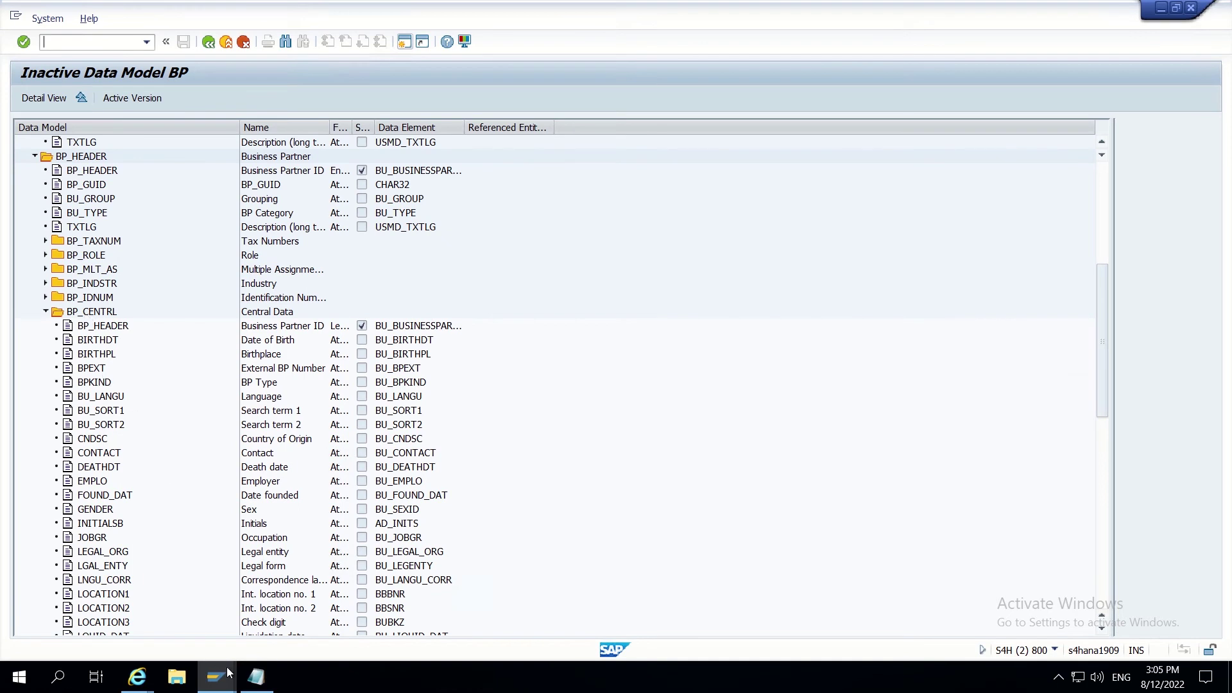
Step: Complete the function name as CHECK_BP_CENTRL from the Name suggestions
mouse_move(252, 681)
mouse_move(136, 678)
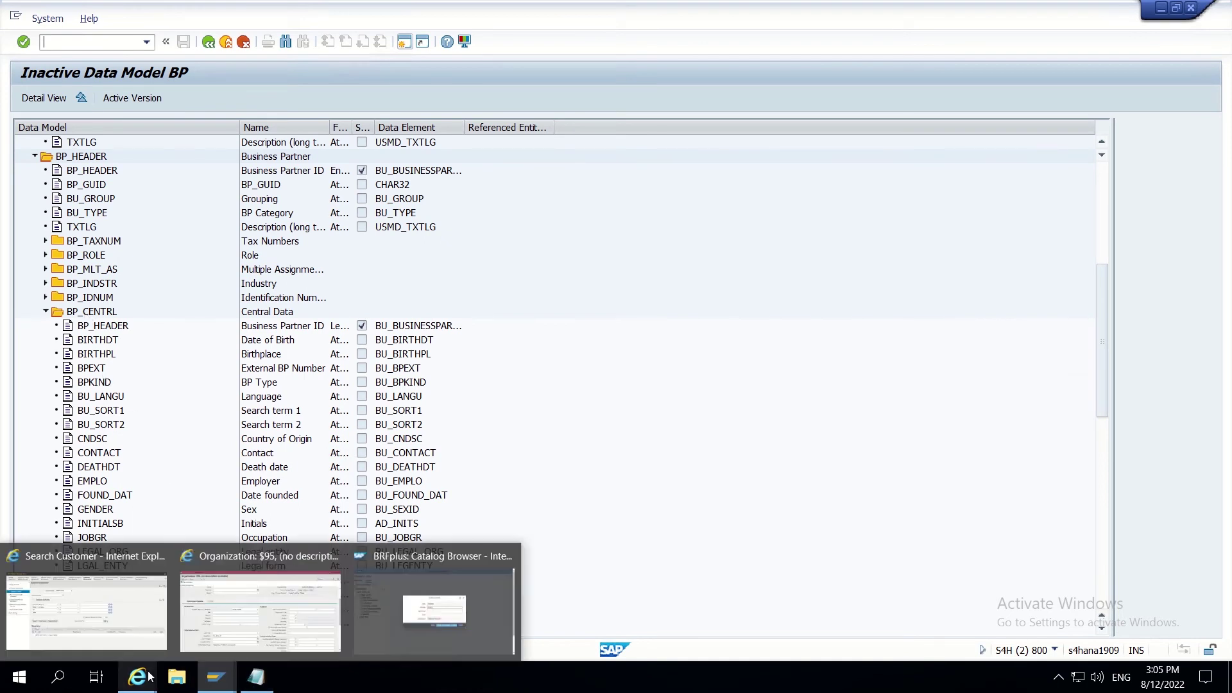
click(401, 613)
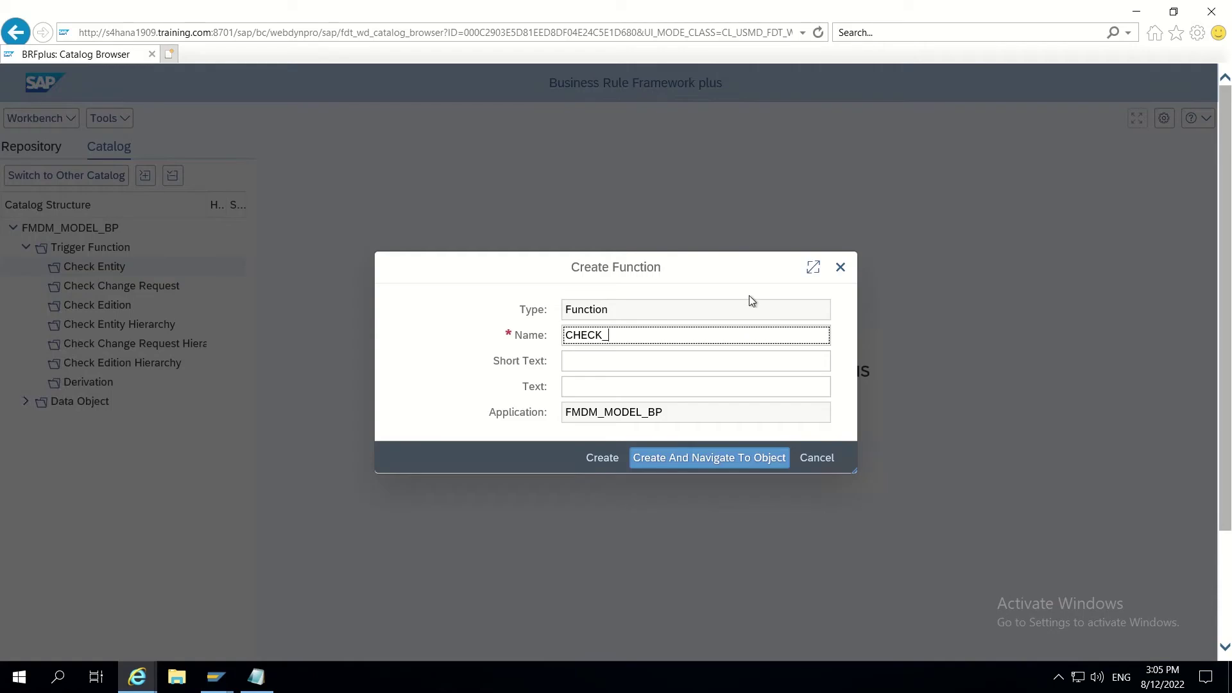
text(BP_)
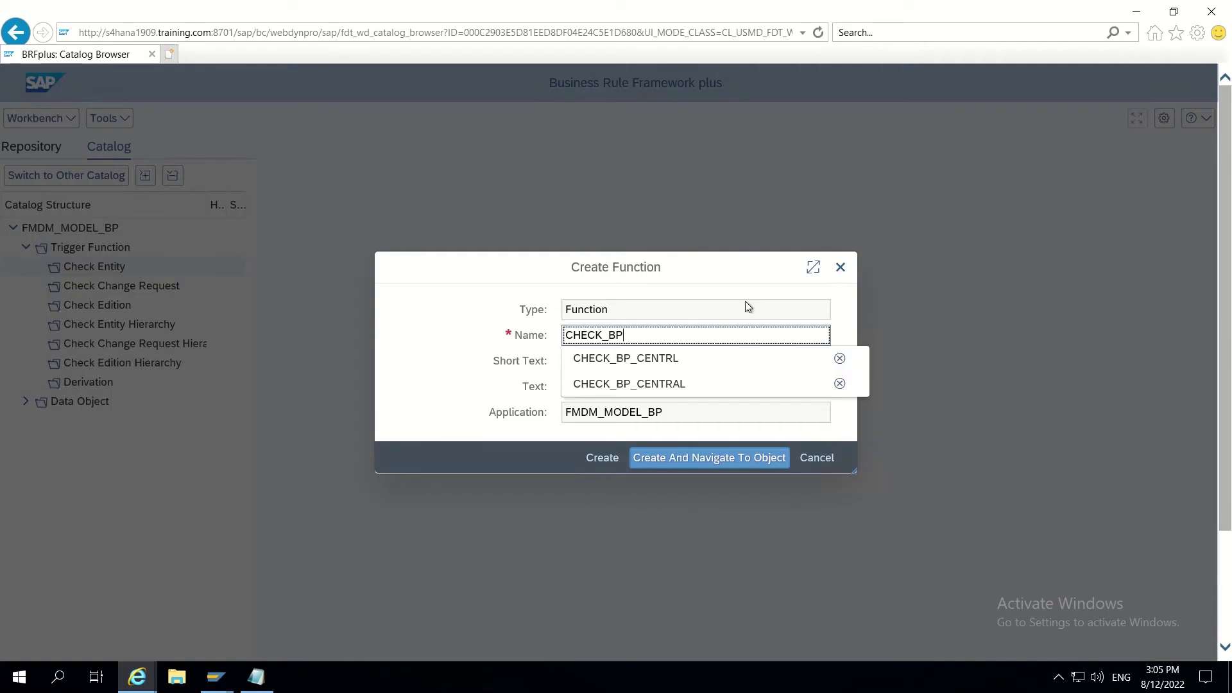
click(674, 358)
Step: Enter short text 'Mandatory checks' and text 'Mandatory checks for BP central data', then create the function
click(597, 364)
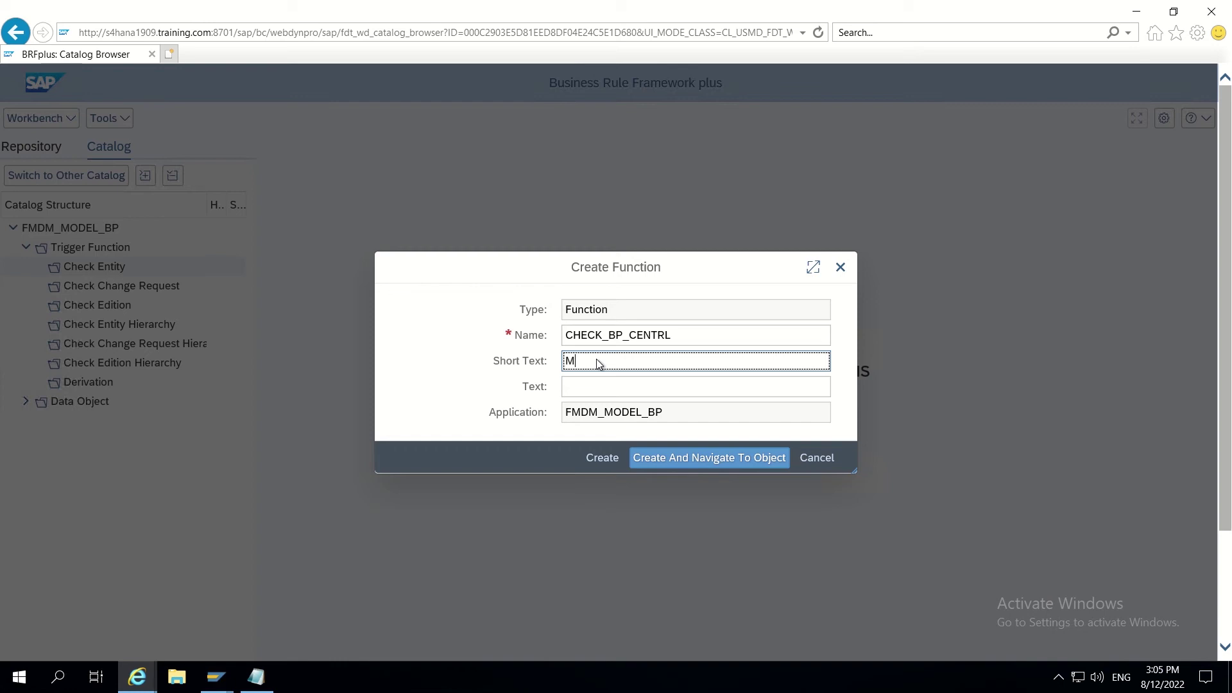
text(Mandatory checks for)
key(BackSpace)
key(BackSpace)
key(BackSpace)
text(fo)
key(BackSpace)
key(BackSpace)
click(597, 387)
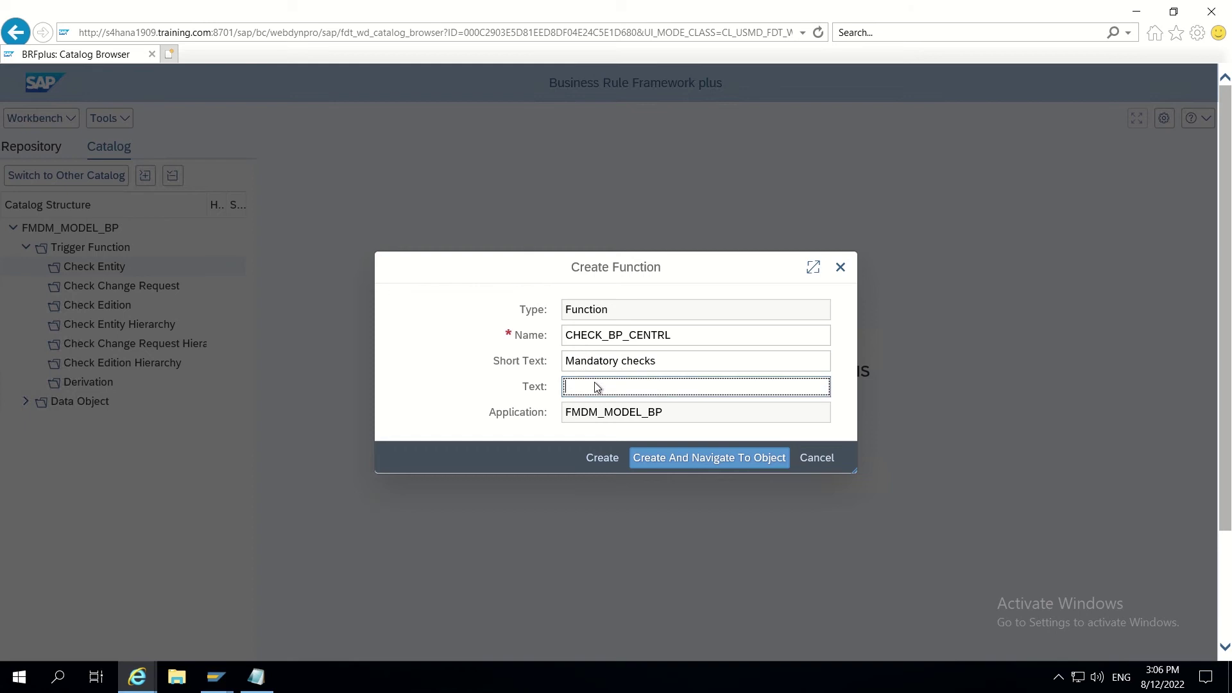
text(Mandatory checks for BP central data)
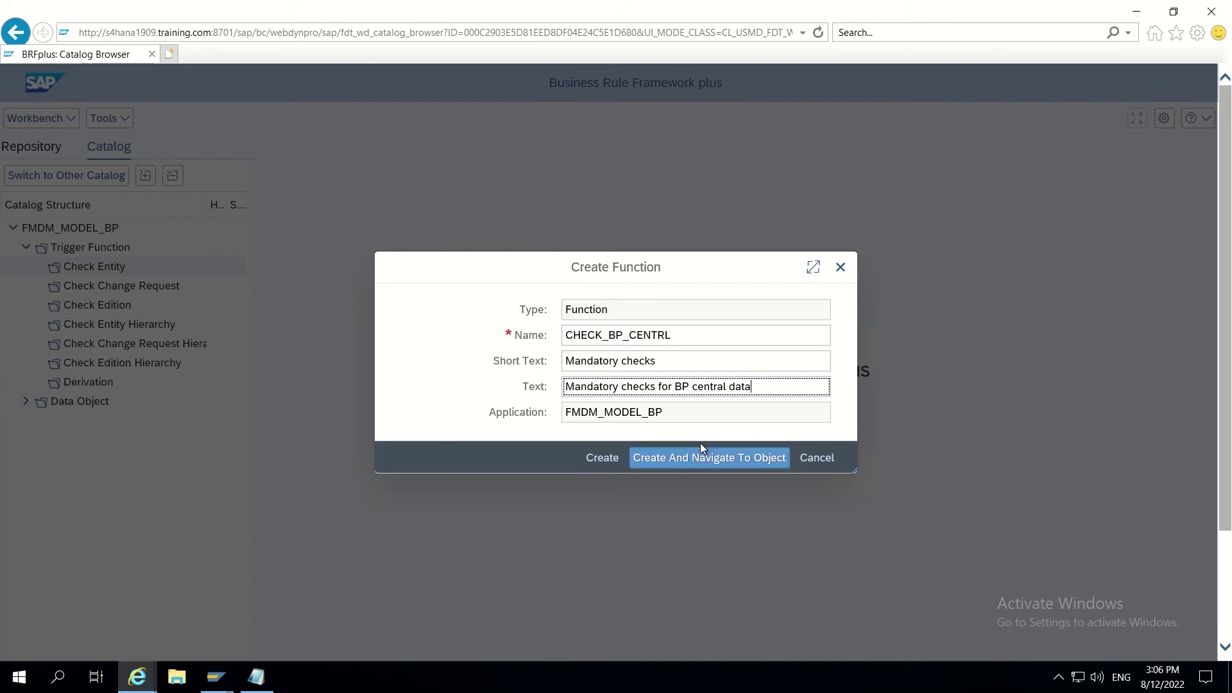
click(693, 460)
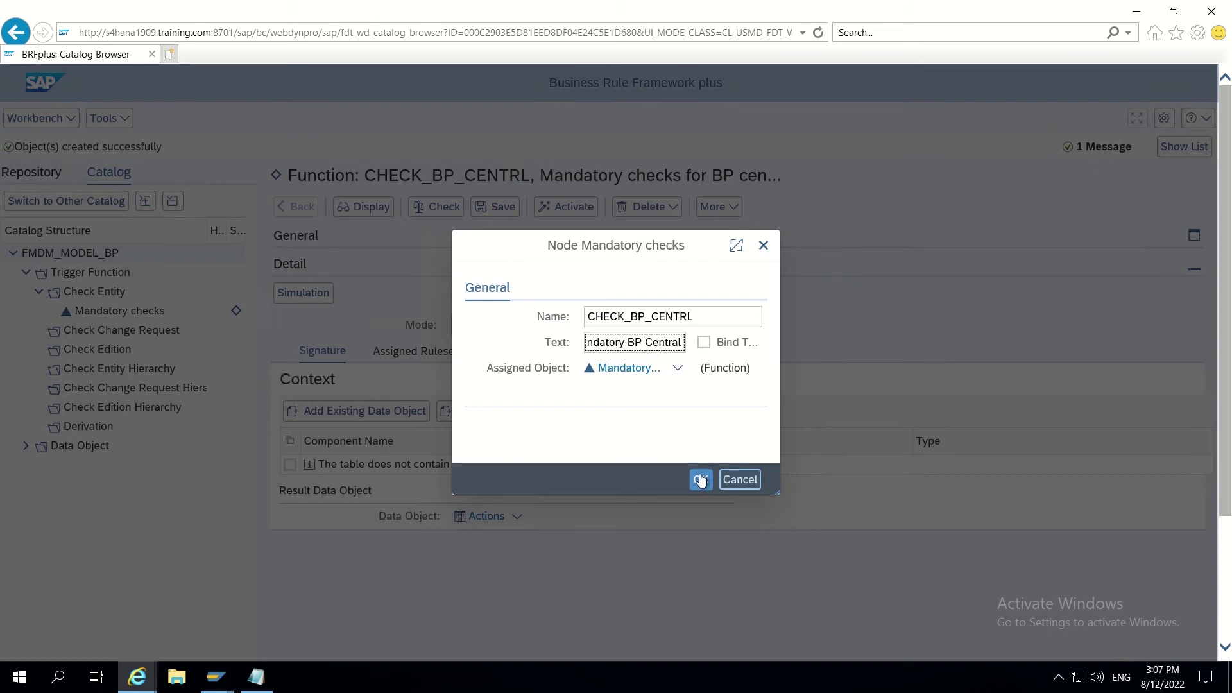
Step: Confirm the node text Mandatory BP Central and save function CHECK_BP_CENTRL
click(701, 479)
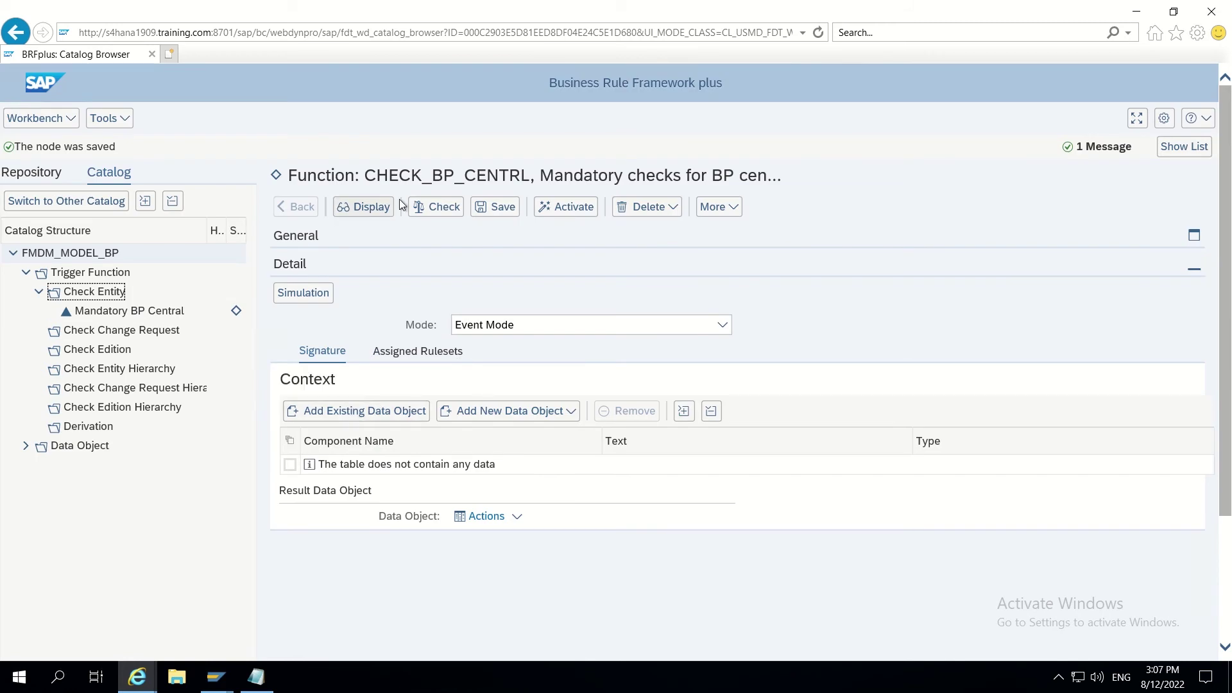
click(489, 208)
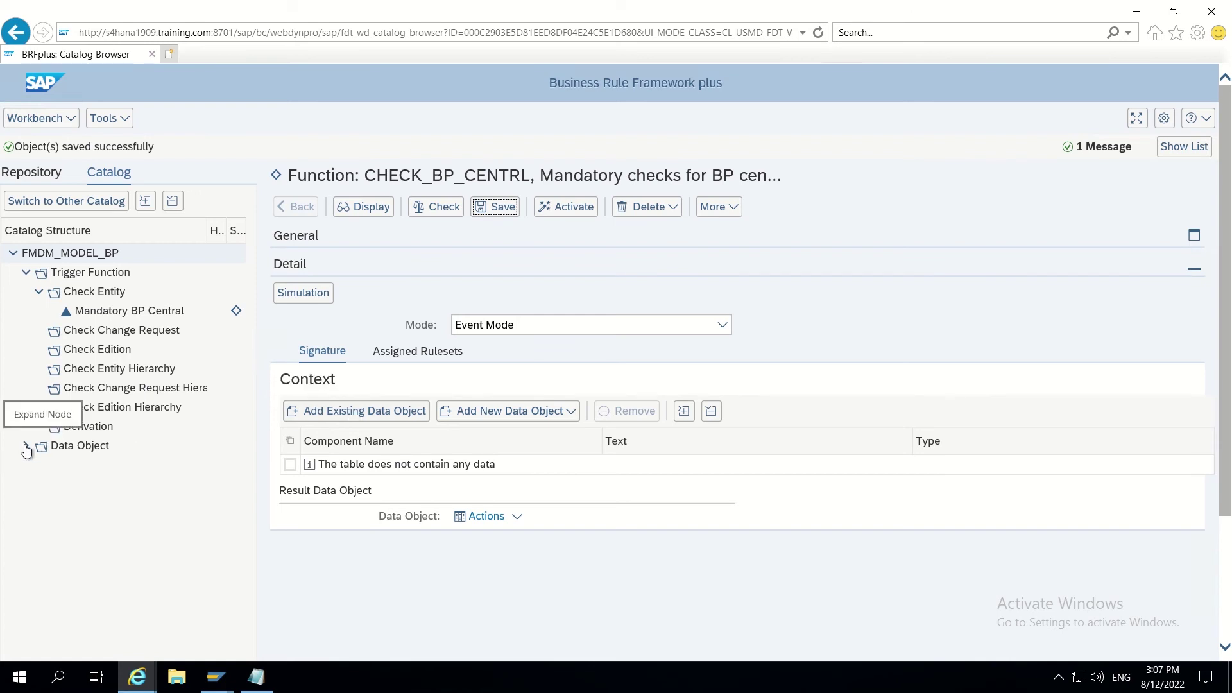
Step: Begin adding an existing data object to the context, restricting the search to type Structure
click(26, 447)
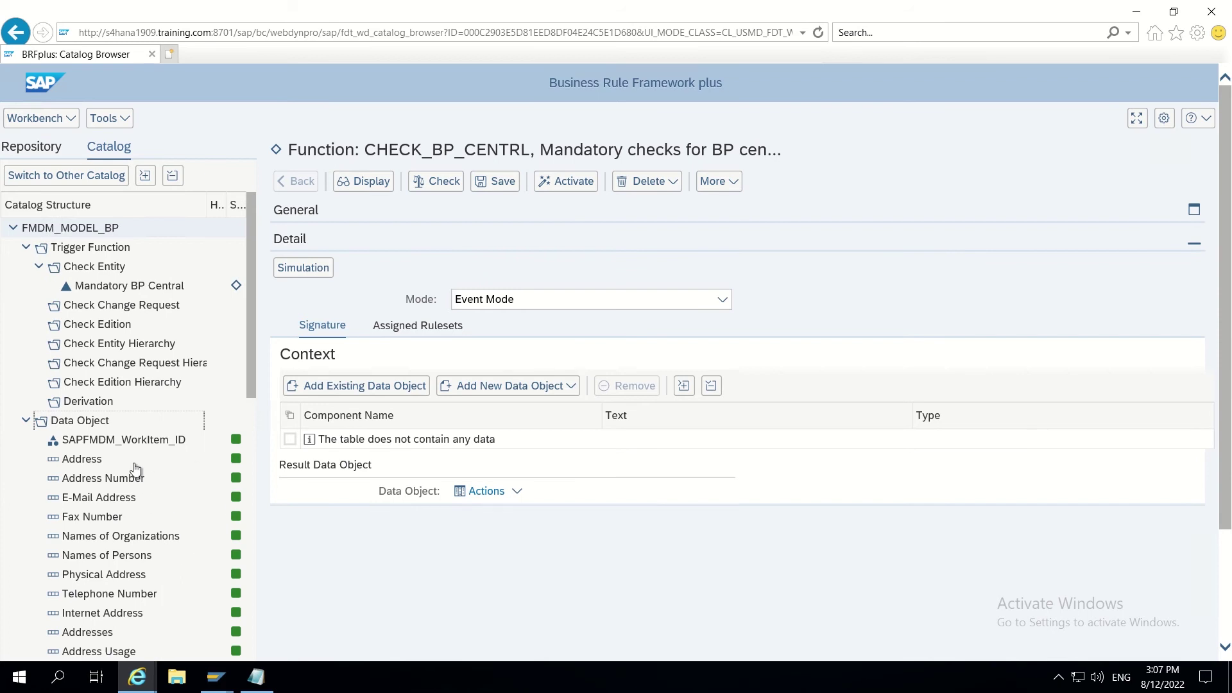
click(348, 389)
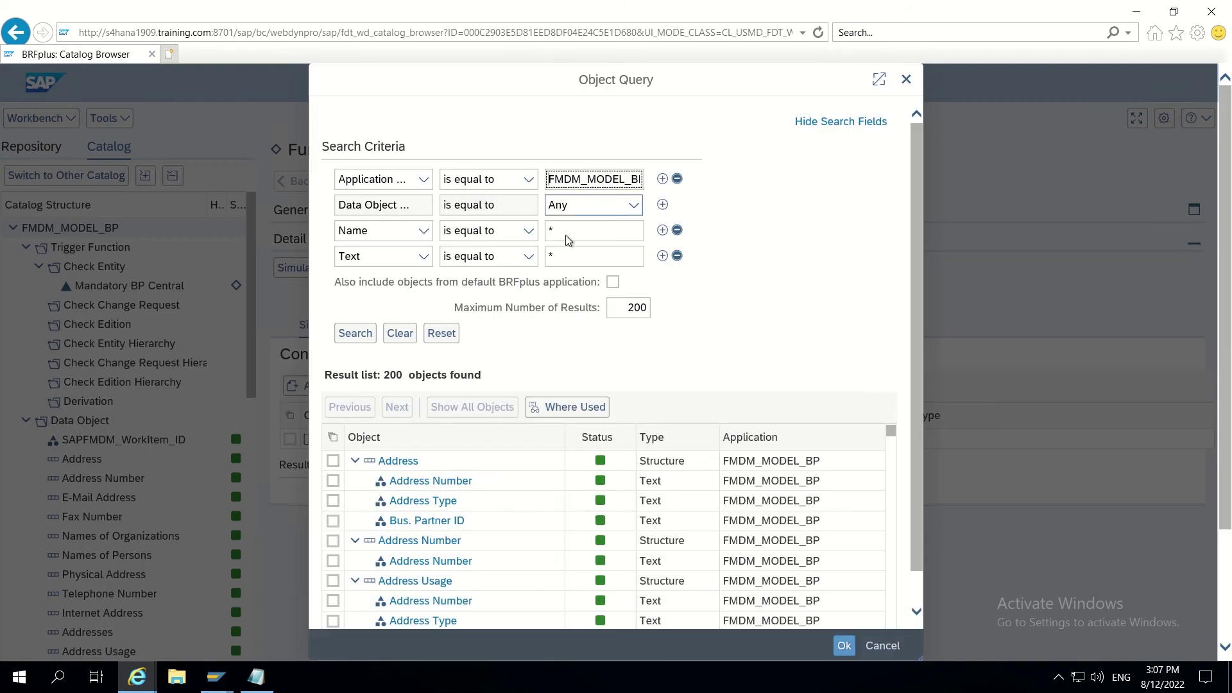
click(565, 254)
scroll(918, 360, down, 1)
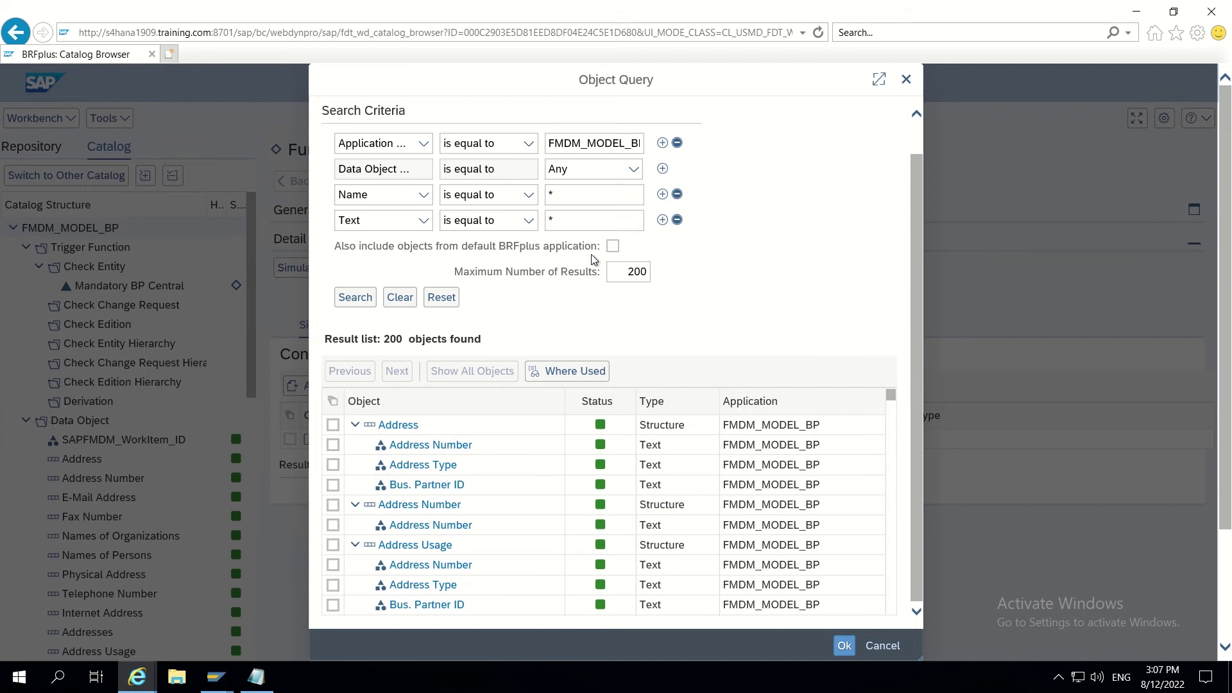
click(566, 194)
click(636, 170)
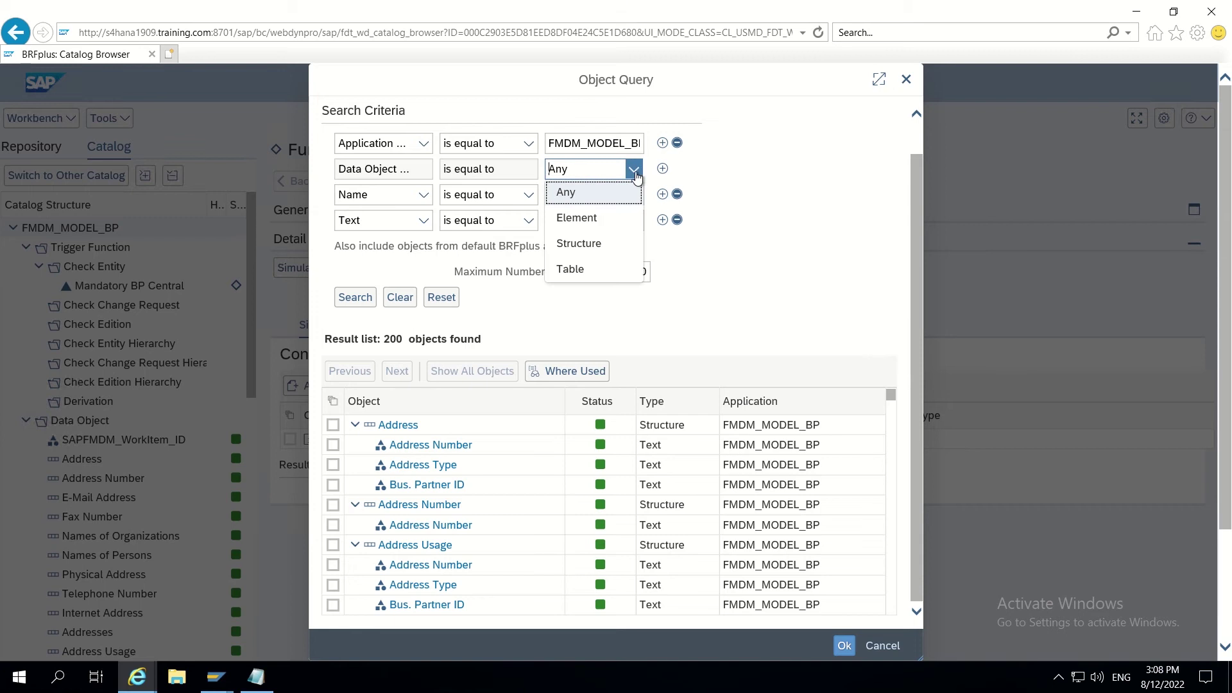
click(584, 245)
Step: Search text 'Central*', add the Central Data structure BP_CENTRL to the context, and save
click(607, 194)
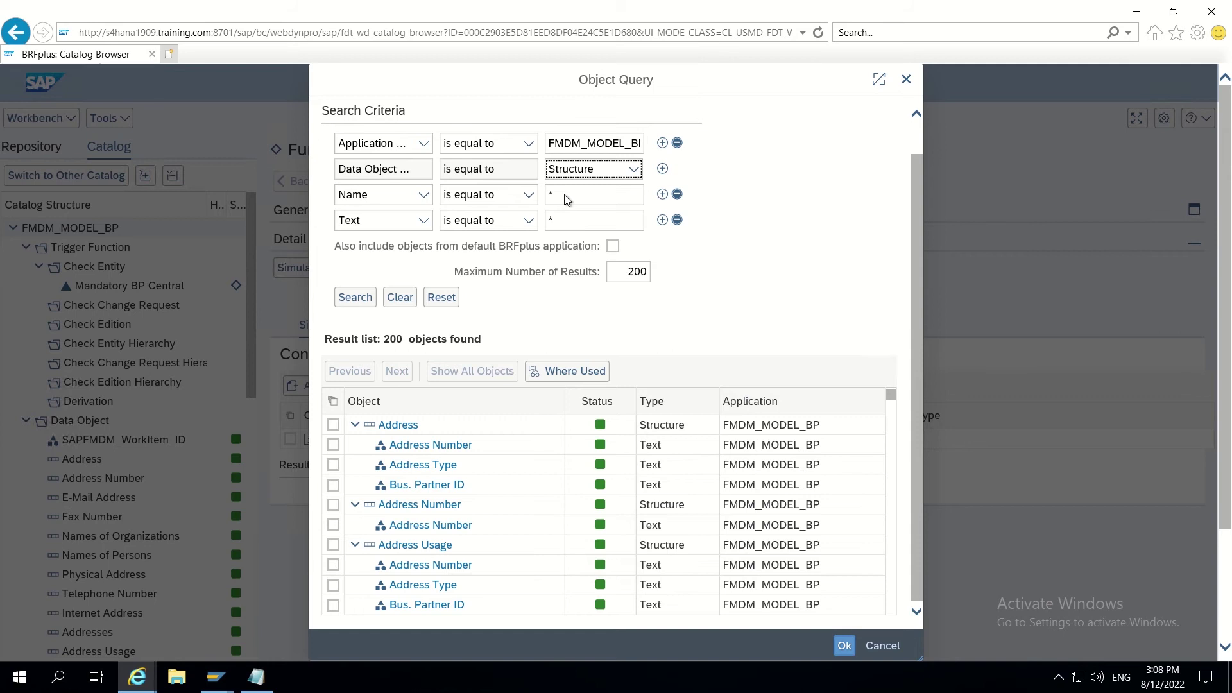
click(566, 200)
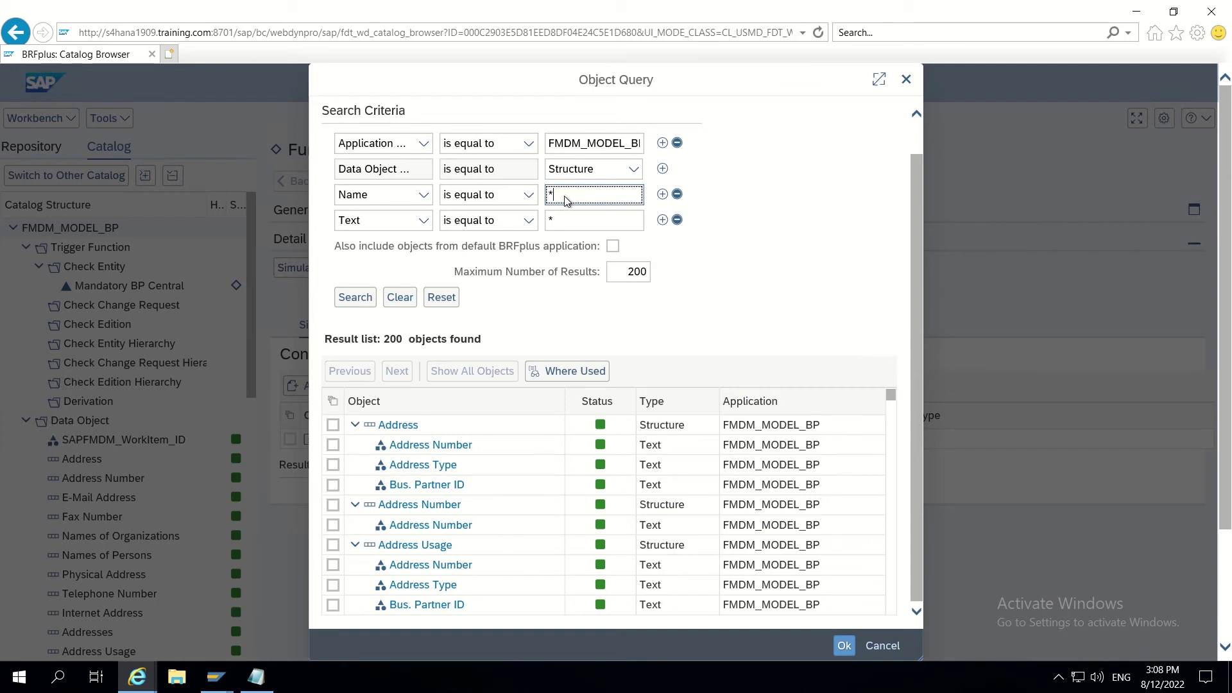
click(560, 220)
text(Central*)
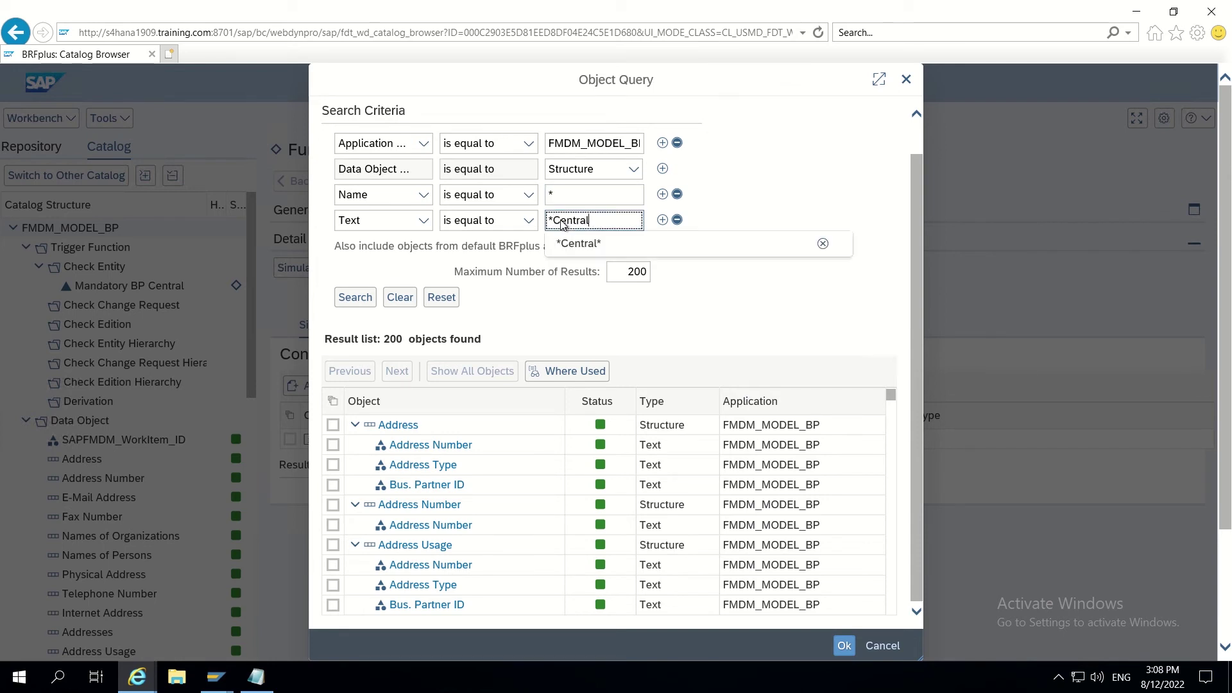
click(357, 299)
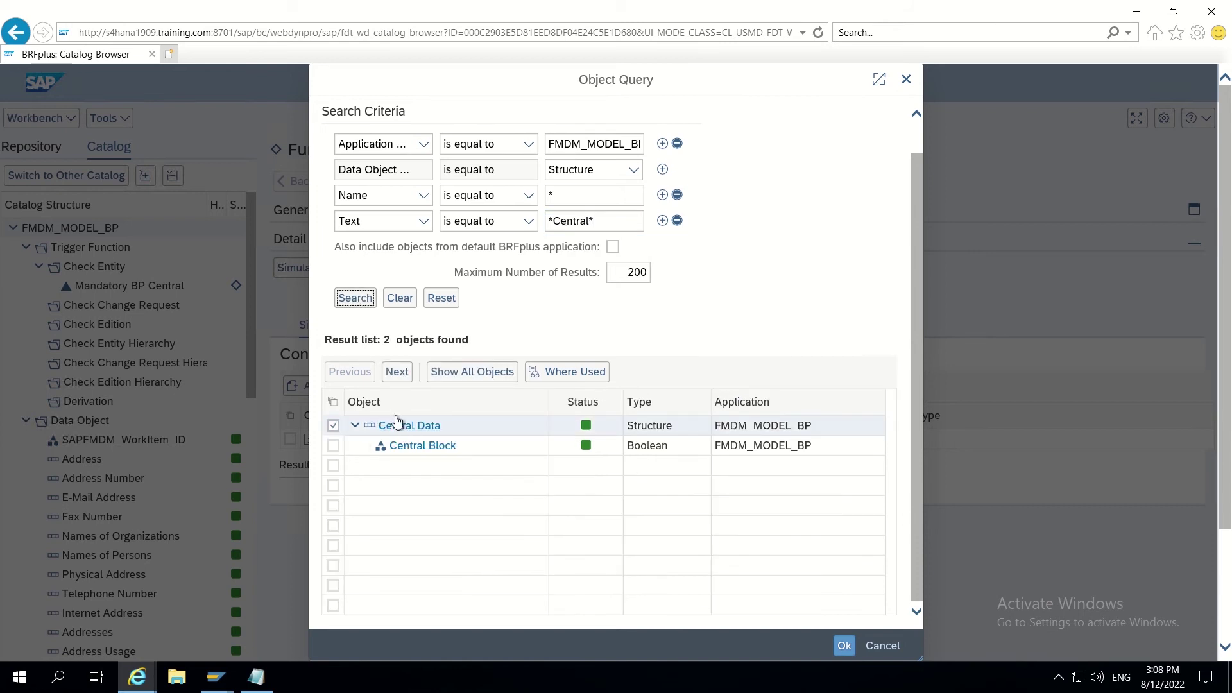
click(333, 427)
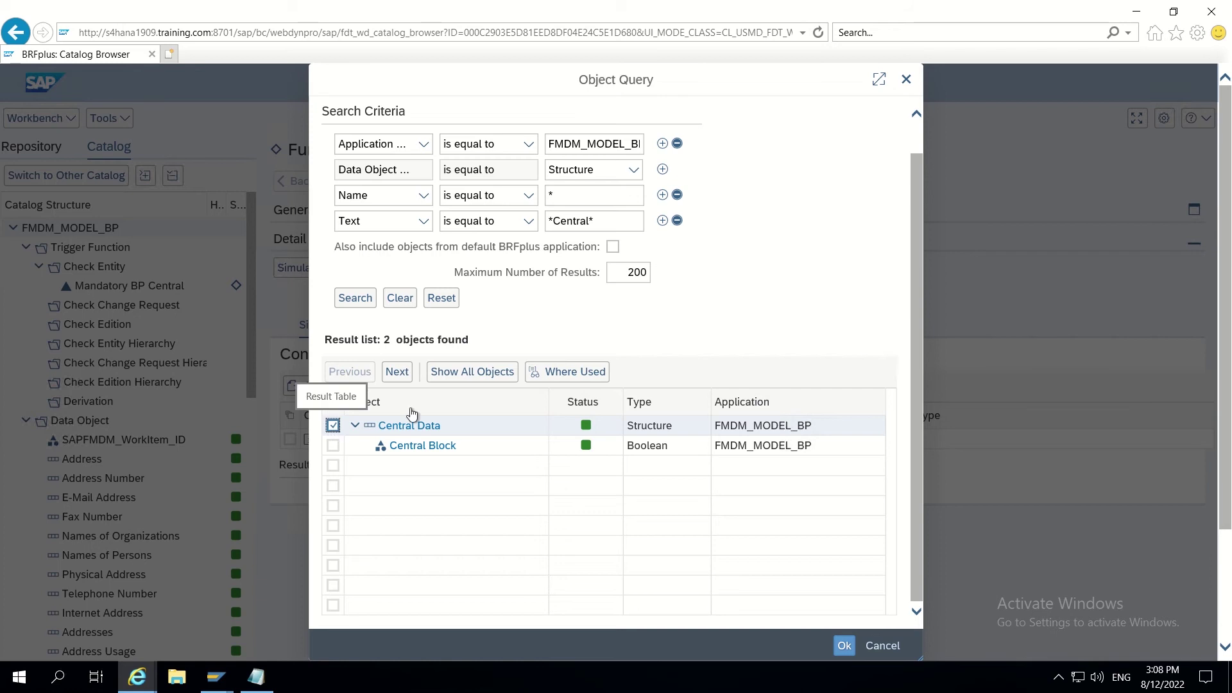
click(845, 646)
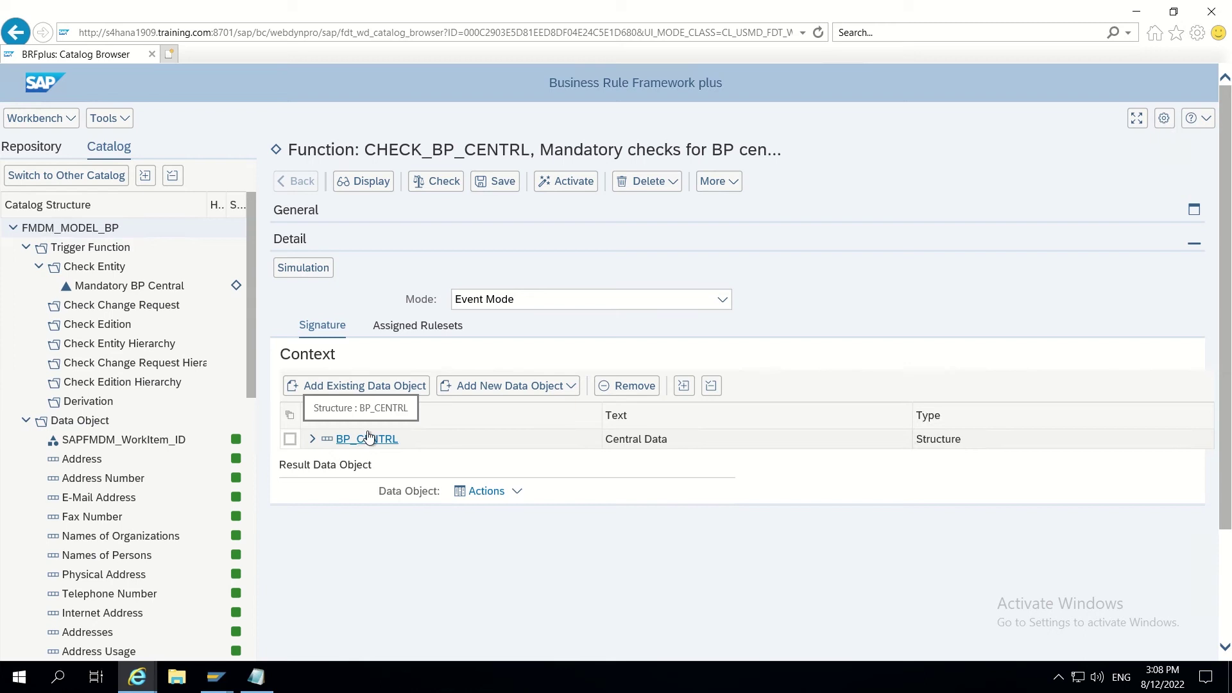
click(500, 180)
Step: Save the function and open the SAPFMDM_CREQUEST_TYPE element from the catalog tree
click(501, 206)
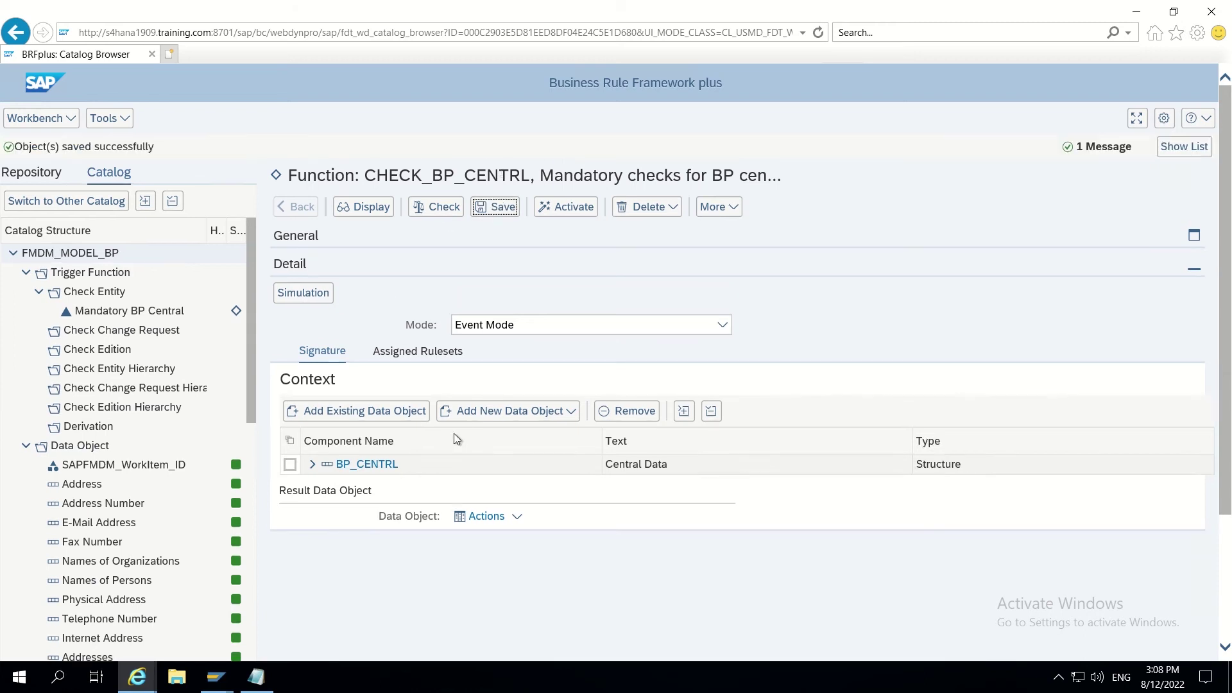
scroll(412, 418, down, 2)
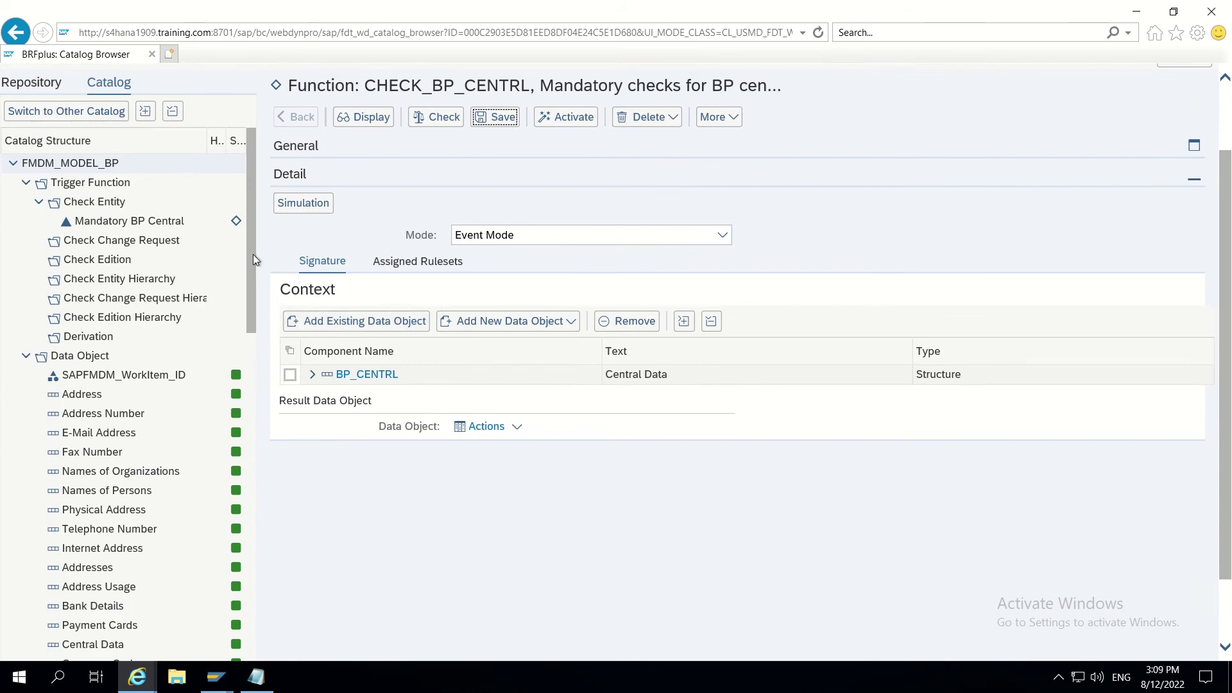
drag(252, 250, 259, 602)
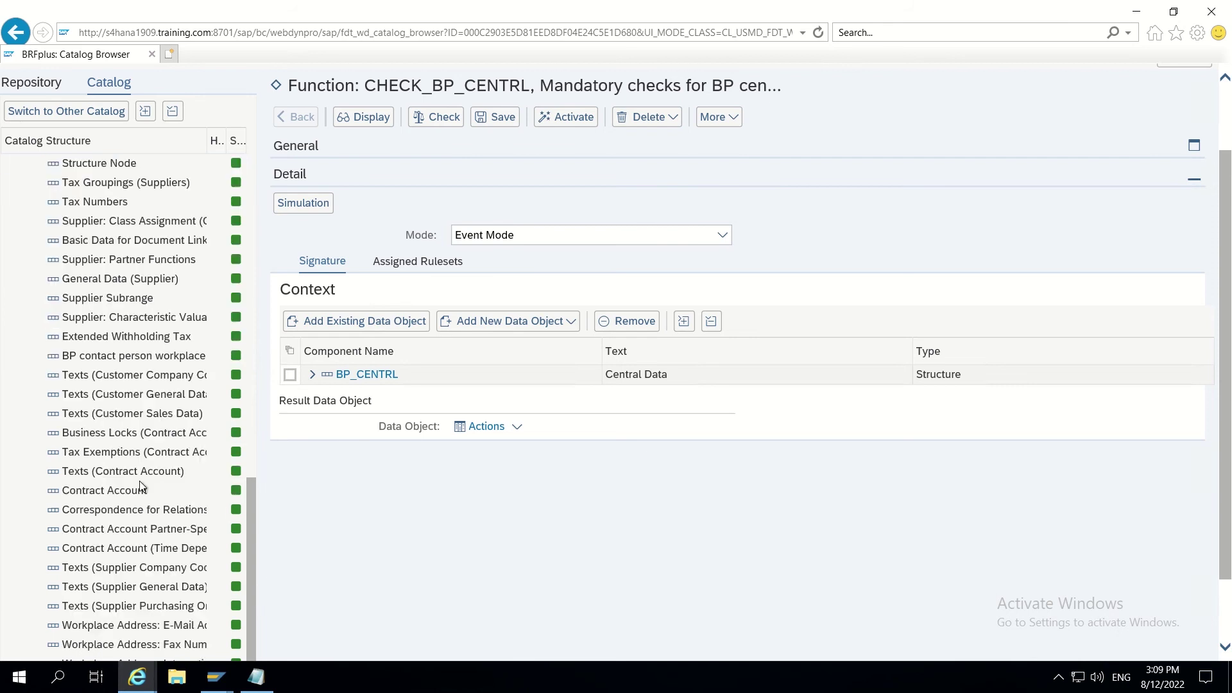
scroll(132, 459, down, 5)
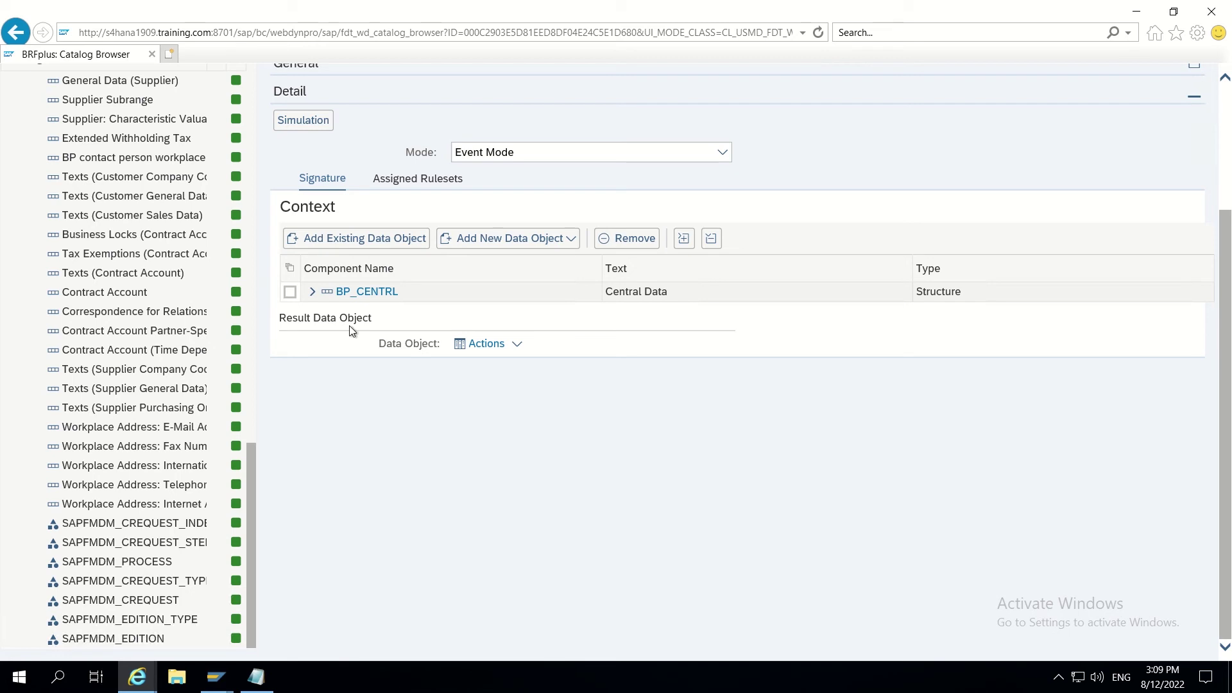
click(144, 583)
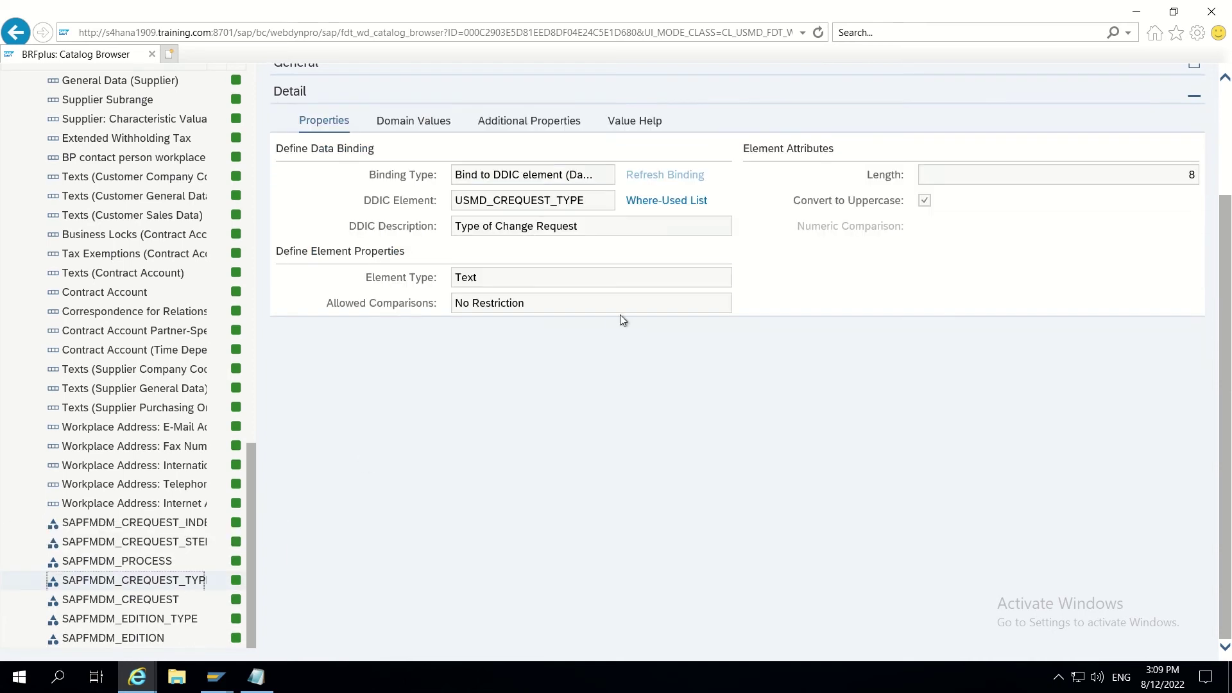
Step: Select the element name SAPFMDM_CREQUEST_TYPE and go back to function CHECK_BP_CENTRL
scroll(616, 311, up, 2)
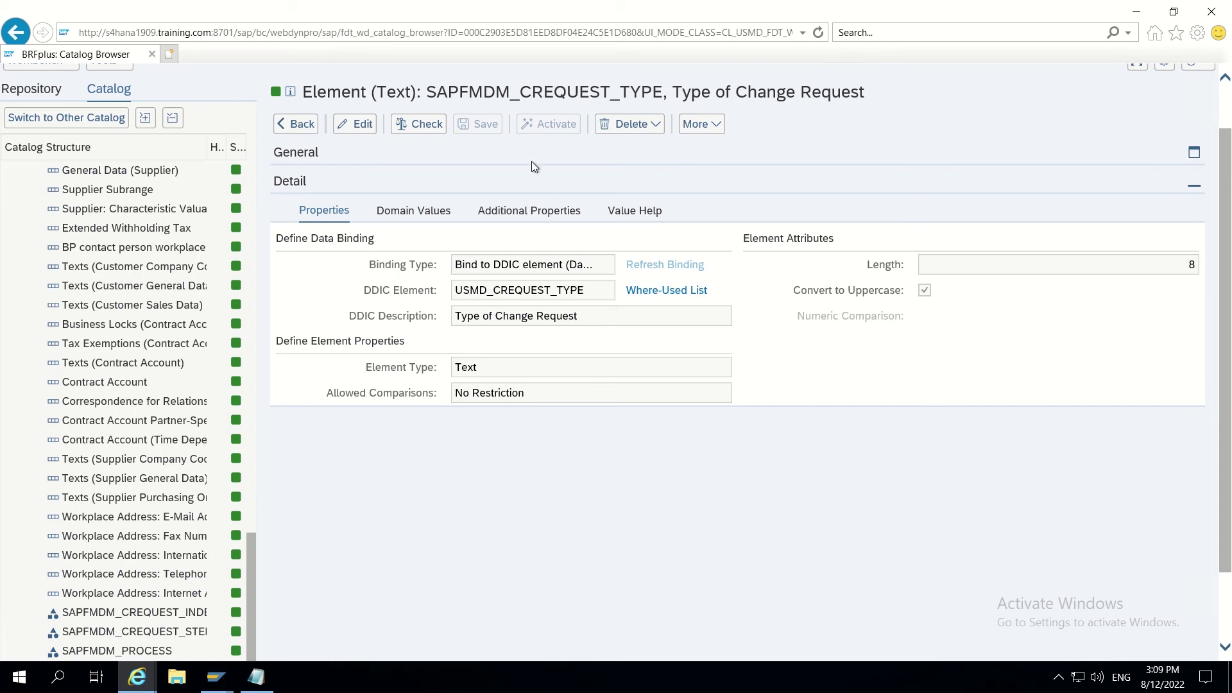
scroll(532, 161, up, 1)
drag(428, 150, 661, 152)
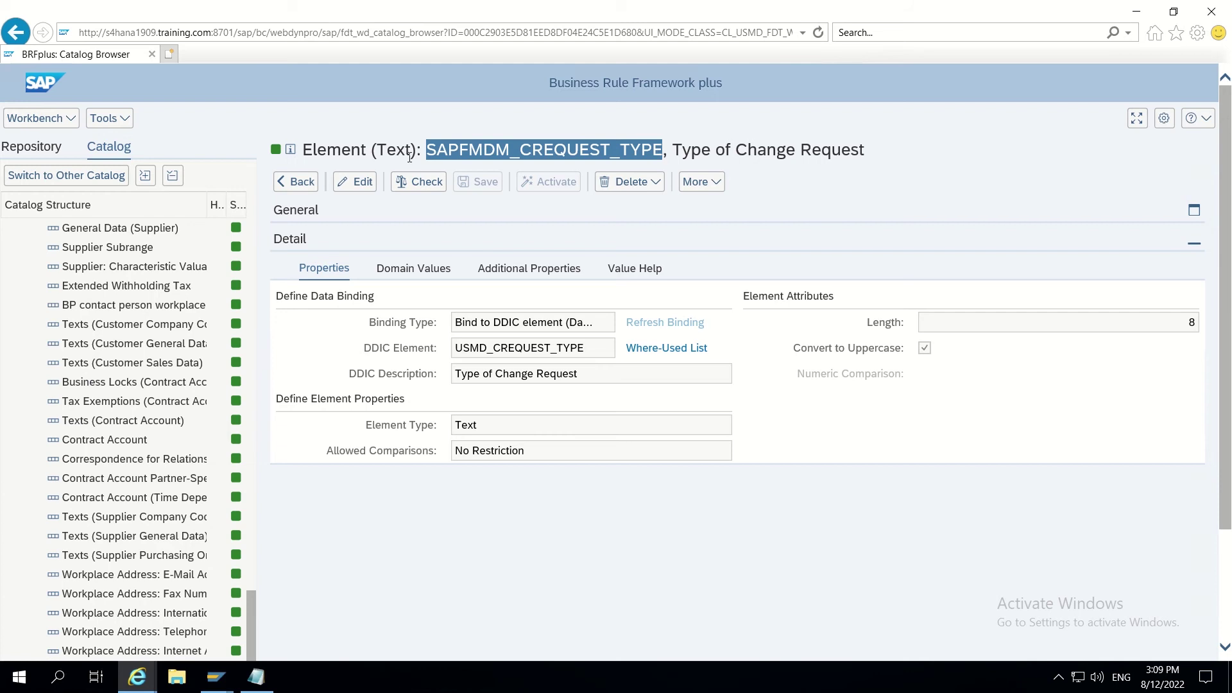
click(304, 185)
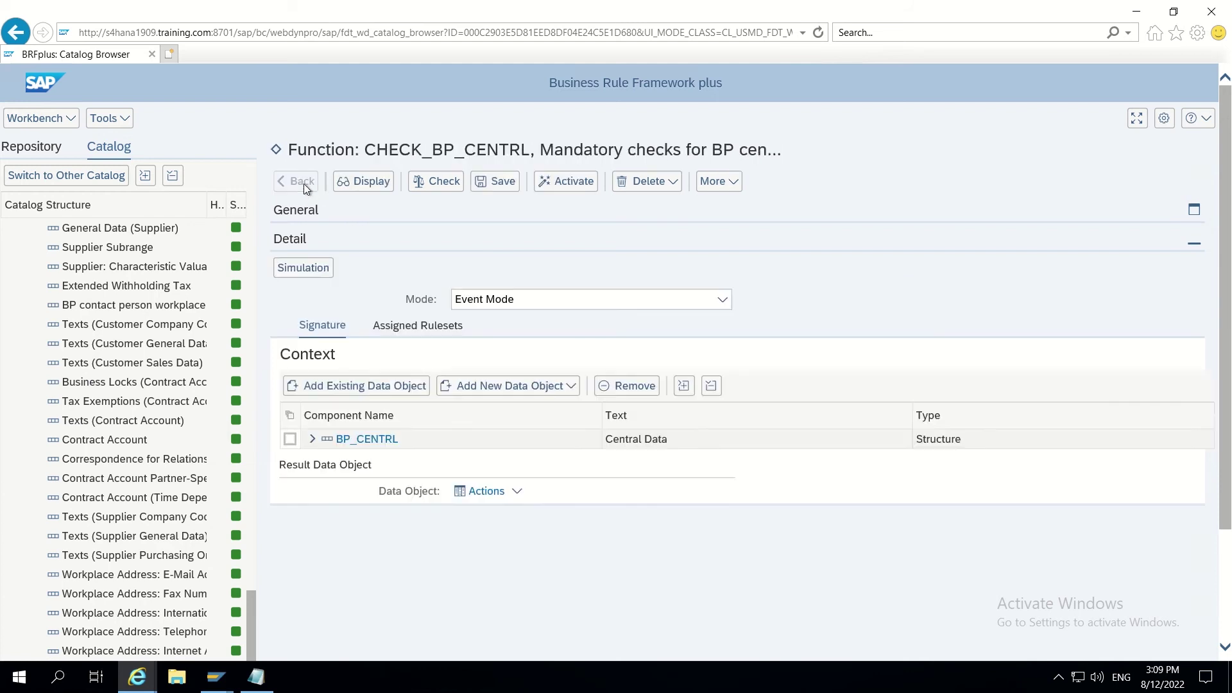
Step: Add Type of Chg. Request (SAPFMDM_CREQUEST_TYPE) to the CHECK_BP_CENTRL context and save the function
click(363, 386)
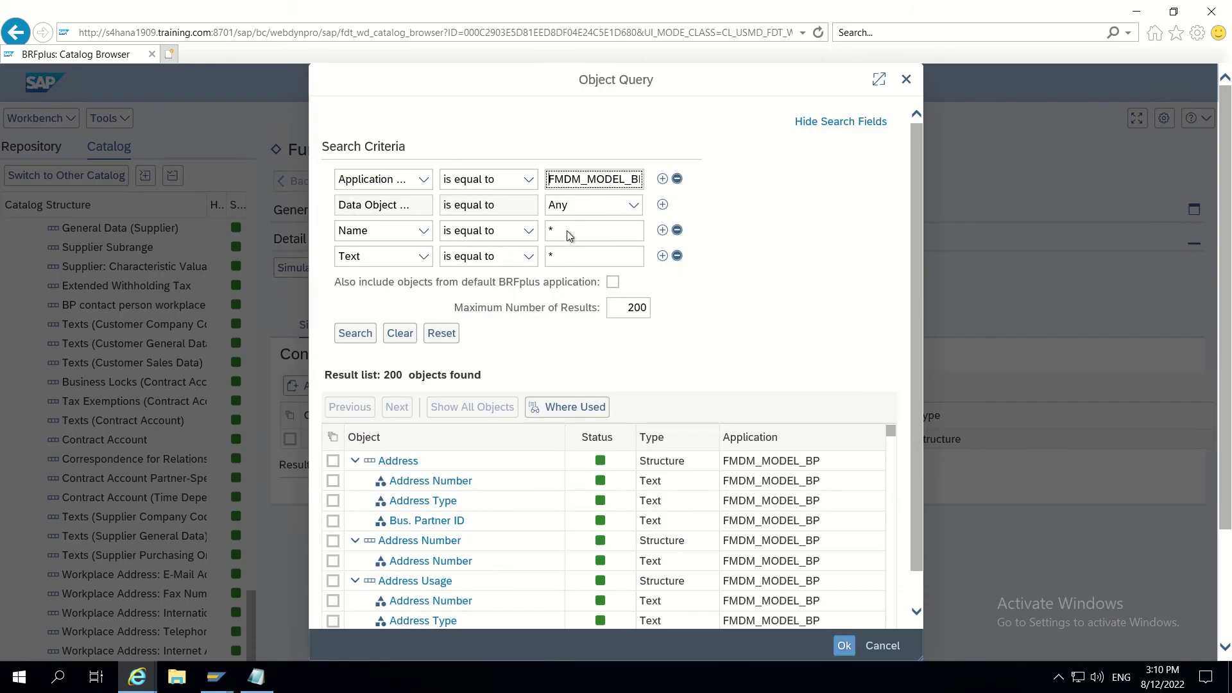
click(567, 234)
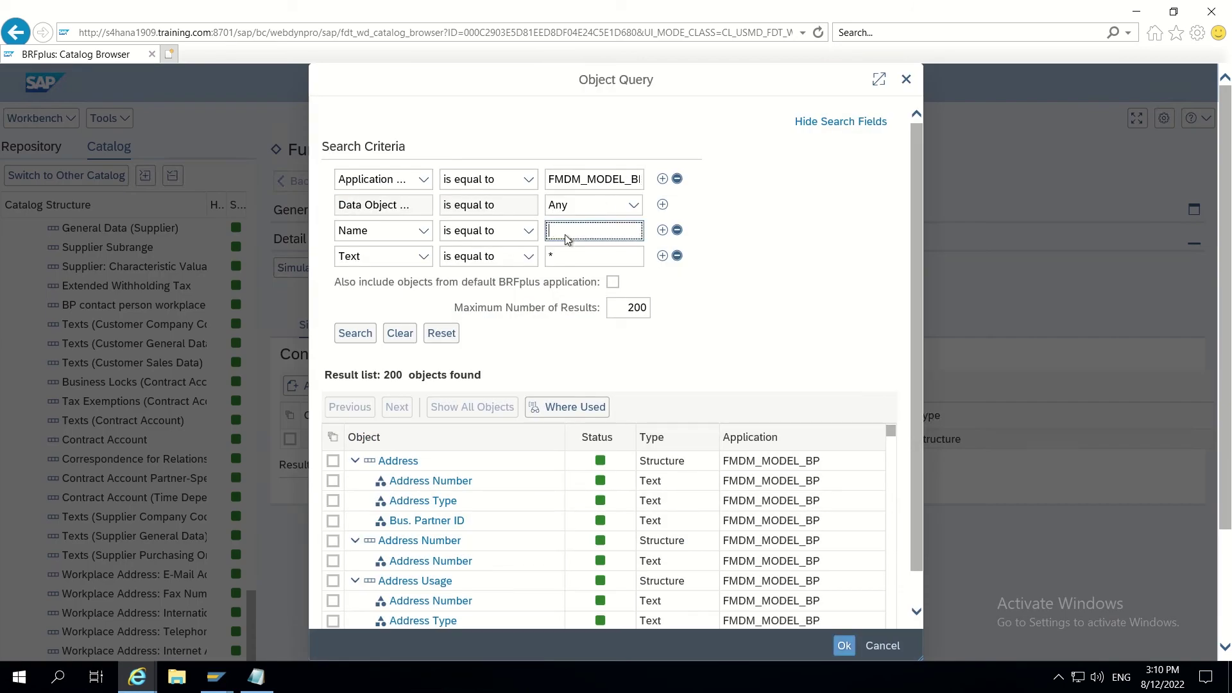
text(CREQUEST_TYPE)
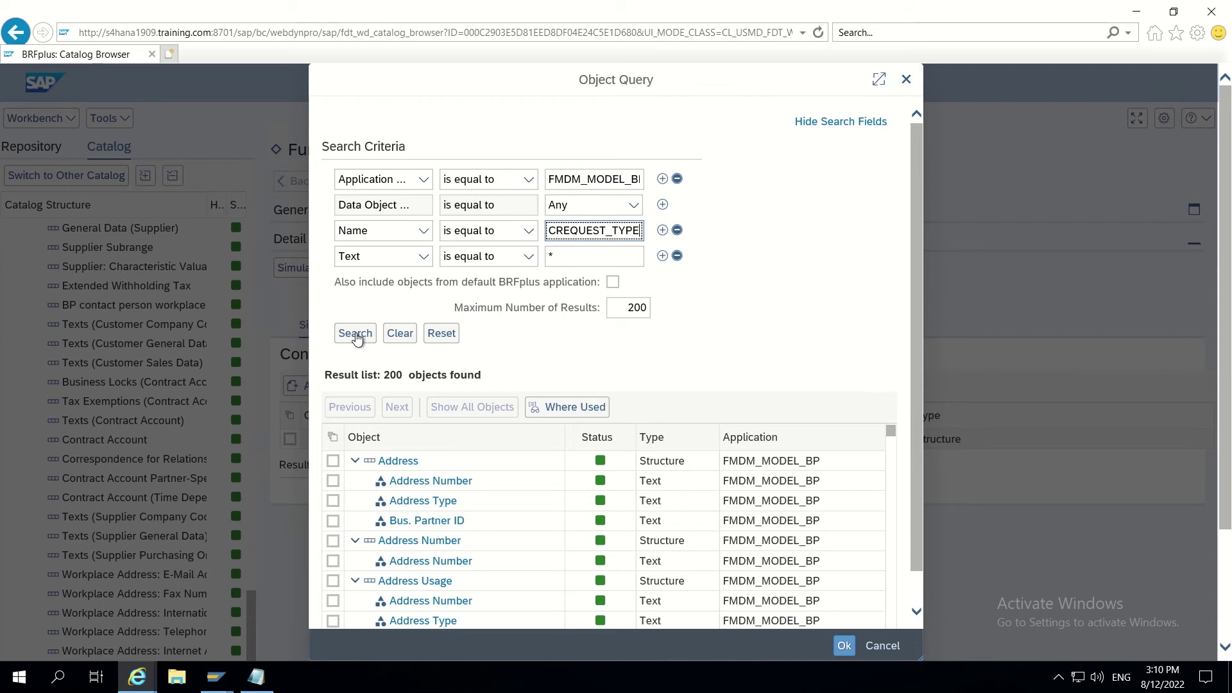
click(356, 335)
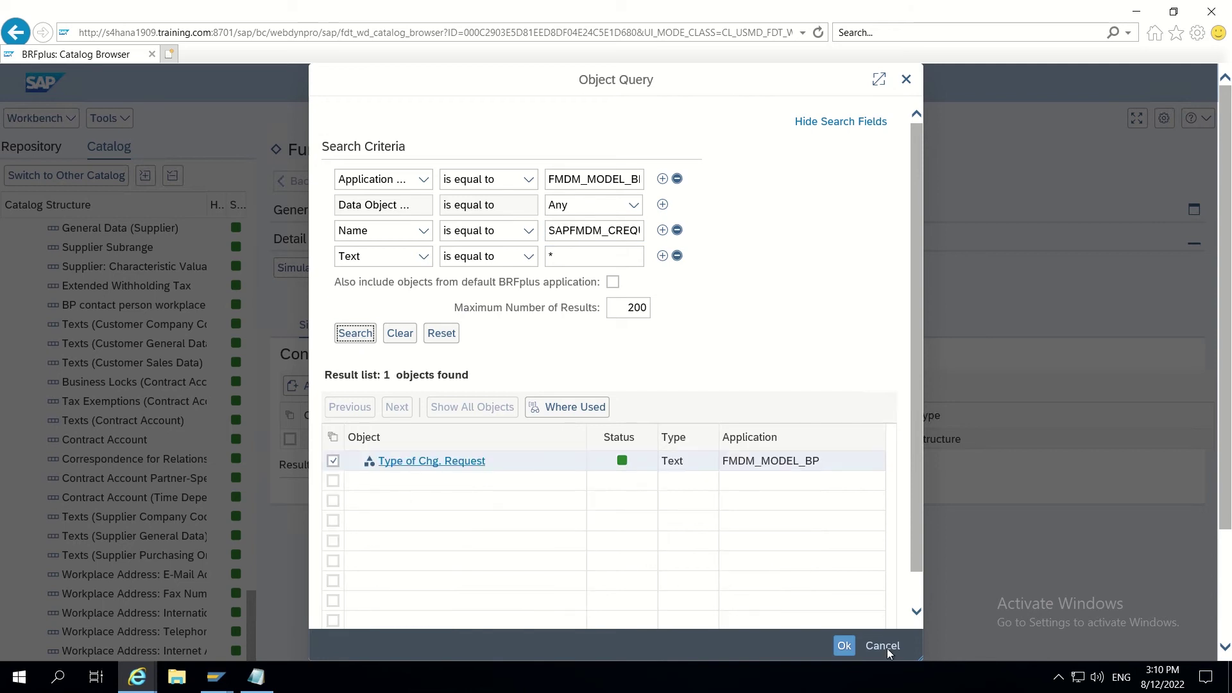
click(846, 646)
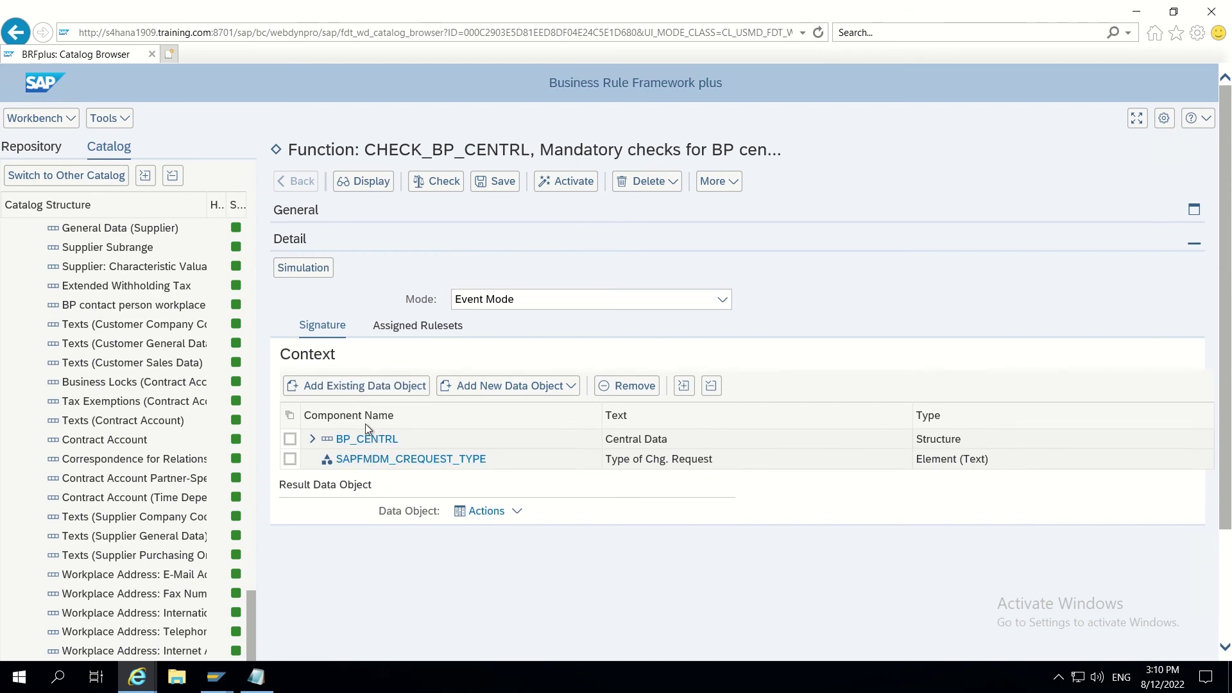
click(503, 187)
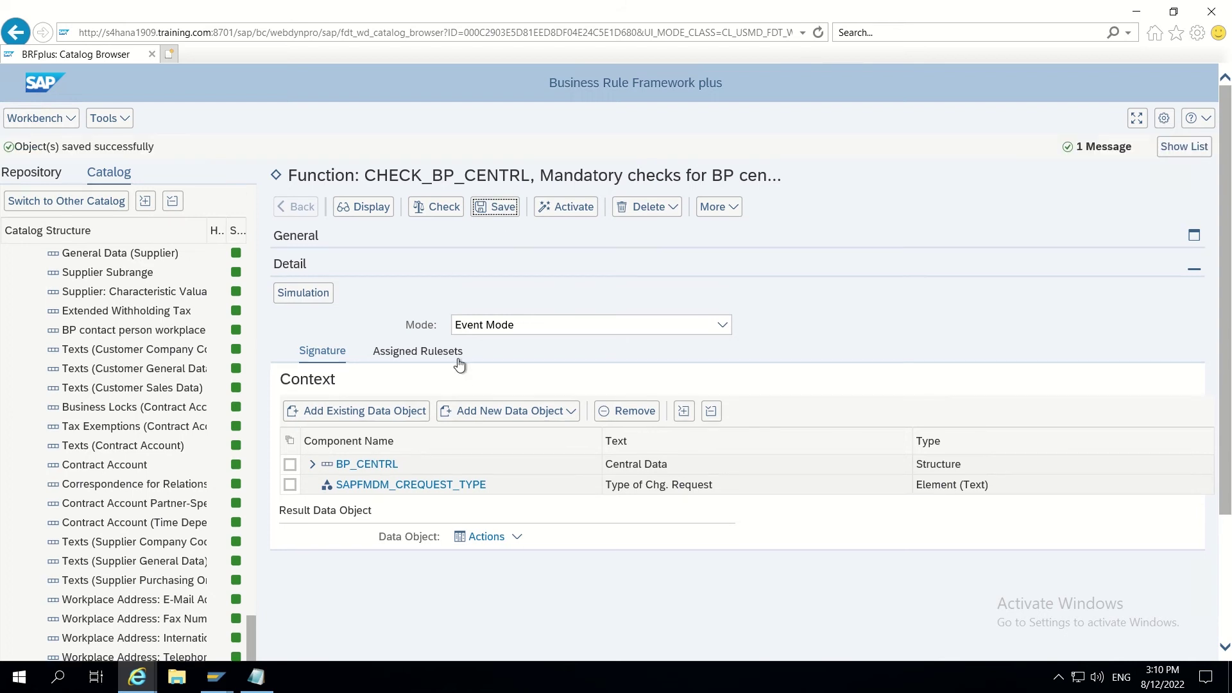
click(426, 352)
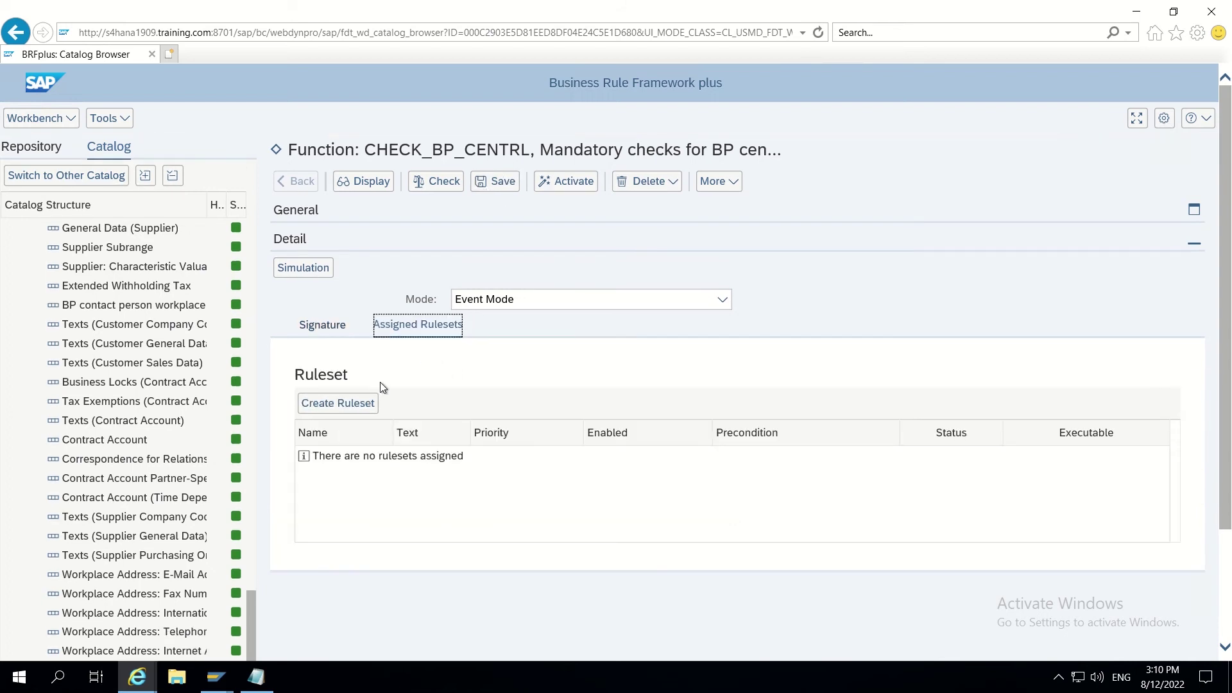
Step: Create ruleset RS_CHECK_NAME1 with short text 'Rule set for Name1' and description 'Ruleset for name1'
click(334, 406)
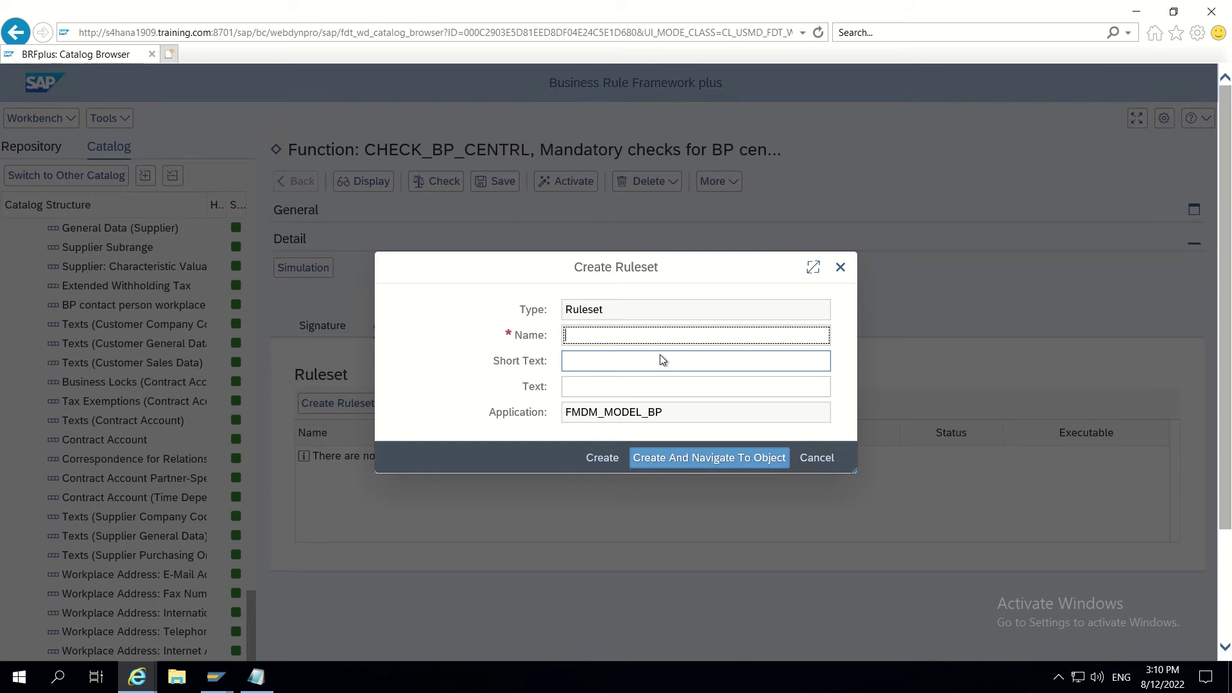
text(RS_)
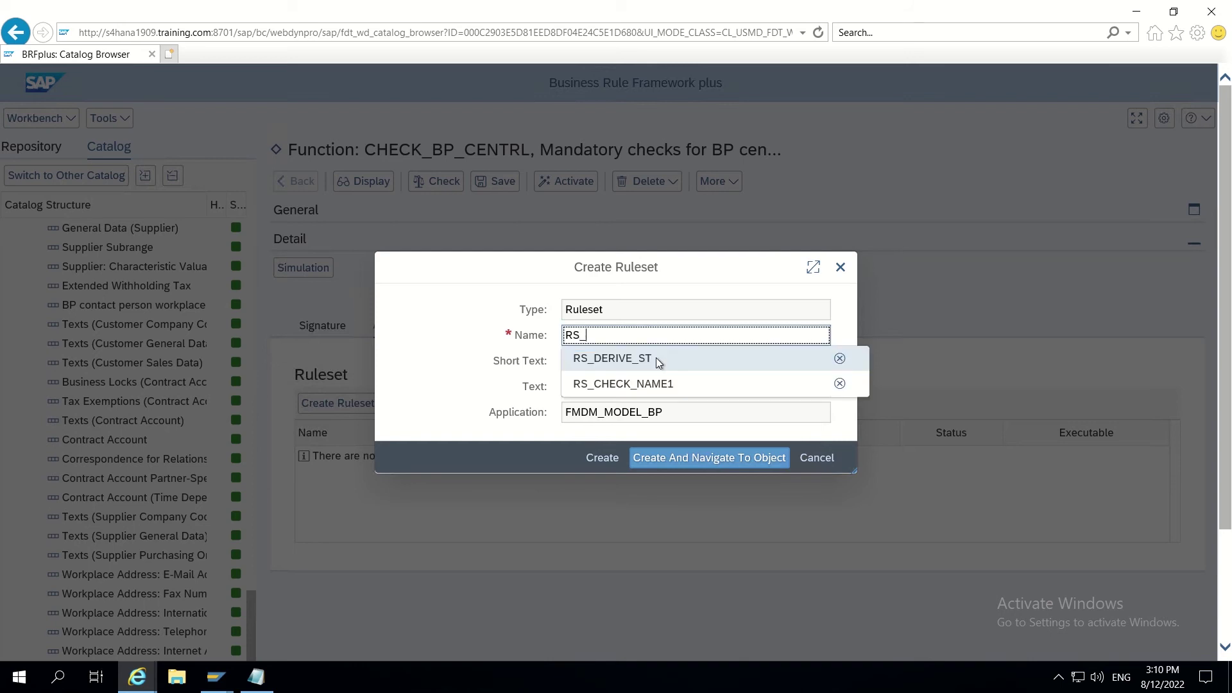
text(CHECK_)
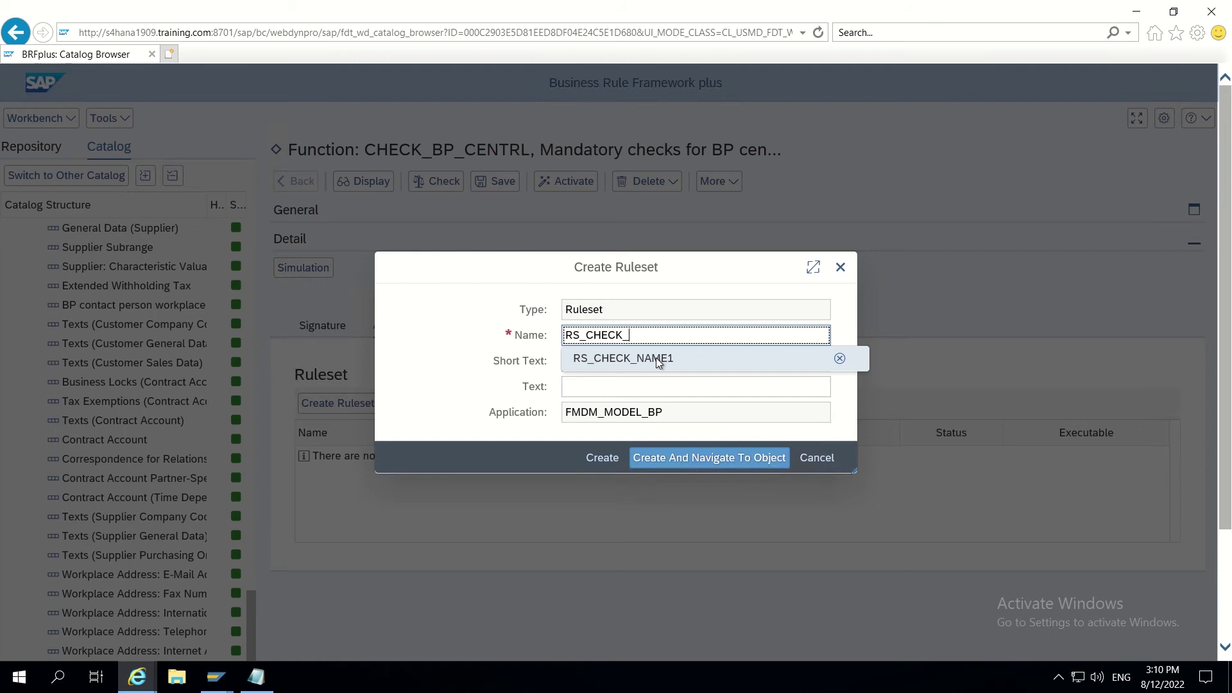
text(NAME1)
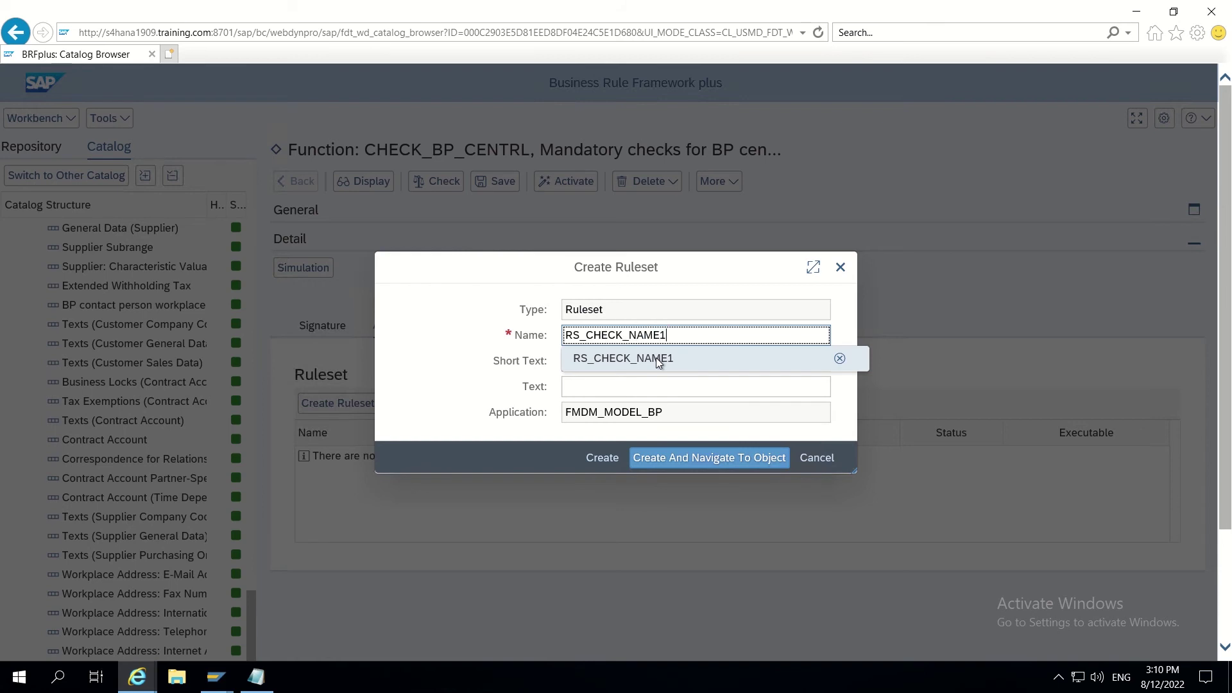
click(656, 357)
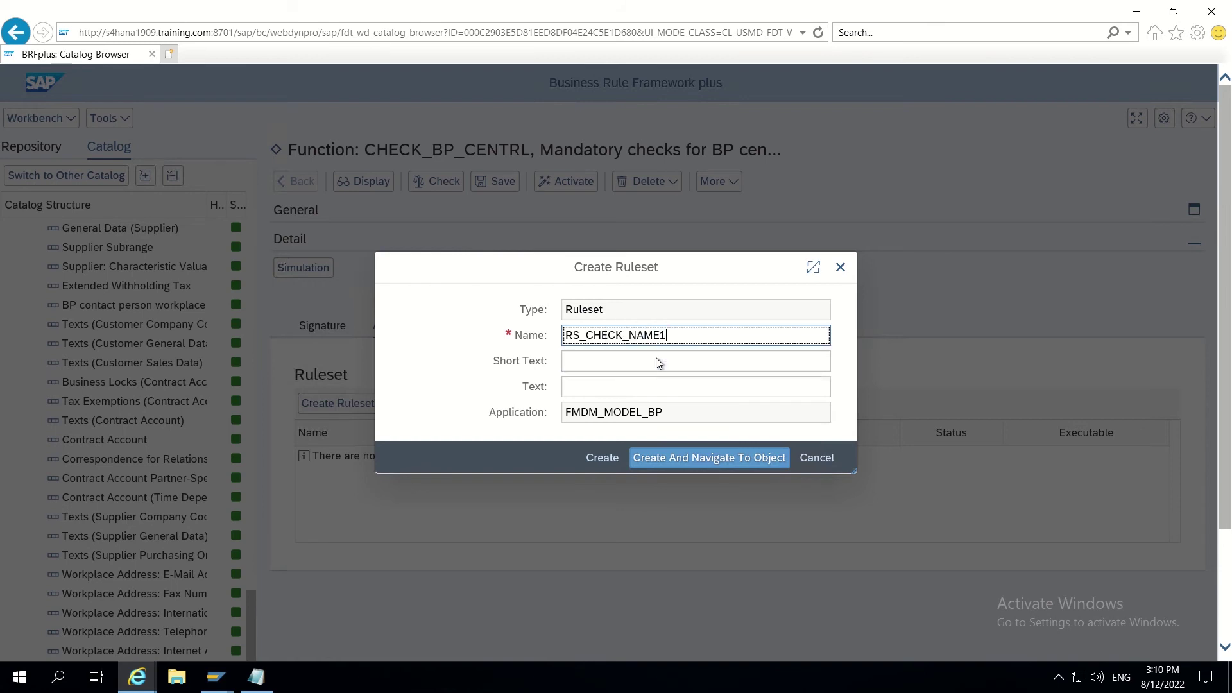
click(658, 362)
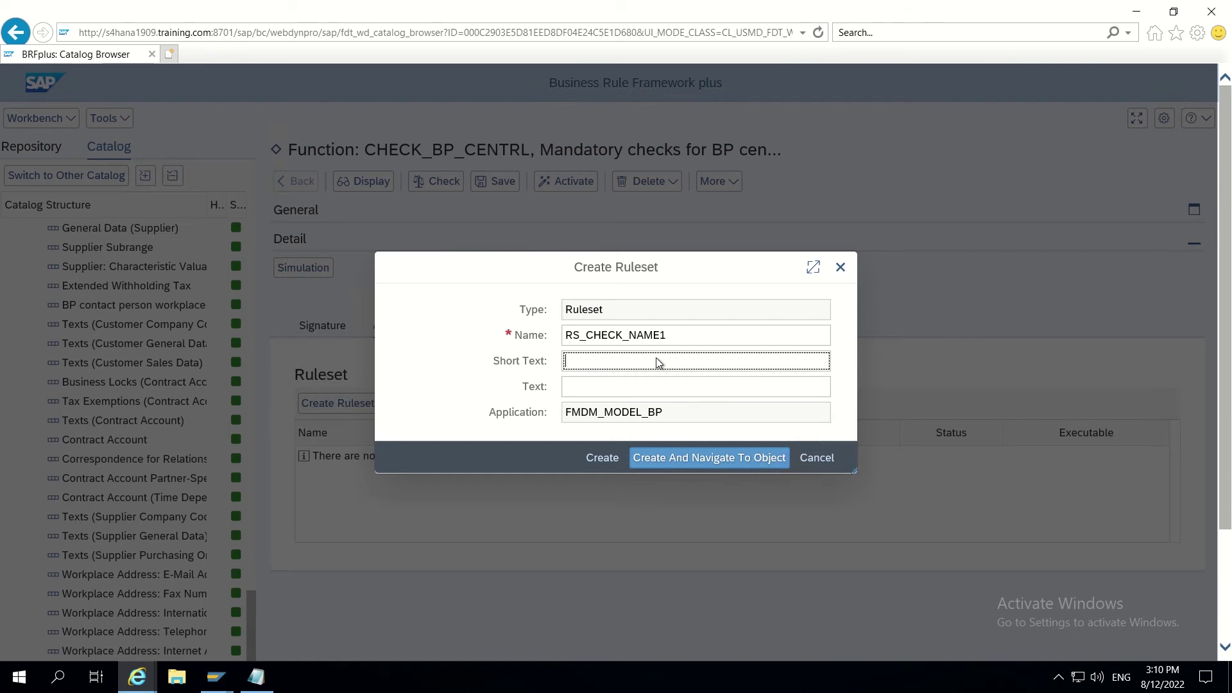
text(Rule set for )
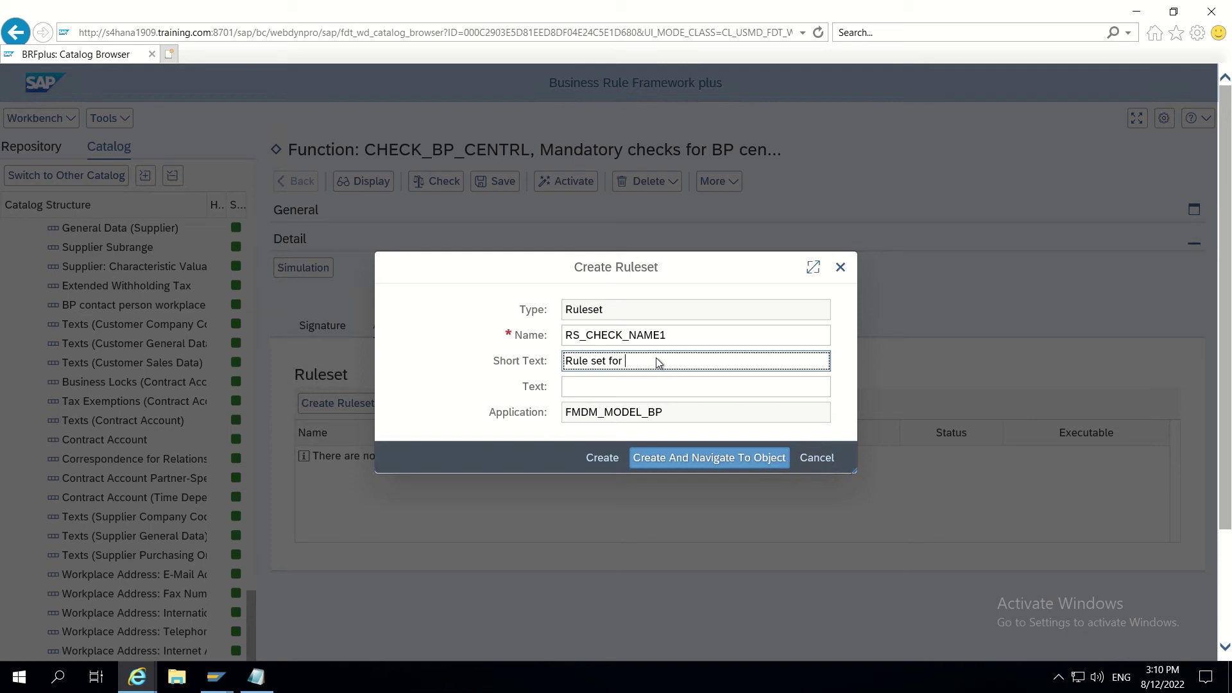
text(Name1)
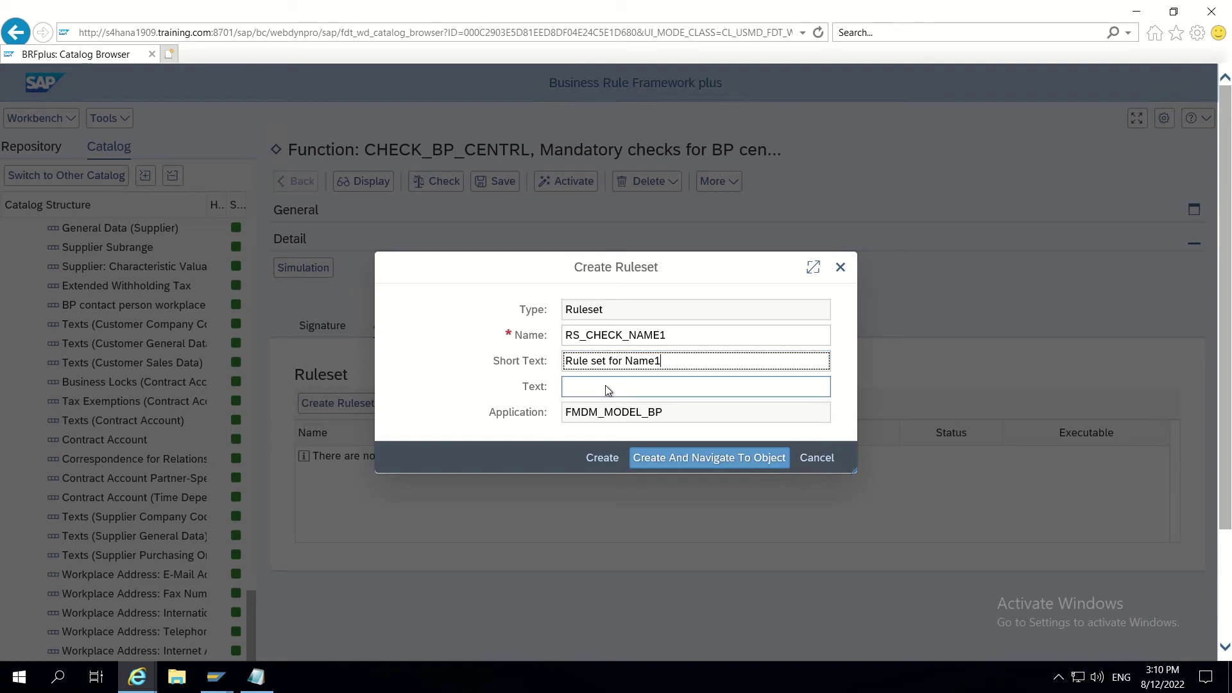
click(606, 386)
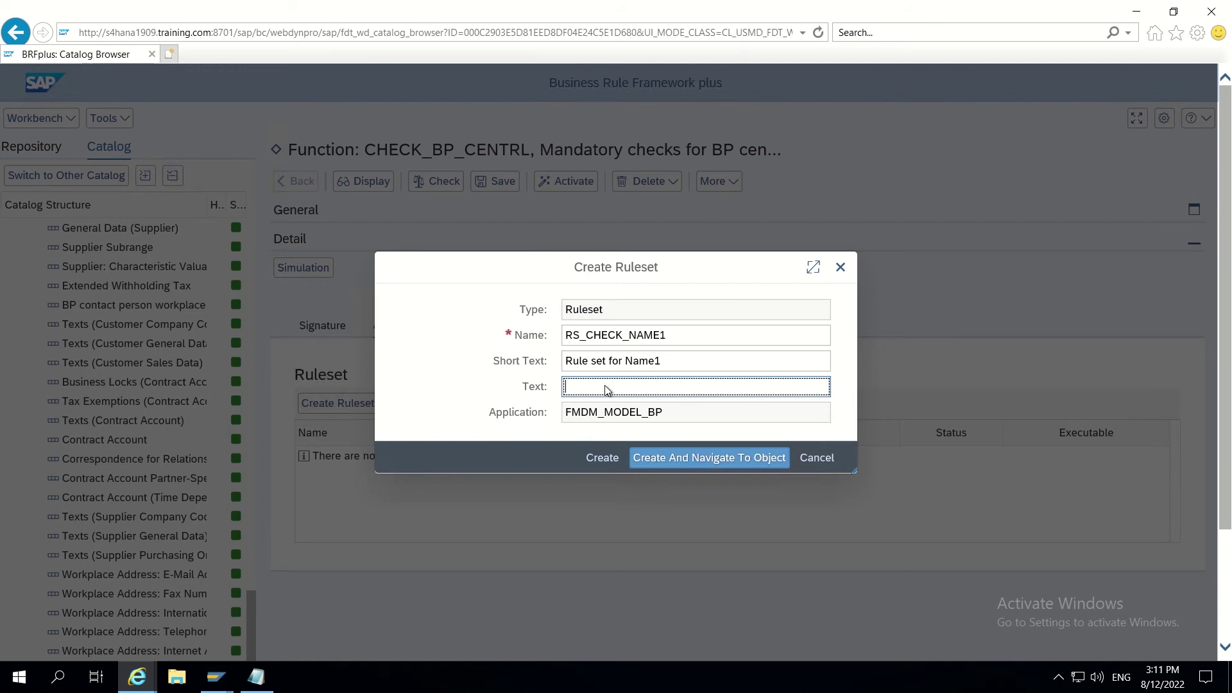
text(Ruleset for name1)
click(679, 462)
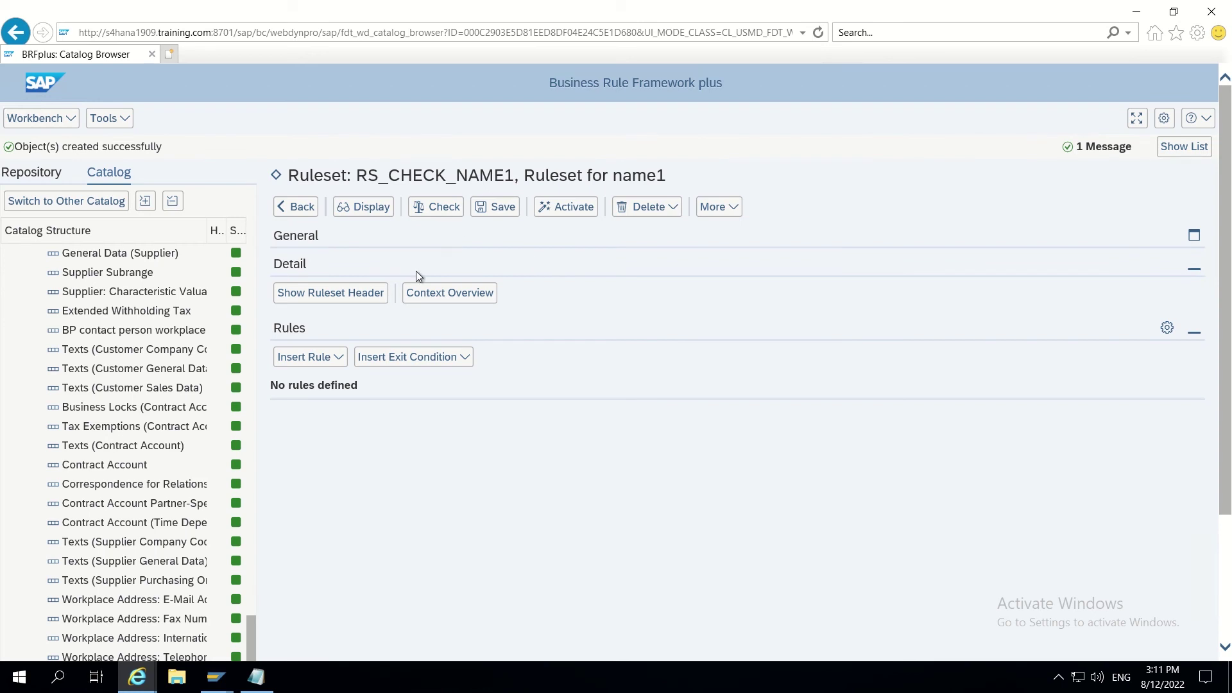
Step: Save the new ruleset RS_CHECK_NAME1
scroll(257, 613, up, 1)
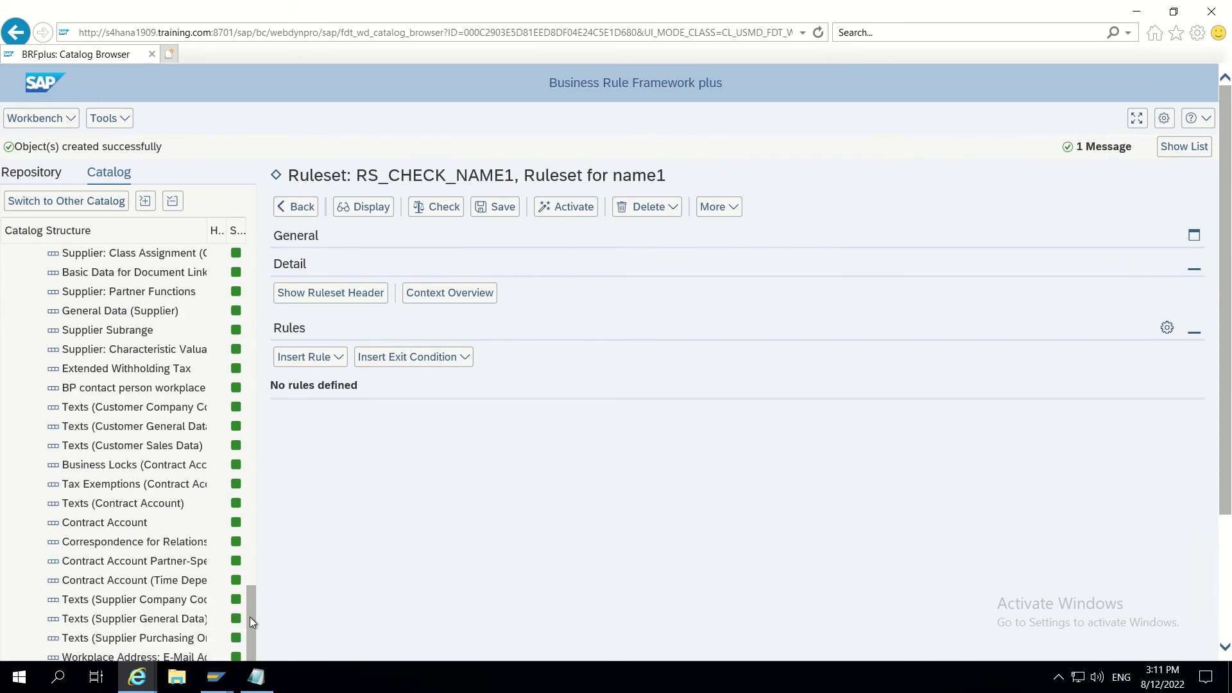
drag(249, 617, 242, 252)
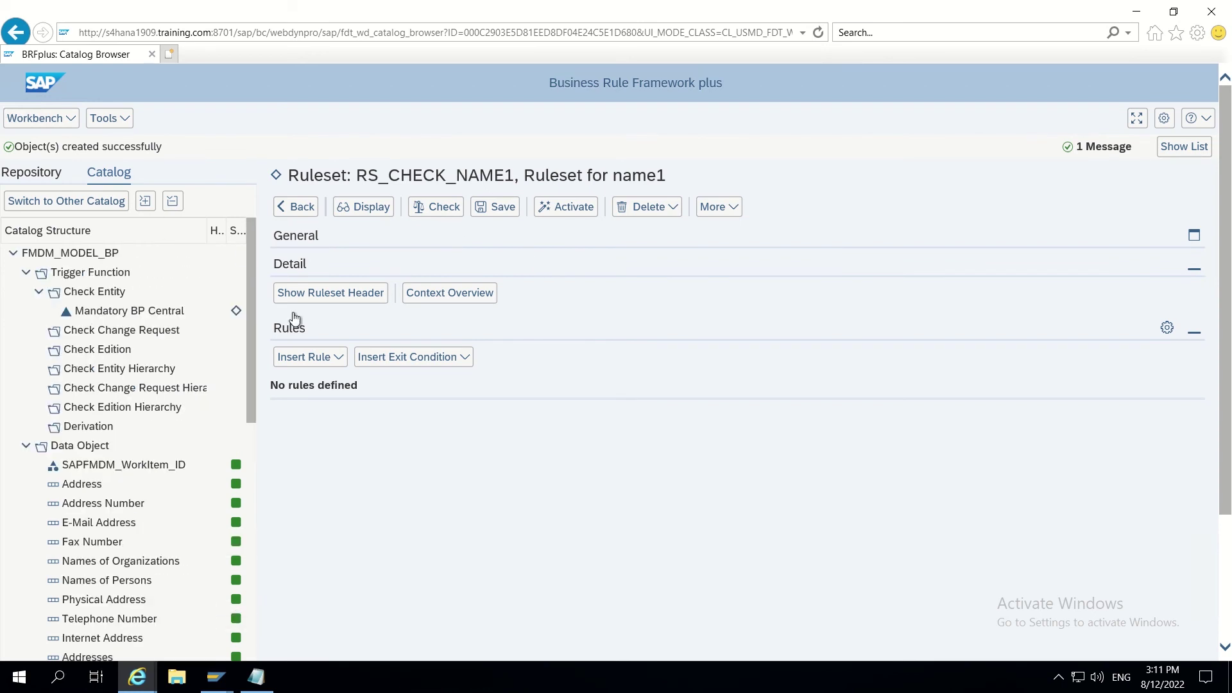
click(502, 212)
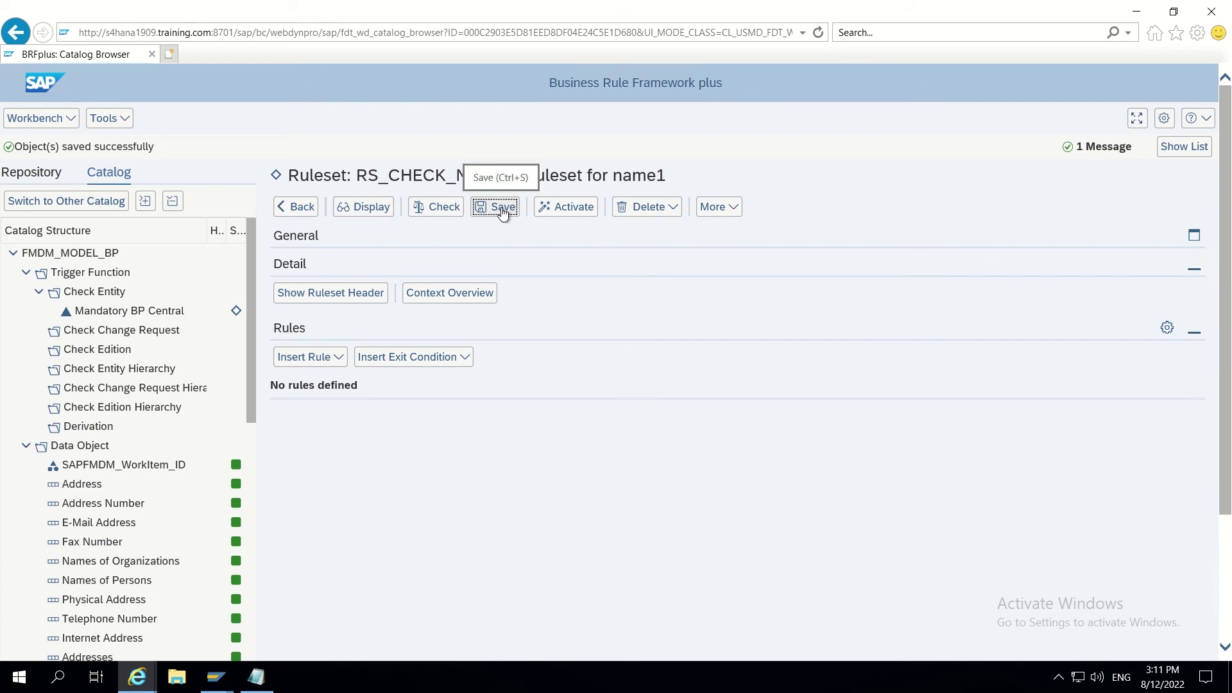
click(337, 359)
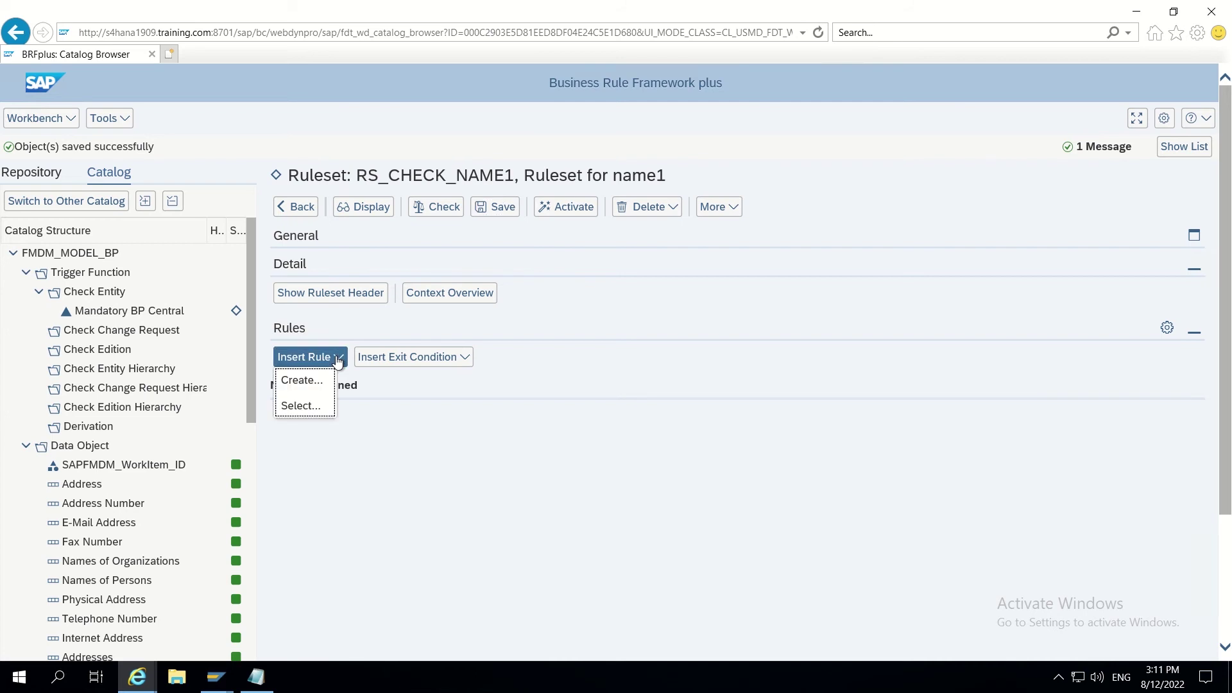
Step: Insert a new rule described 'Make Name of Organization Mandatory'
click(305, 381)
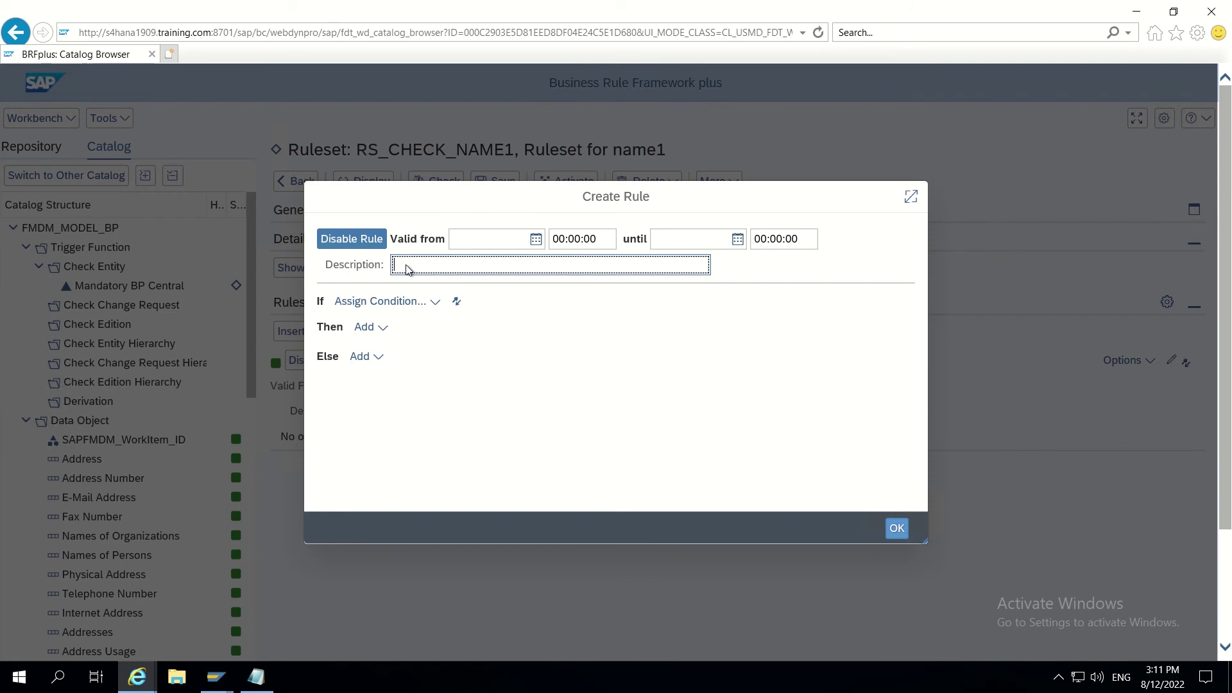
text(Na)
key(BackSpace)
key(BackSpace)
text(Make Name of Org)
key(BackSpace)
key(BackSpace)
text(rganization )
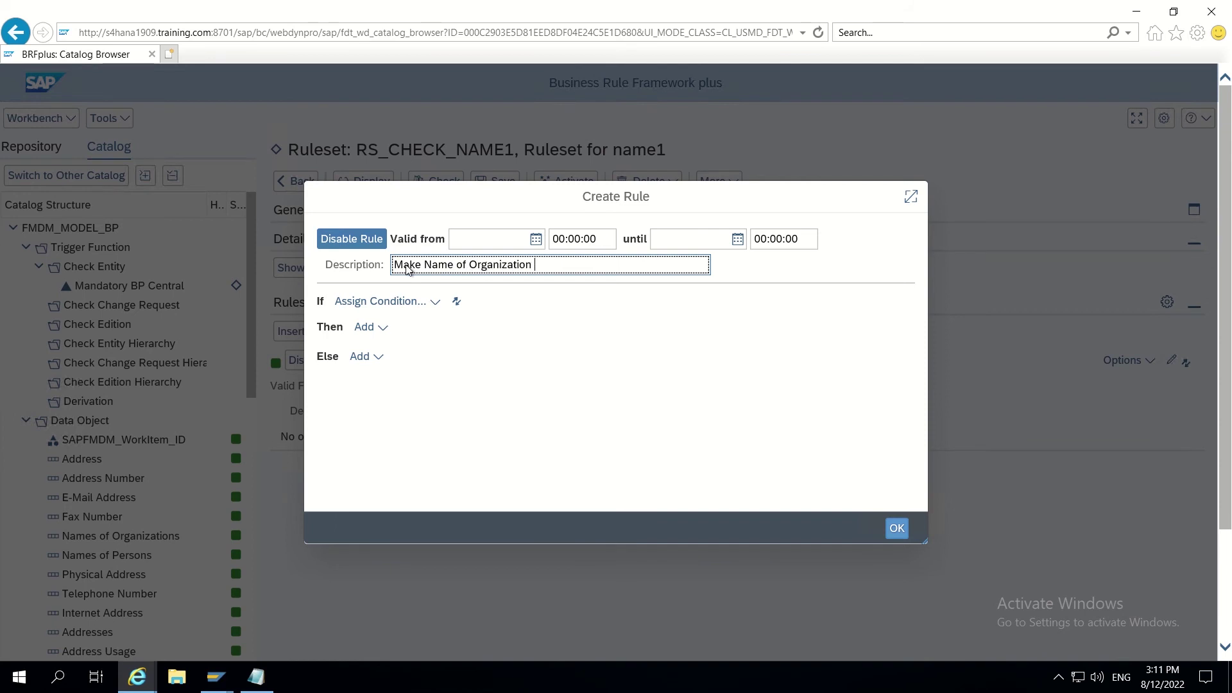
text(Mandatory)
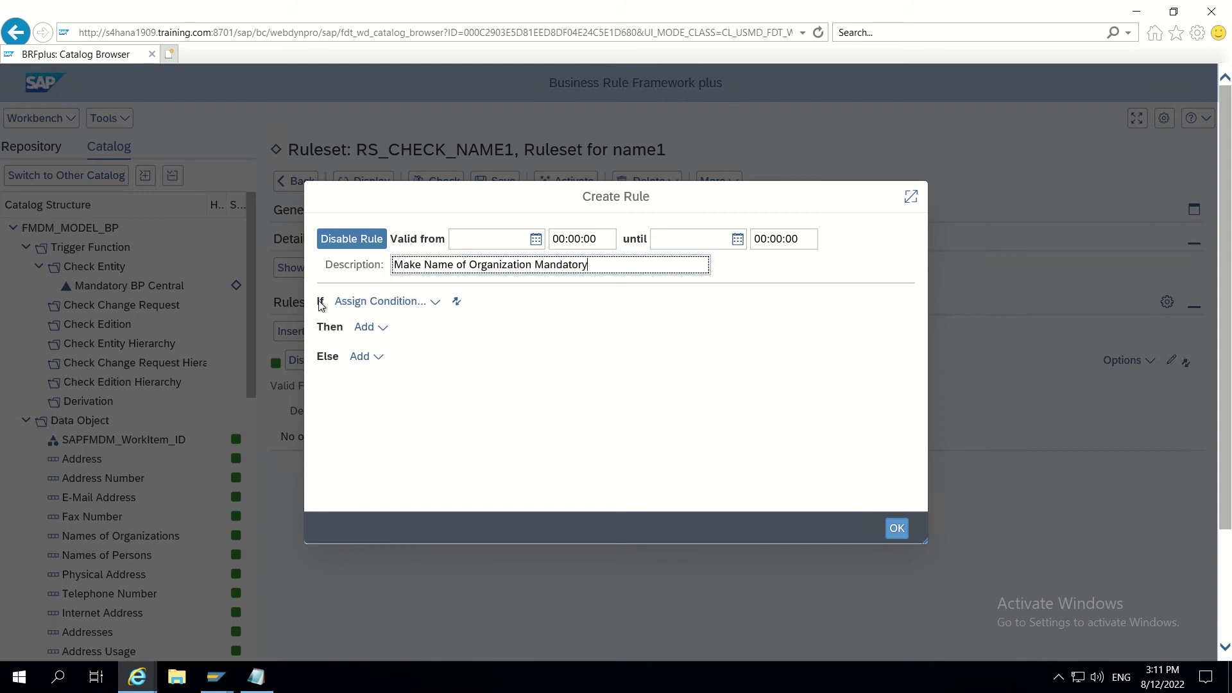
Step: Bring up the full Context Query list of 62 fields for the rule's condition
click(420, 306)
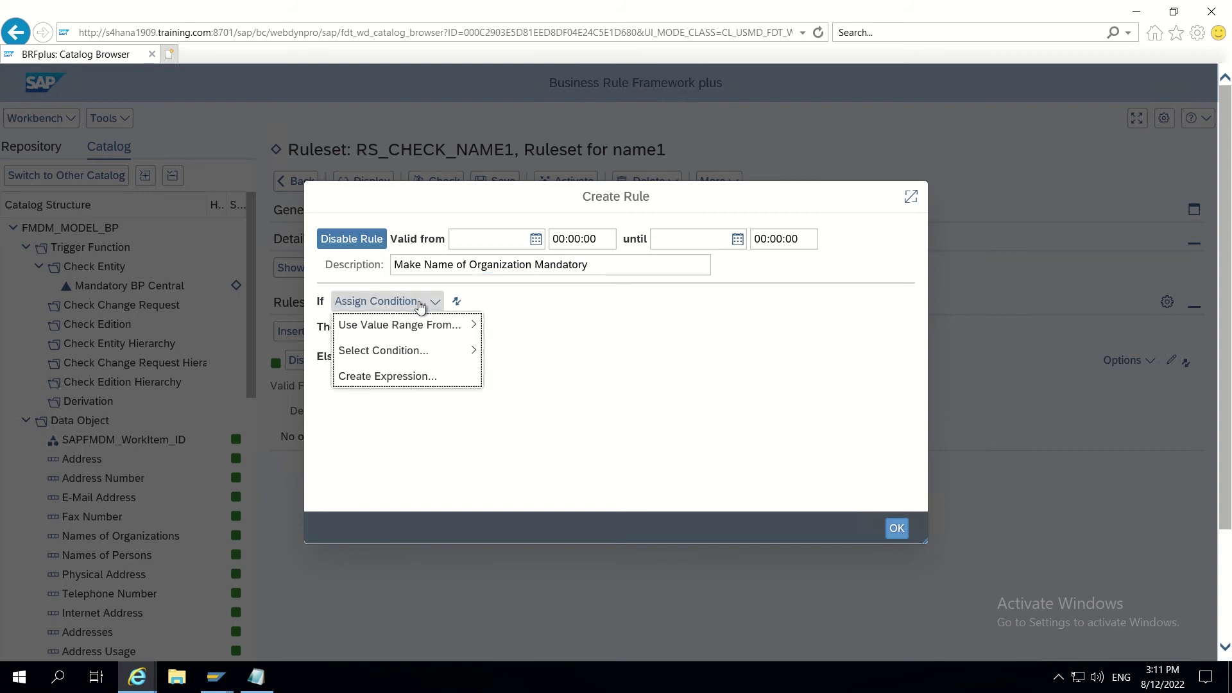
mouse_move(401, 328)
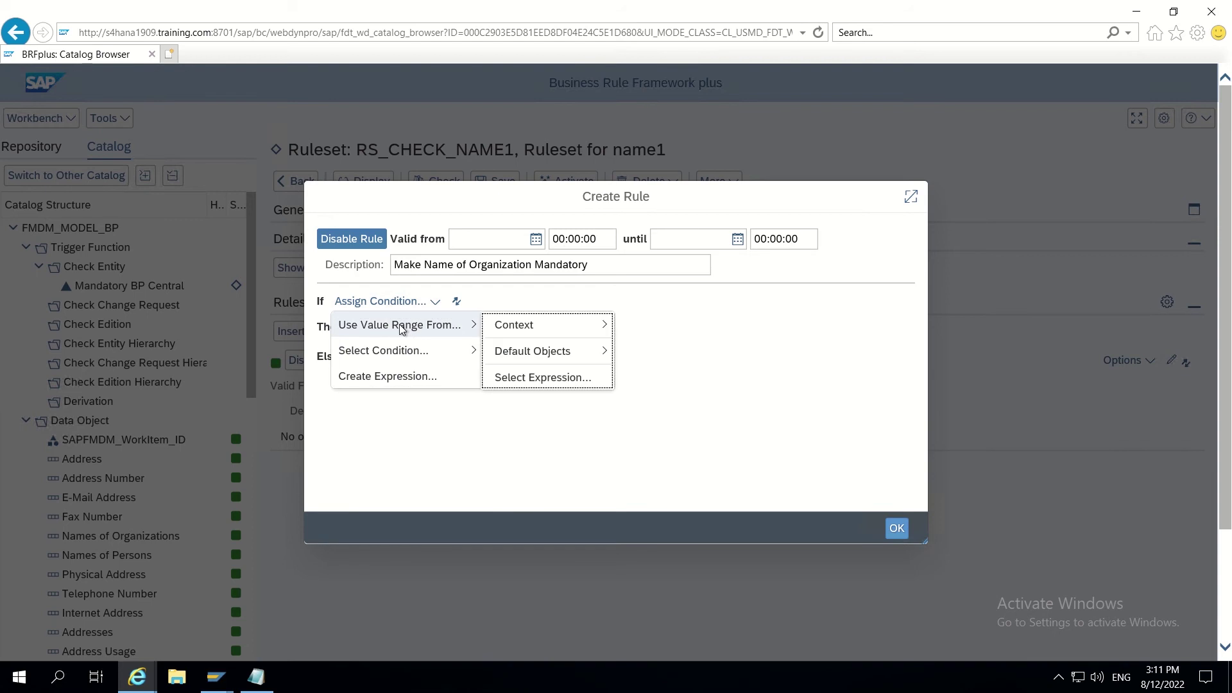
mouse_move(541, 328)
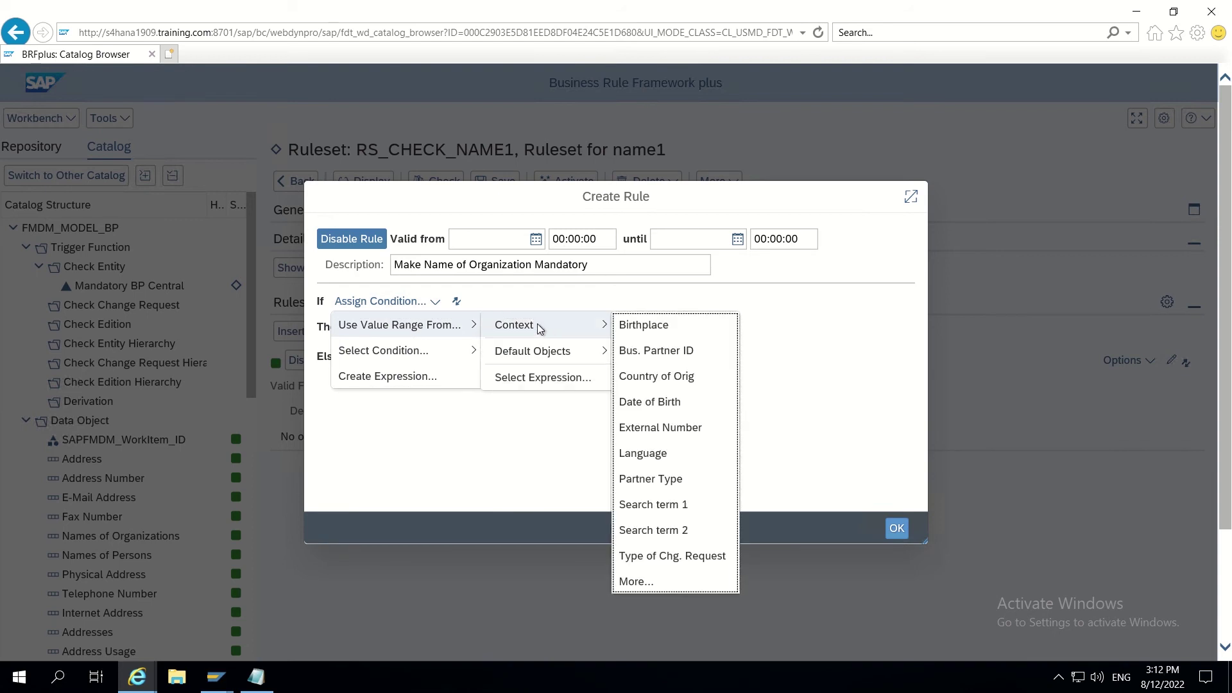
click(644, 581)
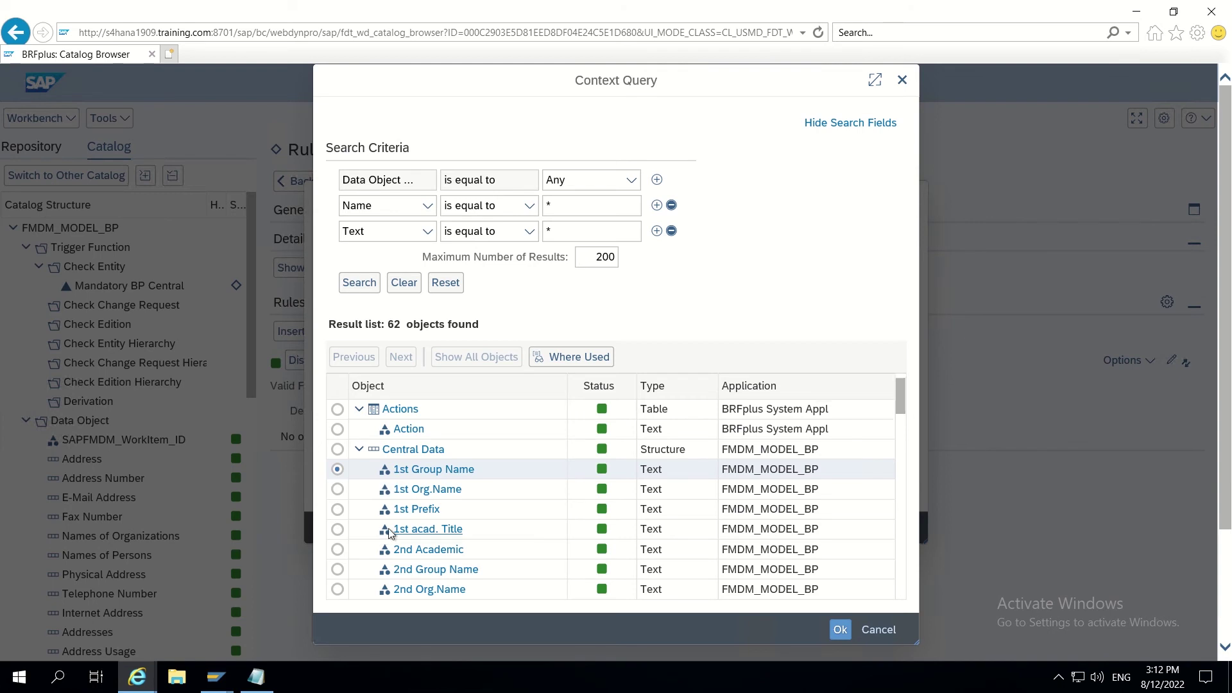
Step: Choose Central Data field 1st Org.Name as the If condition's tested field
scroll(387, 498, down, 1)
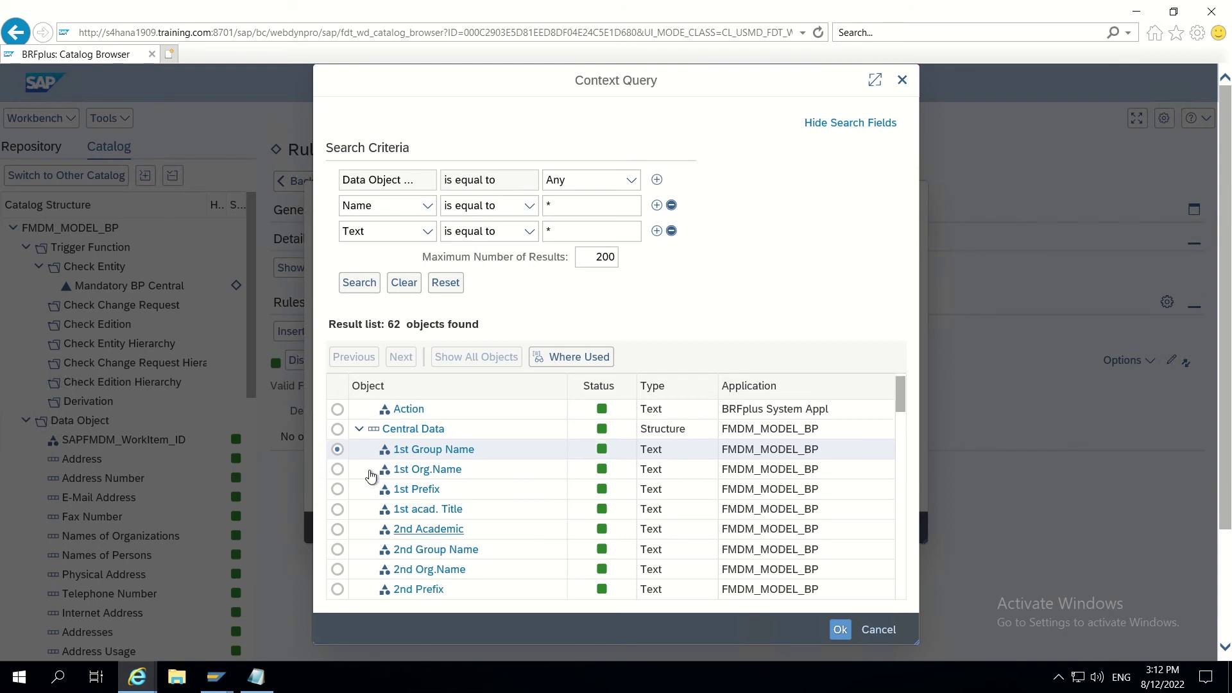
click(338, 470)
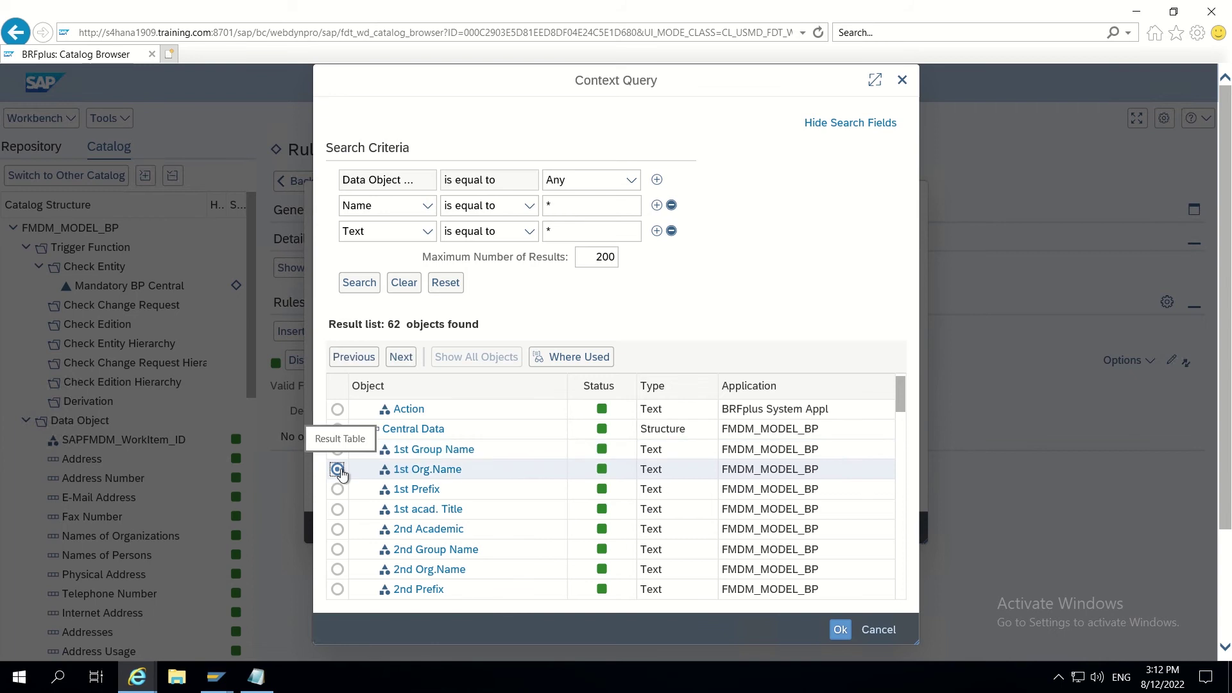
click(842, 631)
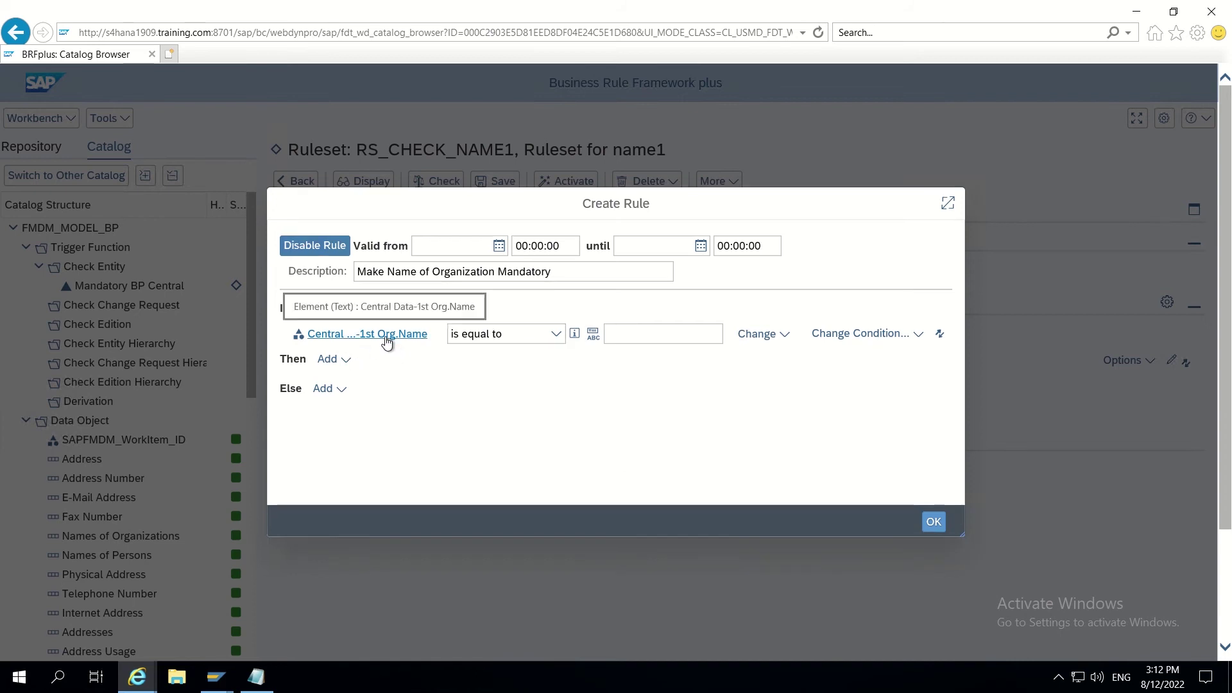
Step: Make the 1st Org.Name check 'is initial' and insert an include condition
click(556, 334)
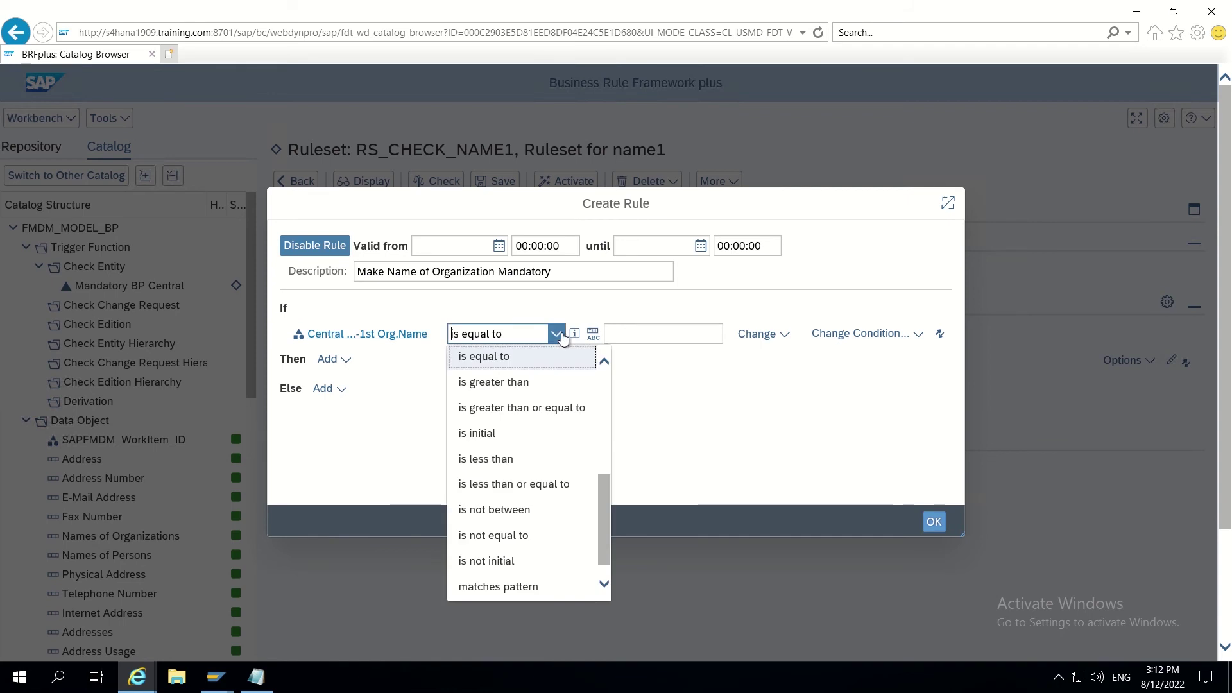
click(491, 441)
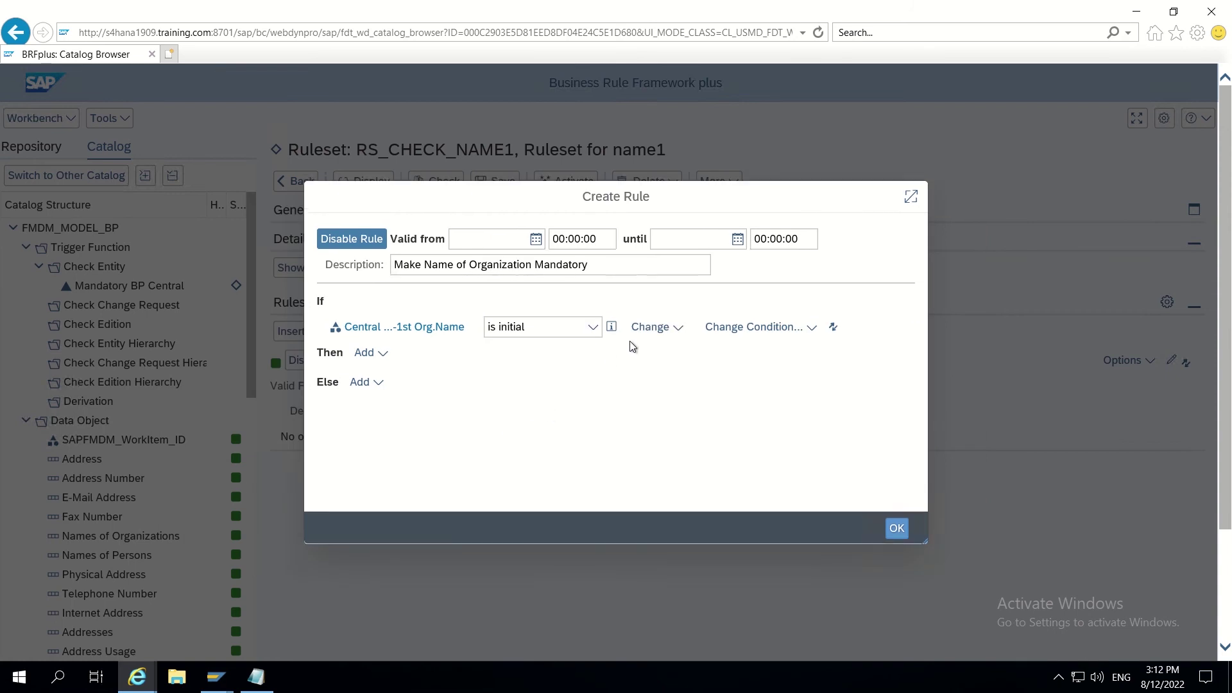
click(676, 333)
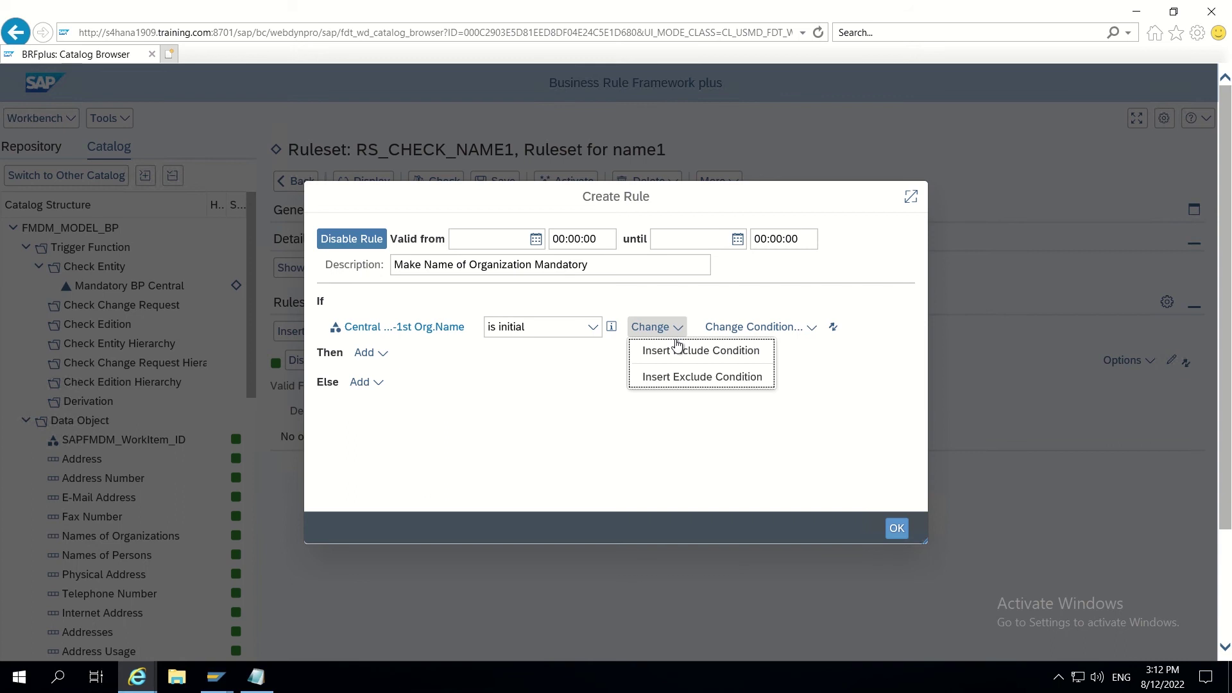
click(678, 354)
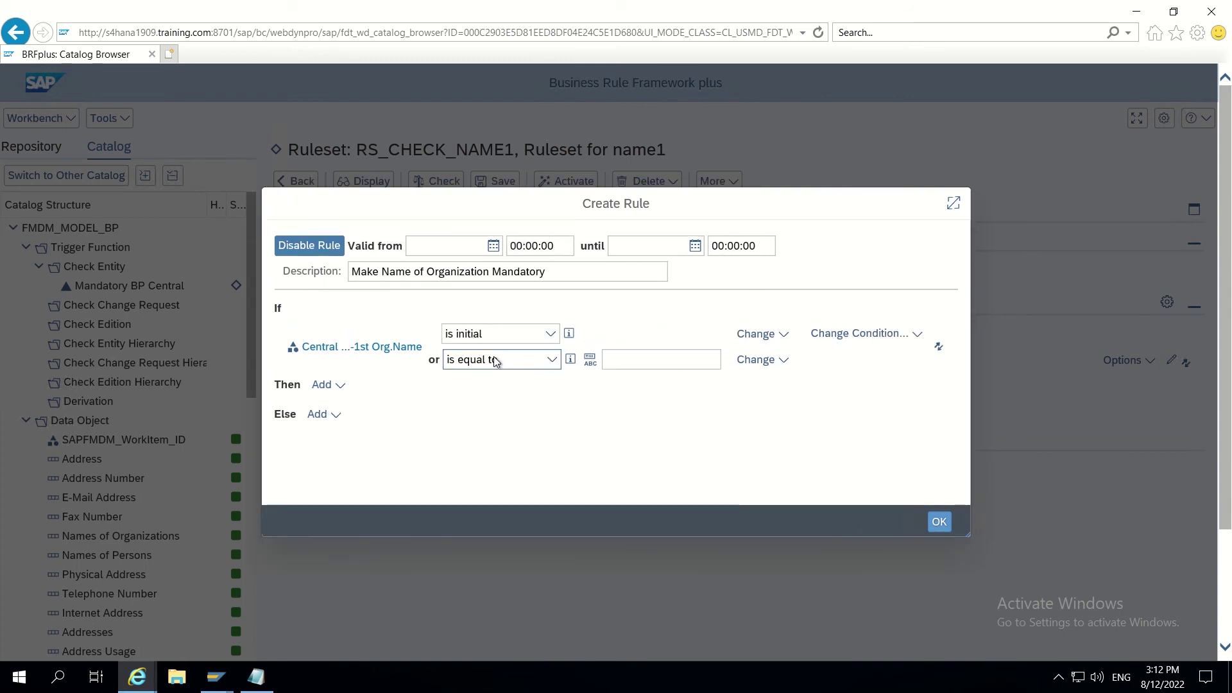
Step: Remove the include condition and add a second OR-linked condition instead
click(553, 360)
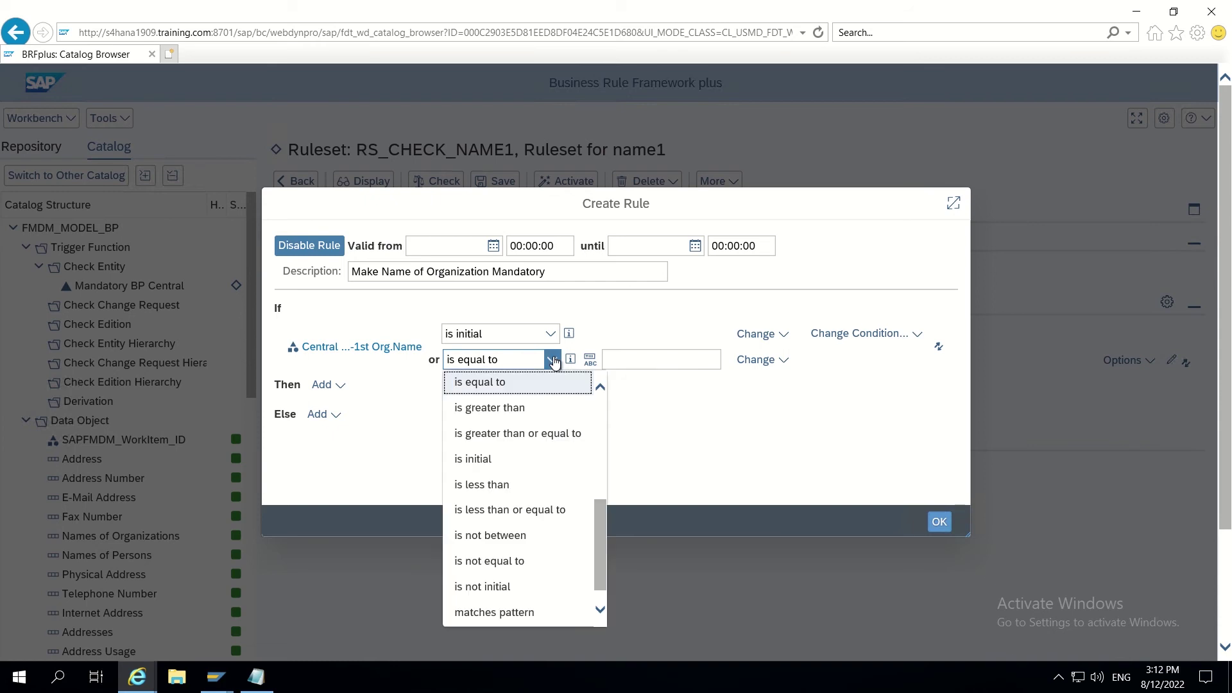
click(553, 361)
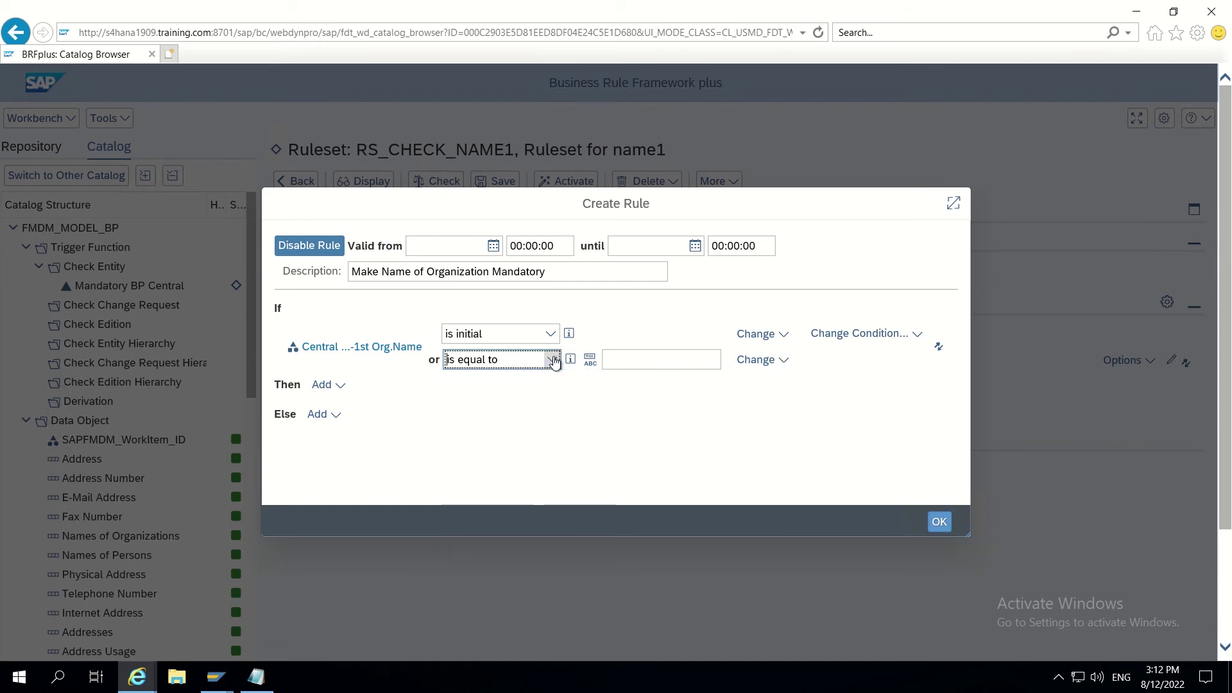
click(785, 362)
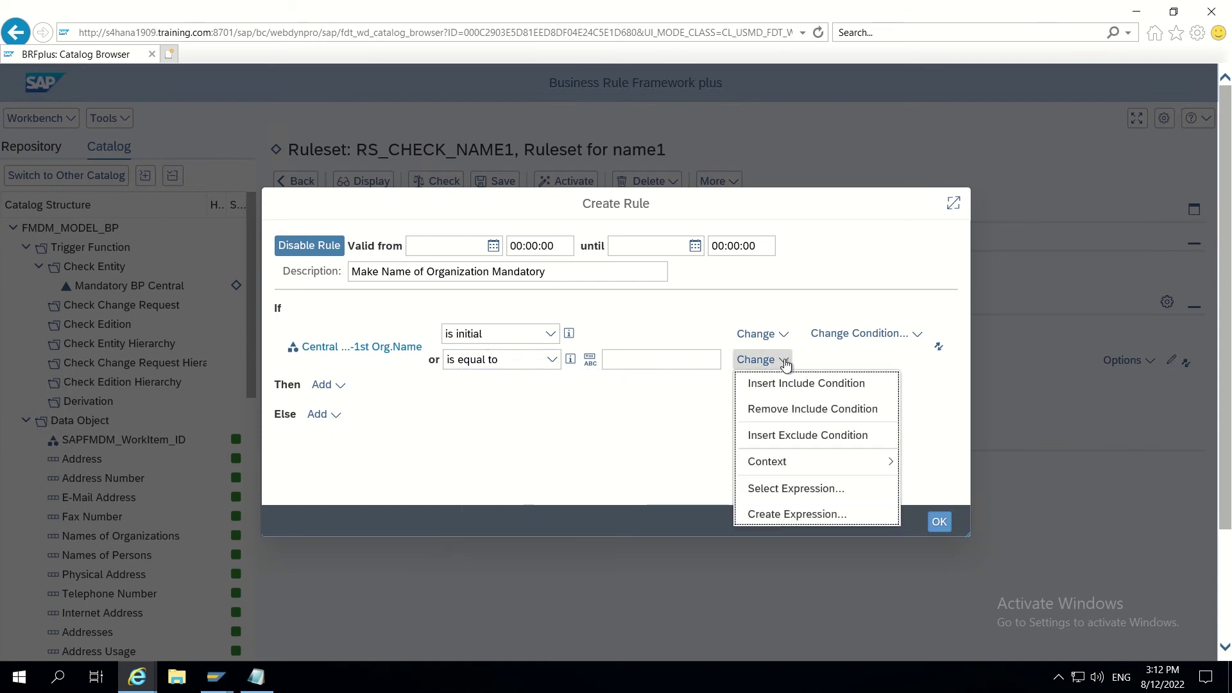
click(780, 411)
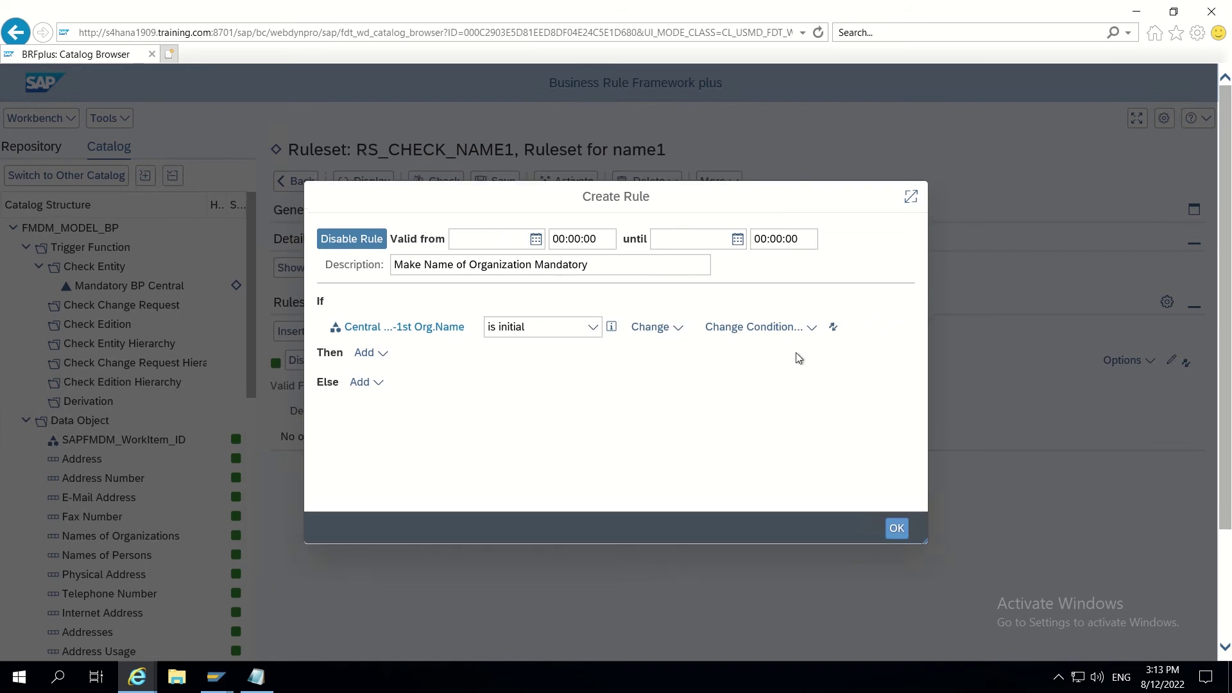
click(794, 328)
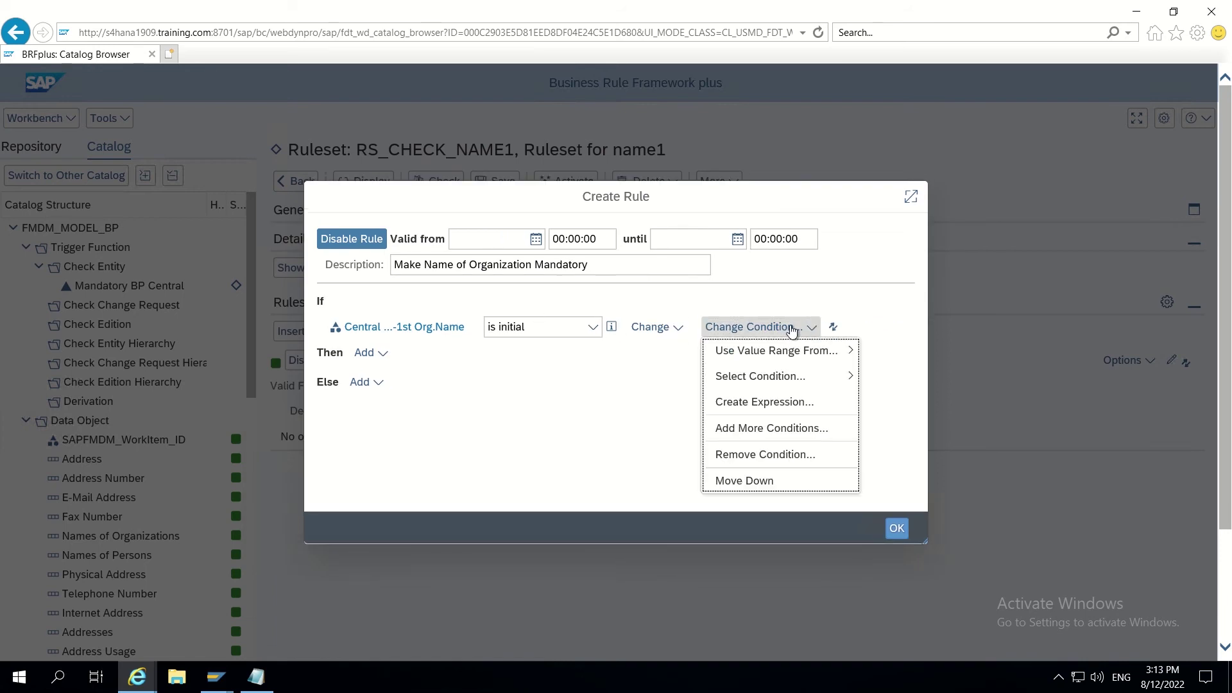
mouse_move(786, 383)
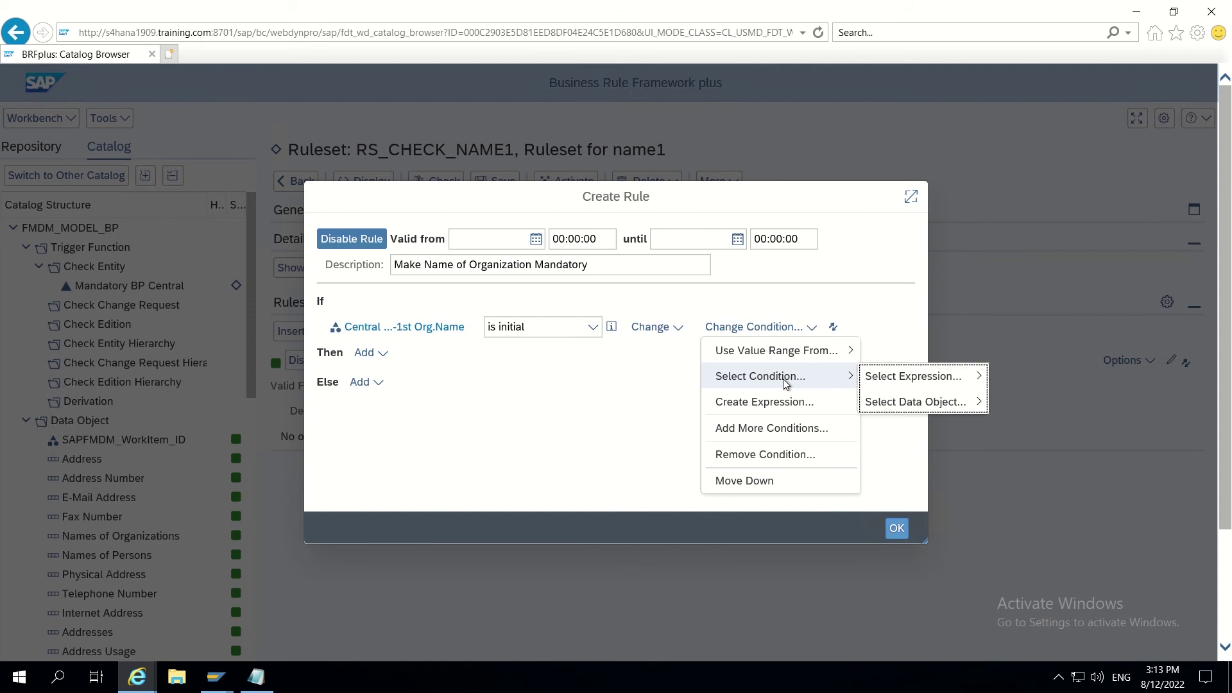
click(756, 428)
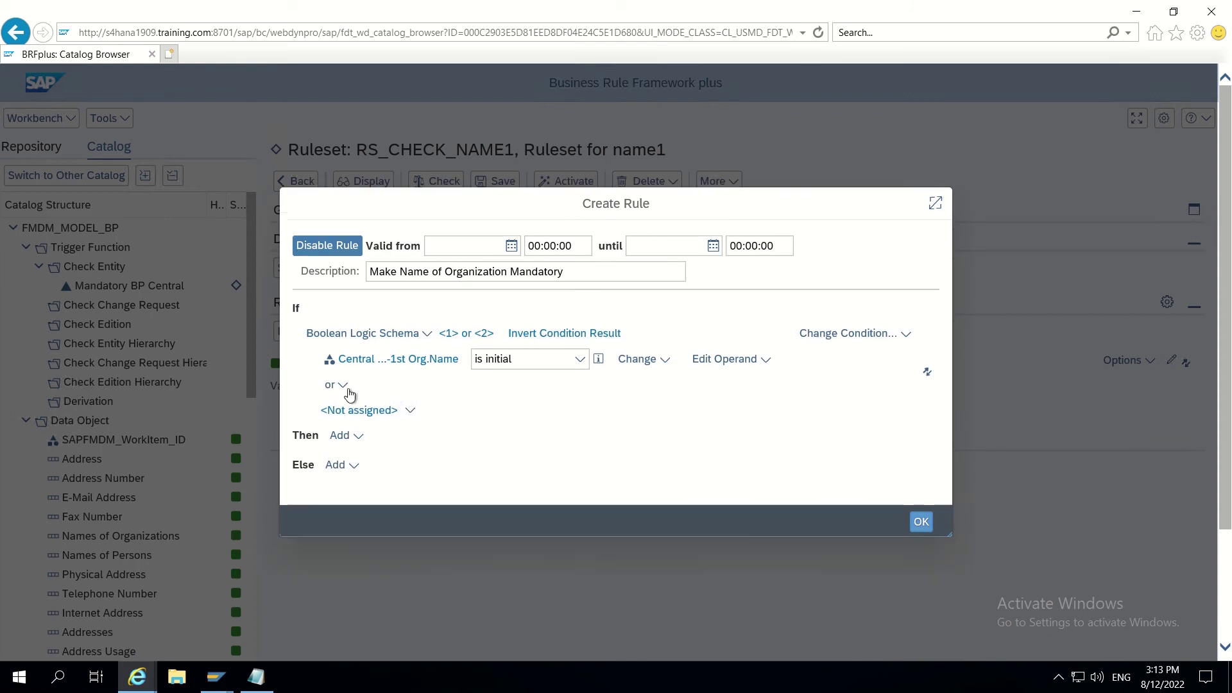
Step: Join the conditions with 'and' and base the second on Type of Chg. Request
click(342, 386)
click(332, 409)
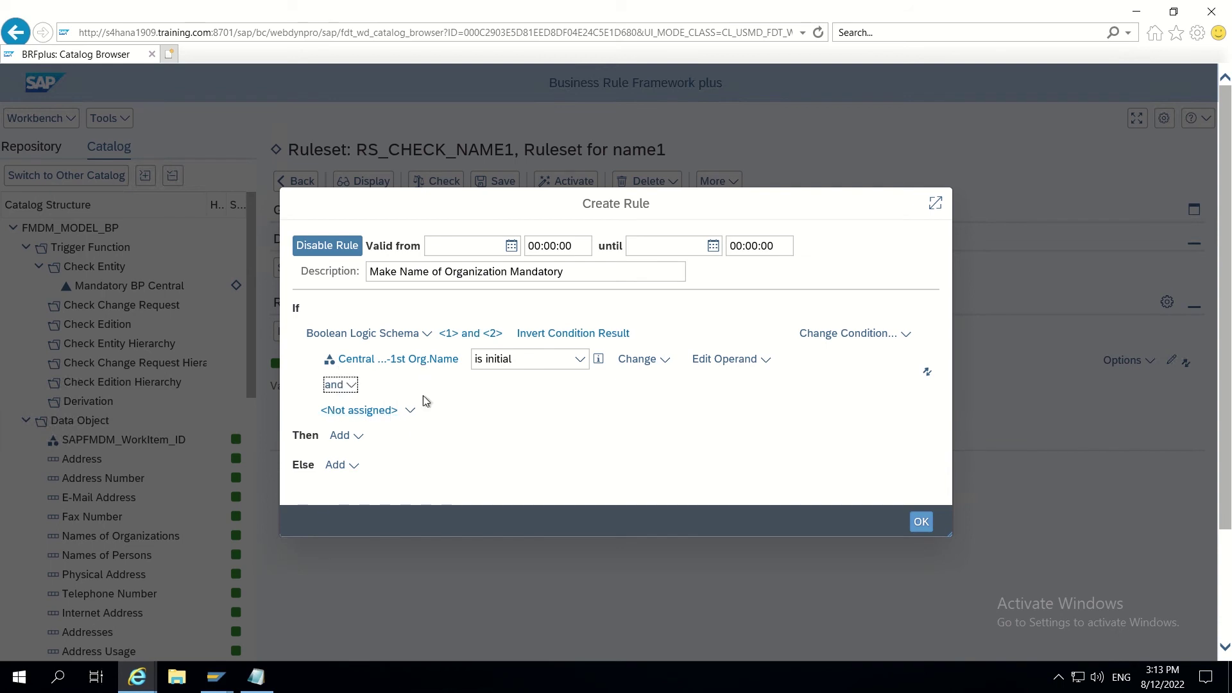
click(410, 413)
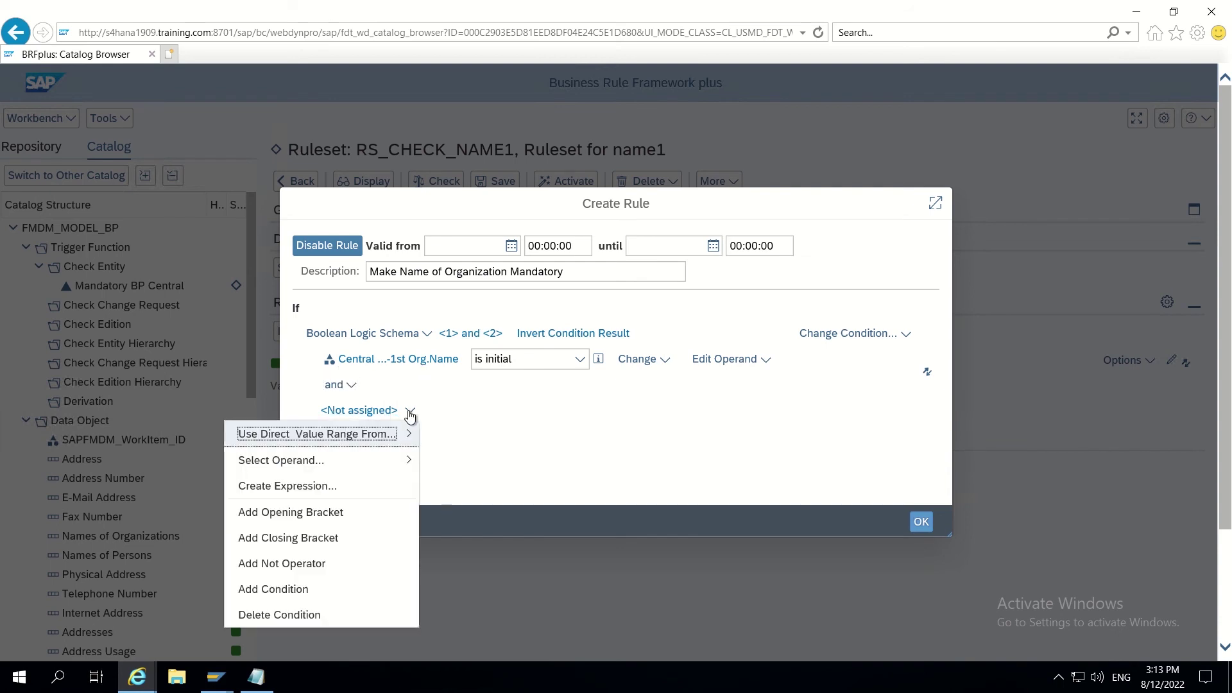
mouse_move(321, 461)
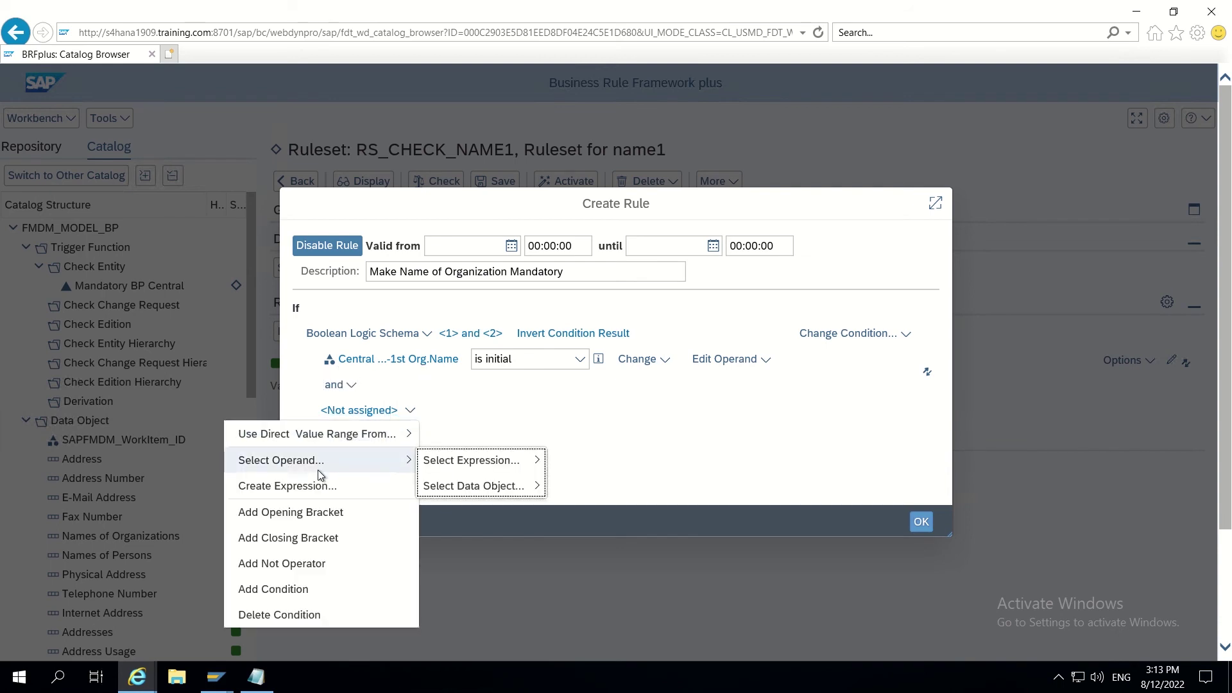
mouse_move(349, 435)
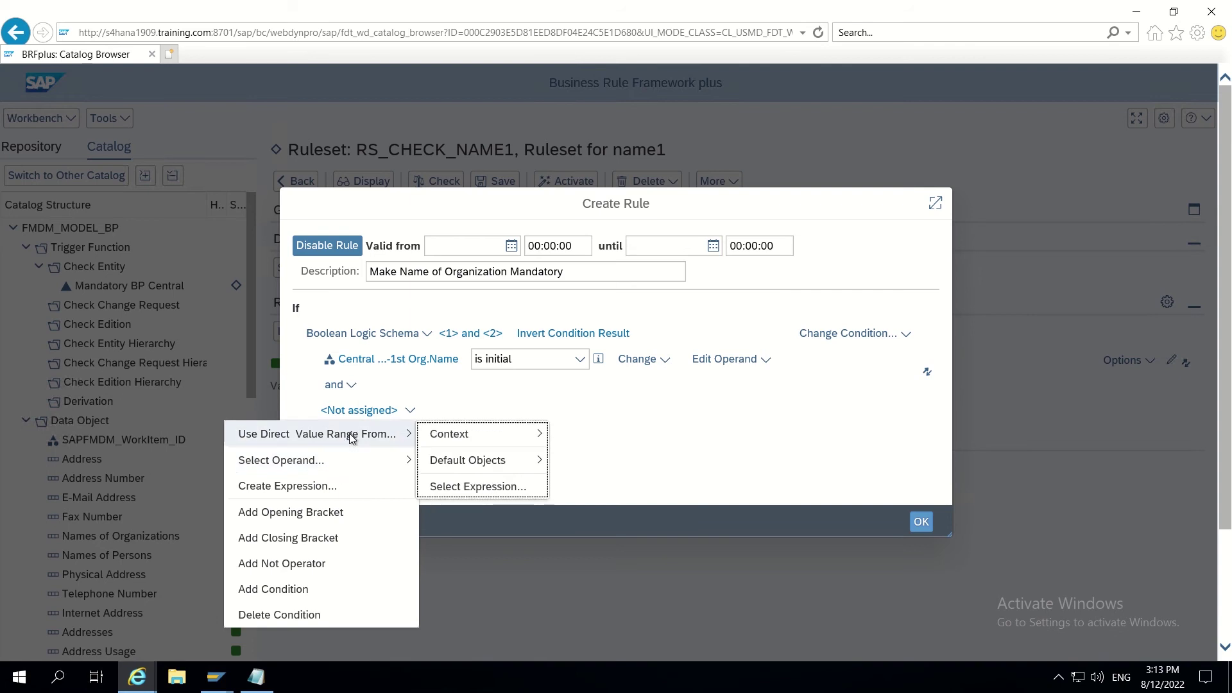
mouse_move(479, 434)
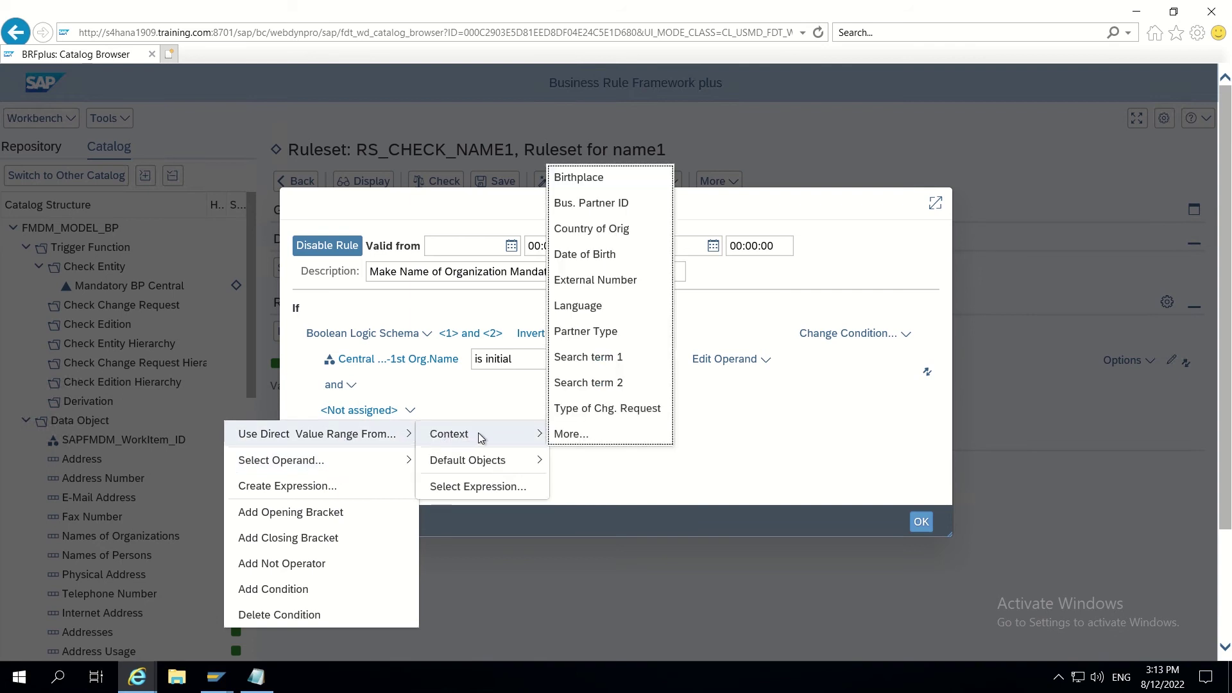
click(605, 410)
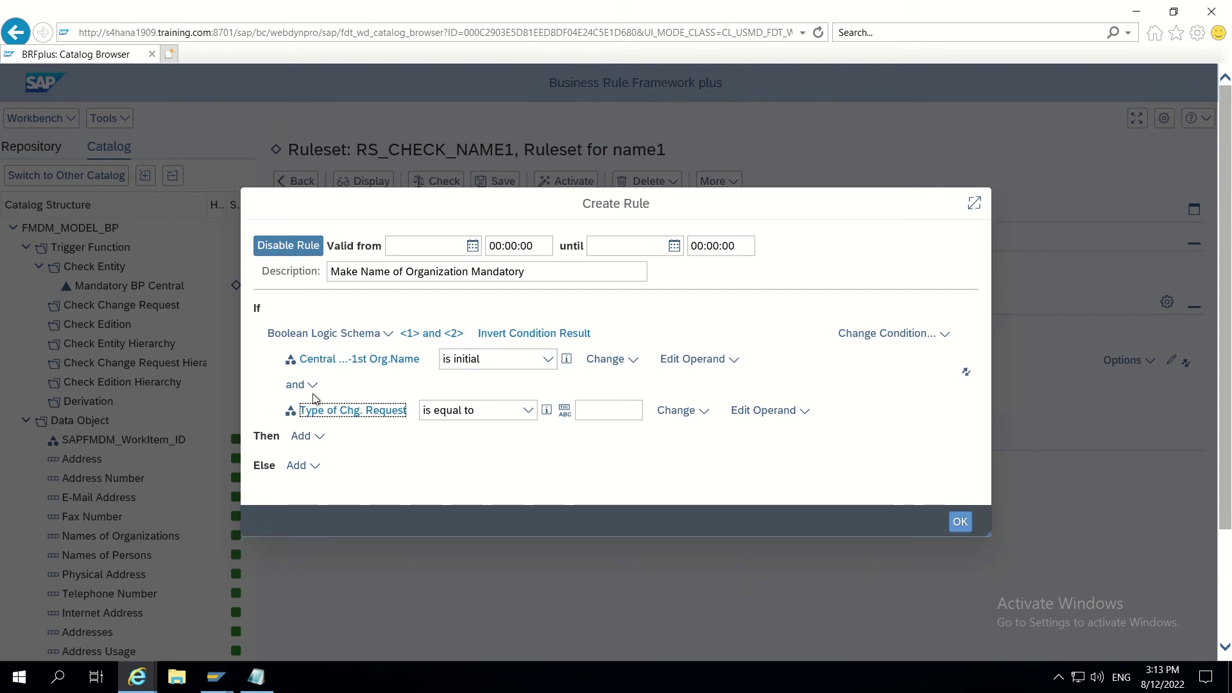
Step: Set the Type of Chg. Request comparison value to ZCUST1P2
click(586, 412)
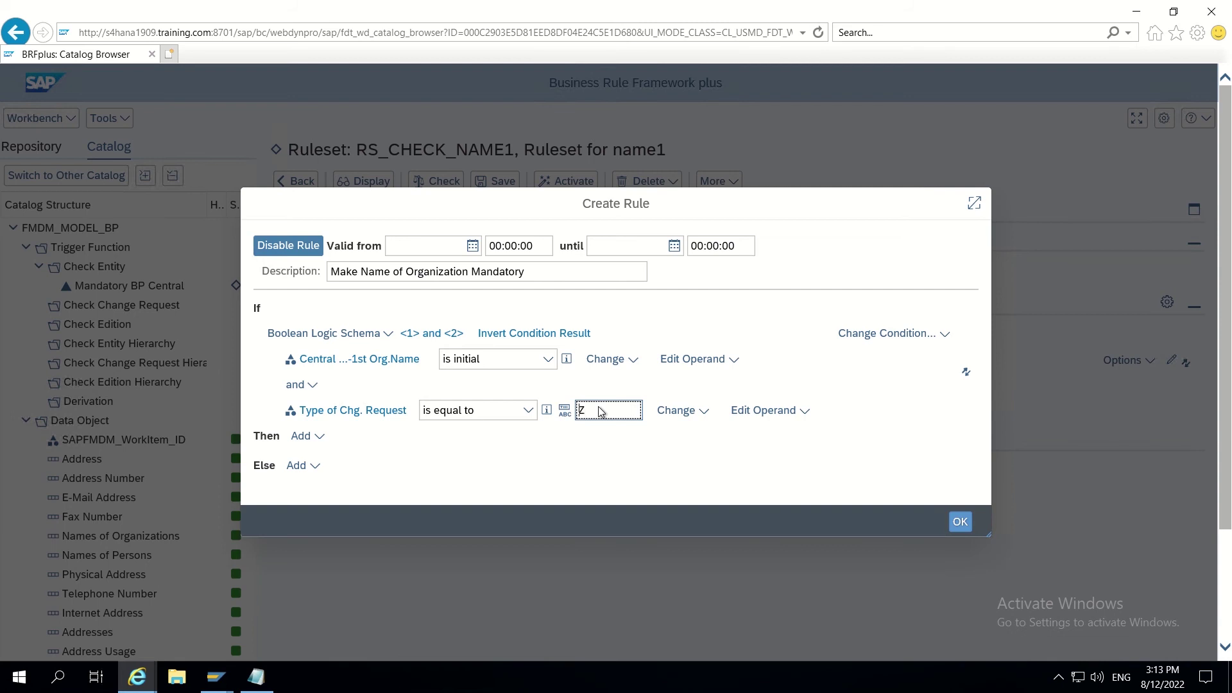
text(ZCUST1P2)
click(318, 440)
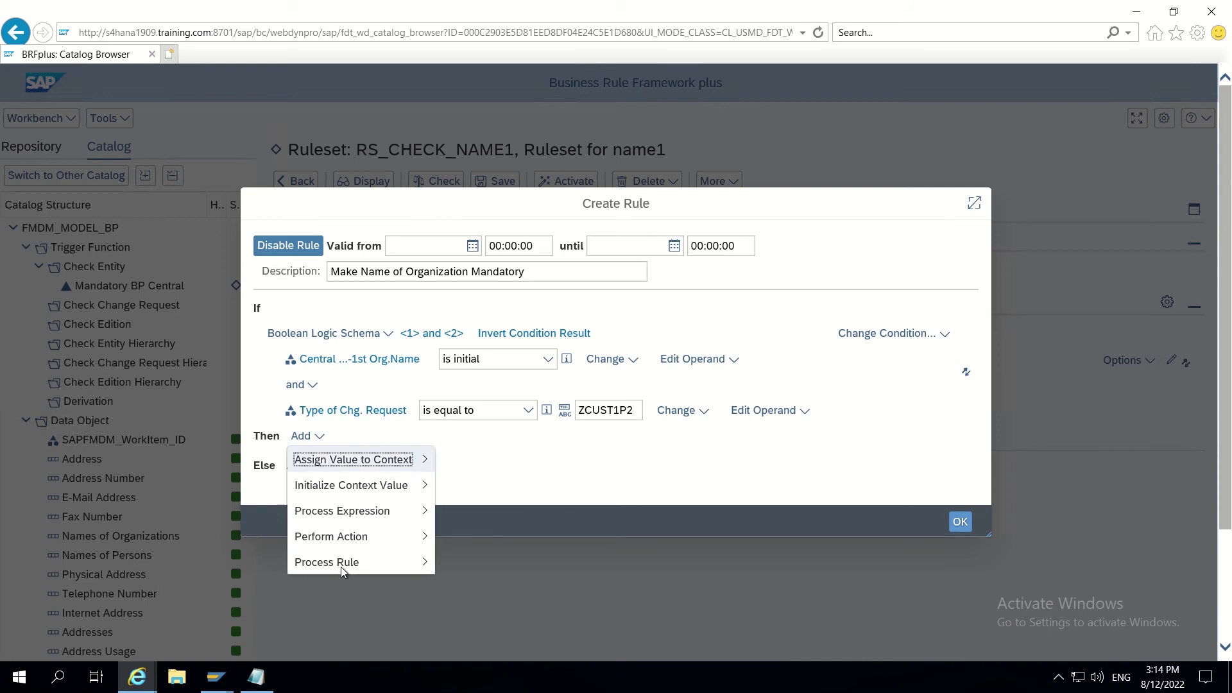
Step: Start a new Log Message action for the rule's Then branch
mouse_move(349, 543)
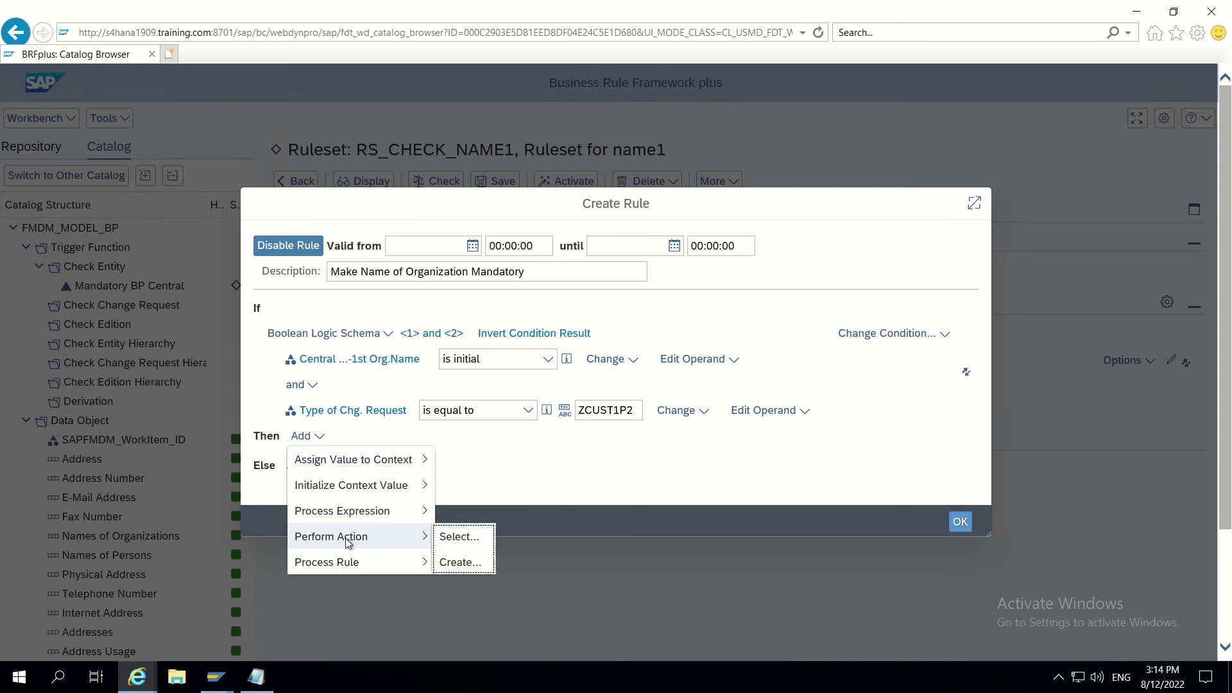
click(460, 563)
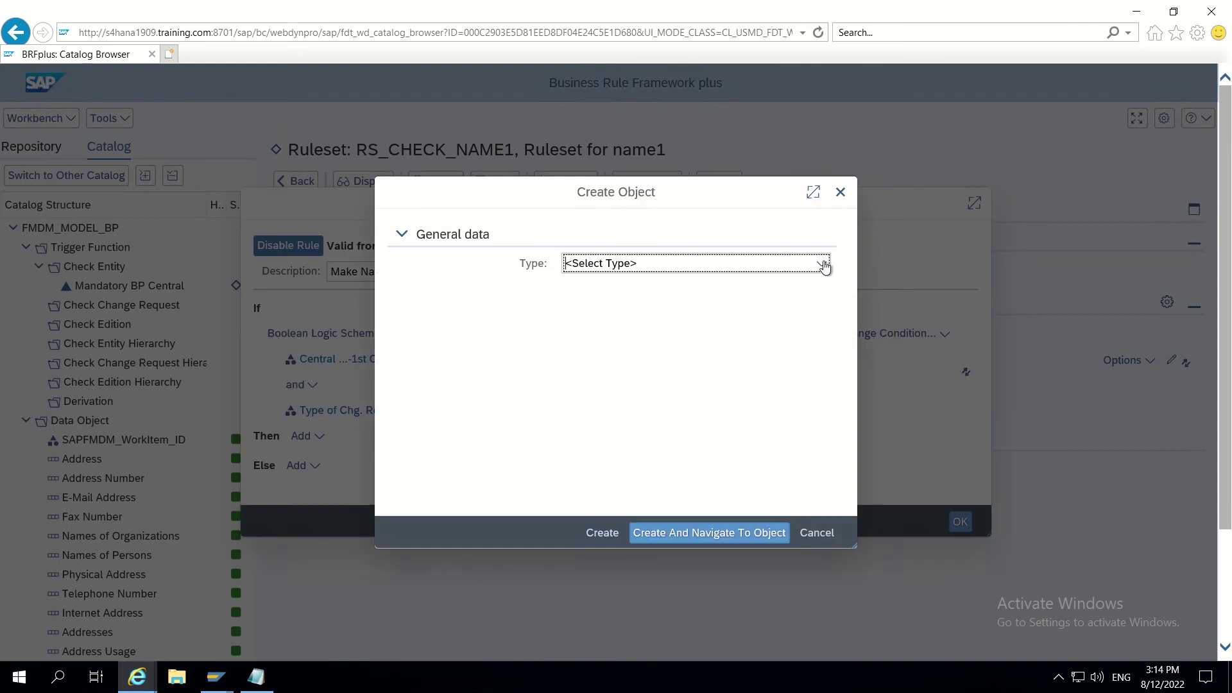
click(825, 265)
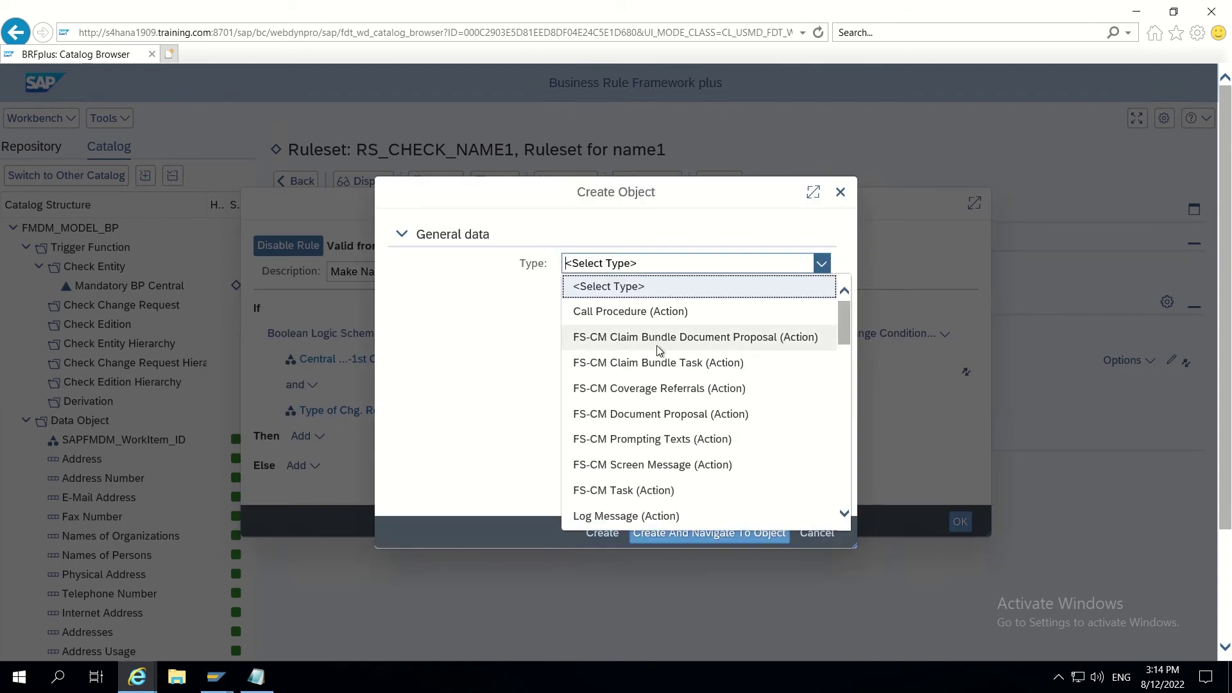
scroll(657, 348, down, 1)
scroll(658, 348, down, 1)
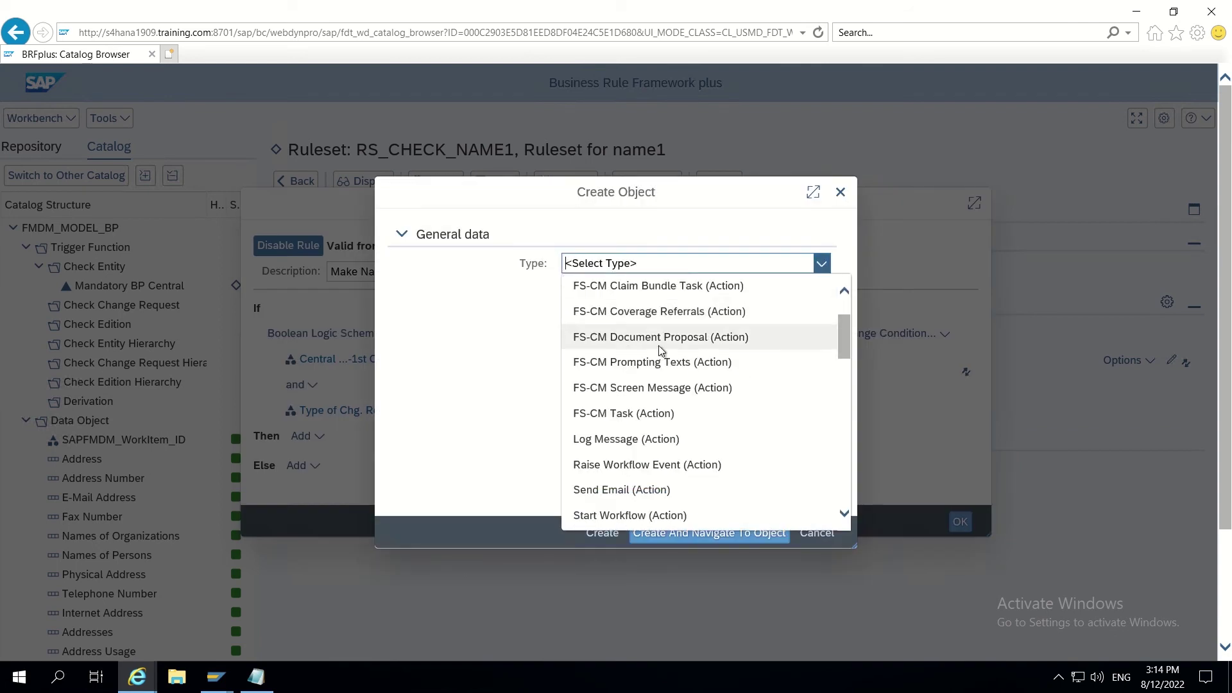
click(614, 441)
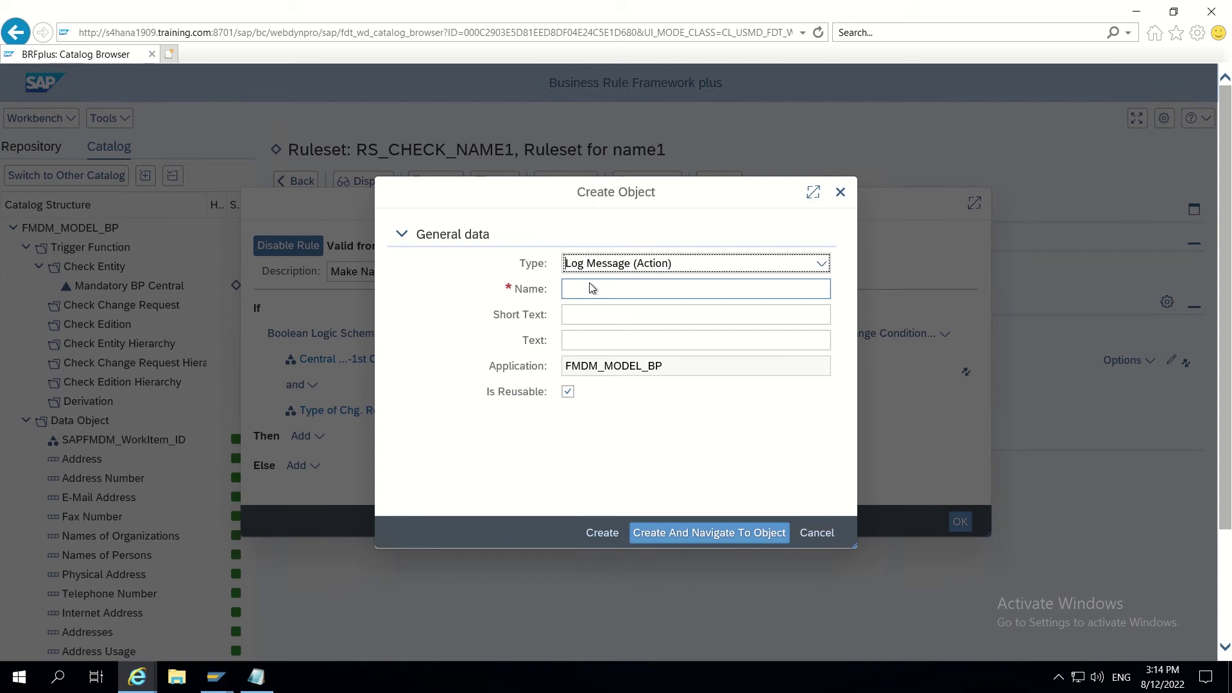
Step: Create action LOG_NAME1_MANDATORY with text 'Name1 is mandatory' and save the ruleset changes
click(595, 296)
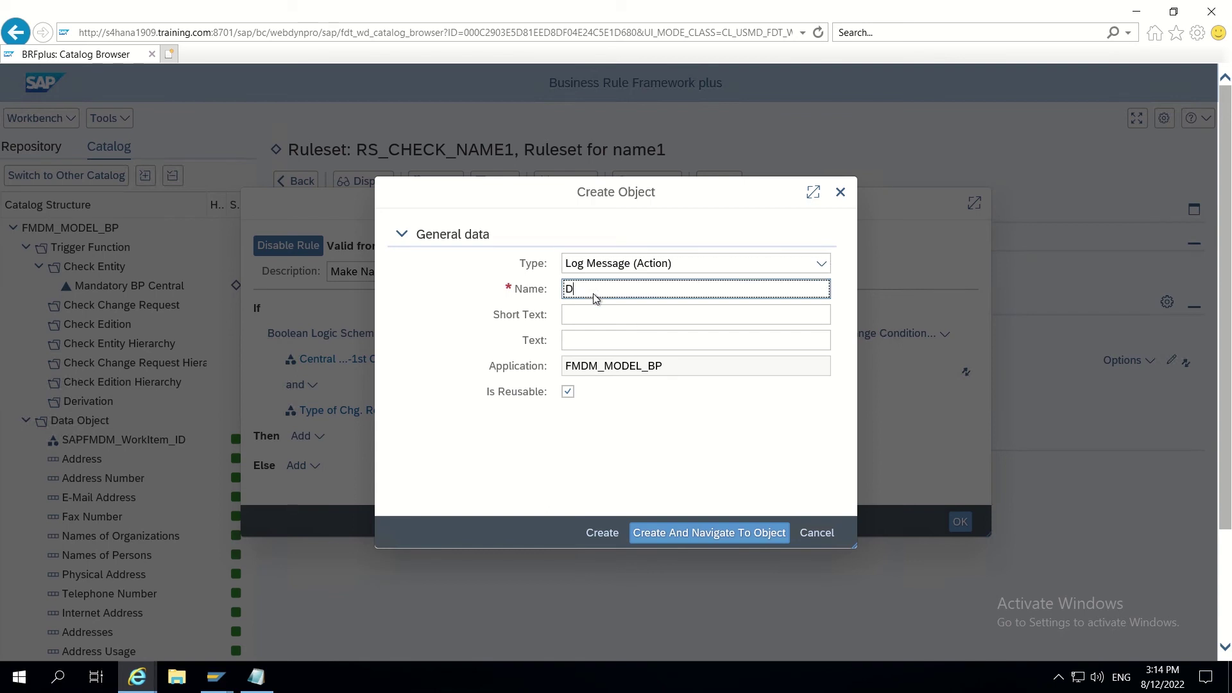
text(LOG_NAME1_MANDATORY)
click(583, 316)
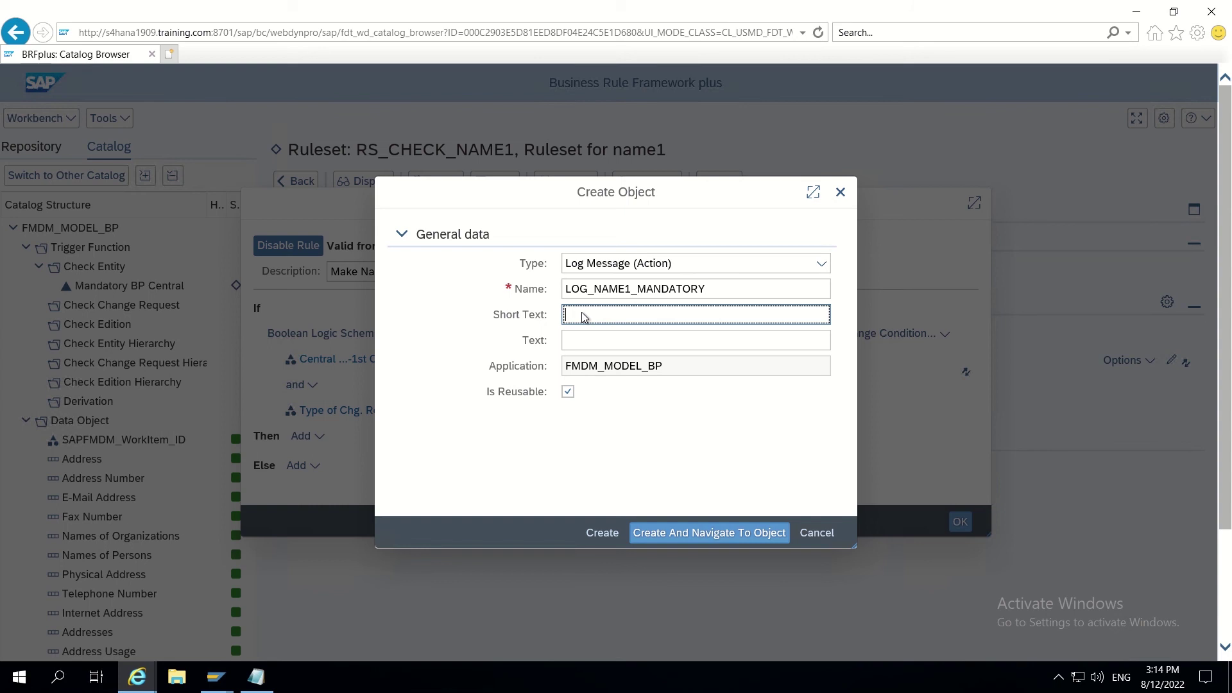
text(Name1 is)
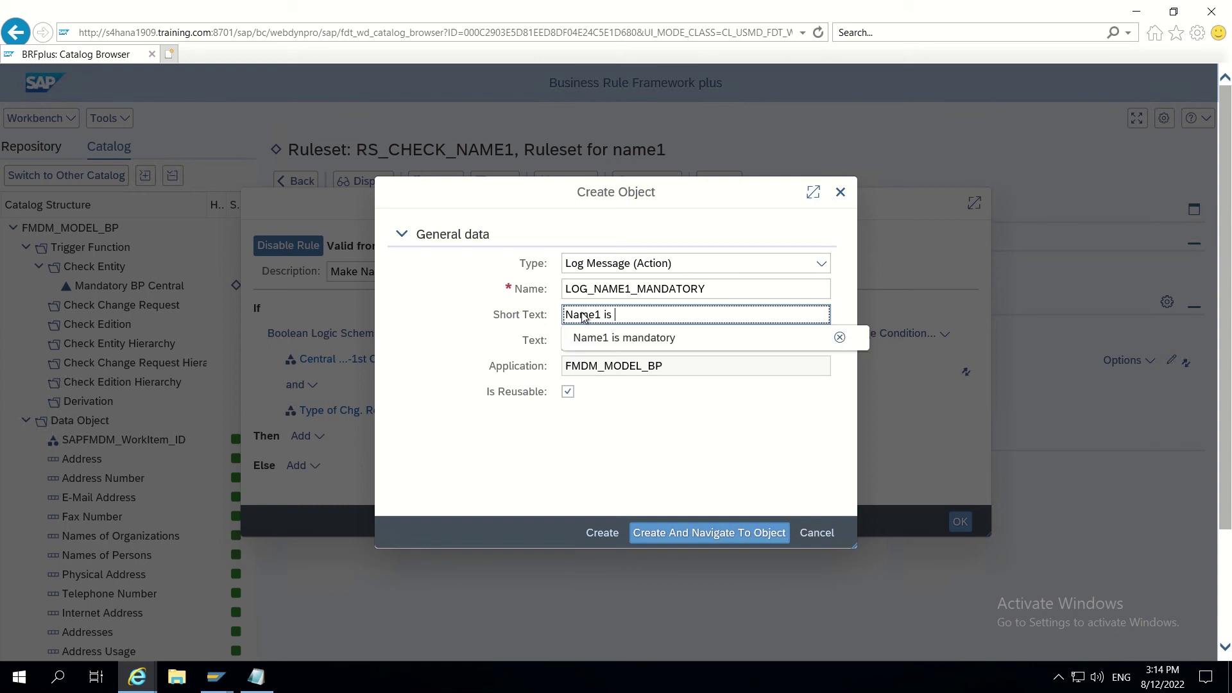
click(602, 337)
click(581, 340)
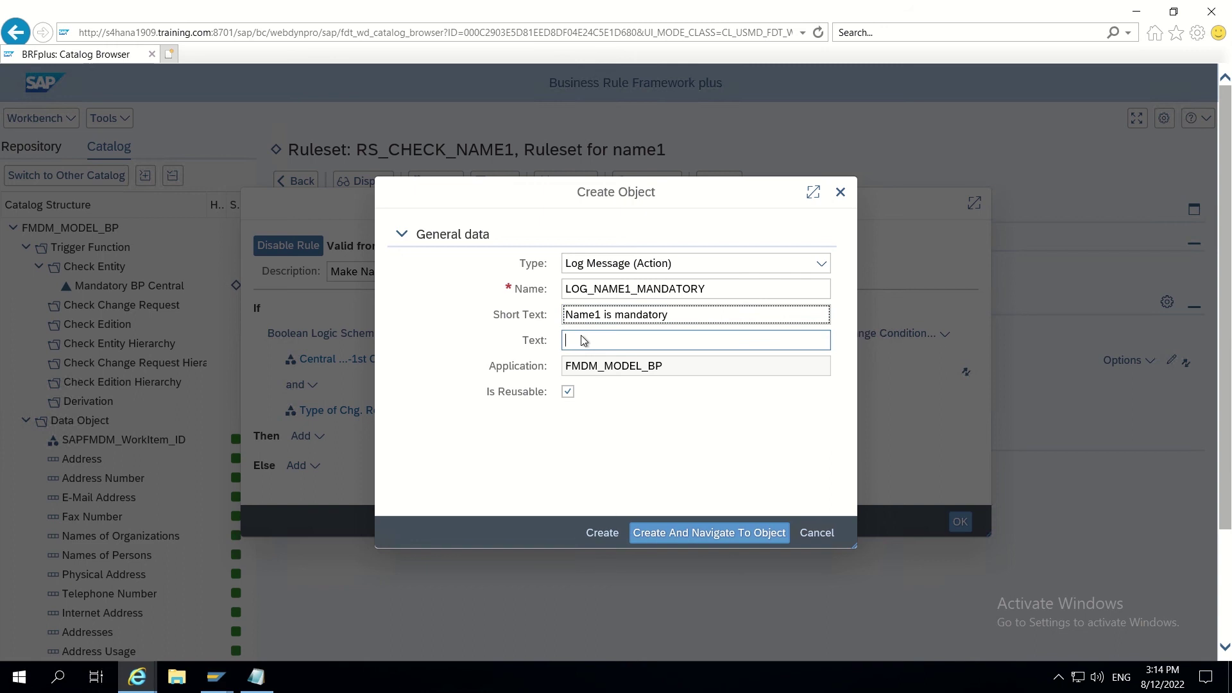
text(Name)
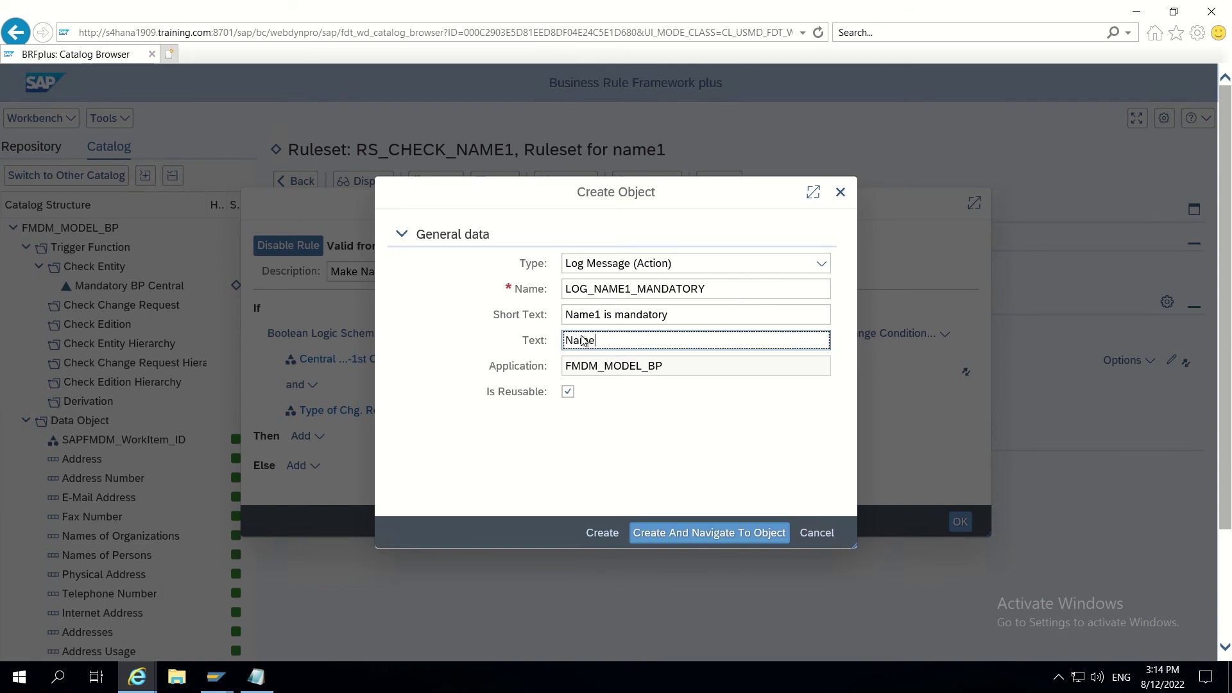
text(1 is)
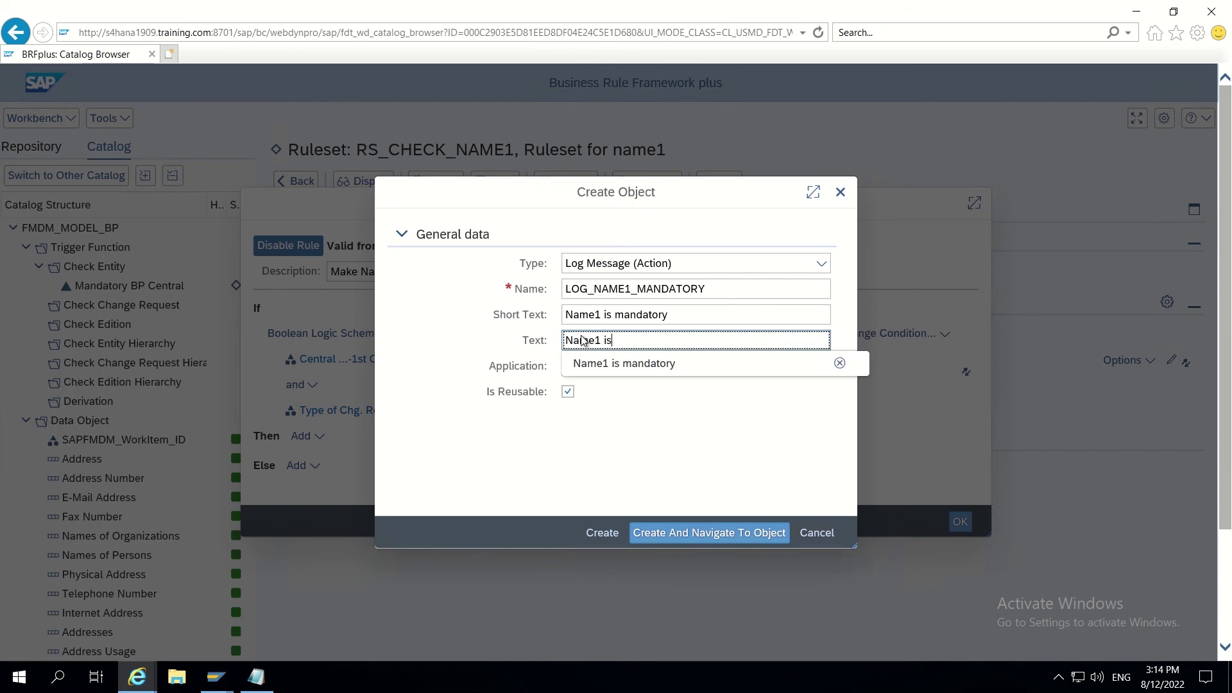
click(587, 364)
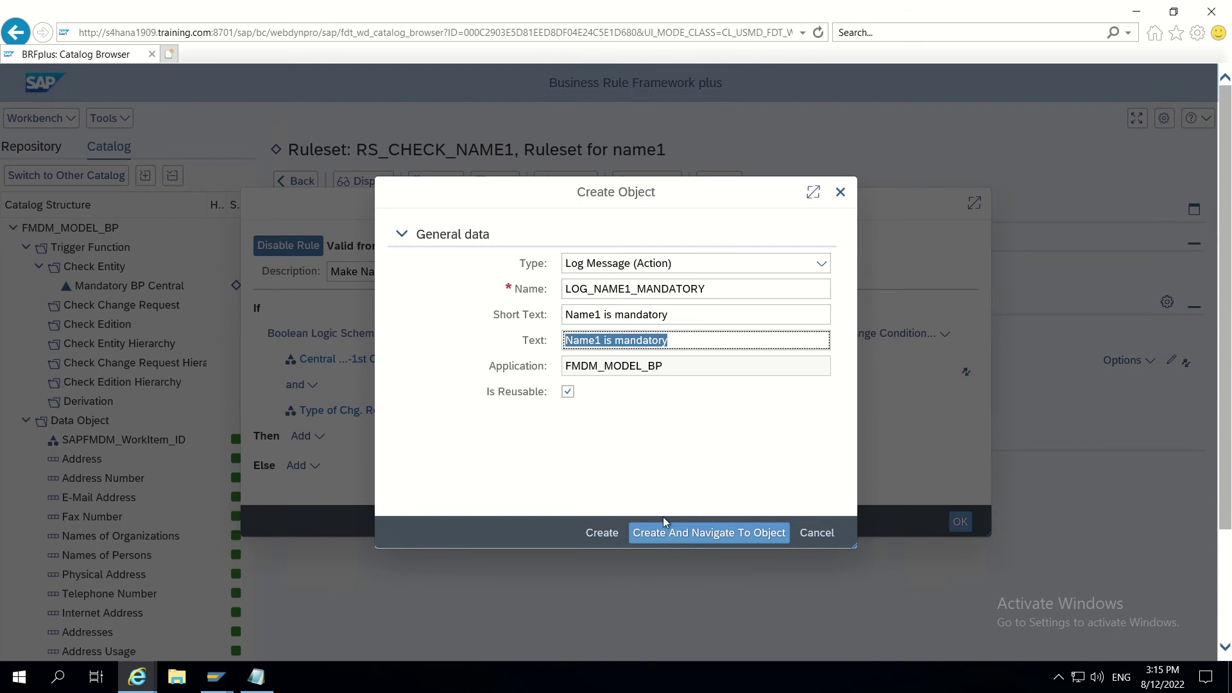
click(688, 539)
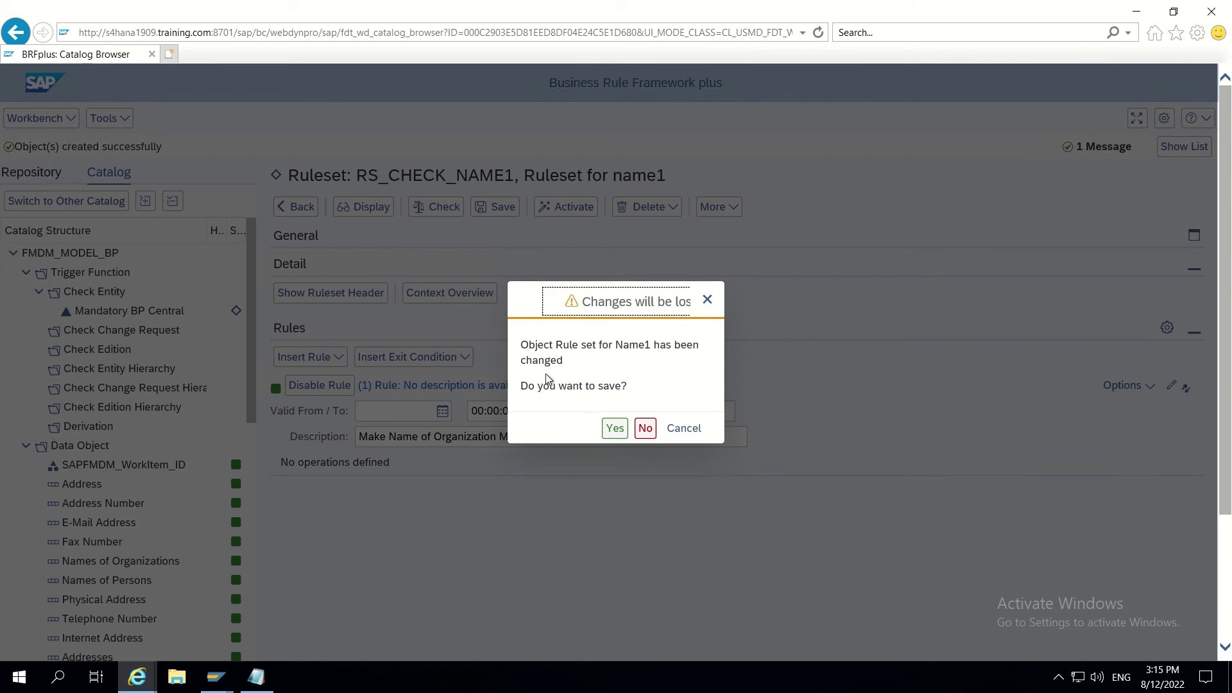
click(616, 435)
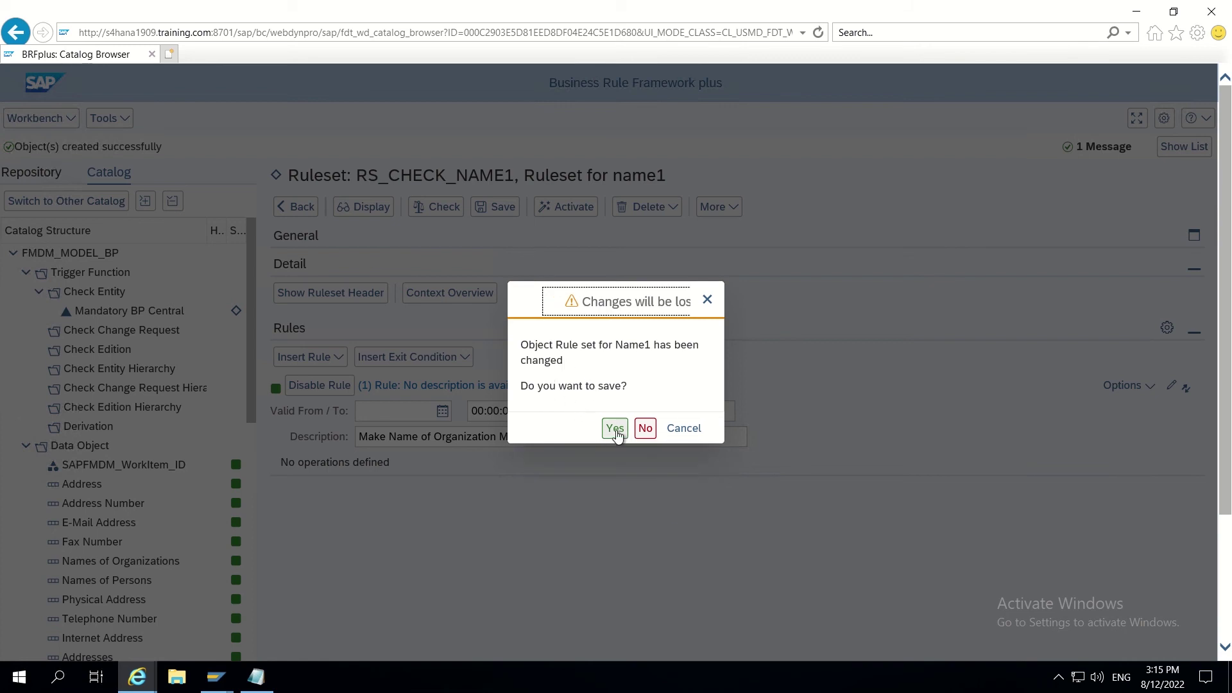
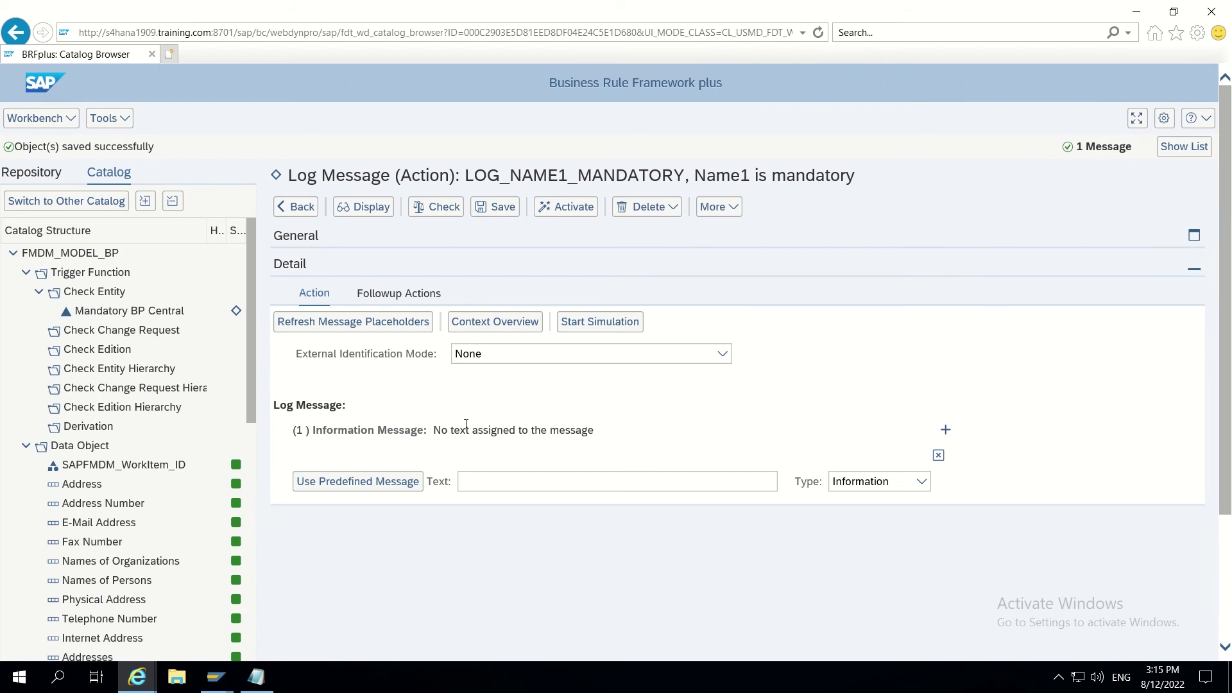
Step: Set the Name1 log message type to Error and type 'Name of Organisation should be fill…' as its text
click(921, 485)
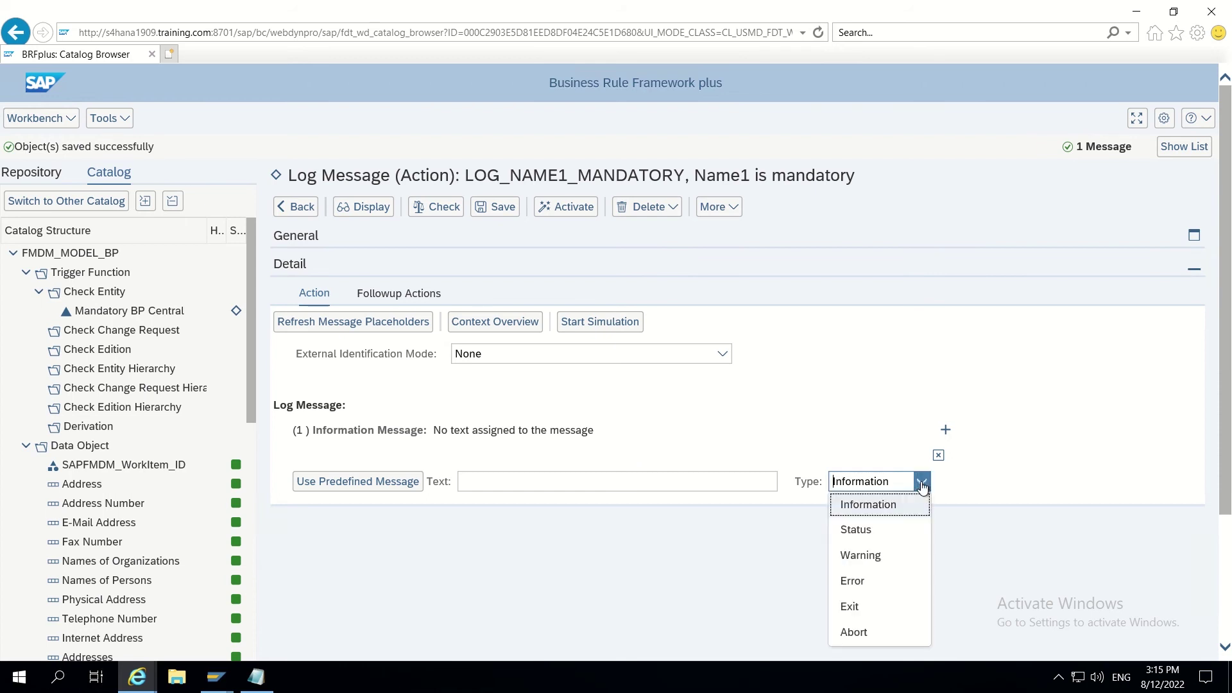
click(863, 577)
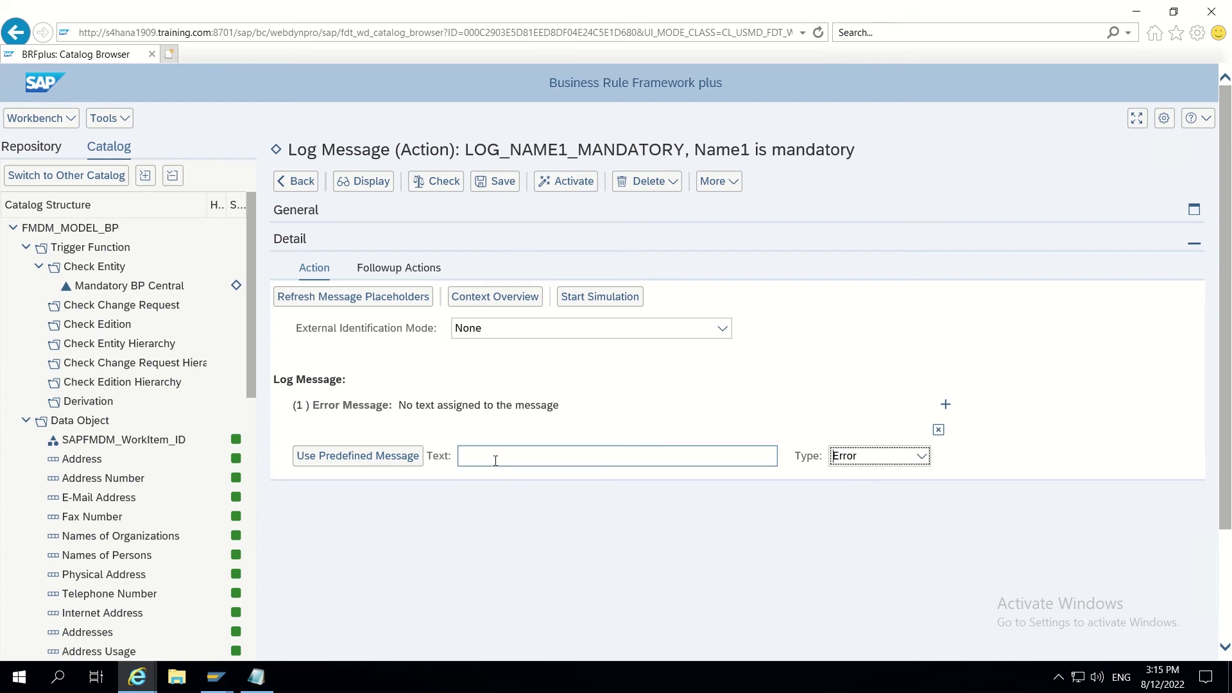
click(504, 456)
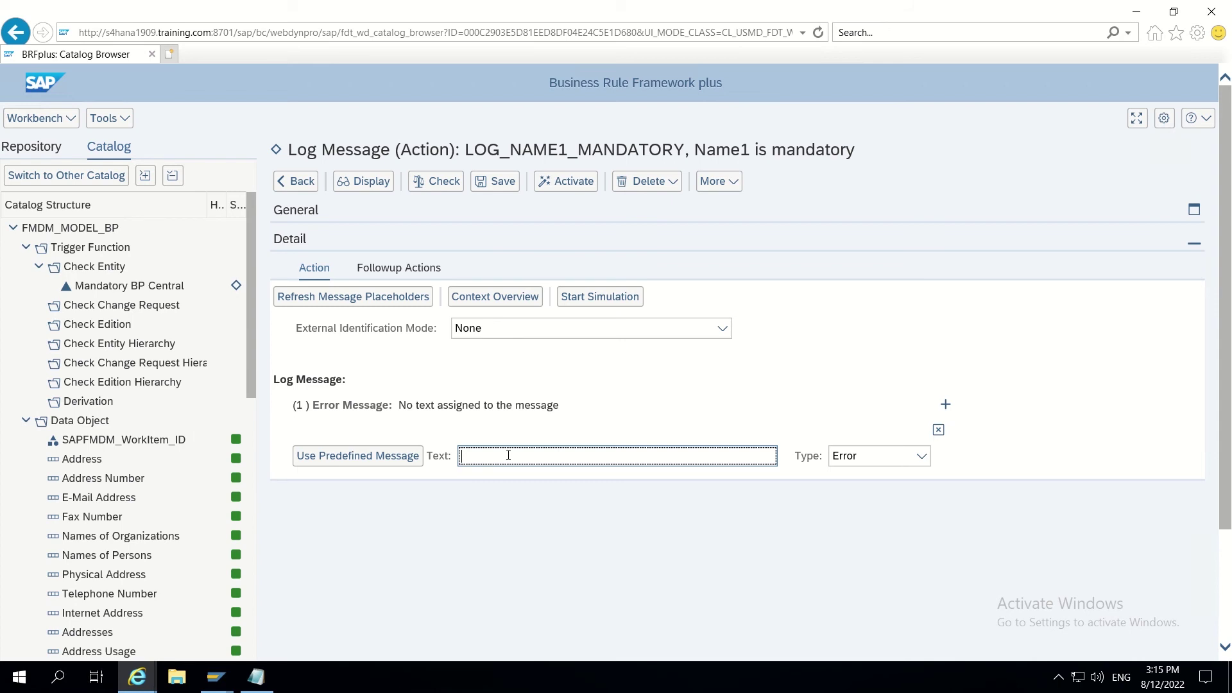
text(N)
text(ame of Or)
text(ganizti)
text(on)
key(BackSpace)
key(BackSpace)
key(BackSpace)
key(BackSpace)
key(BackSpace)
text(sation)
text(sho)
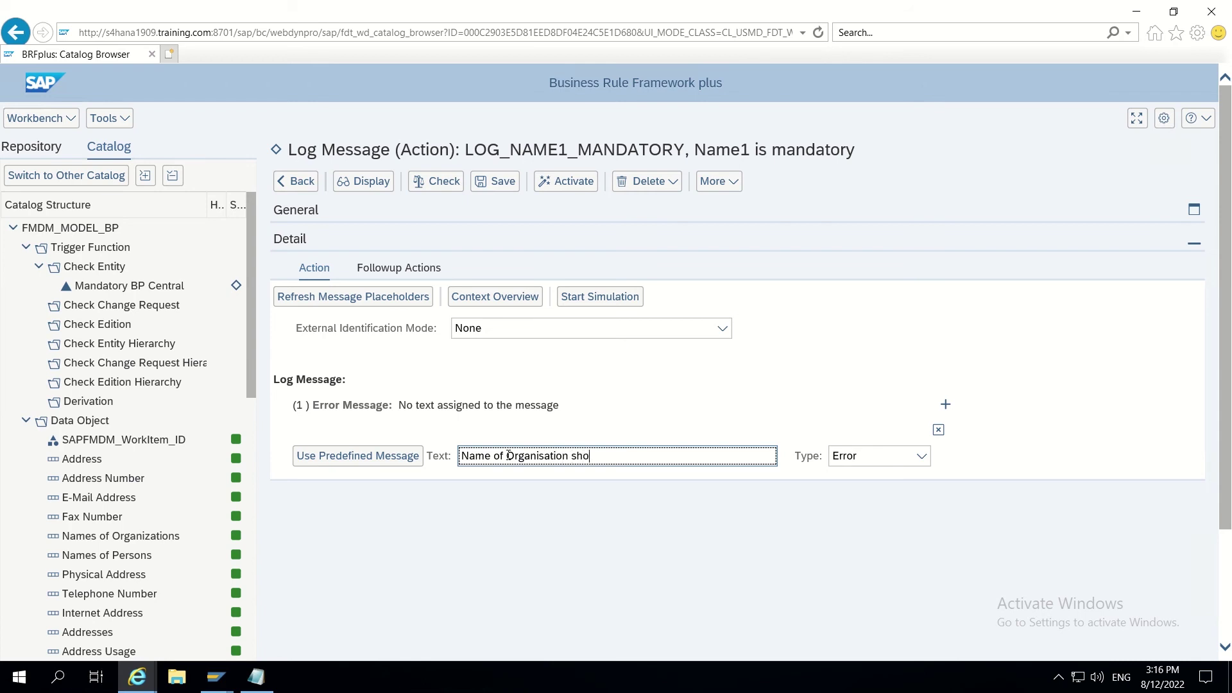
text(uld be filled)
Step: Save and activate the LOG_NAME1_MANDATORY log message action, then return to its ruleset
click(503, 184)
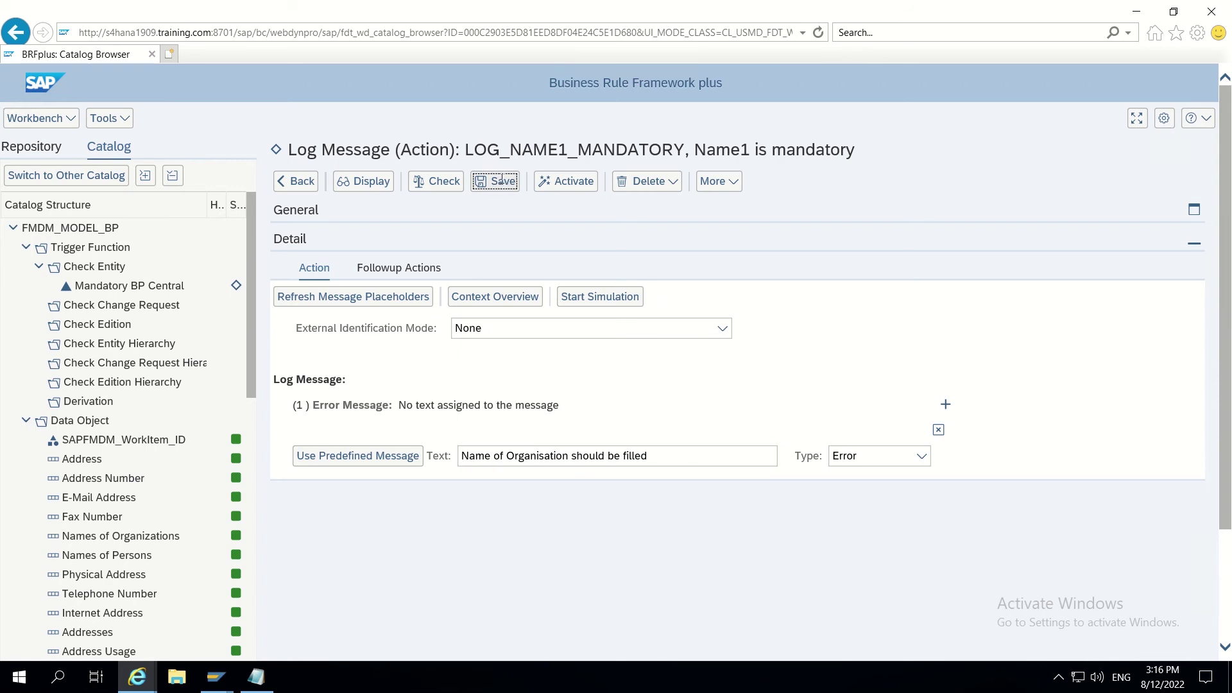
click(559, 214)
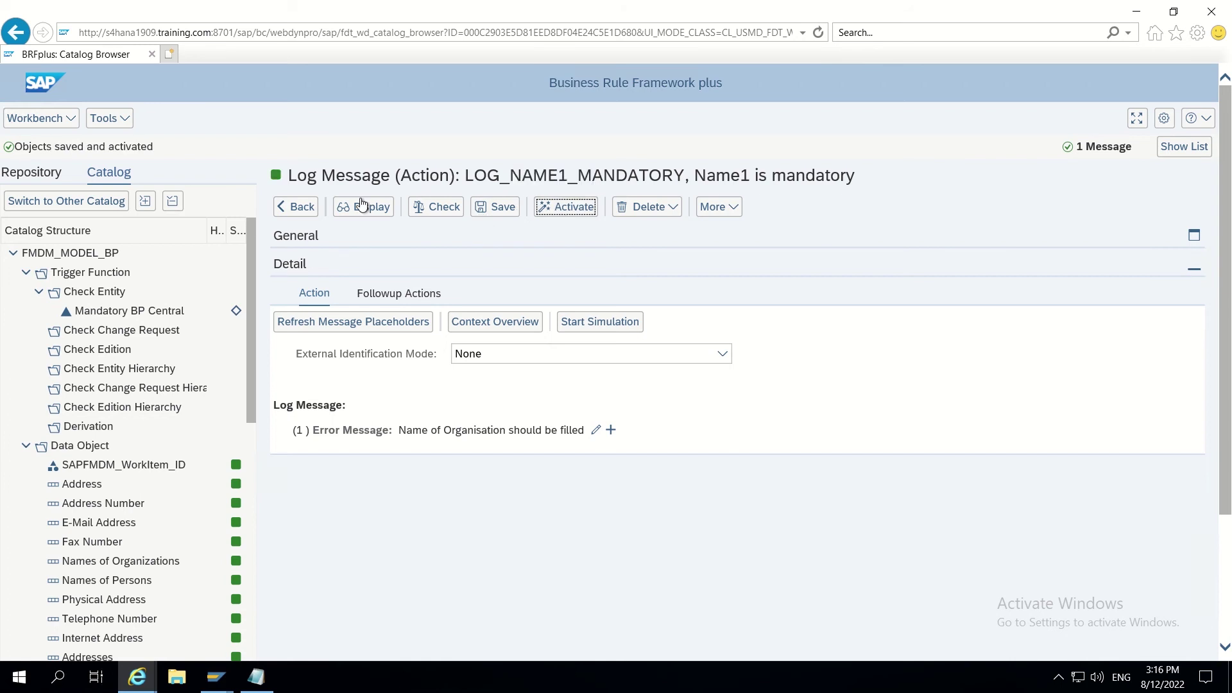
click(300, 207)
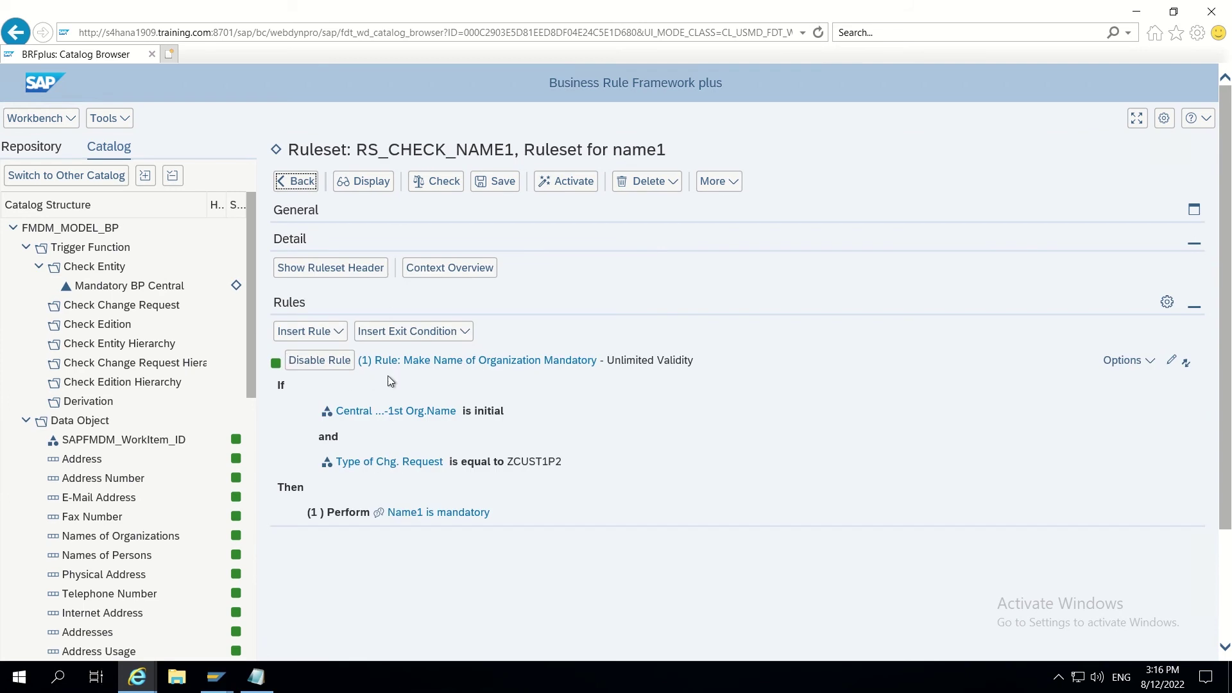
Step: Save and activate the RS_CHECK_NAME1 ruleset along with its referenced objects
click(517, 183)
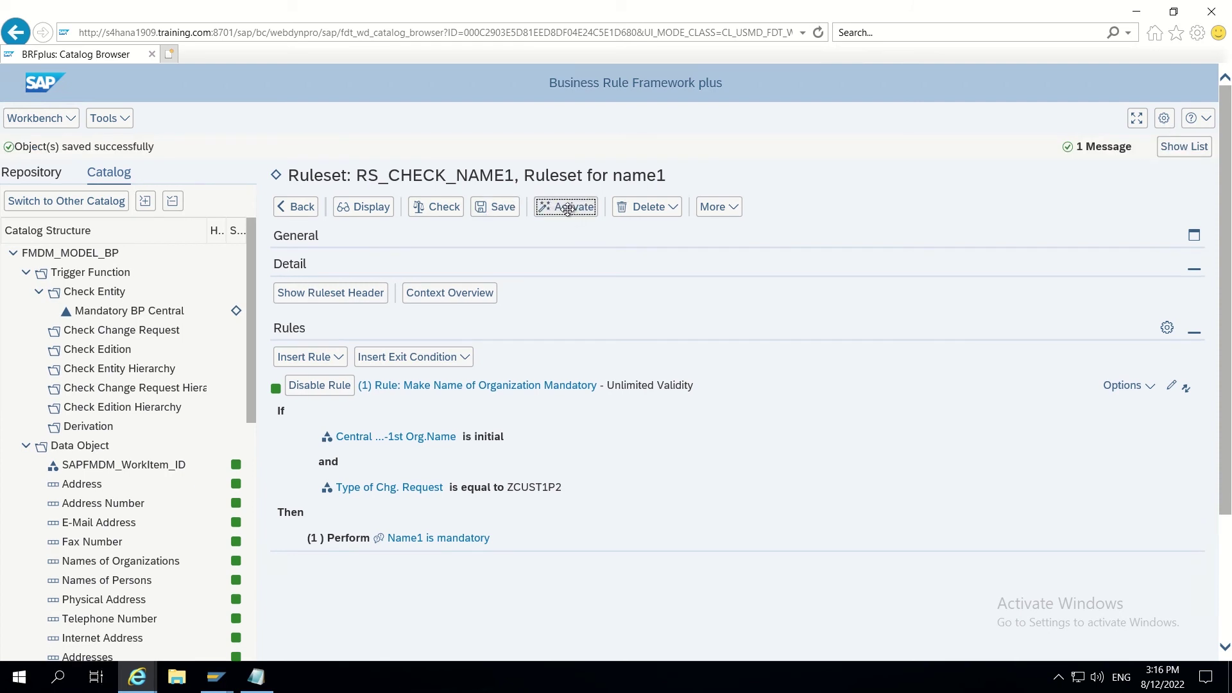
click(568, 207)
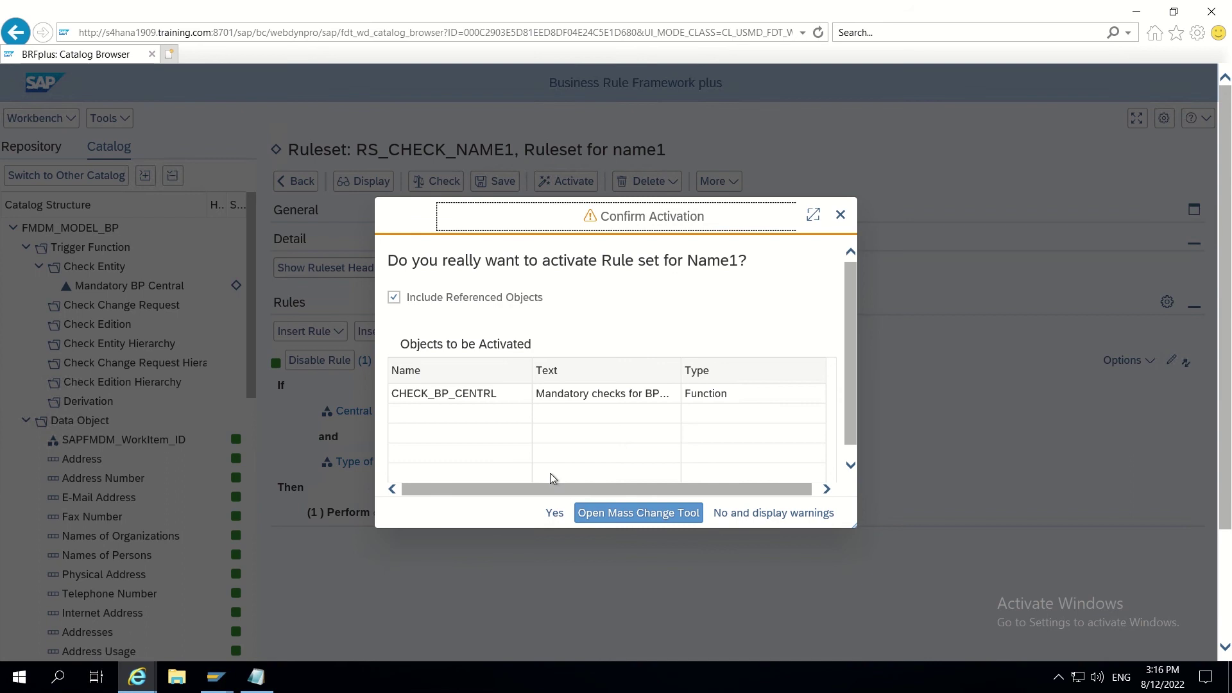
click(556, 512)
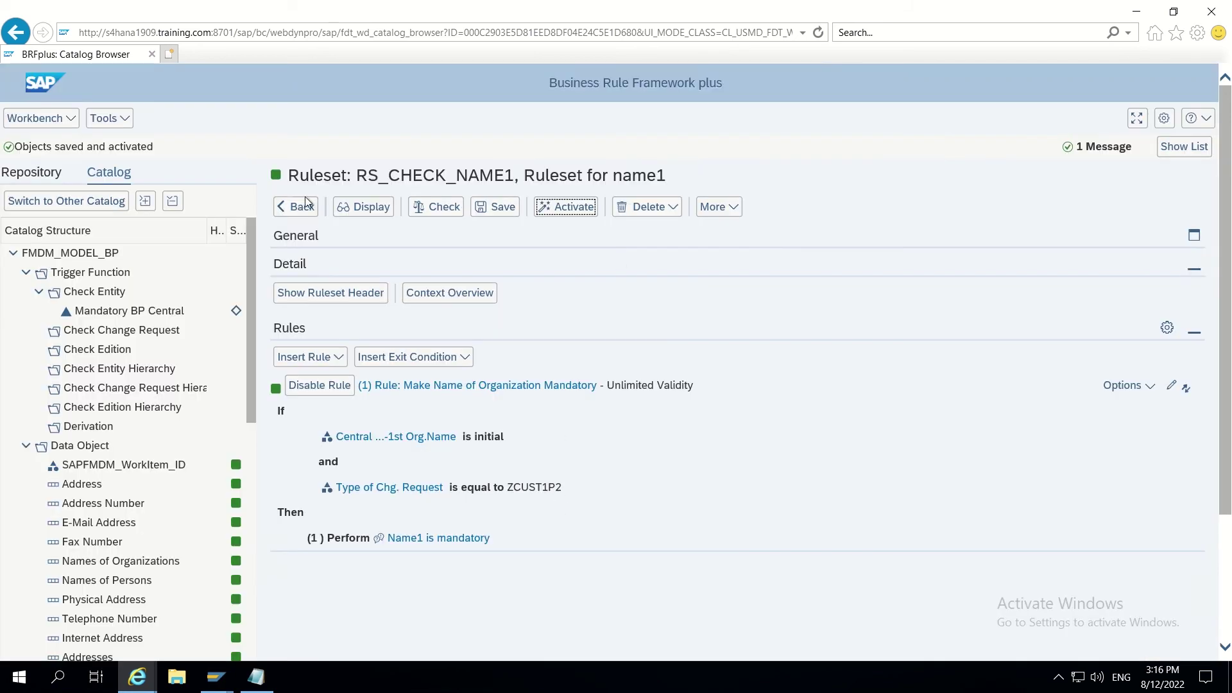
click(299, 208)
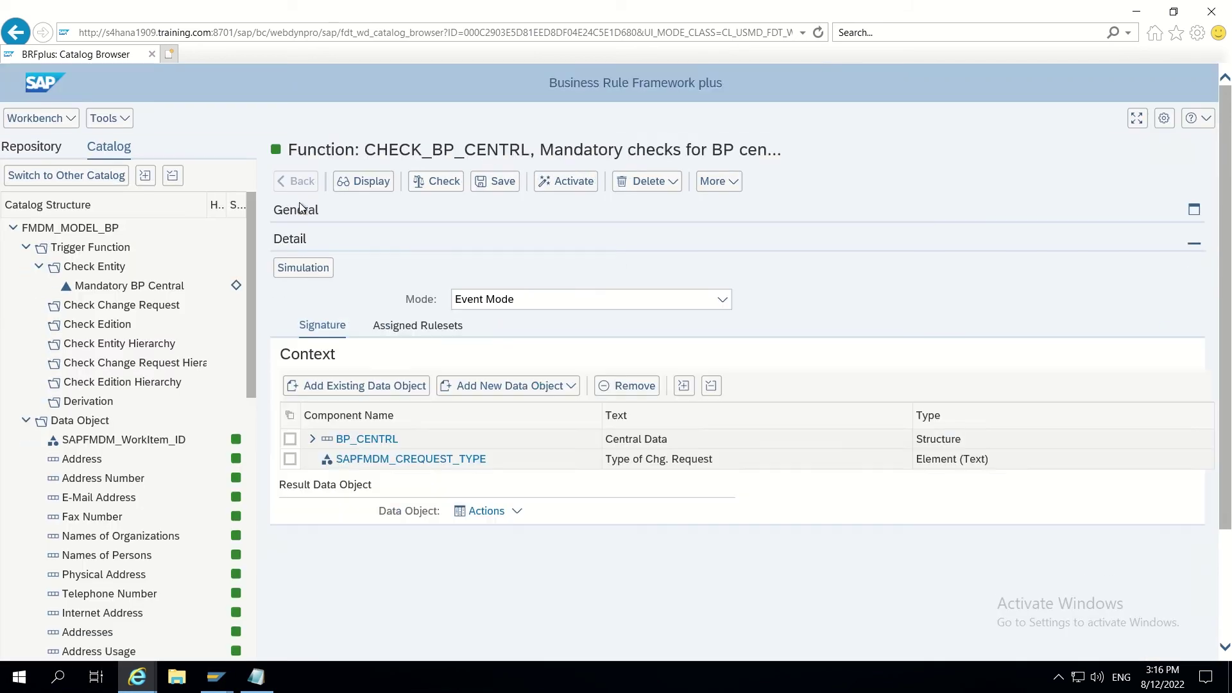
Step: Save and activate the CHECK_BP_CENTRL mandatory checks function
click(501, 182)
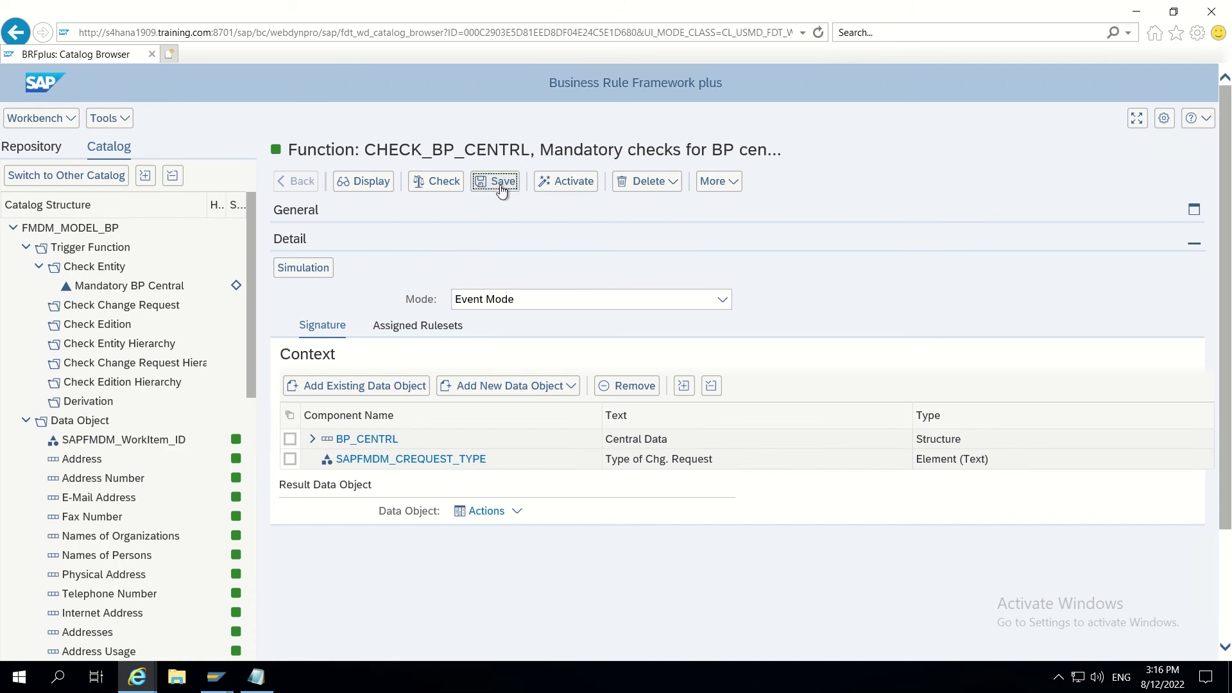
click(554, 209)
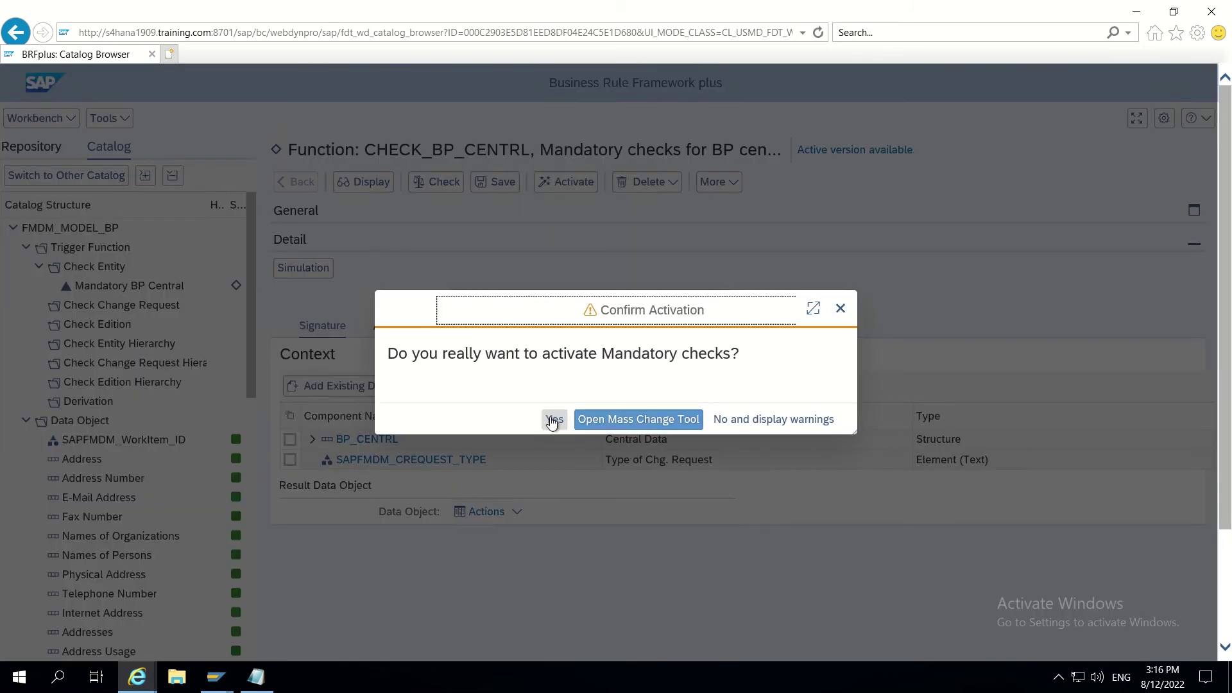
click(553, 417)
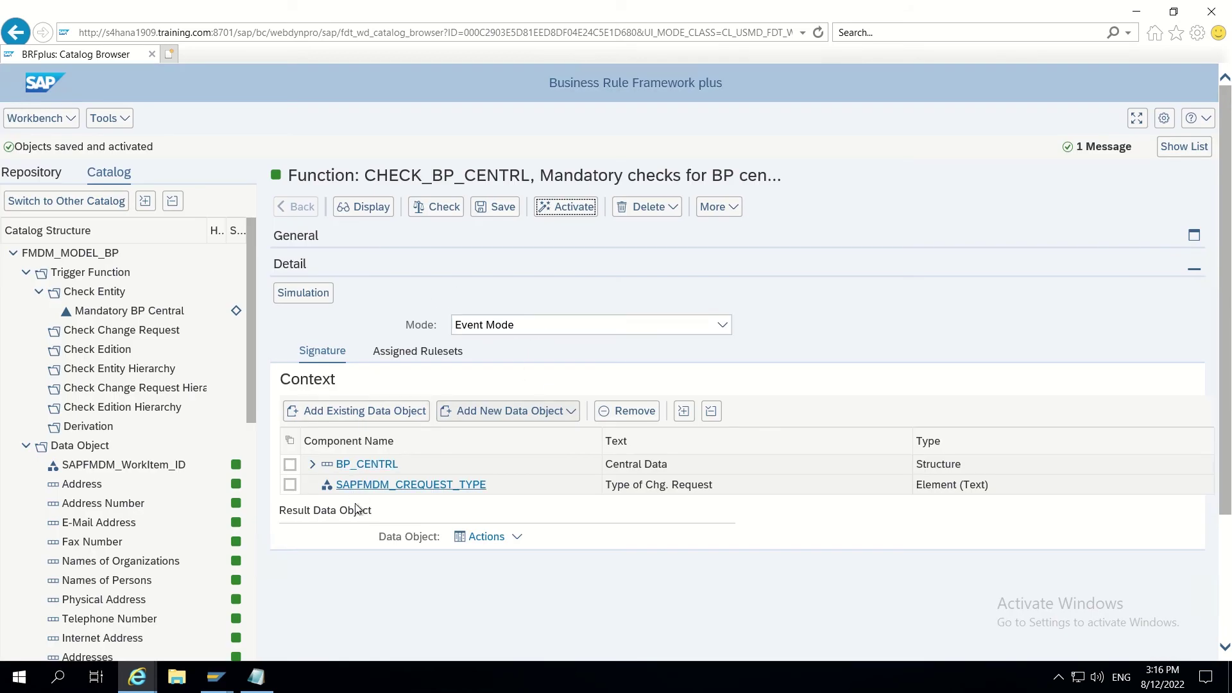
Step: Review the function's assigned rulesets and context, then reload the catalog browser page
click(426, 351)
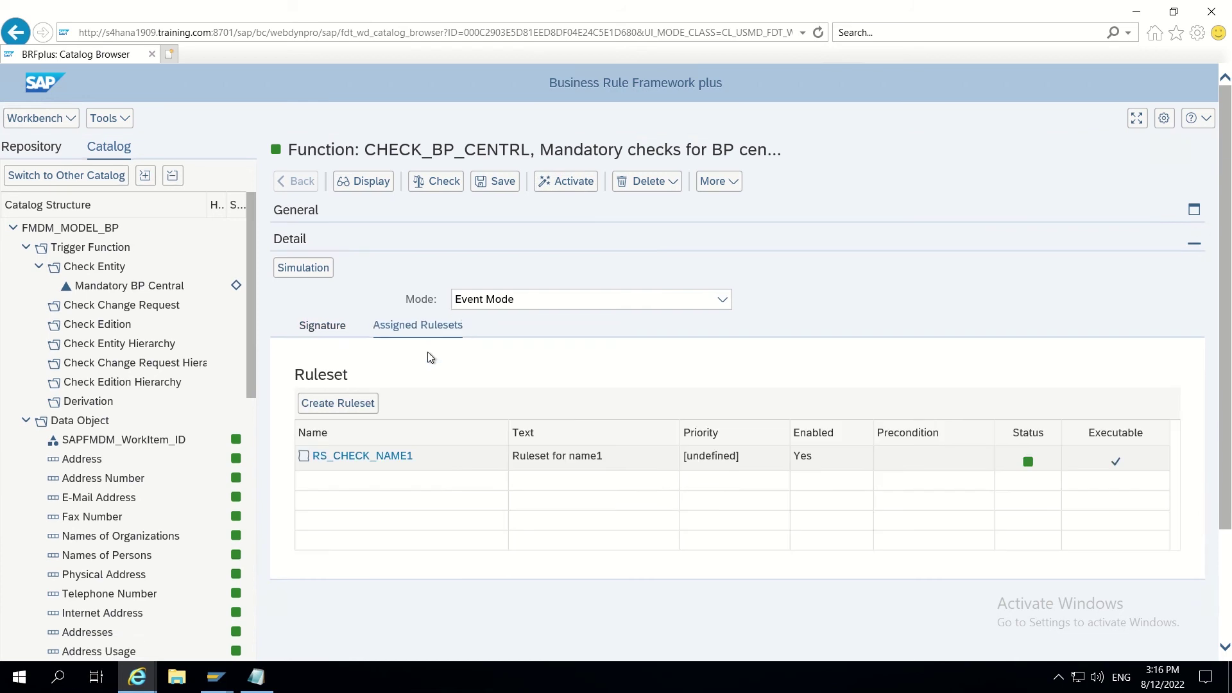
click(332, 326)
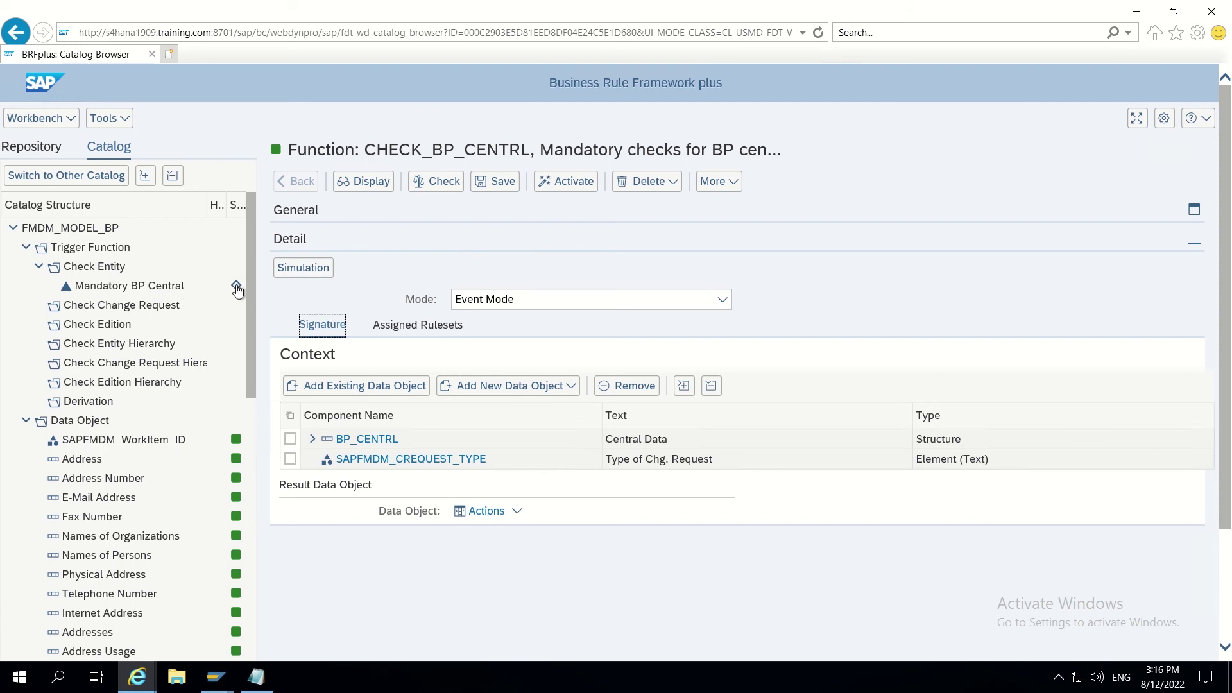
mouse_move(238, 291)
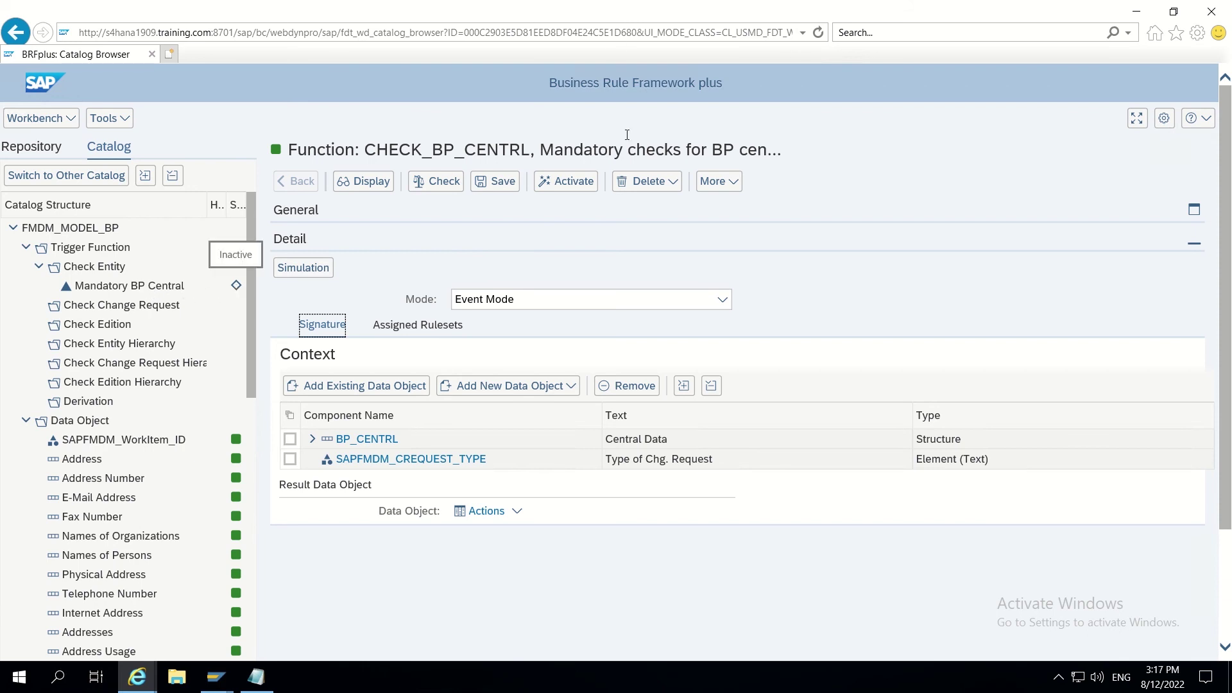
click(819, 32)
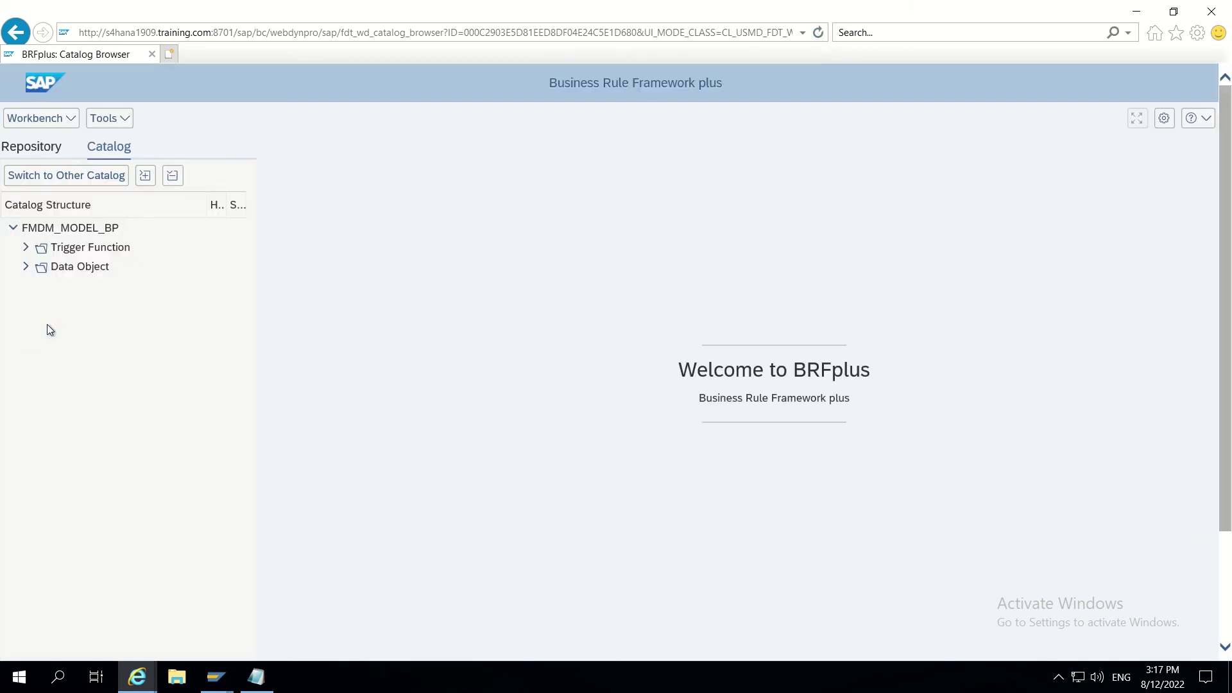
Step: Expand Trigger Function > Check Entity and bring up the Organization change request window
click(26, 248)
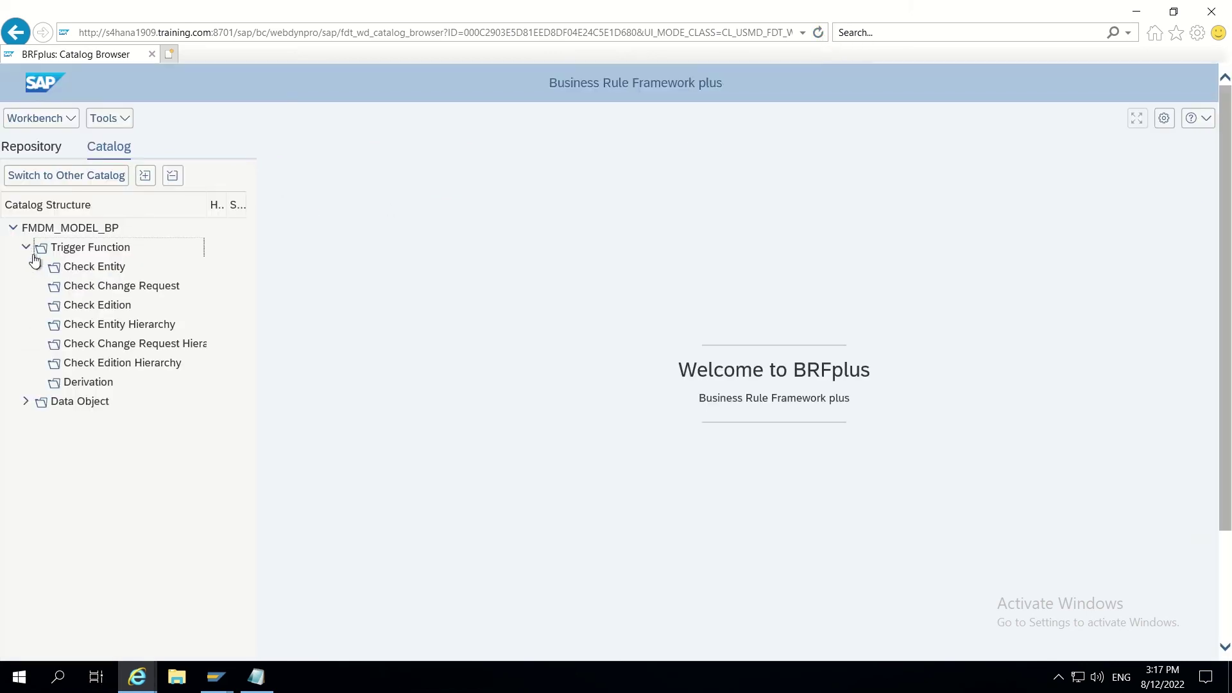
click(39, 267)
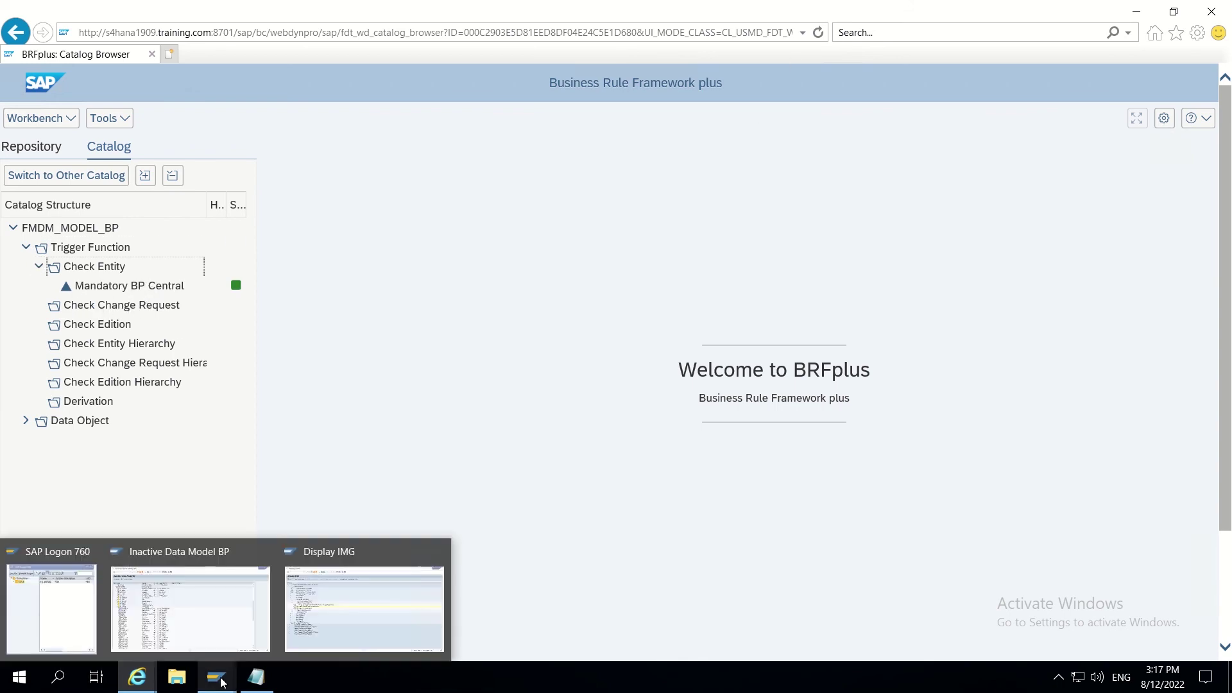
mouse_move(120, 690)
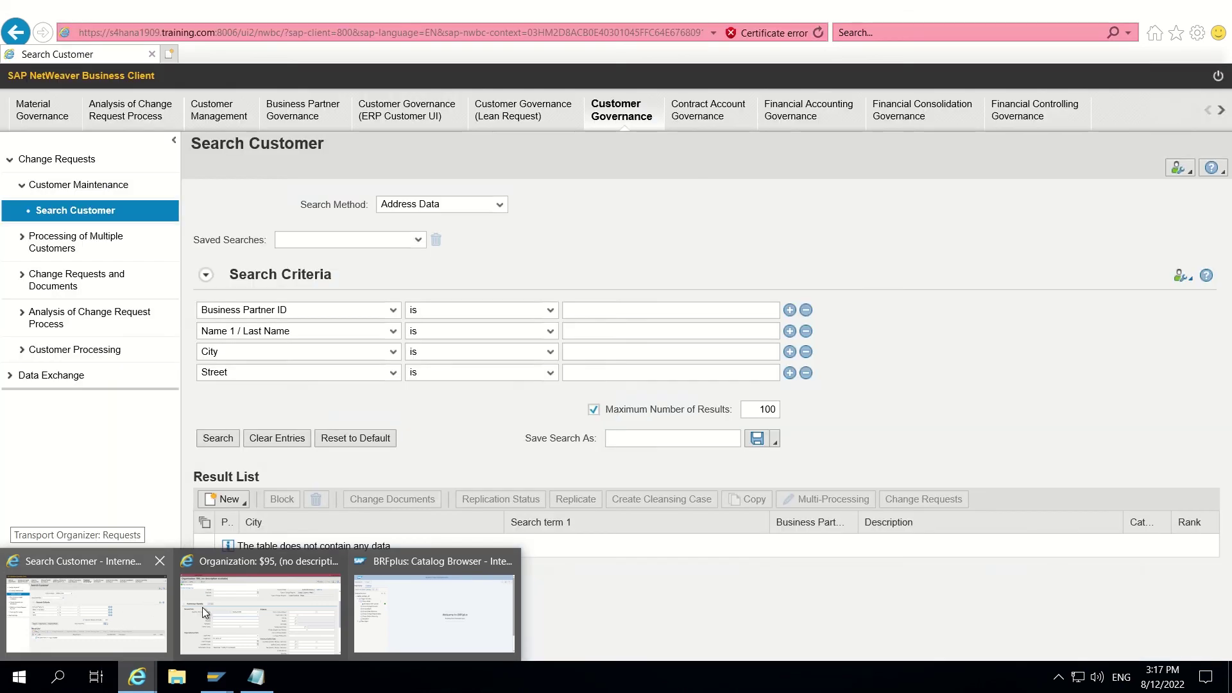
click(236, 607)
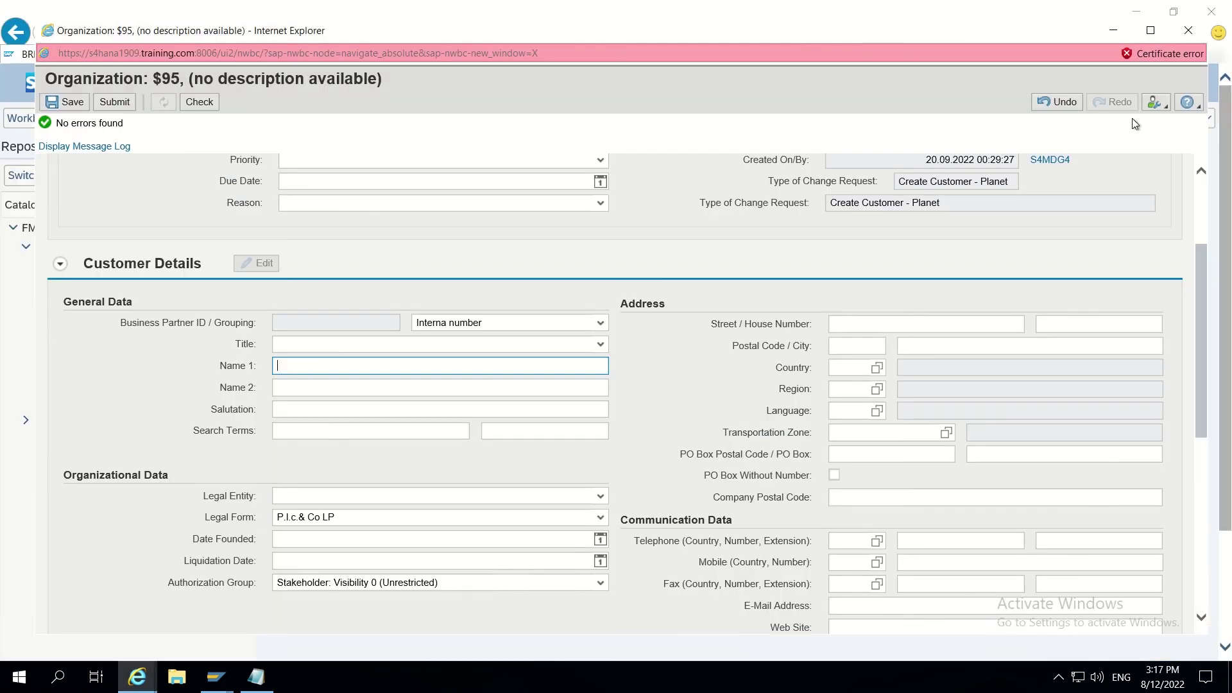
Step: Close the Organization request without saving and switch to the Search Customer window
click(1188, 31)
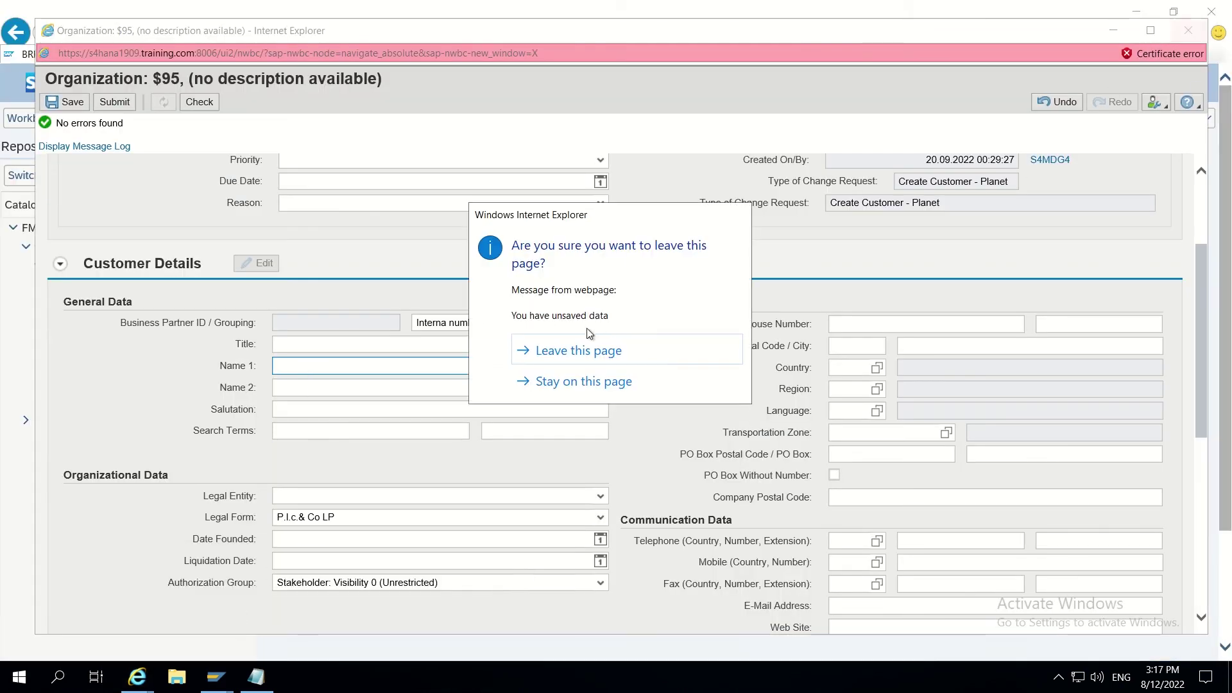
click(579, 352)
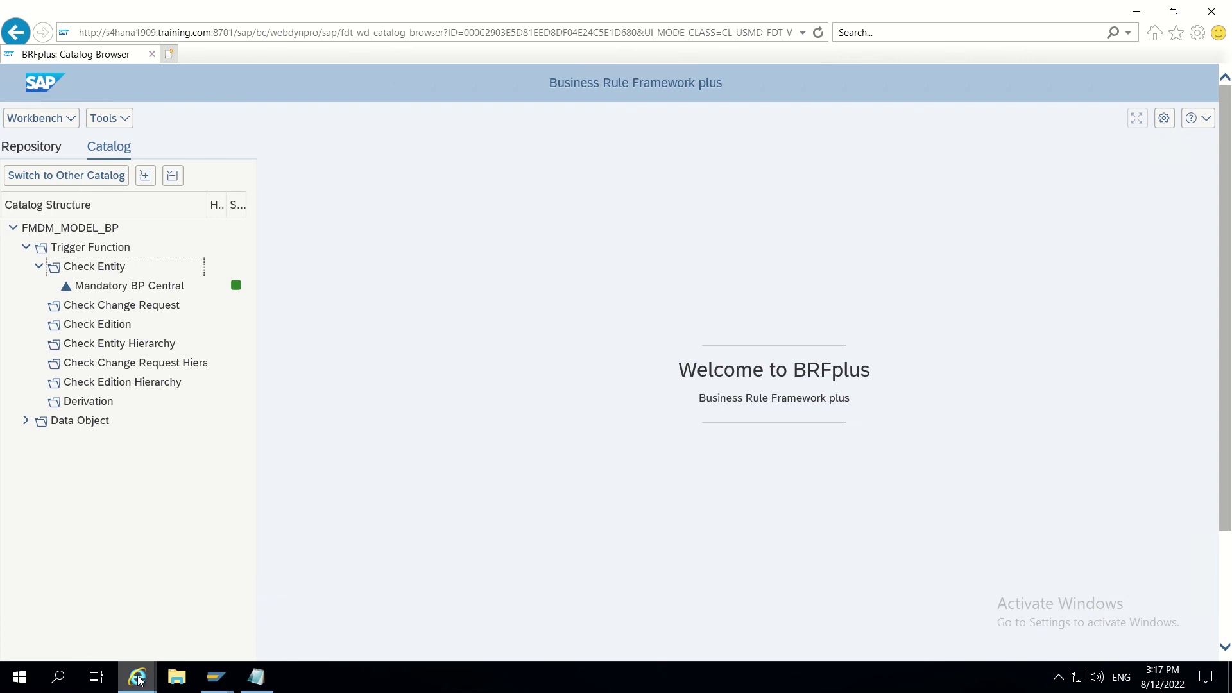
mouse_move(138, 679)
click(137, 608)
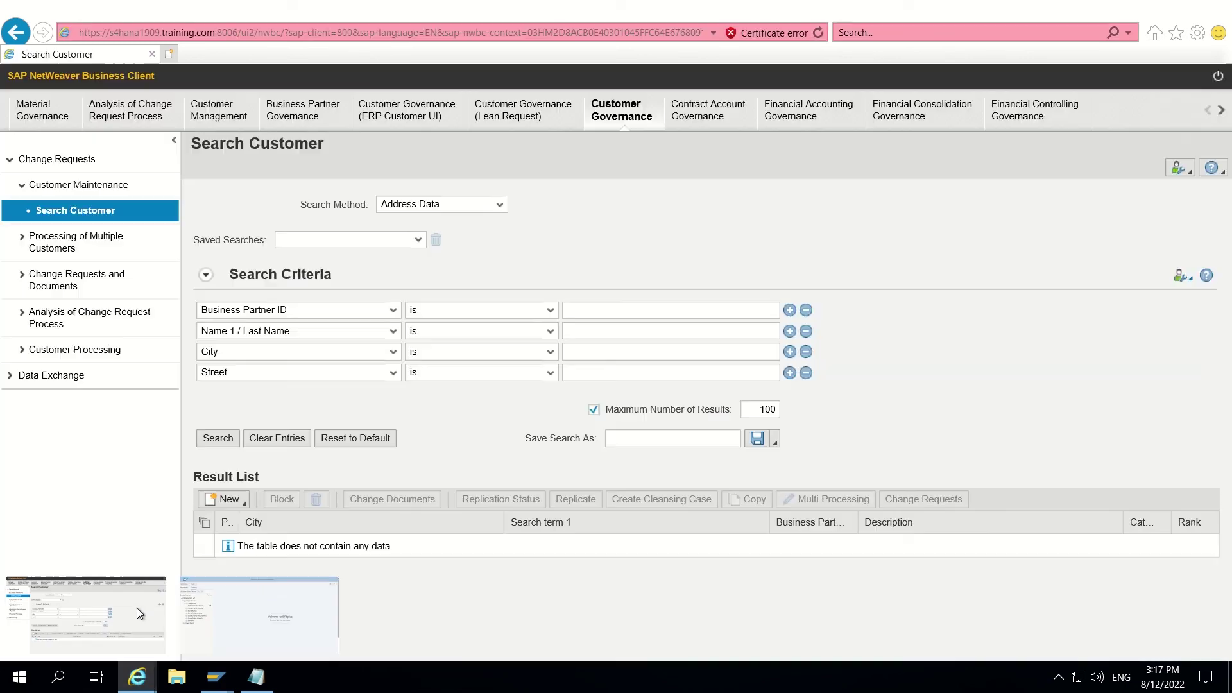
Step: Start a new organization customer request of type Create Customer - Planet
click(225, 504)
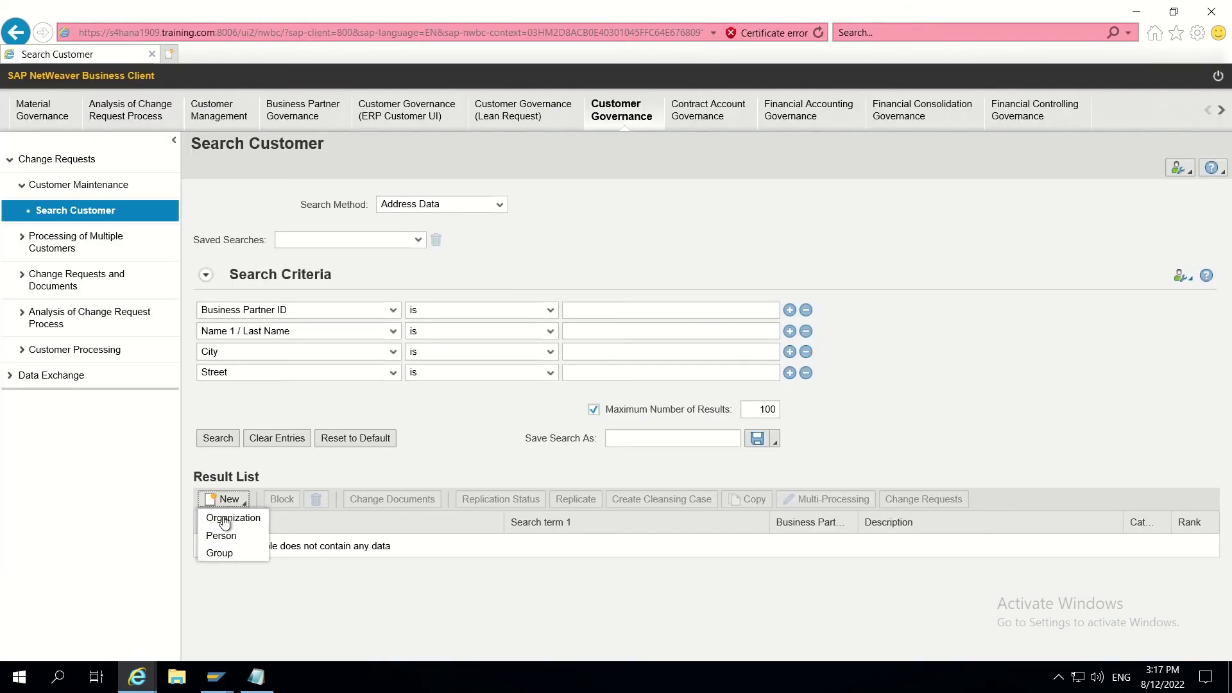
click(225, 520)
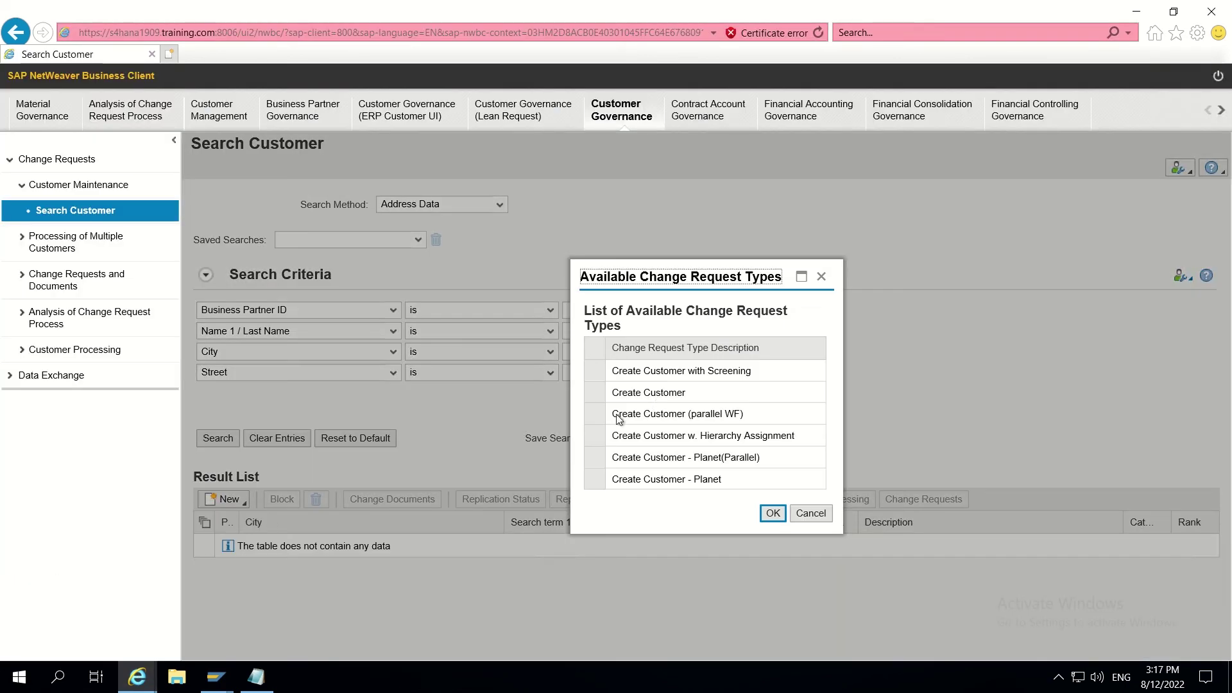
click(603, 481)
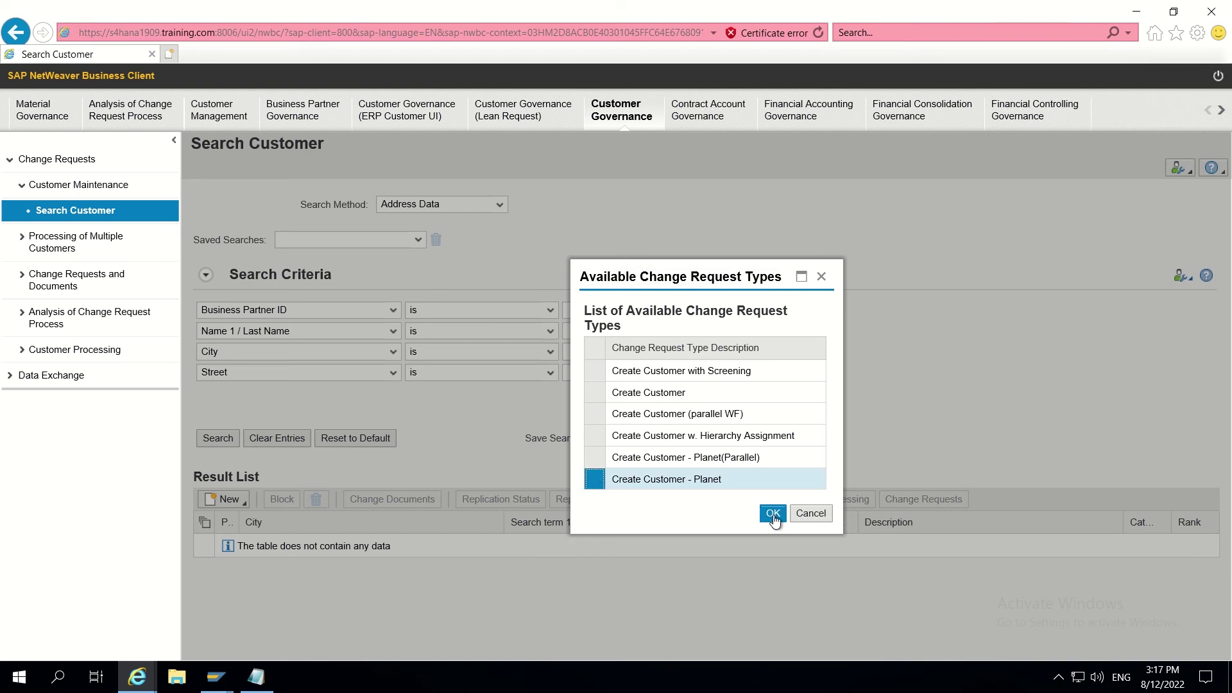
click(774, 515)
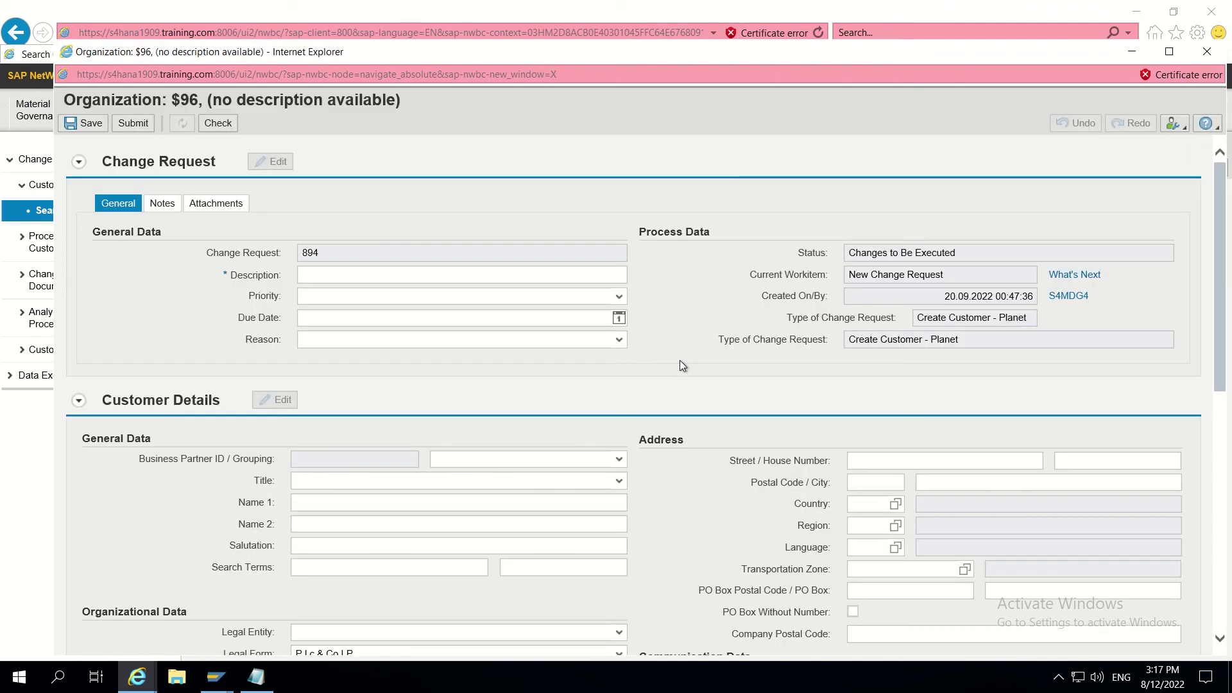
Step: Give change request 894 the description TEST and run the check
click(380, 271)
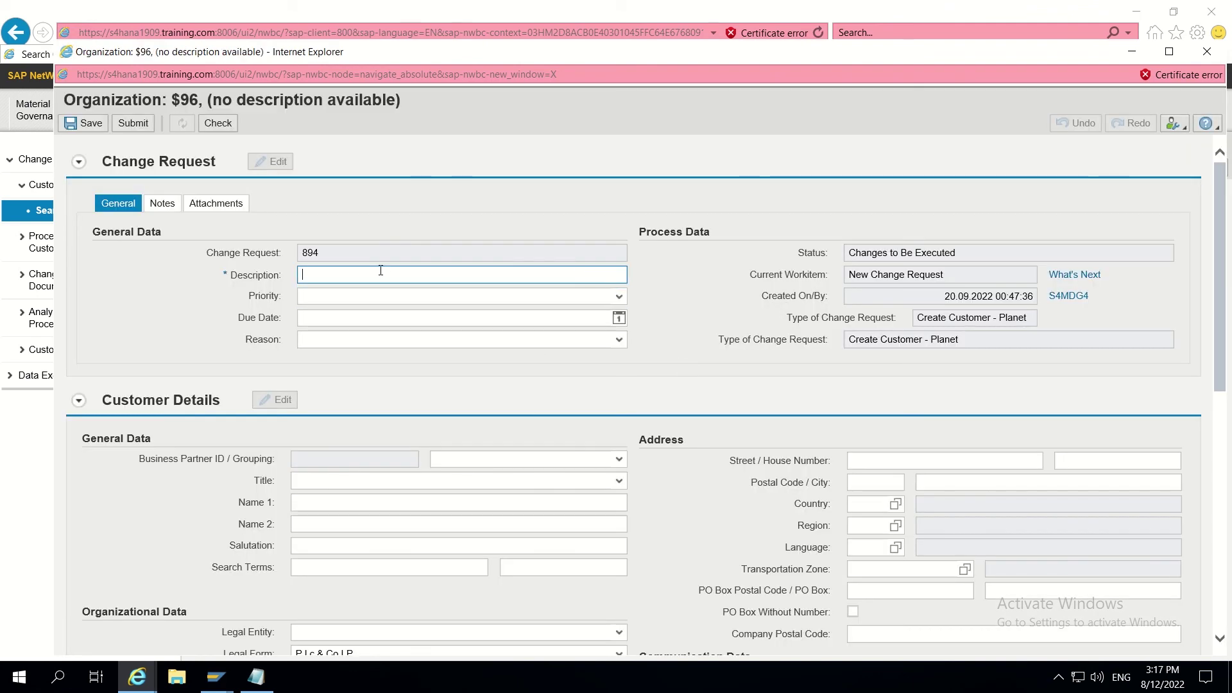
text(TEST)
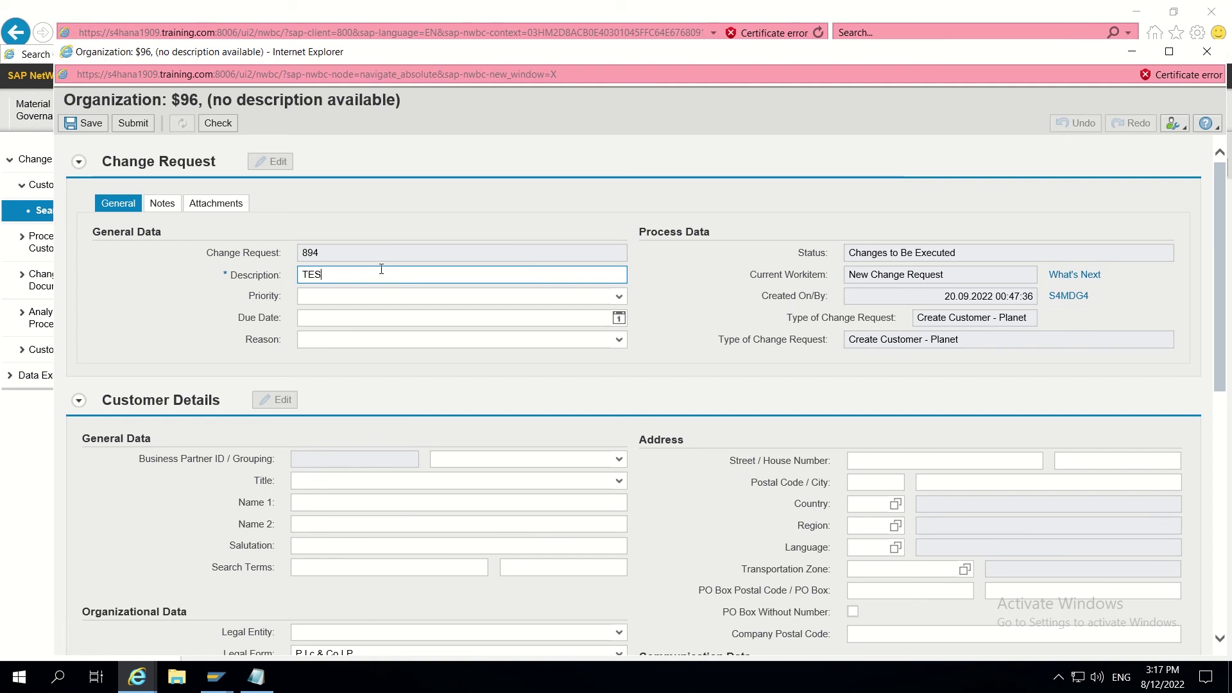
click(224, 128)
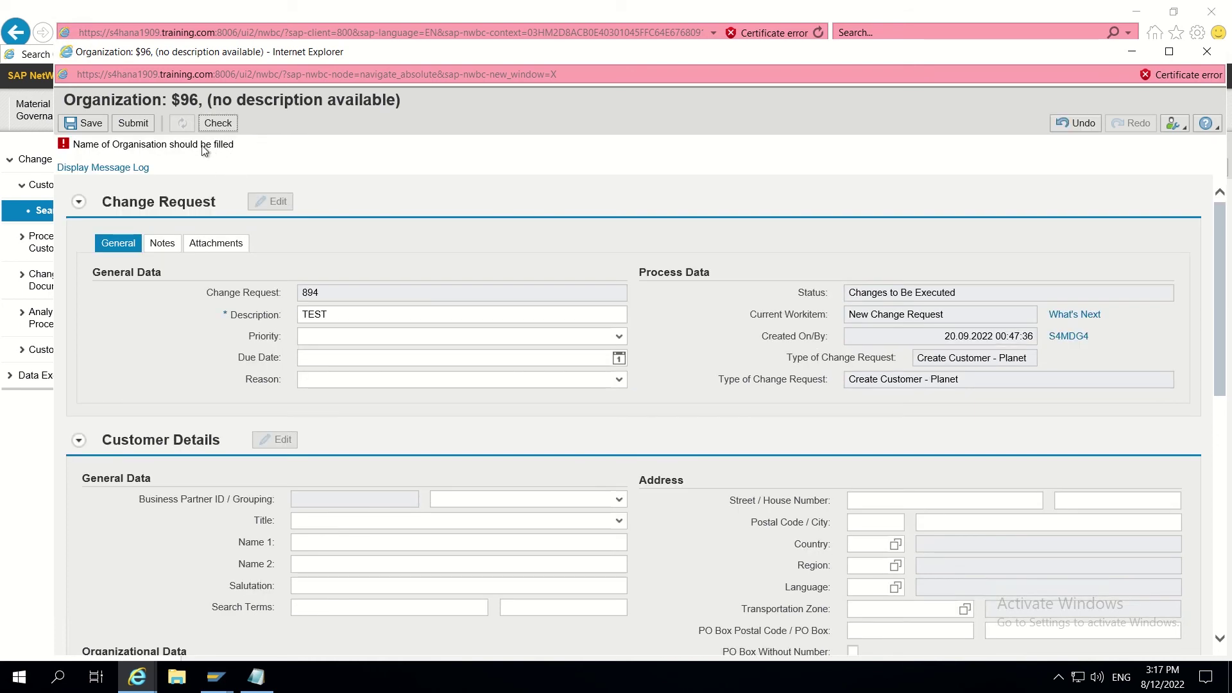
Step: Enter SAP INC as Name 1 and check the request
scroll(375, 388, down, 3)
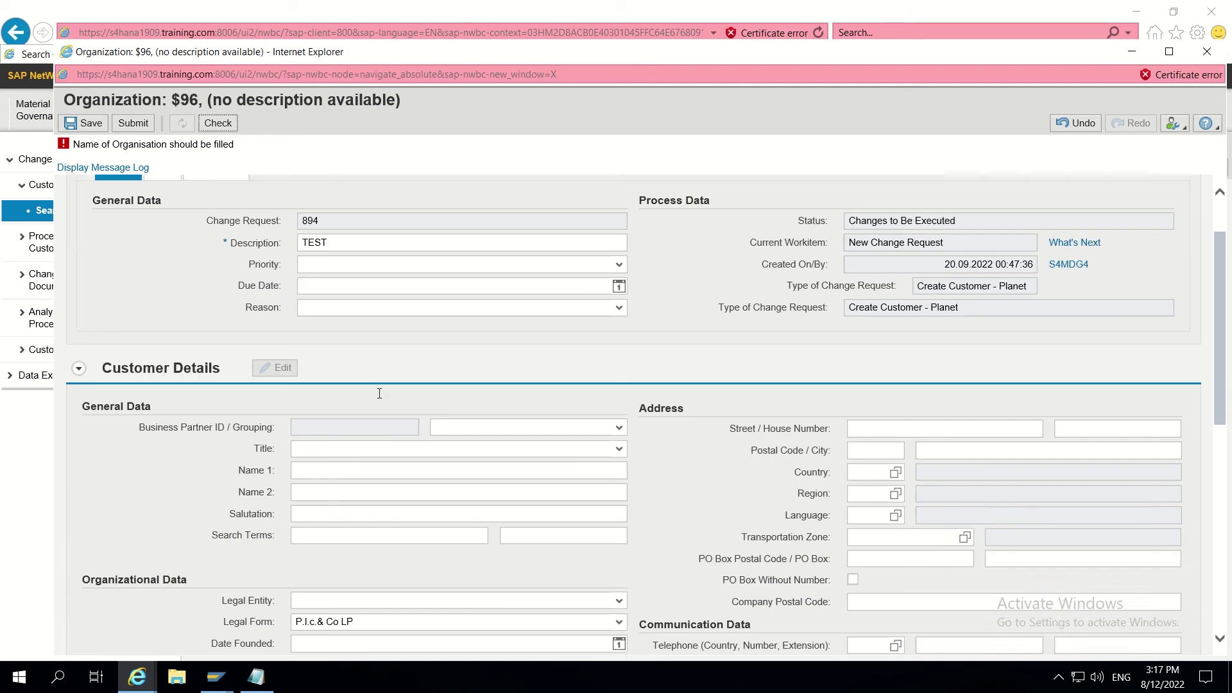
click(300, 398)
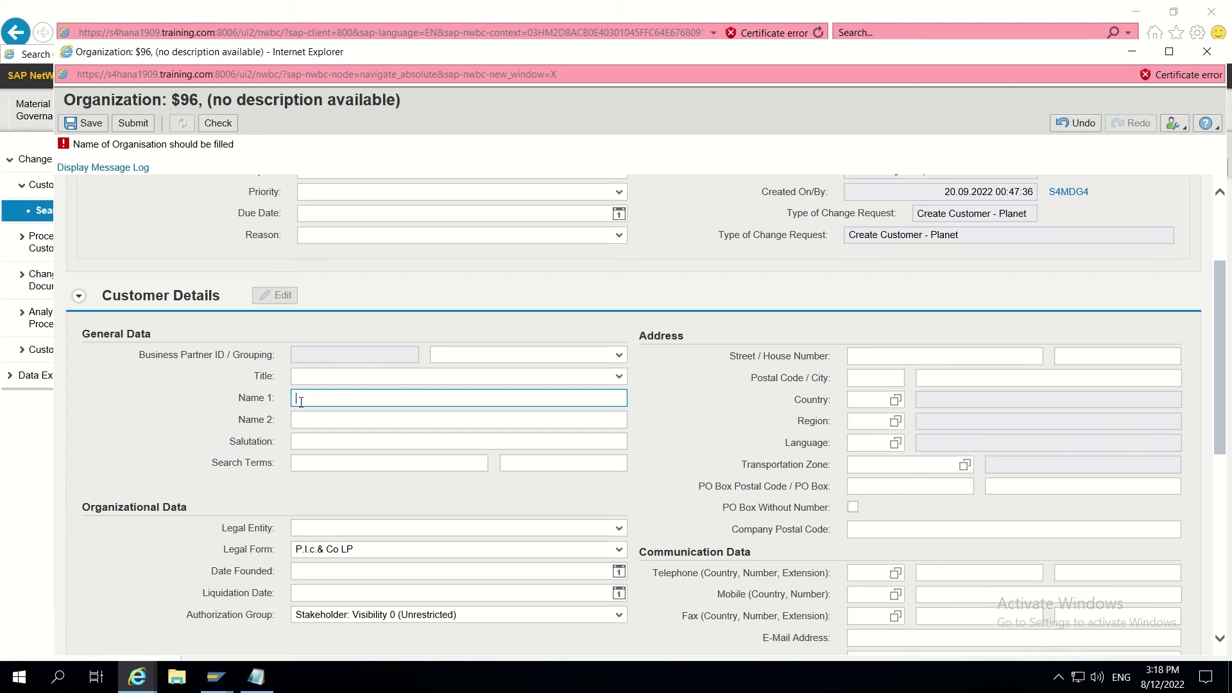
text(SAP INC)
click(224, 127)
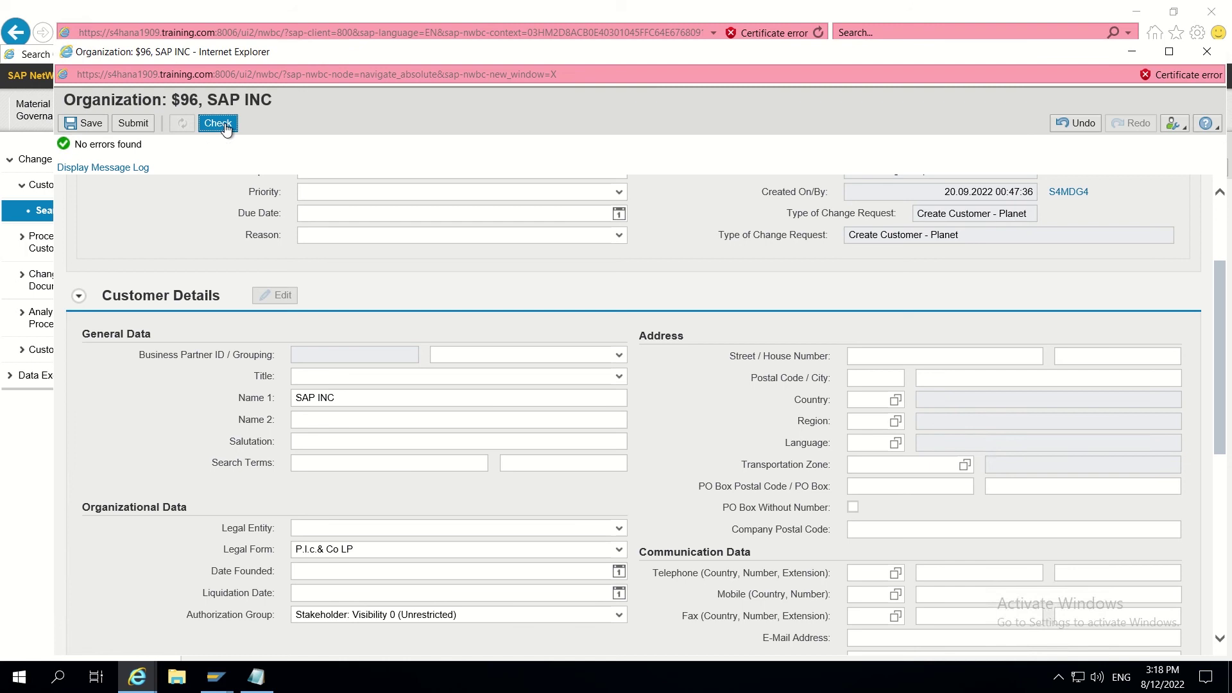
Step: Check again with Name 1 emptied, then close the request, discarding unsaved data
click(346, 397)
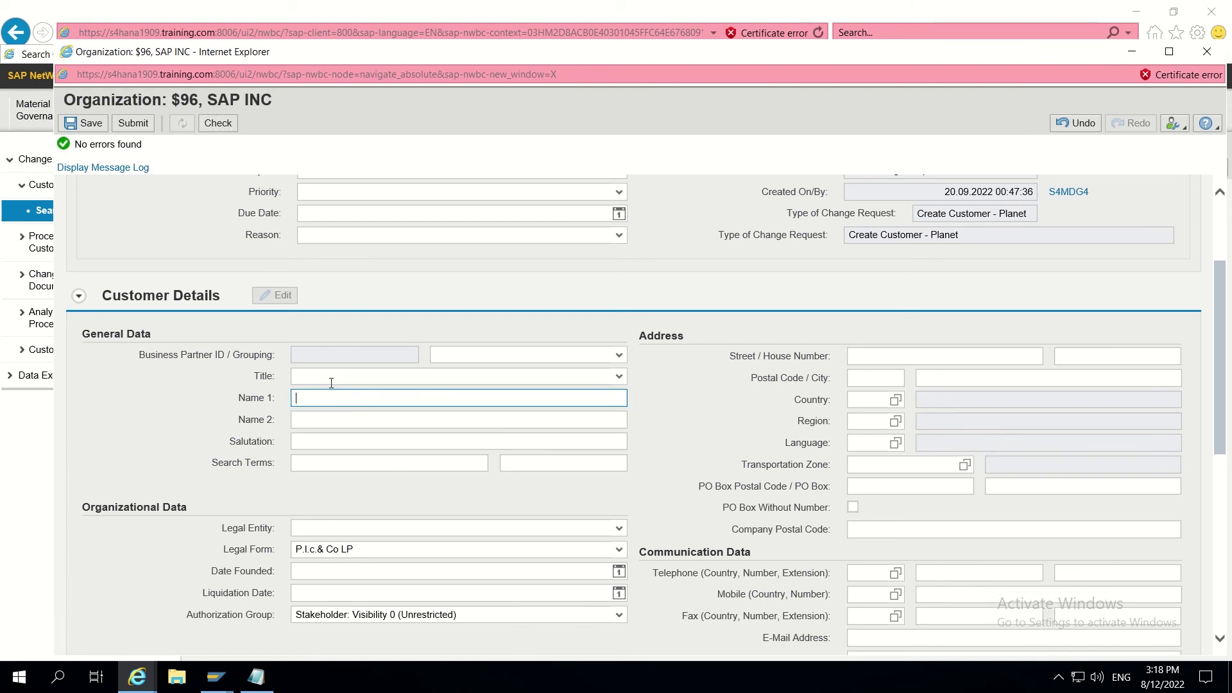
click(227, 128)
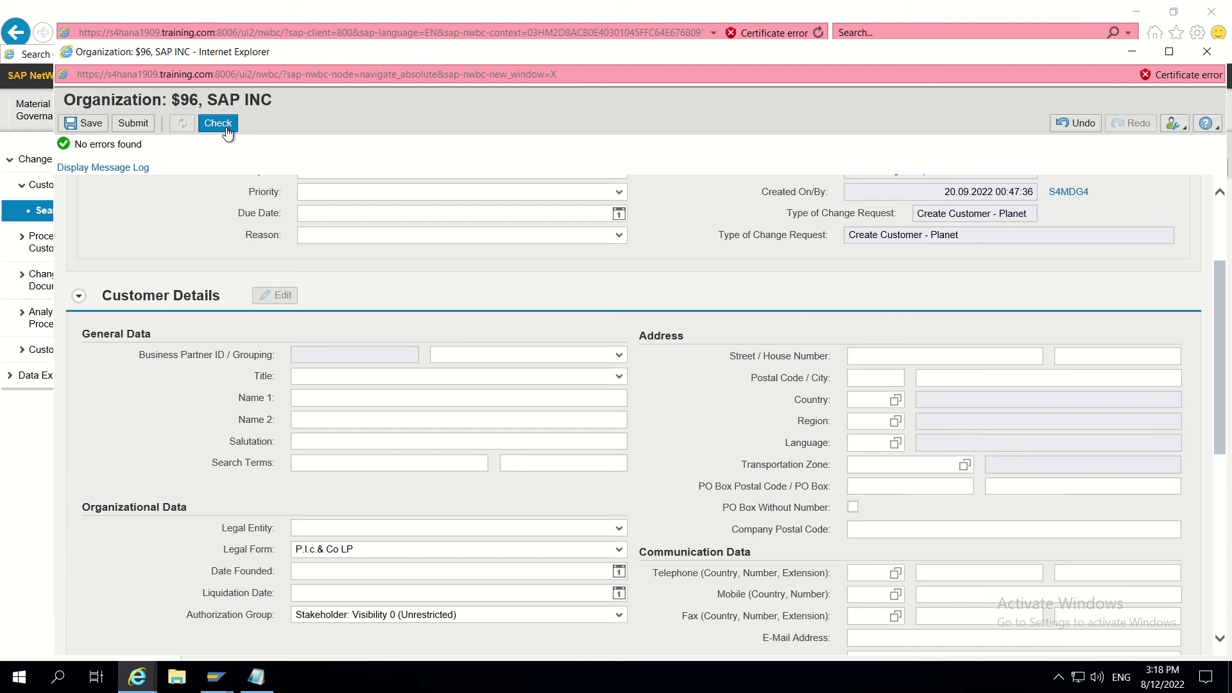
click(228, 131)
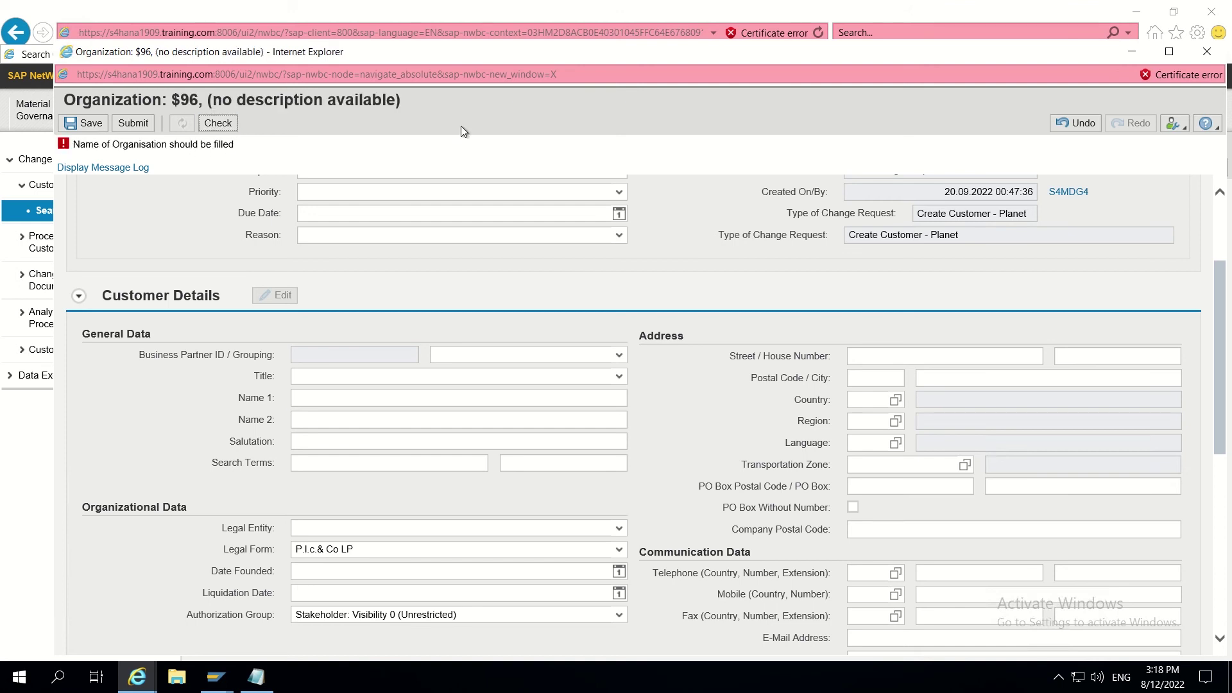
click(1207, 52)
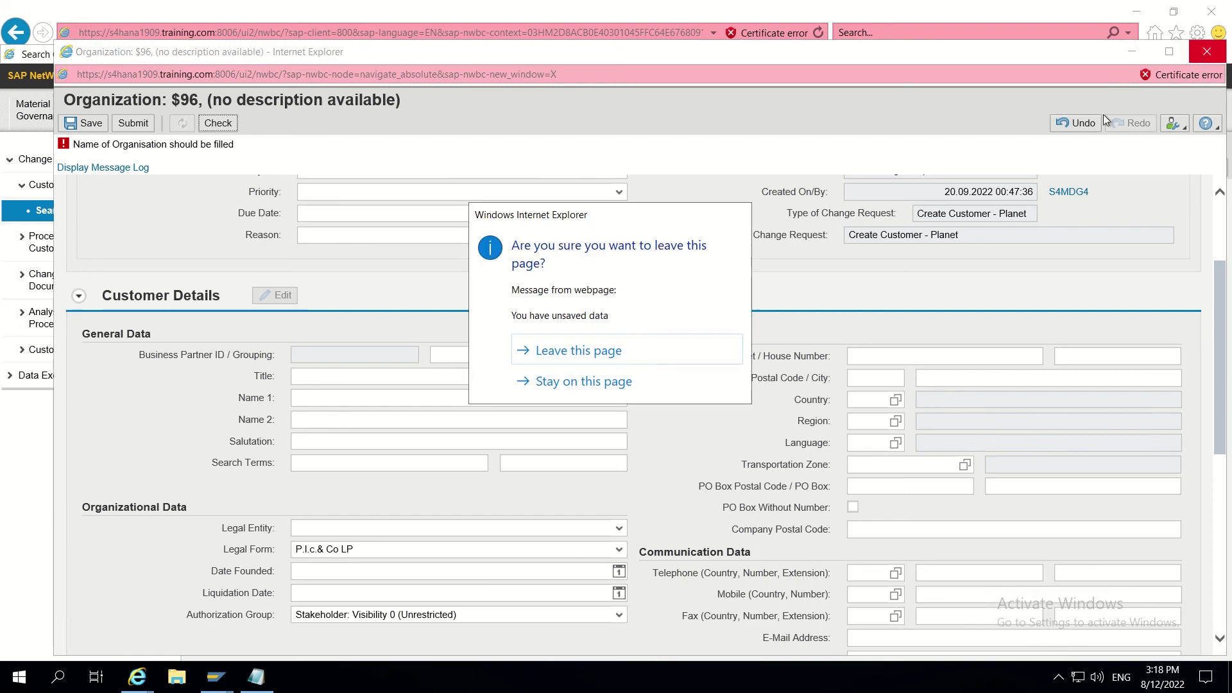
click(570, 350)
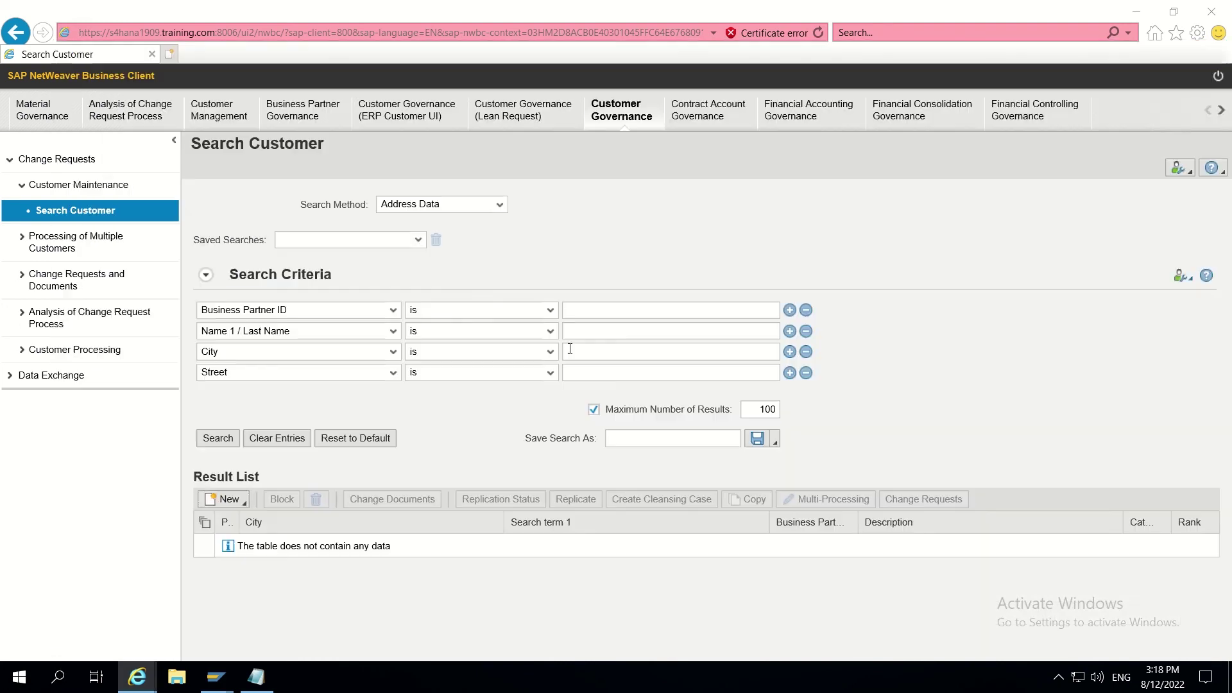
Step: Start a new organization request of type Create Customer - Planet(Parallel)
click(238, 501)
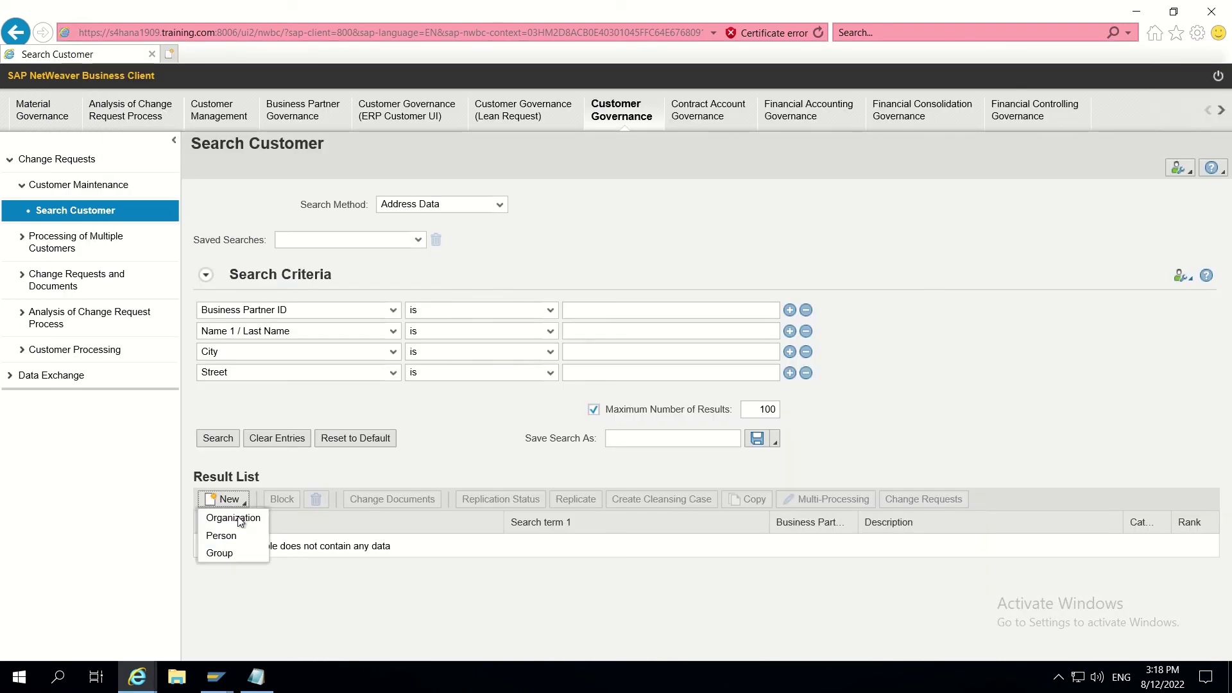
click(238, 518)
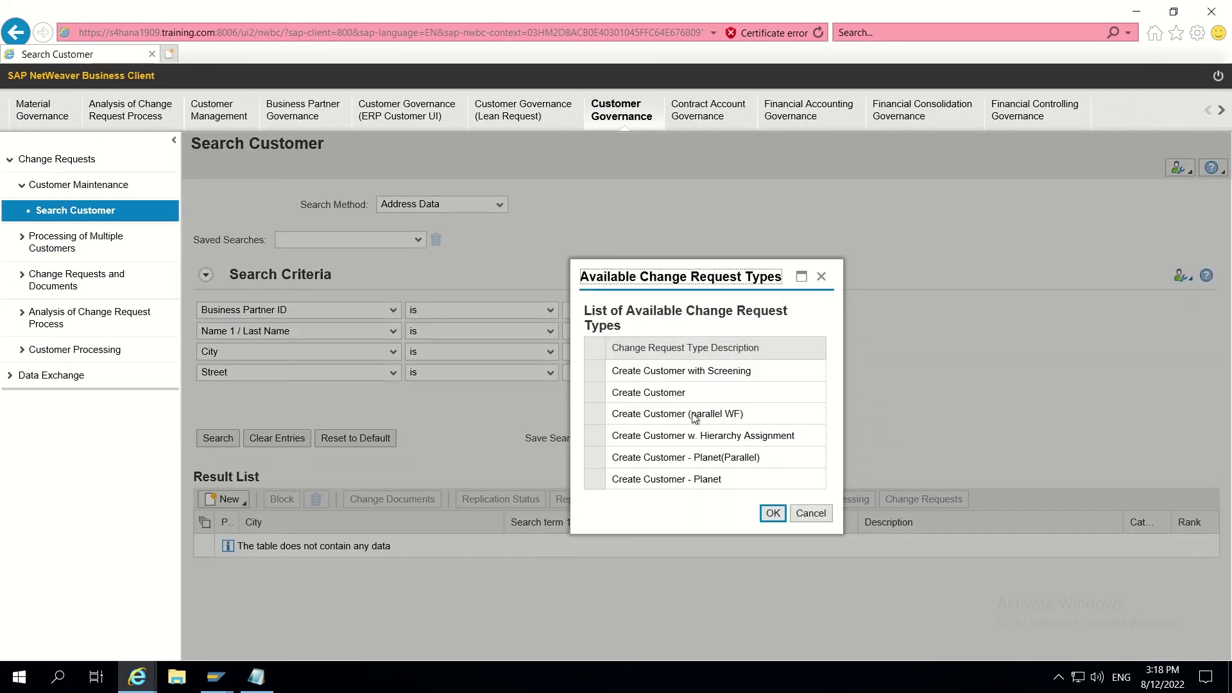
click(613, 464)
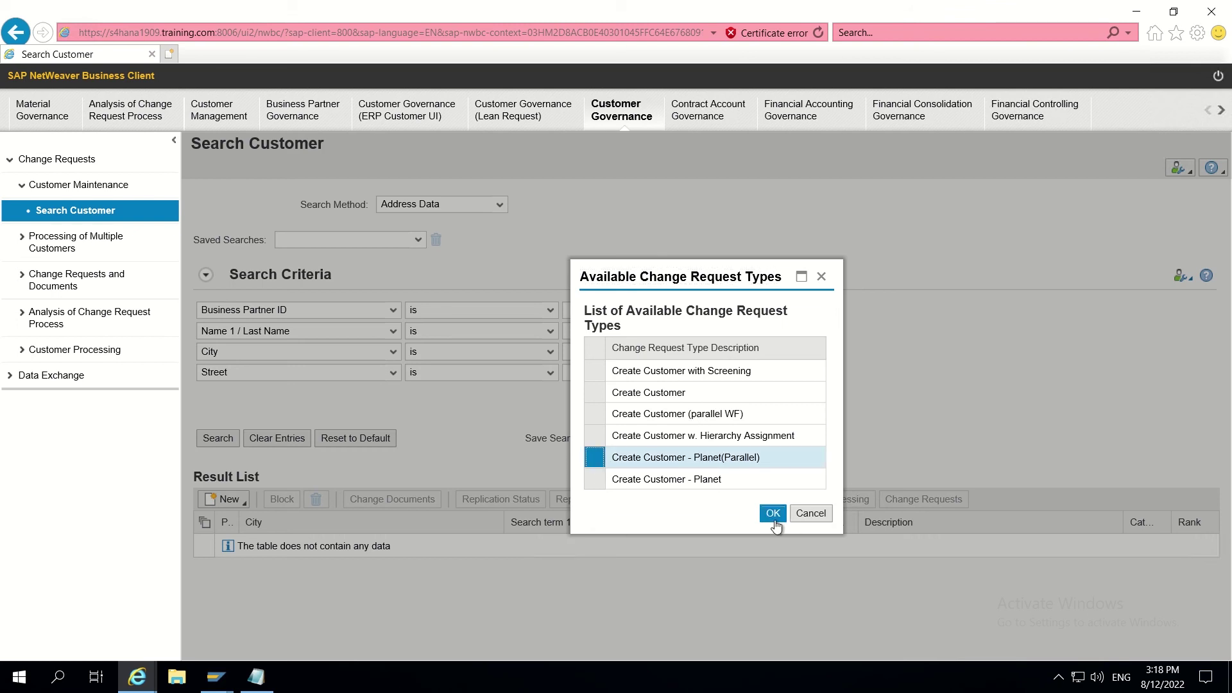
click(774, 517)
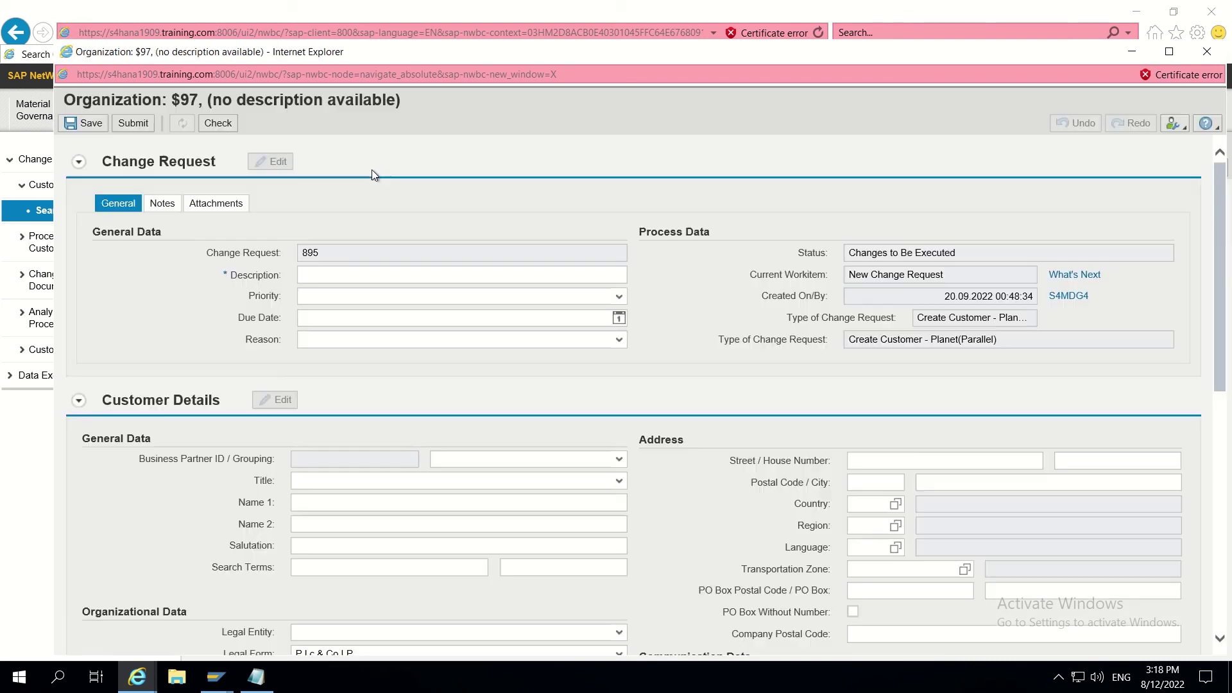
Step: Describe request 895 as TEST, leave the BP grouping unset, and run the check twice
click(347, 272)
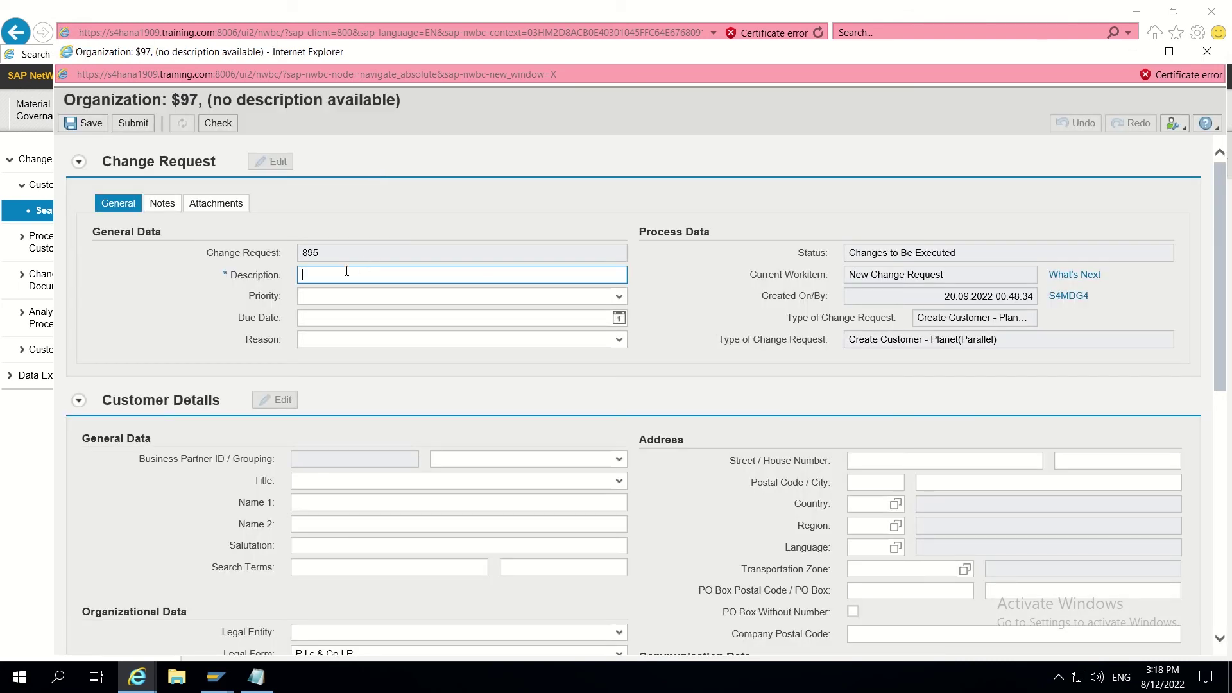
text(TEST)
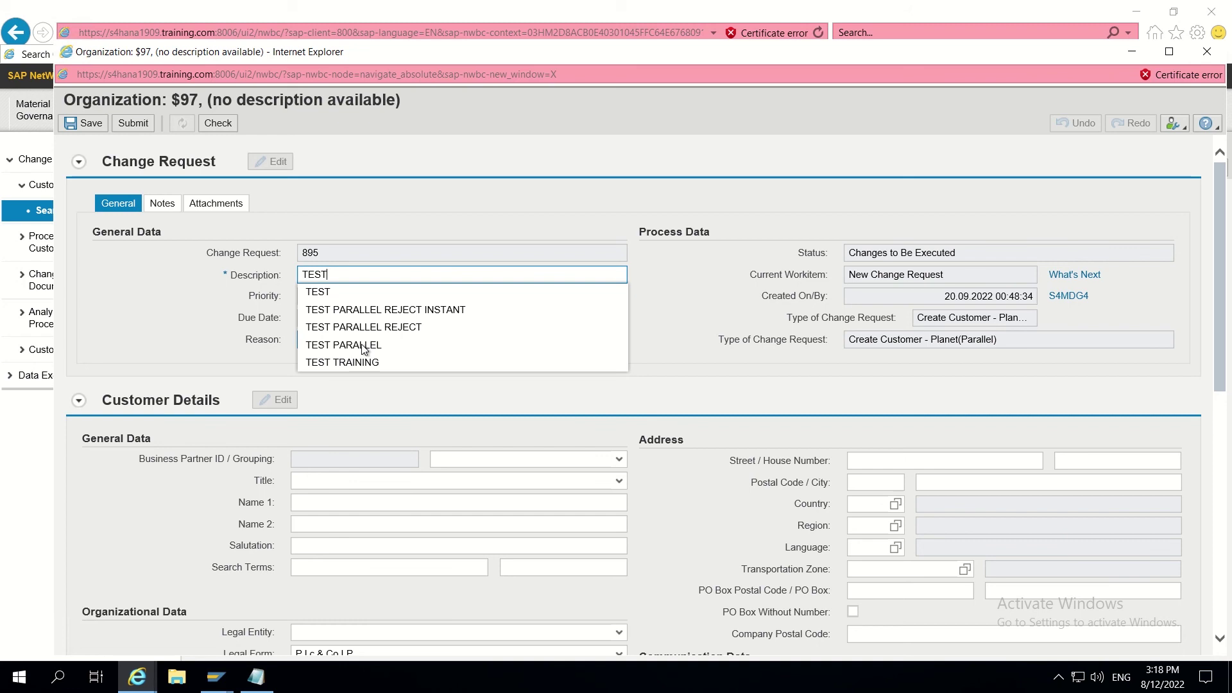
click(621, 459)
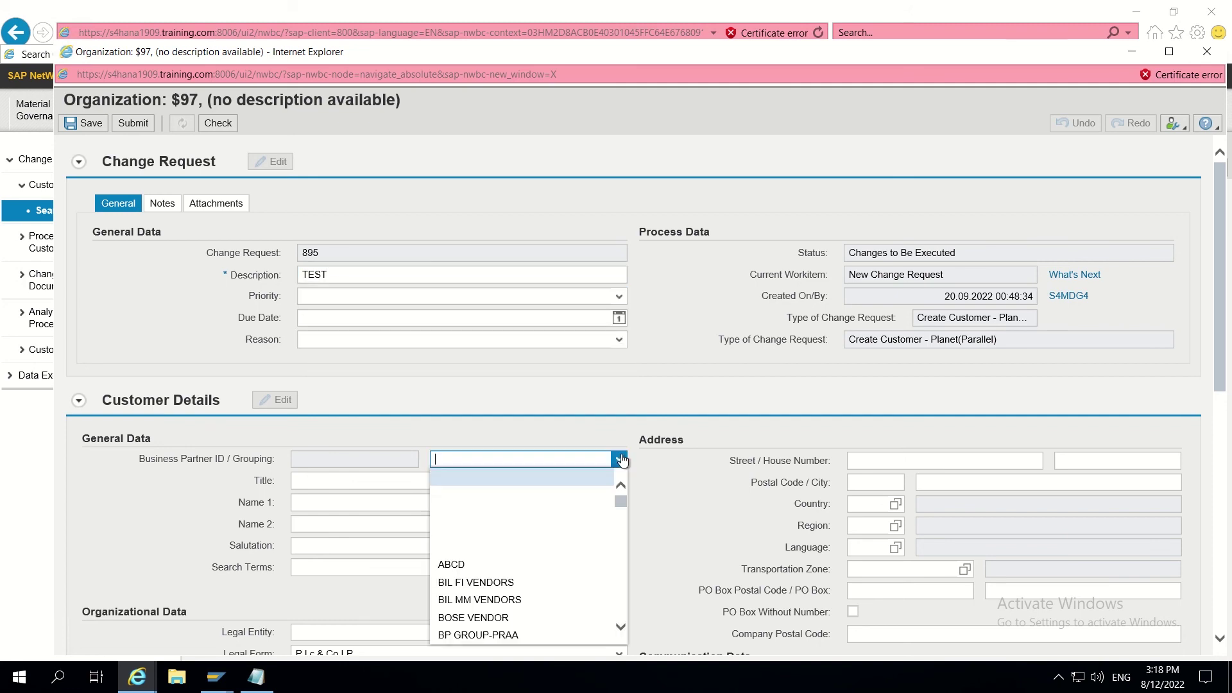
scroll(364, 504, down, 1)
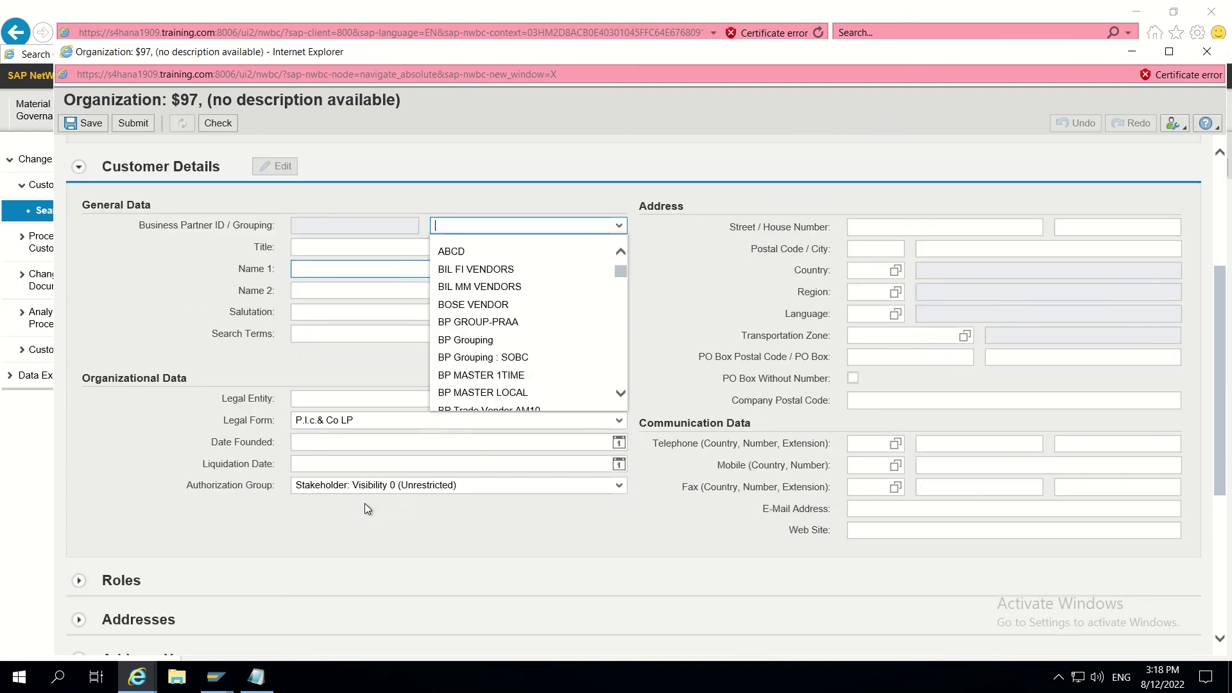
key(Tab)
scroll(217, 321, up, 1)
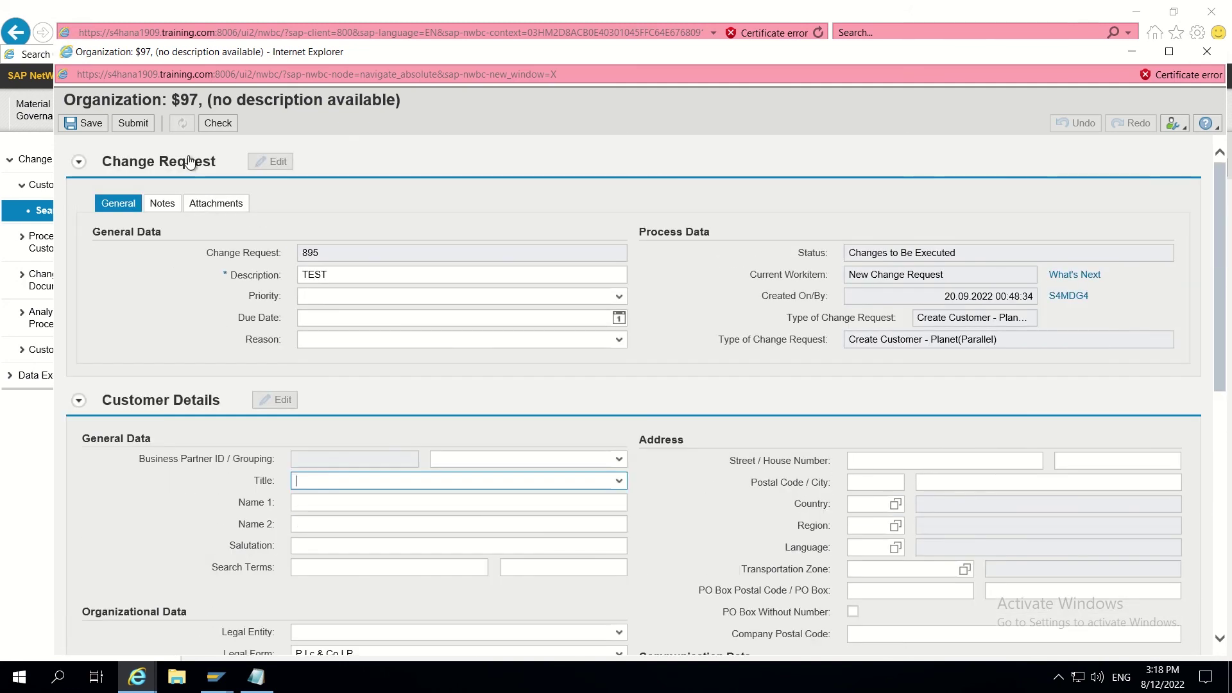
click(219, 124)
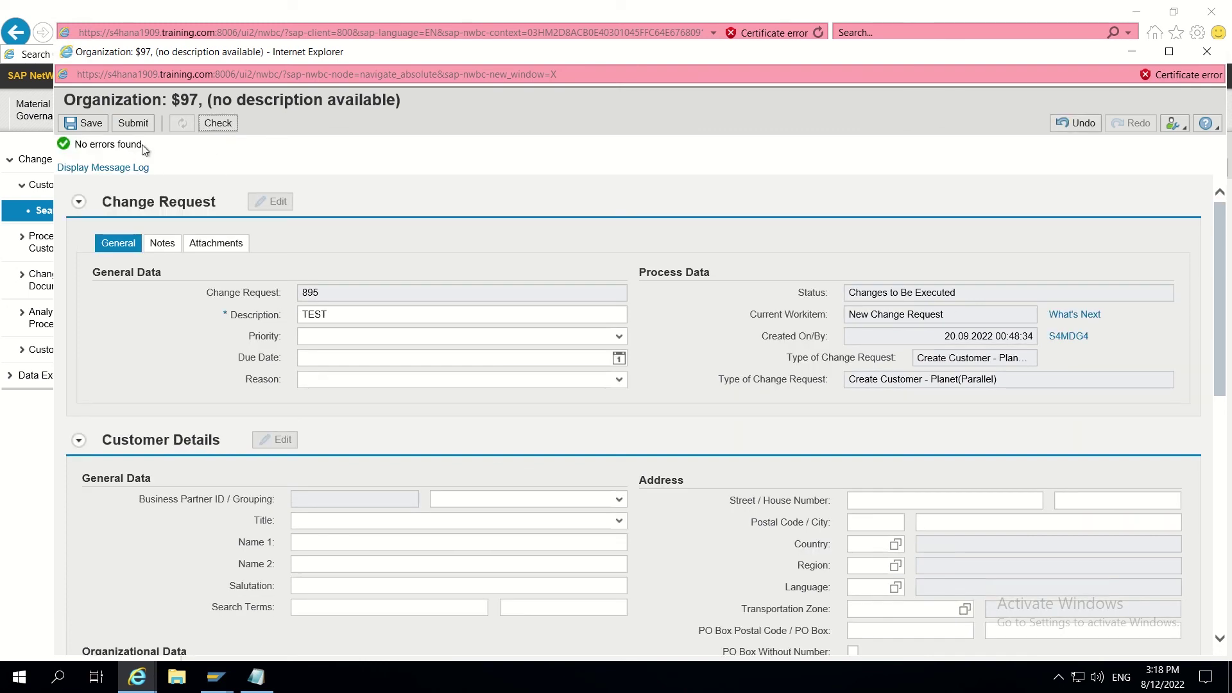
click(219, 124)
Step: Close the change request window, leaving the page without saving
scroll(603, 206, down, 2)
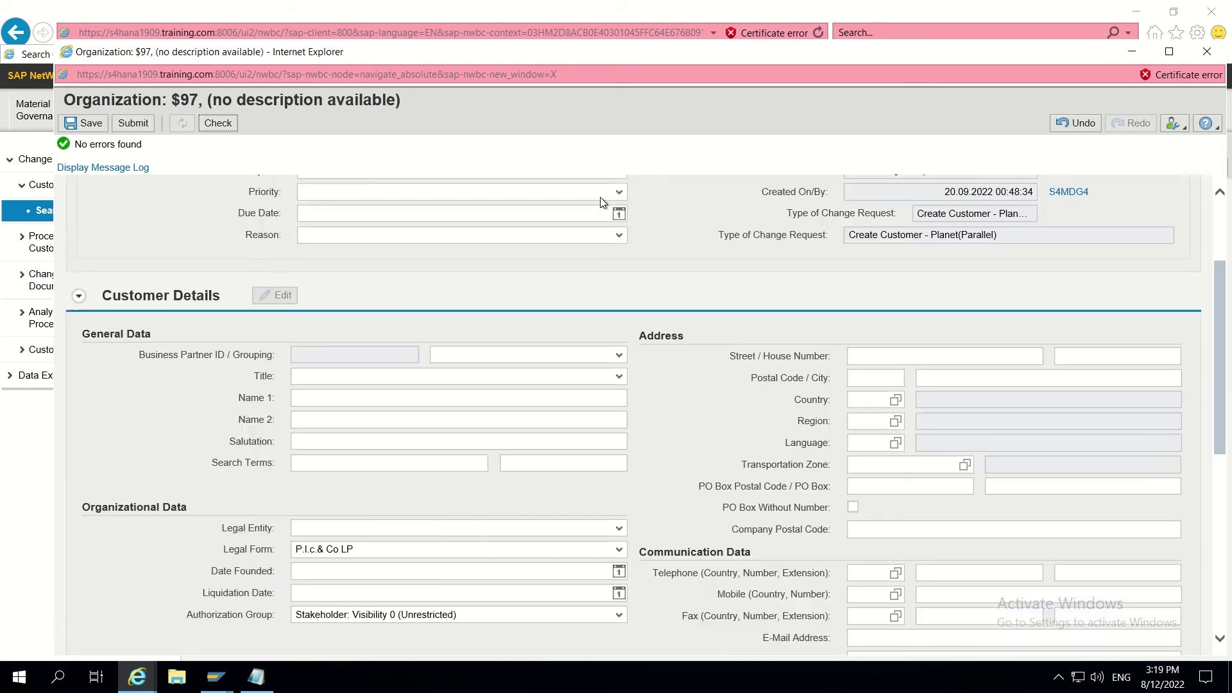
scroll(602, 203, up, 2)
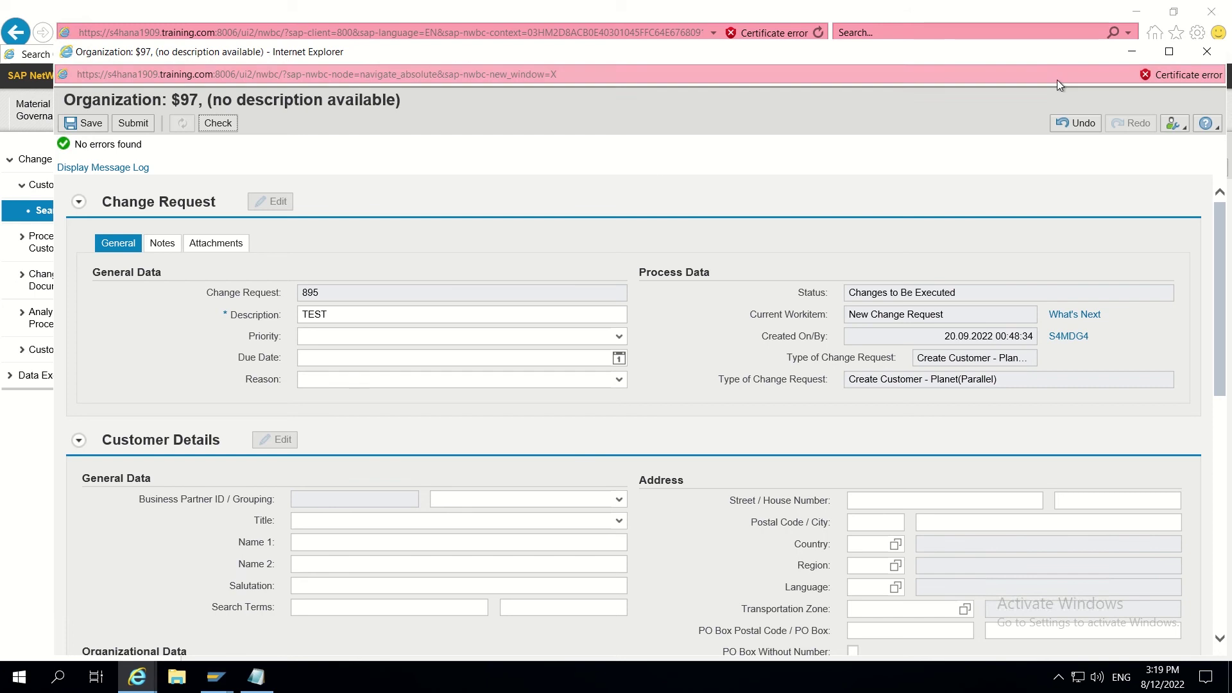
click(1209, 58)
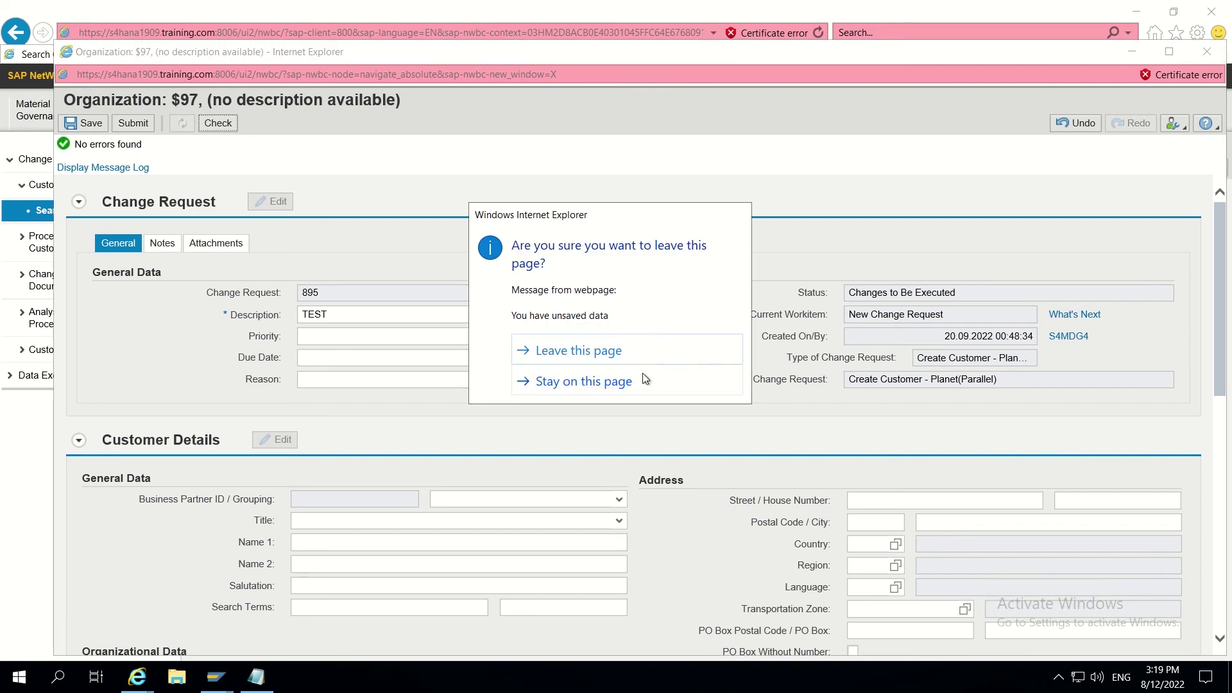
click(610, 345)
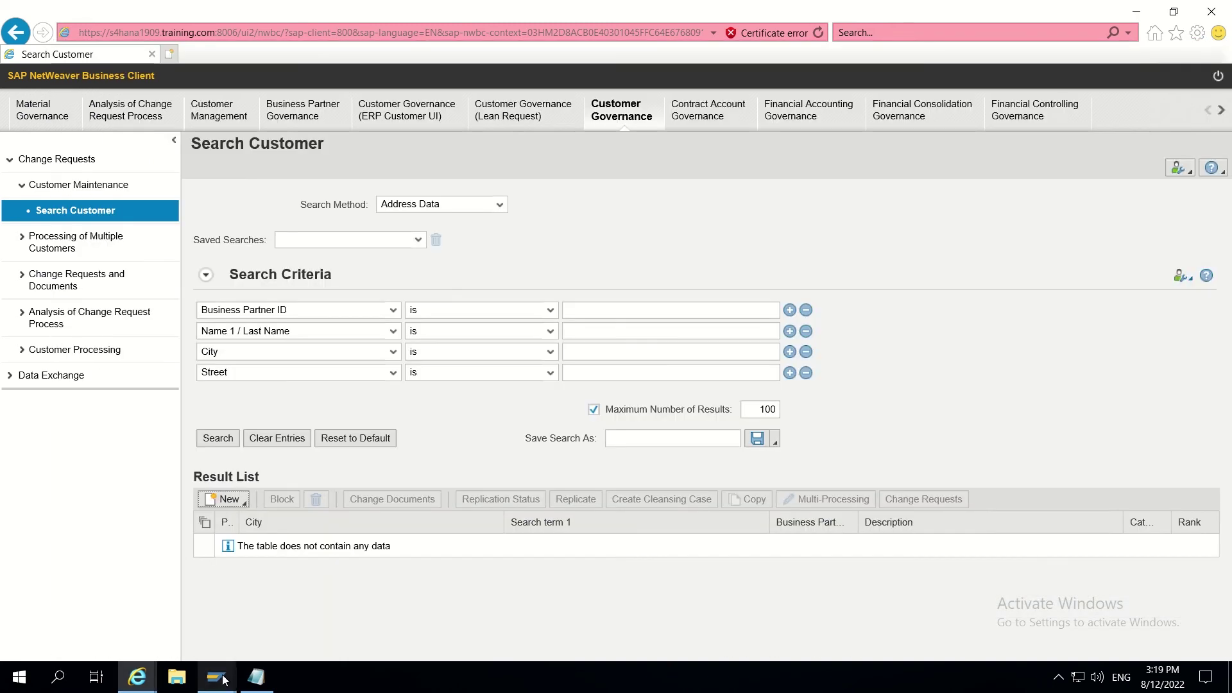
mouse_move(216, 677)
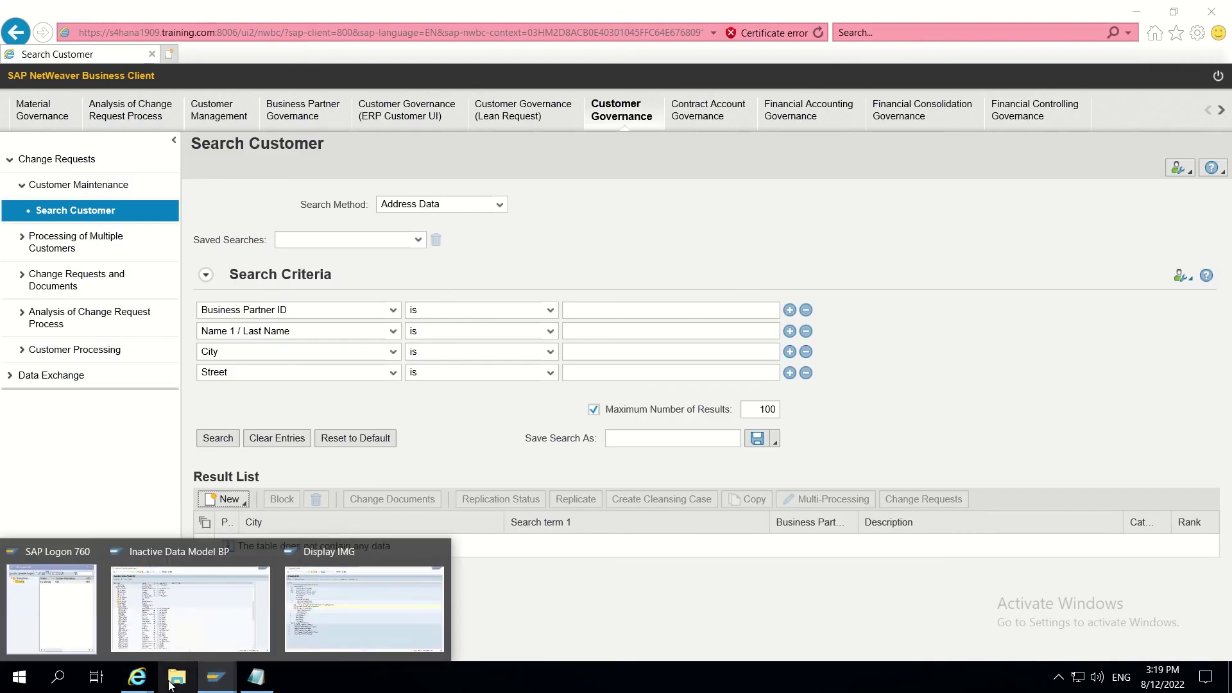
Step: Back in the BRFplus catalog, choose Create Function from the Derivation node's context menu
mouse_move(137, 677)
click(243, 608)
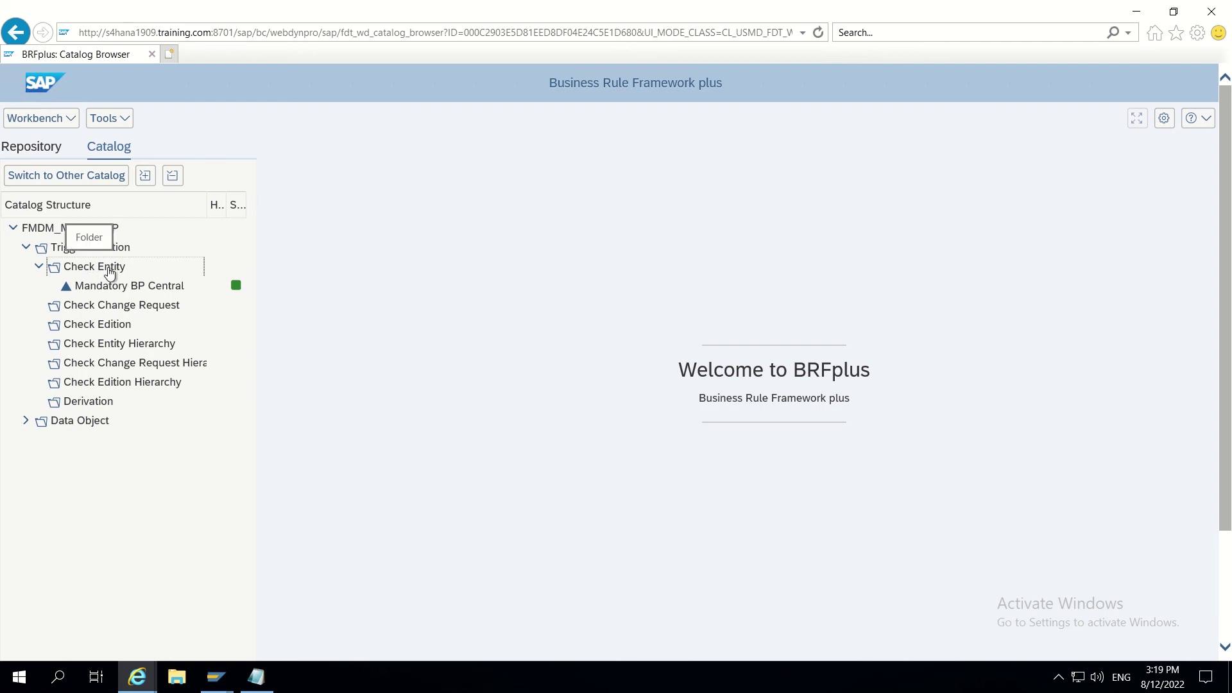
click(98, 403)
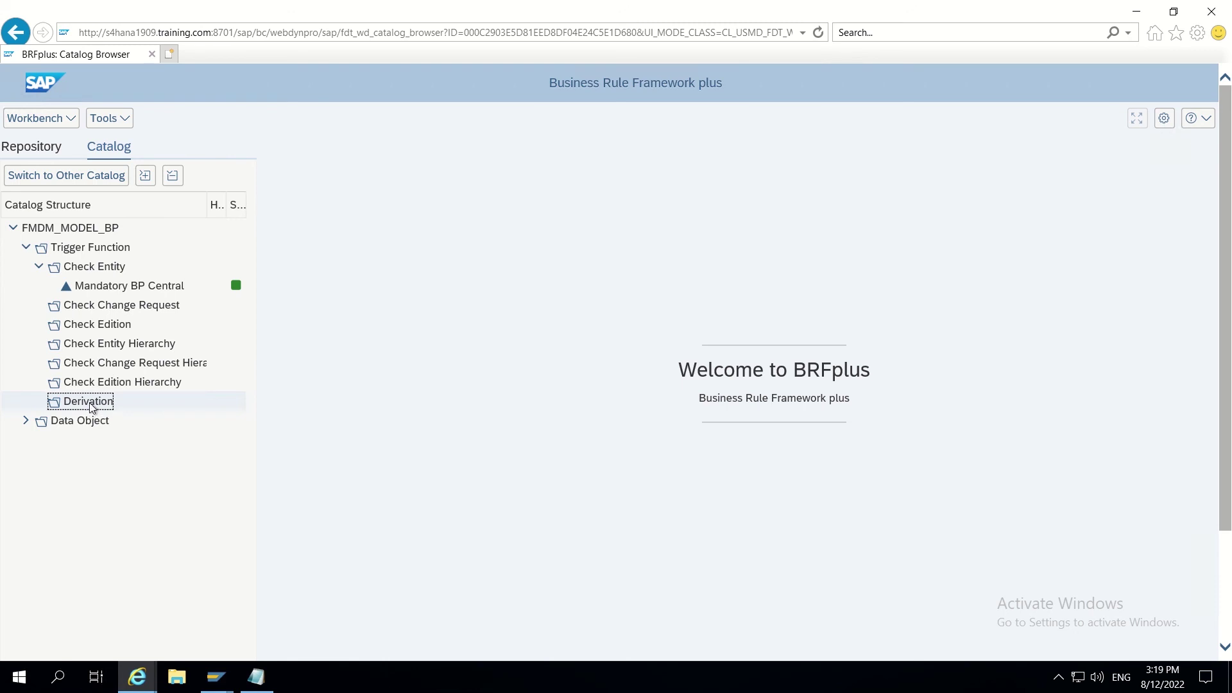
right_click(91, 408)
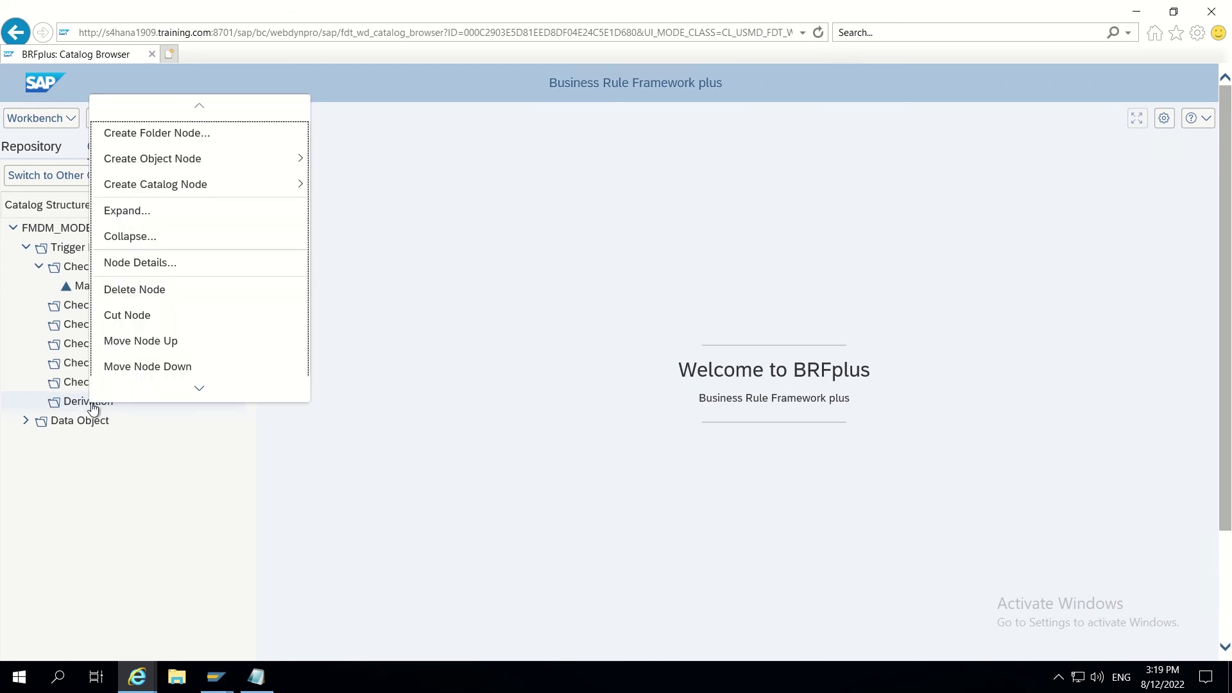
scroll(187, 278, down, 1)
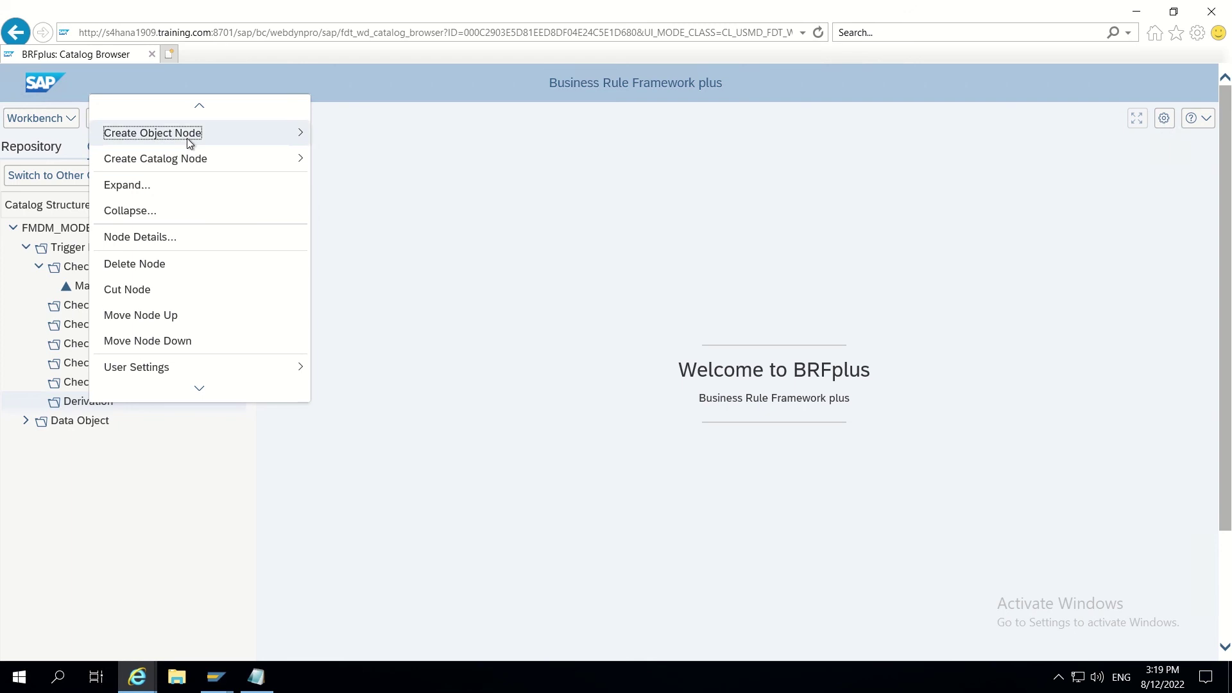
mouse_move(192, 138)
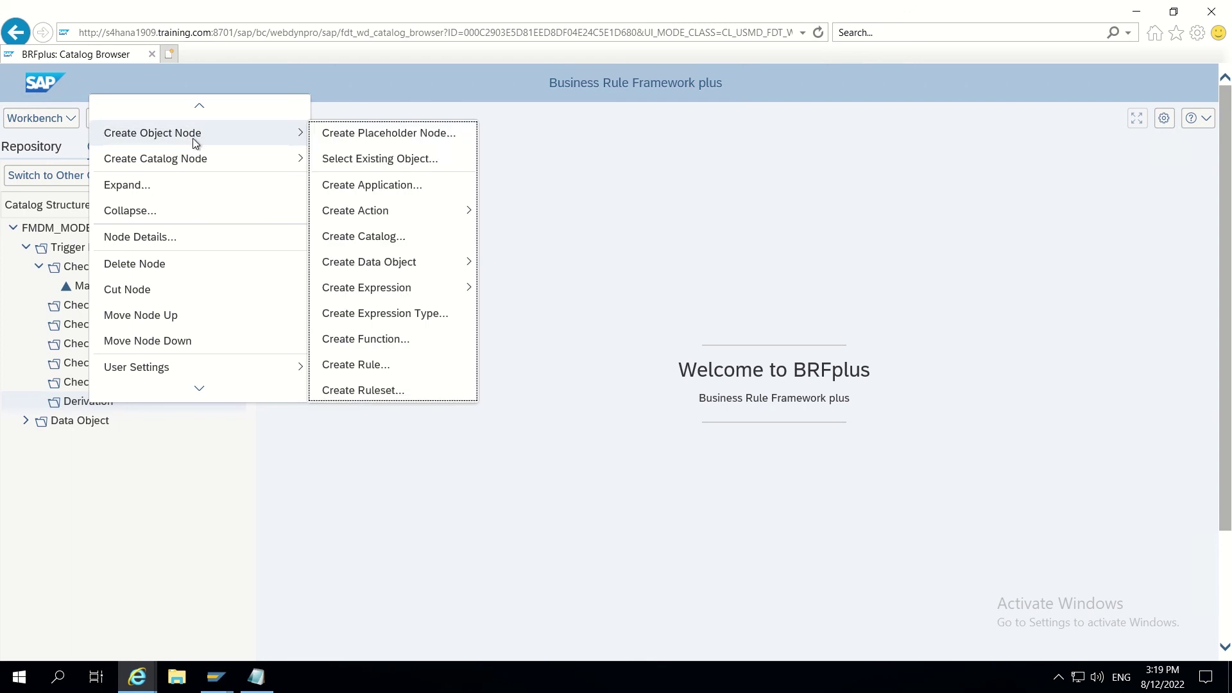
click(385, 341)
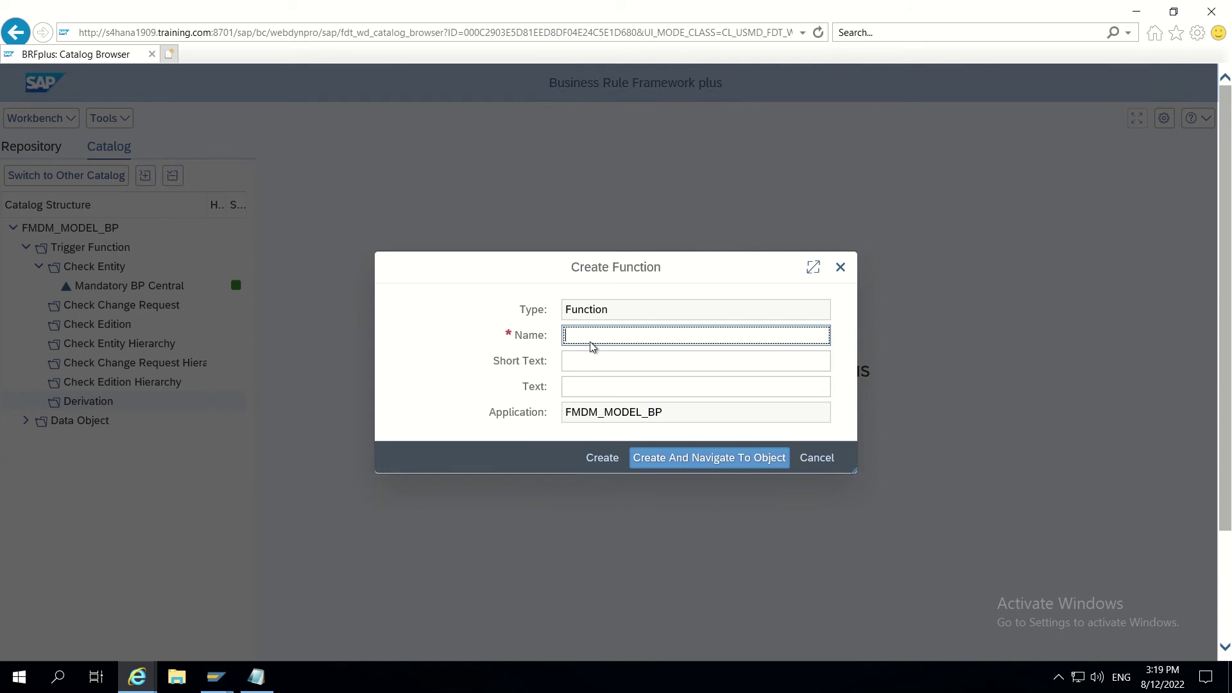
Step: Name the new function DERIVE_BP_CENTRL
text(DERIVE_)
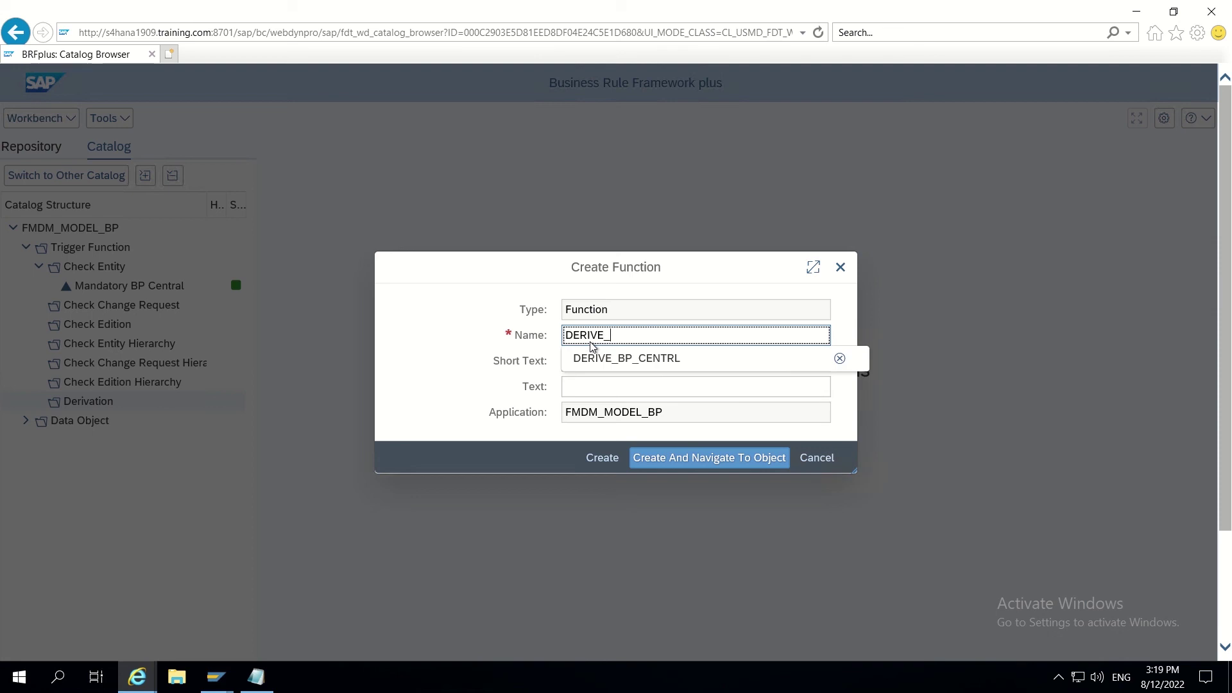
text(BP)
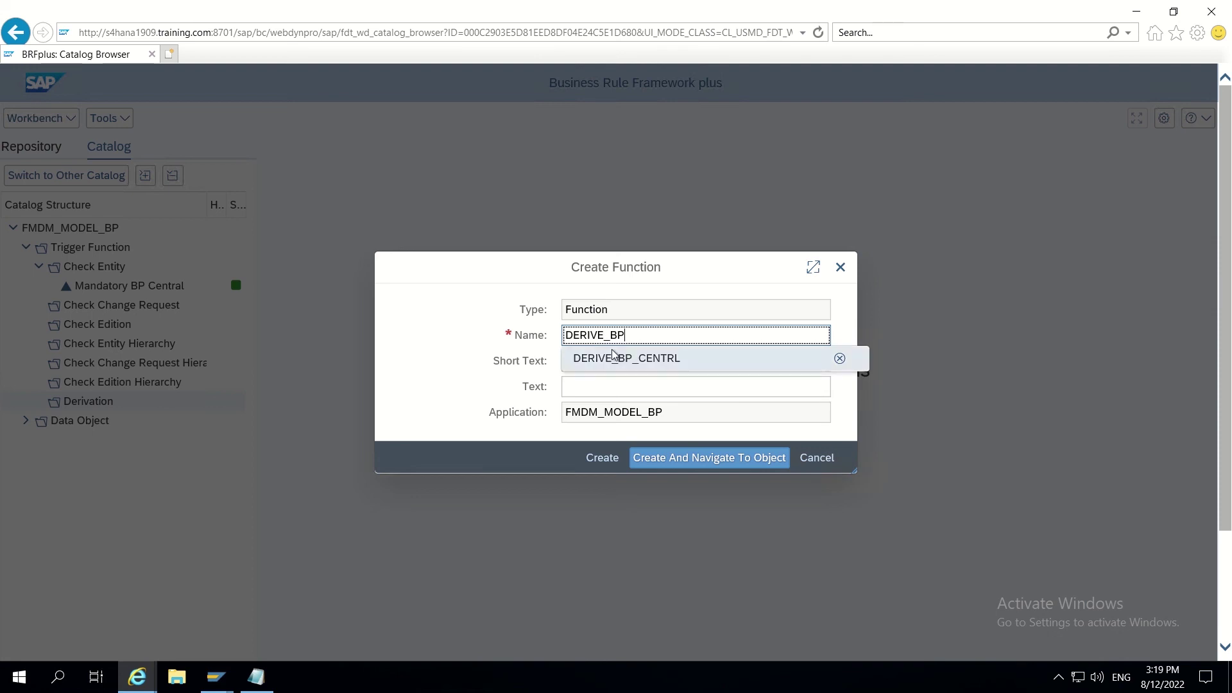
click(613, 358)
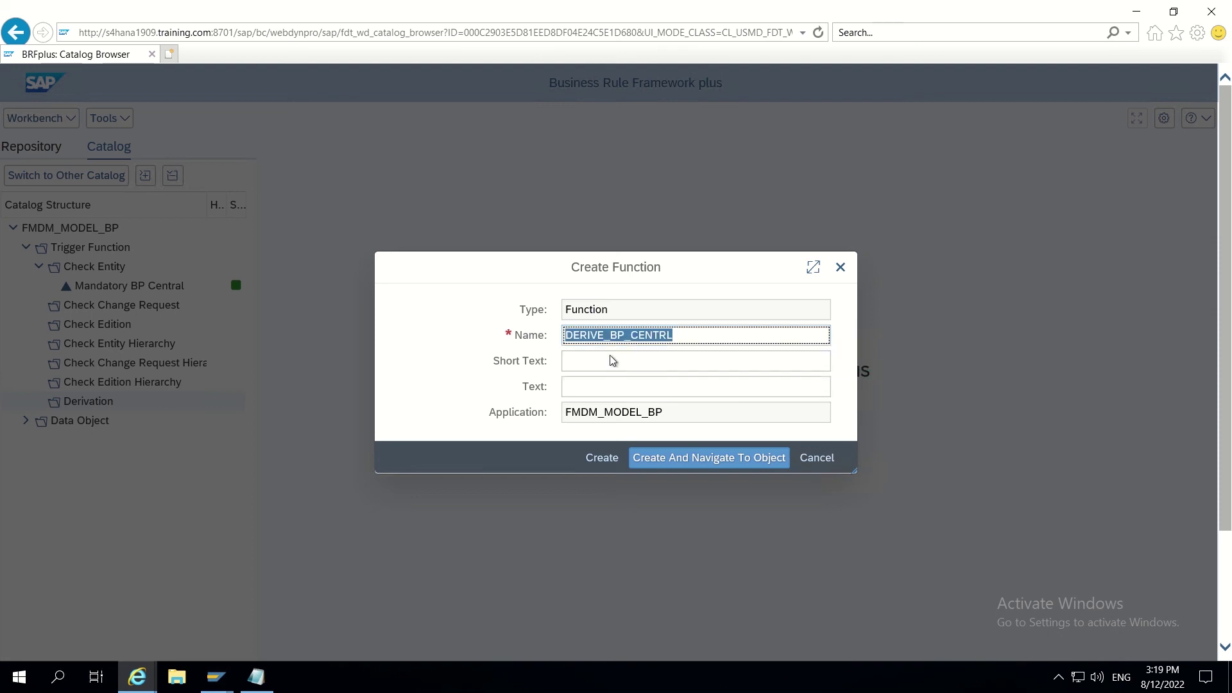
click(594, 361)
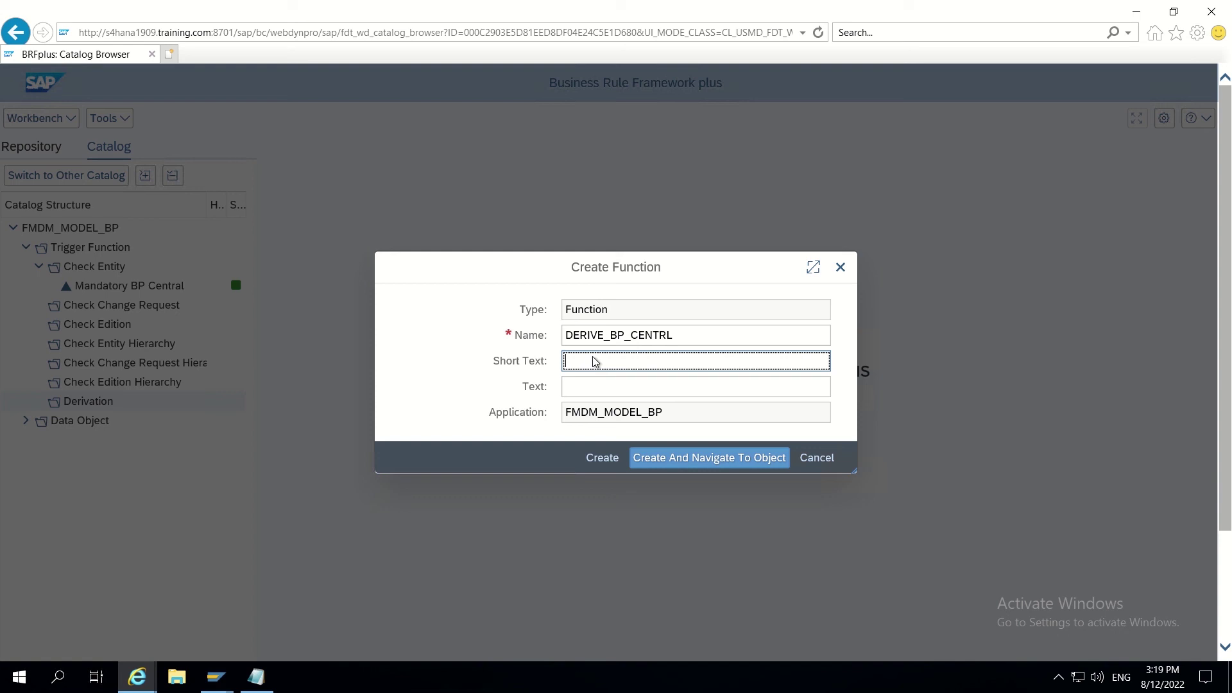
Step: Fill the short text and text 'BP name1 is mandatory', then create and open the function
text(BP cent)
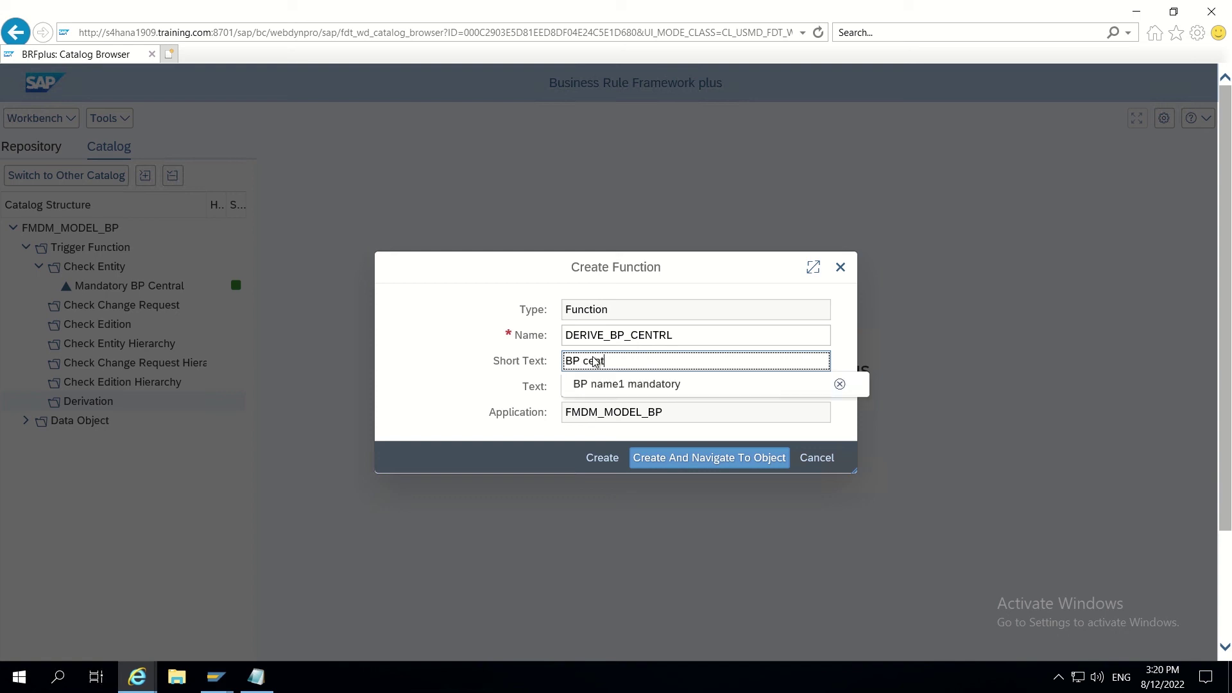
text(ral name1 is)
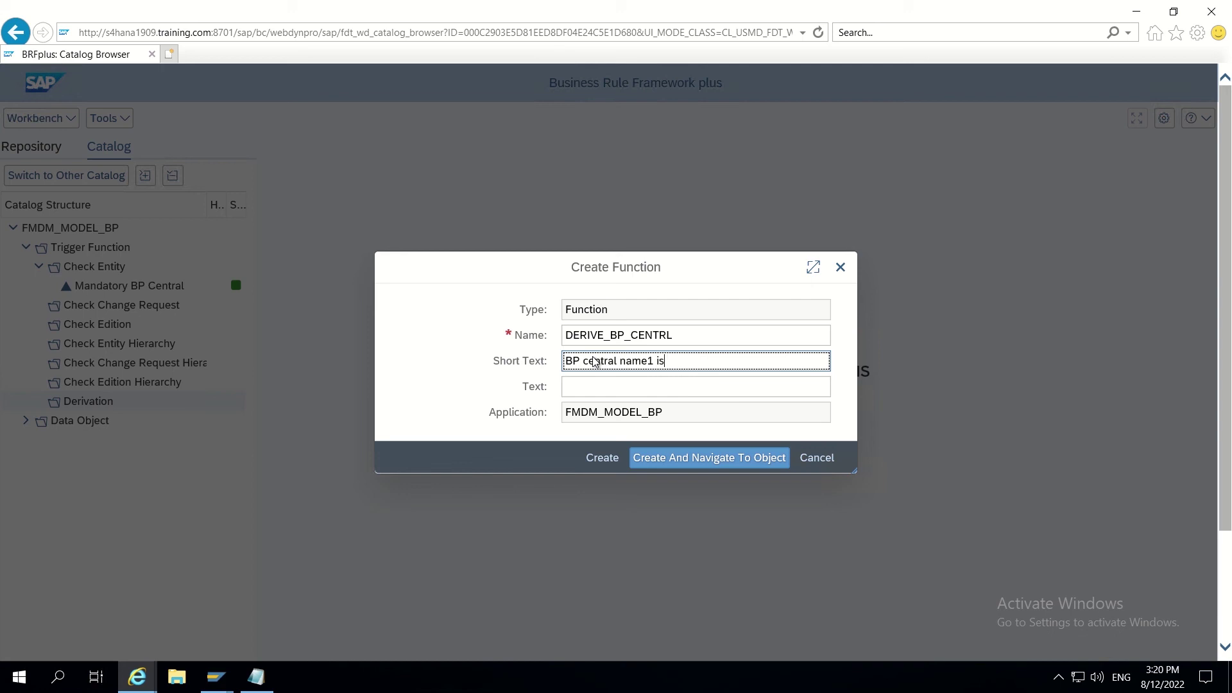
key(BackSpace)
key(BackSpace)
key(BackSpace)
key(BackSpace)
key(BackSpace)
key(BackSpace)
key(BackSpace)
key(BackSpace)
key(BackSpace)
key(BackSpace)
key(BackSpace)
key(BackSpace)
key(BackSpace)
key(BackSpace)
key(BackSpace)
key(BackSpace)
key(BackSpace)
text(name)
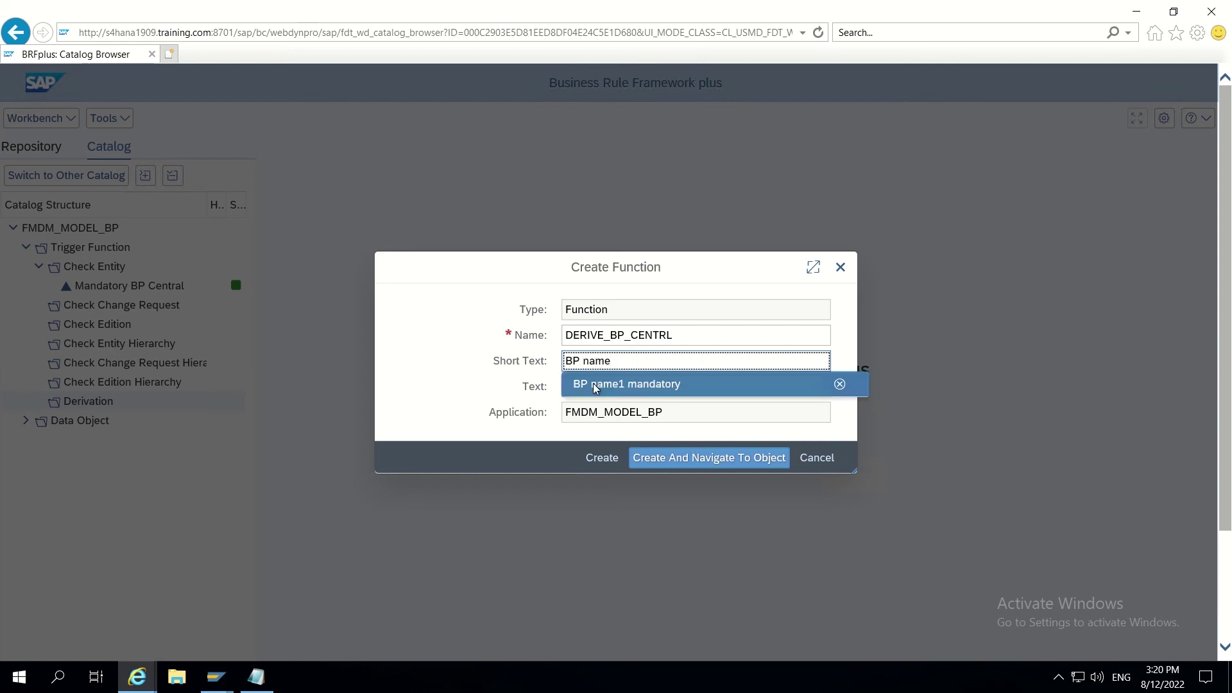
click(597, 385)
click(583, 391)
text(BP name1 i)
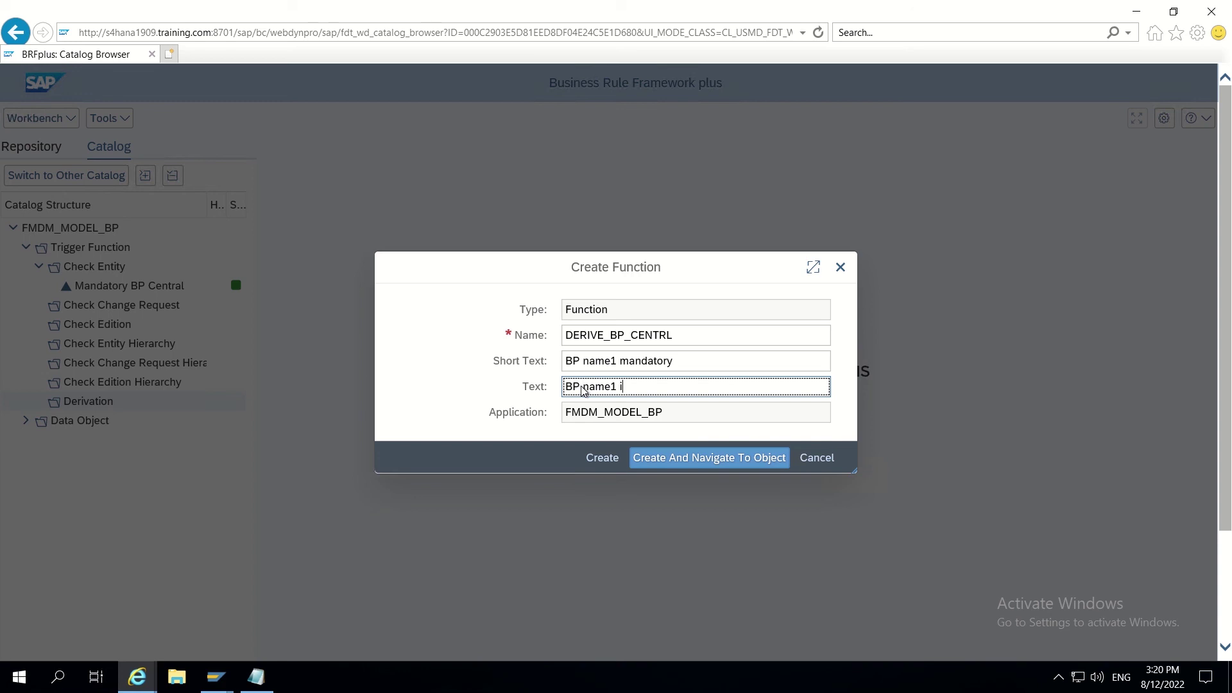
text(s mandatory)
click(678, 460)
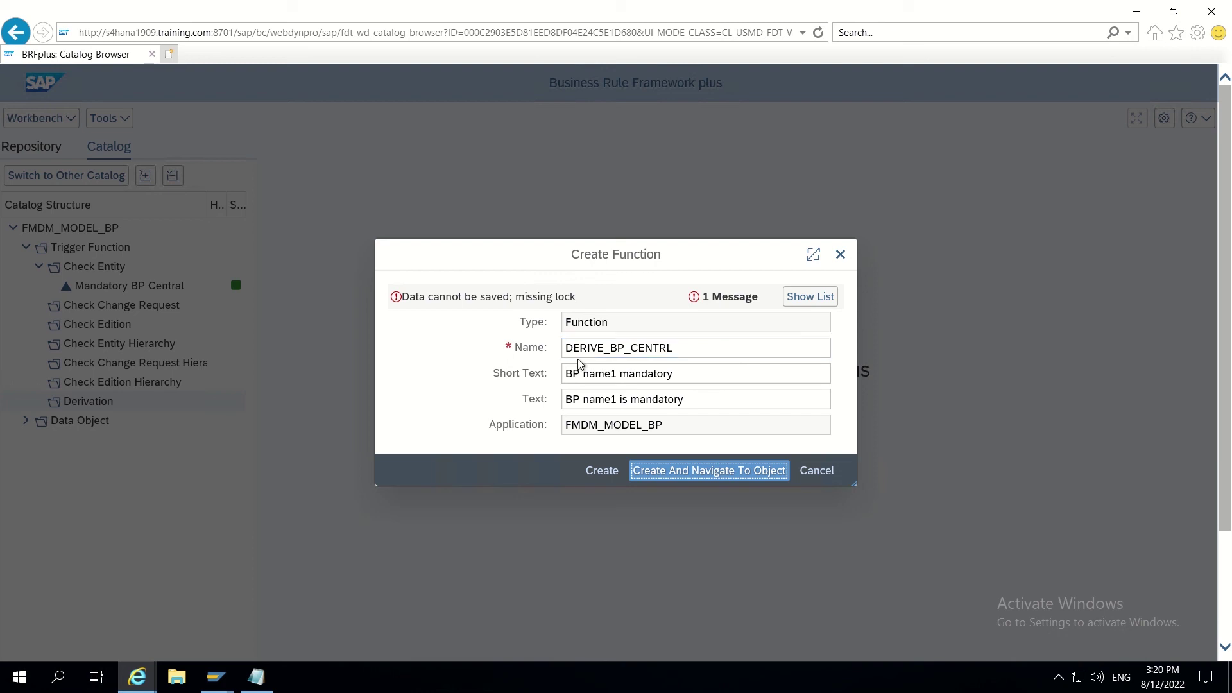
mouse_move(731, 5)
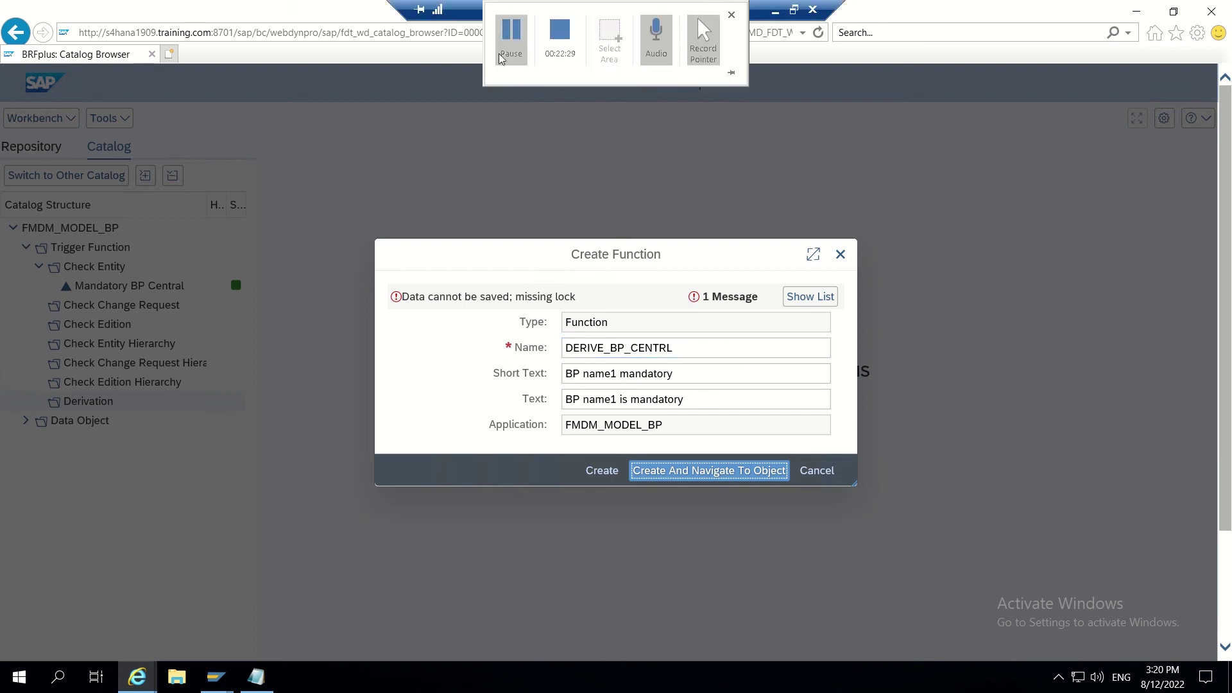
click(511, 38)
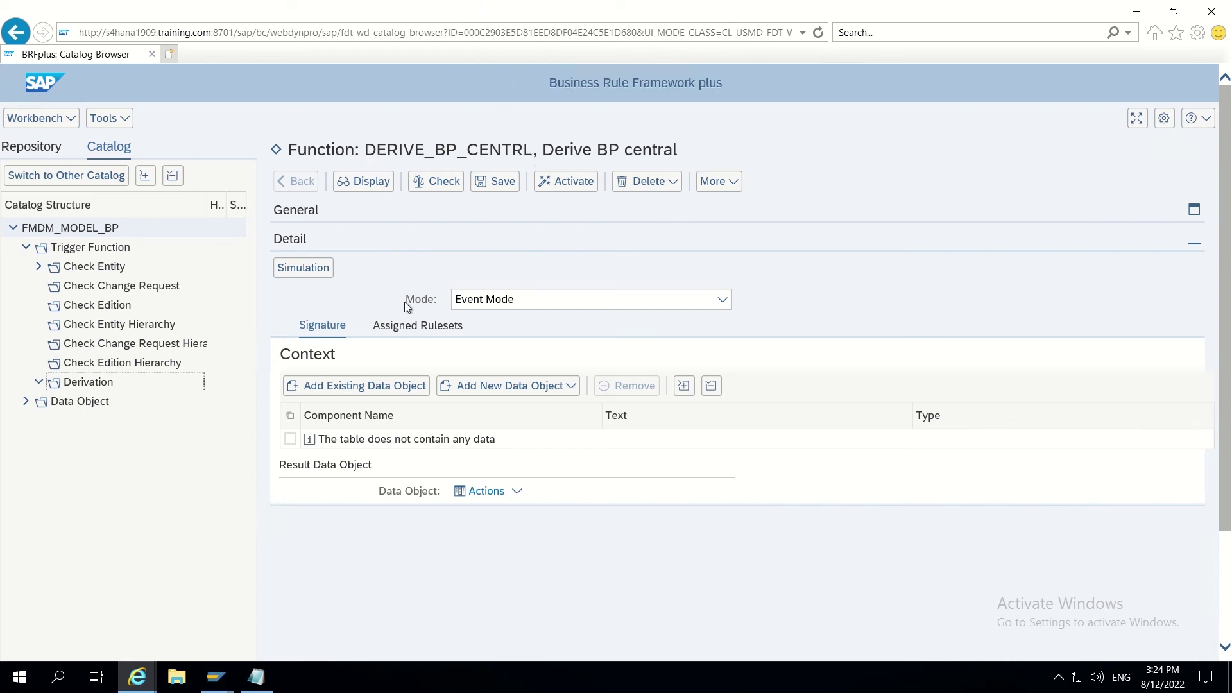
Step: Search existing data objects with text central* and select the Central Data result
click(340, 389)
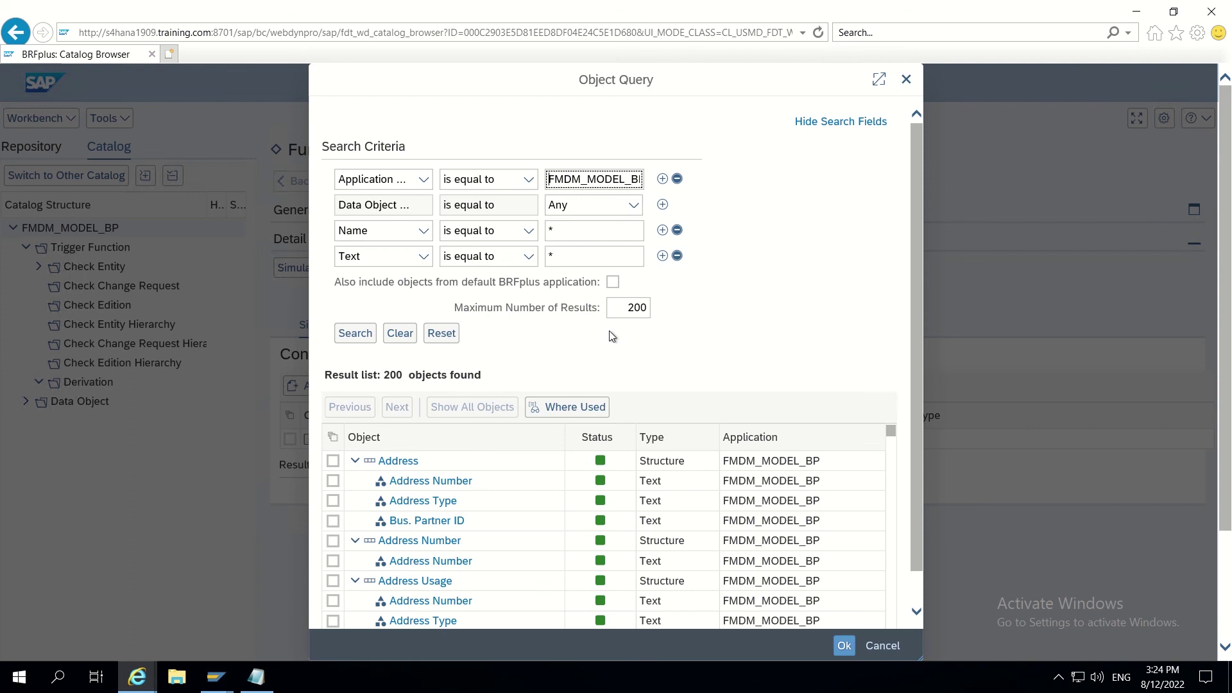
click(565, 257)
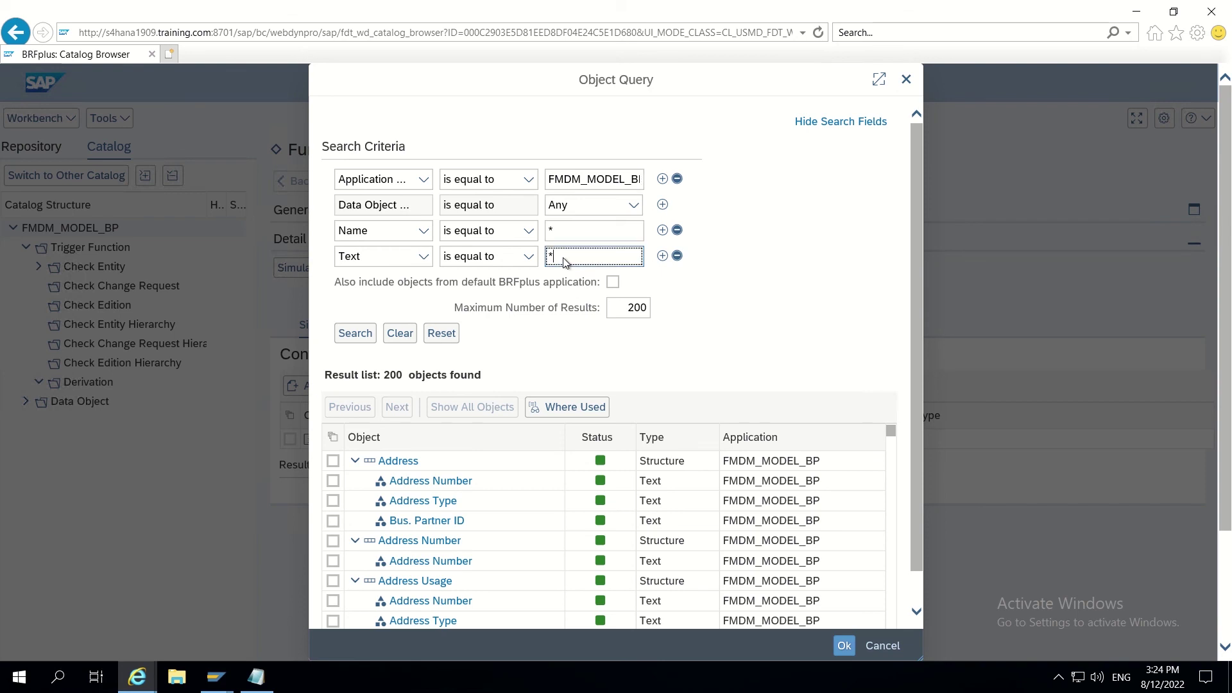
text(central*)
click(353, 335)
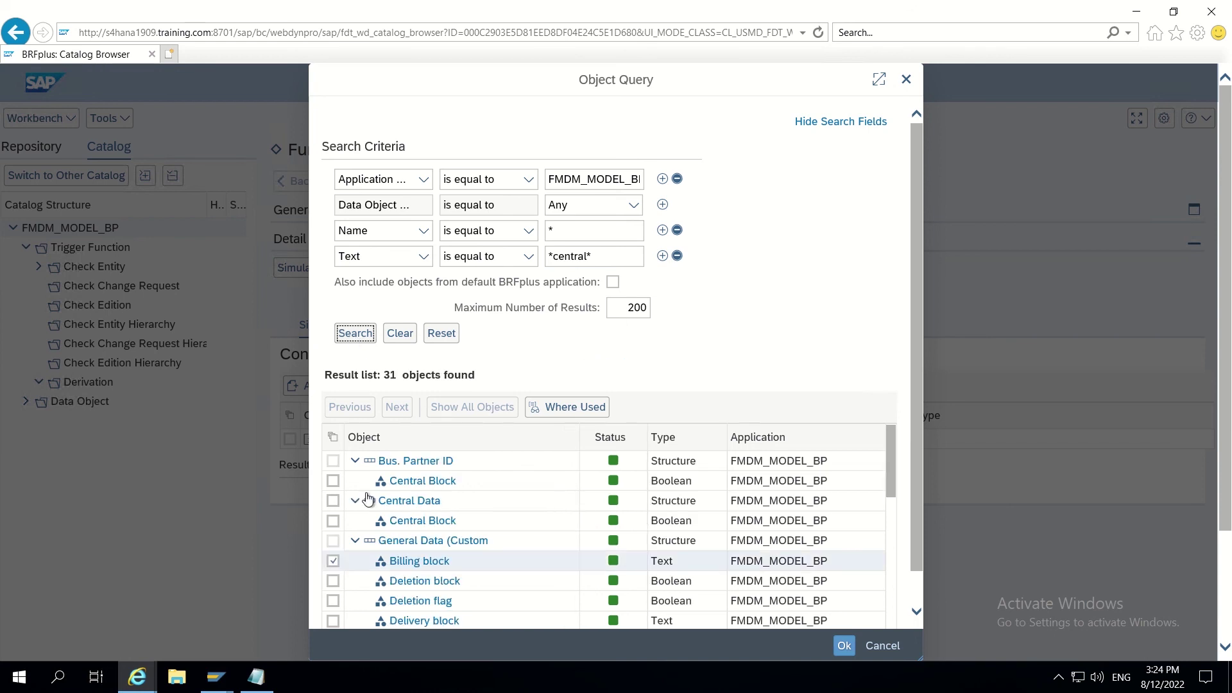
click(333, 557)
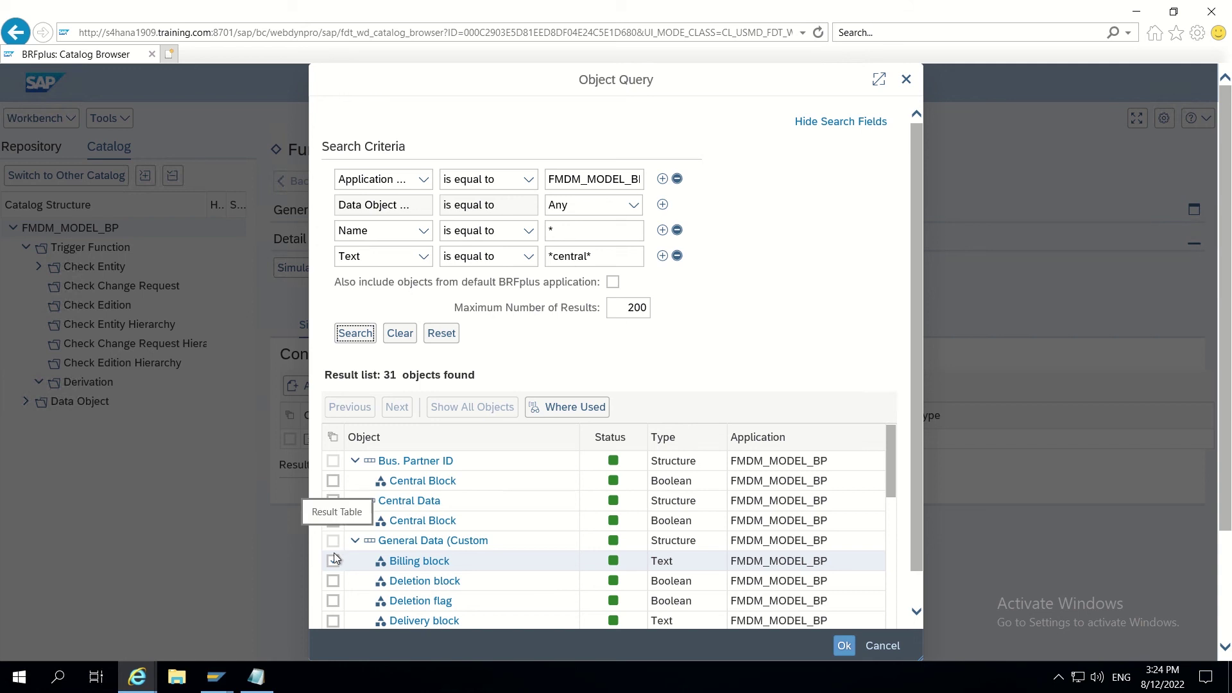
click(333, 560)
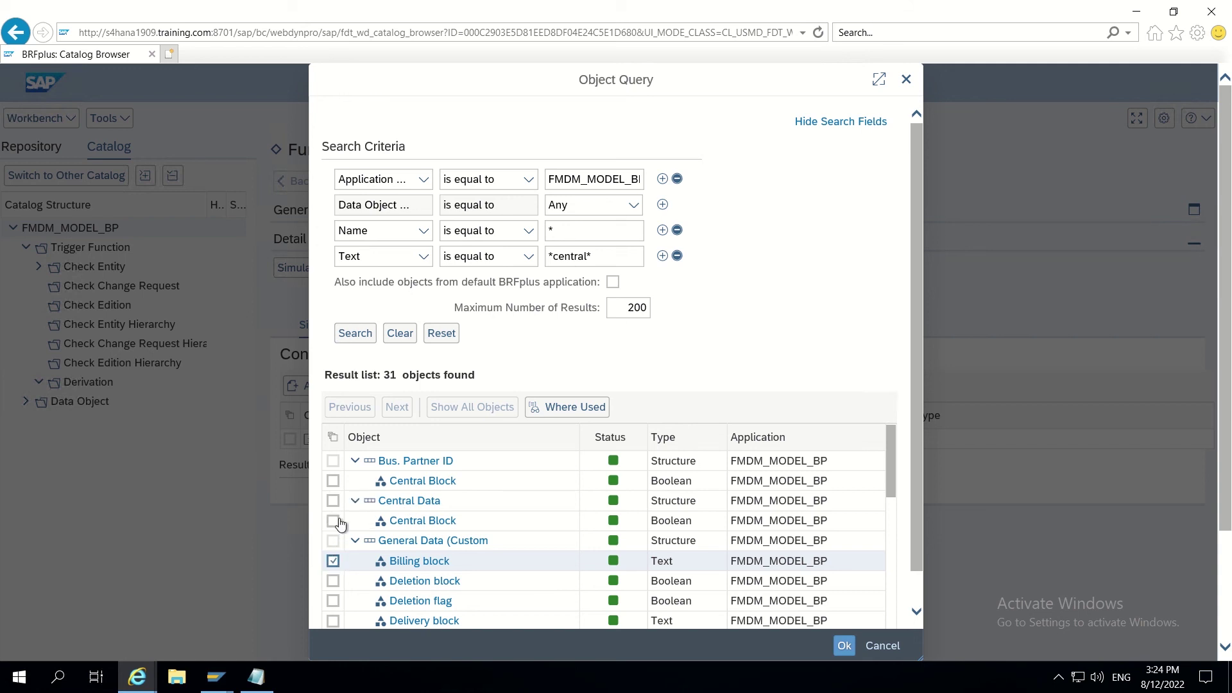
click(335, 501)
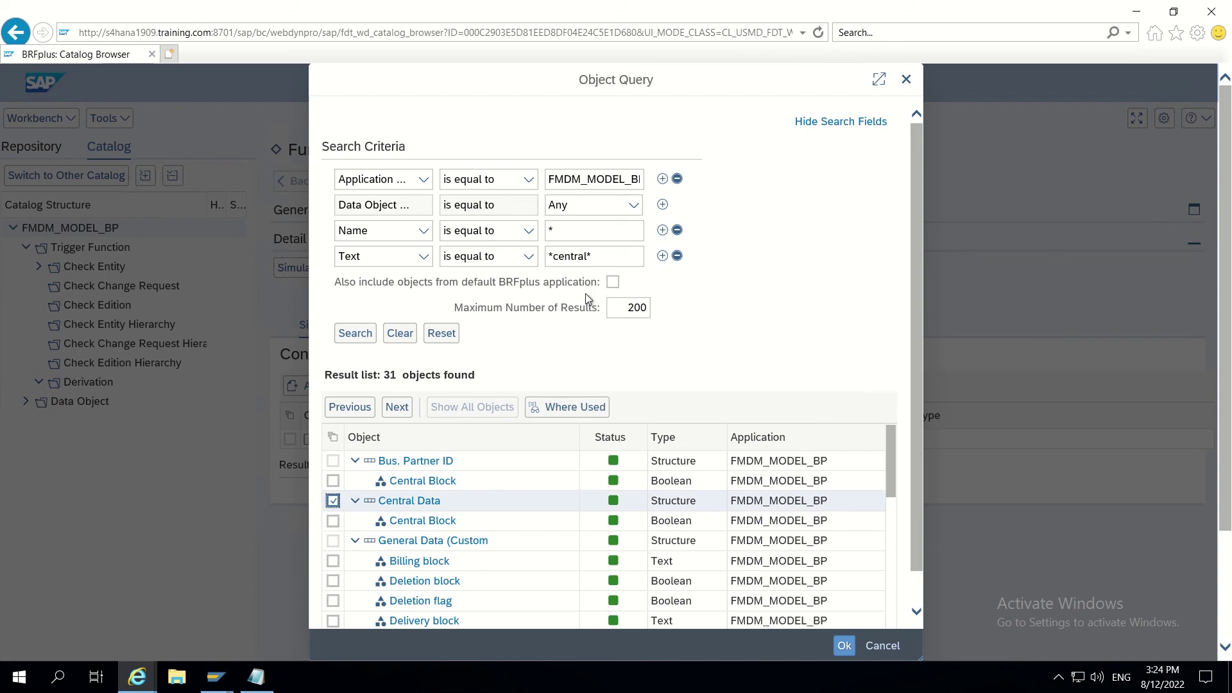
Step: Search by name SAPFMDM_CREQUEST_TYPE and add Type of Chg. Request to the context
click(610, 259)
key(BackSpace)
key(BackSpace)
key(BackSpace)
key(BackSpace)
key(BackSpace)
key(BackSpace)
key(BackSpace)
key(BackSpace)
key(BackSpace)
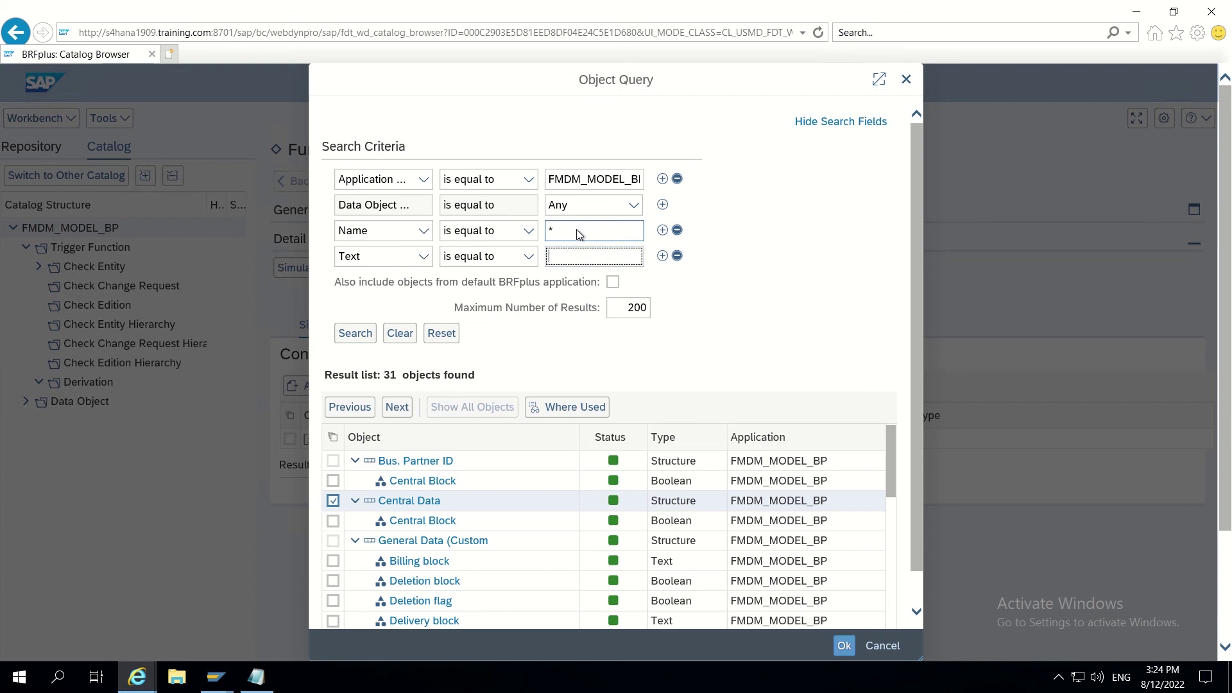
text(*)
double_click(569, 237)
click(569, 230)
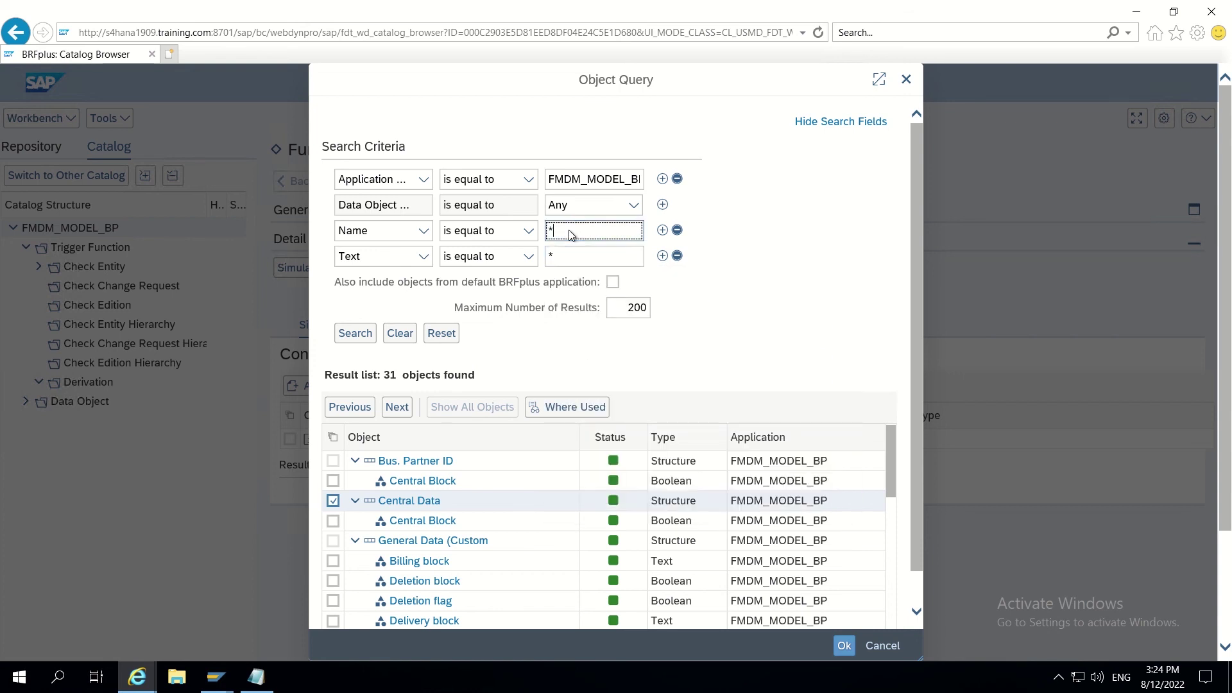
text(S)
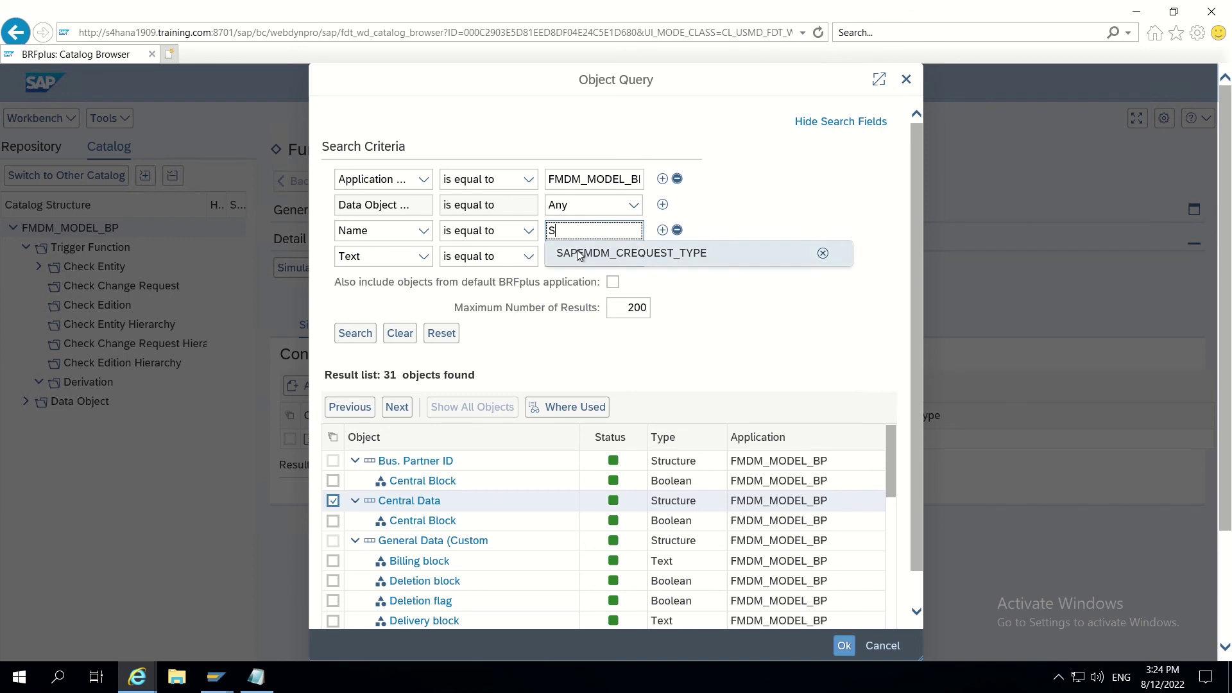
click(580, 254)
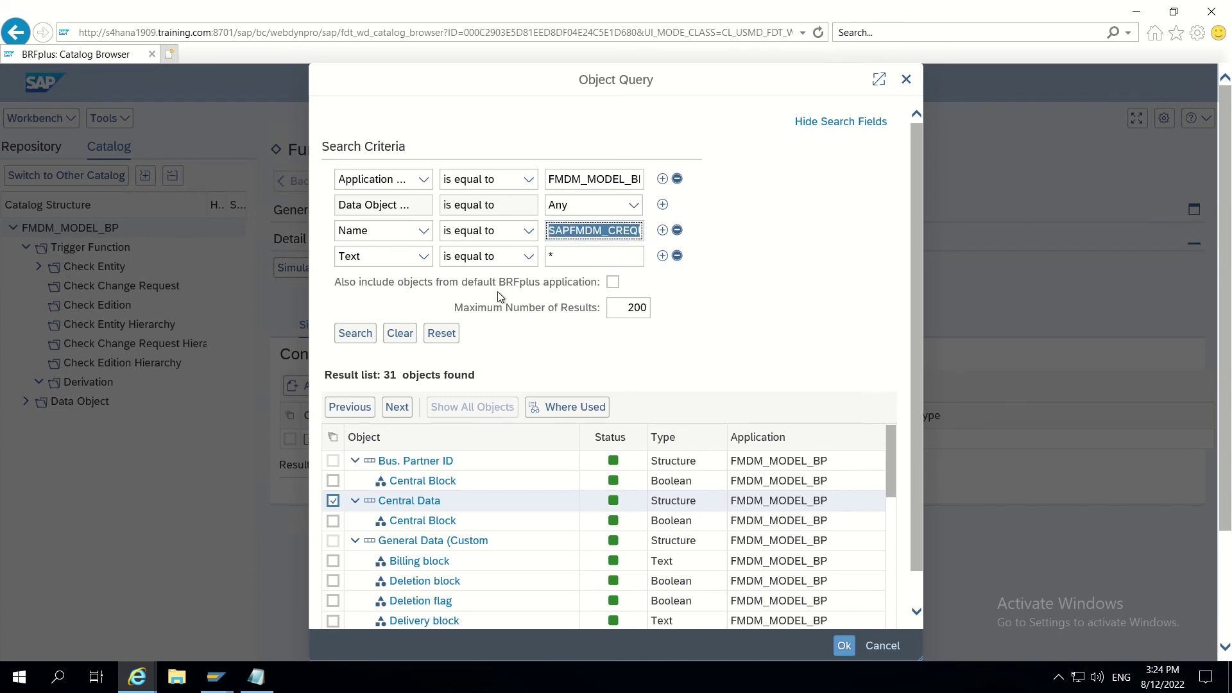
click(344, 339)
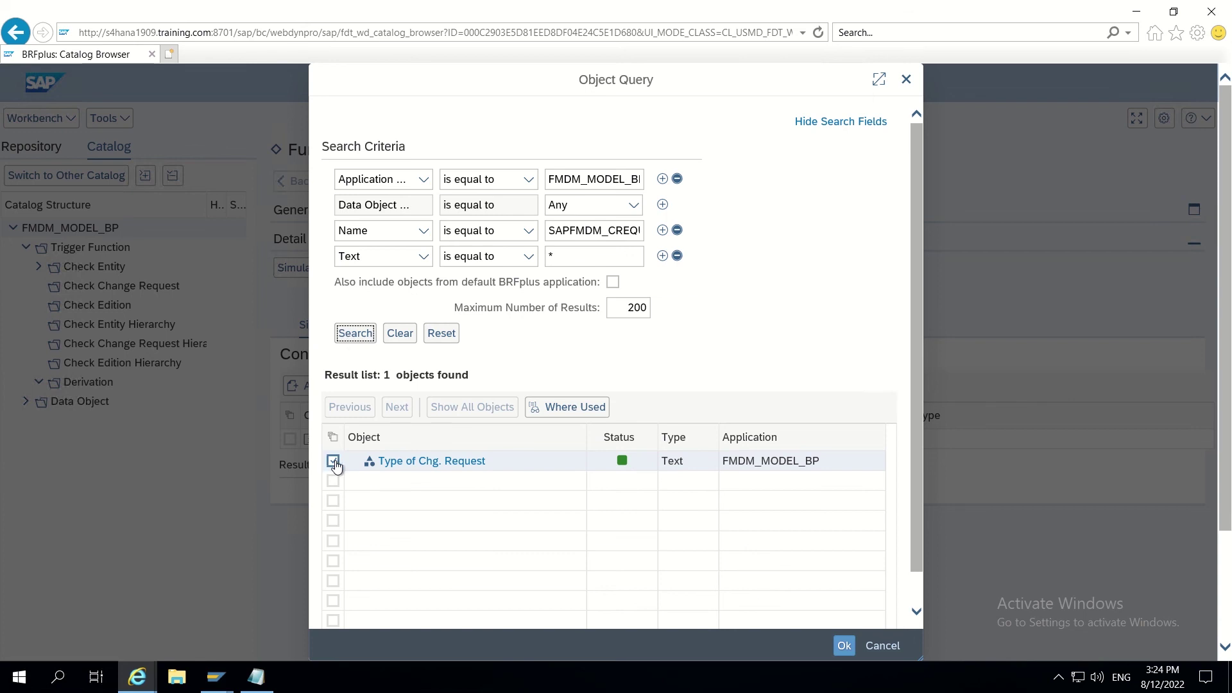
click(332, 462)
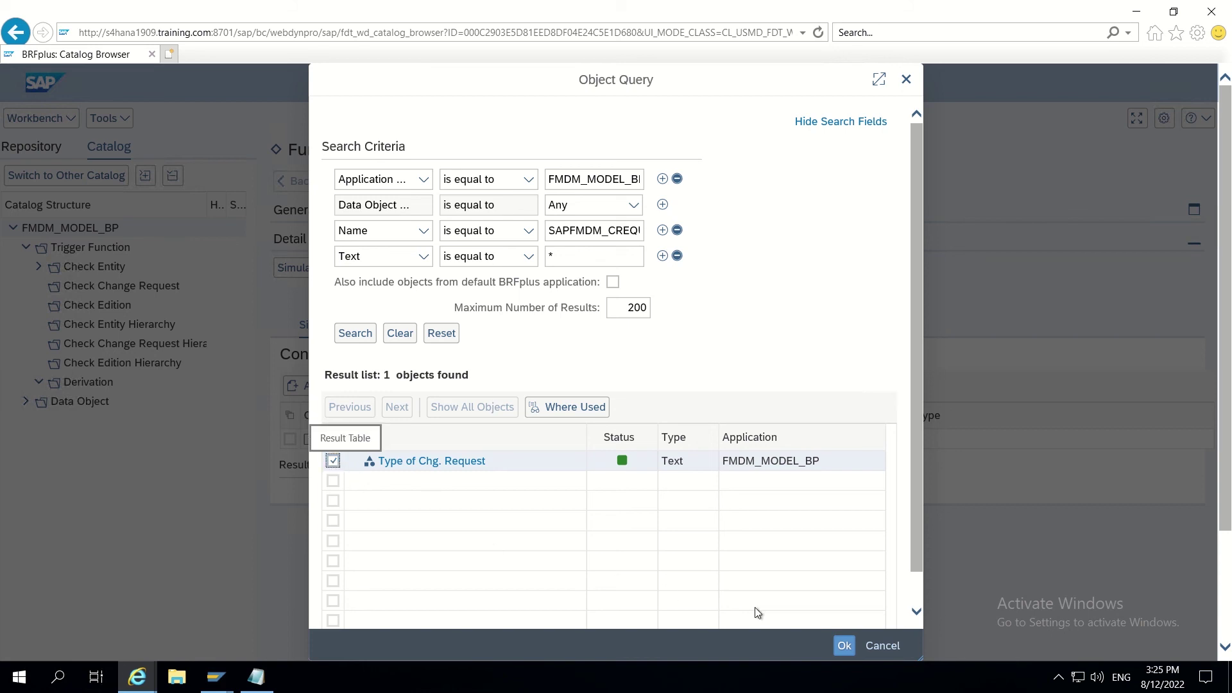
click(845, 645)
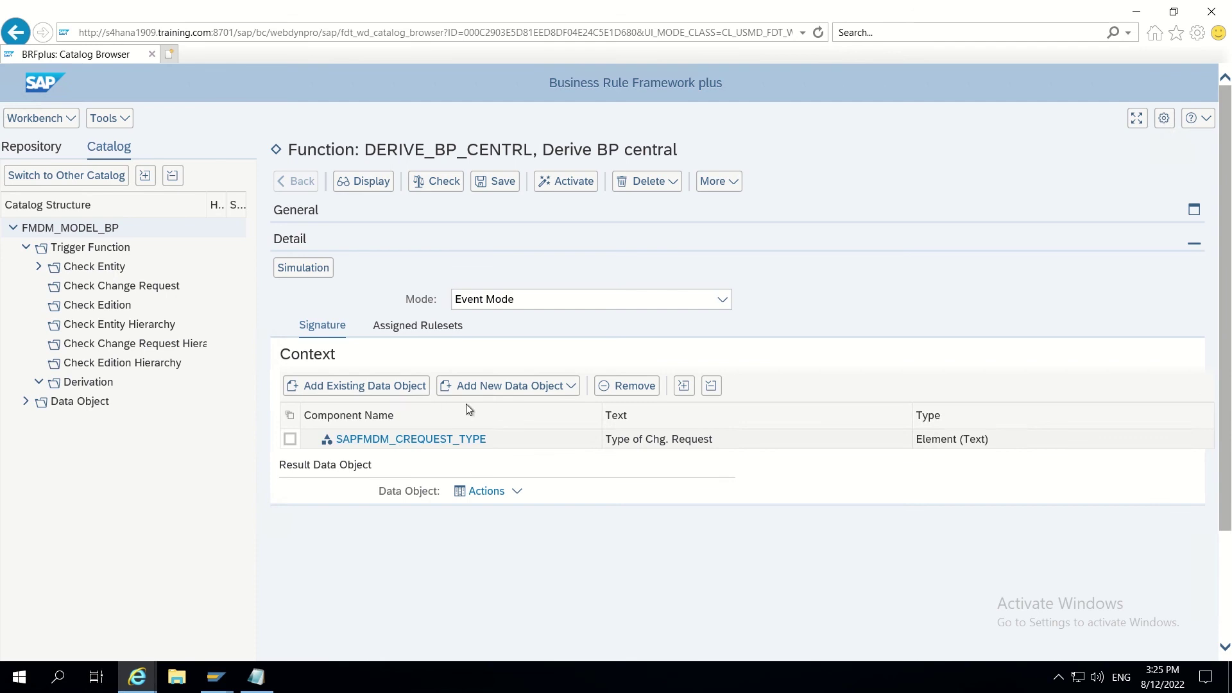
click(387, 391)
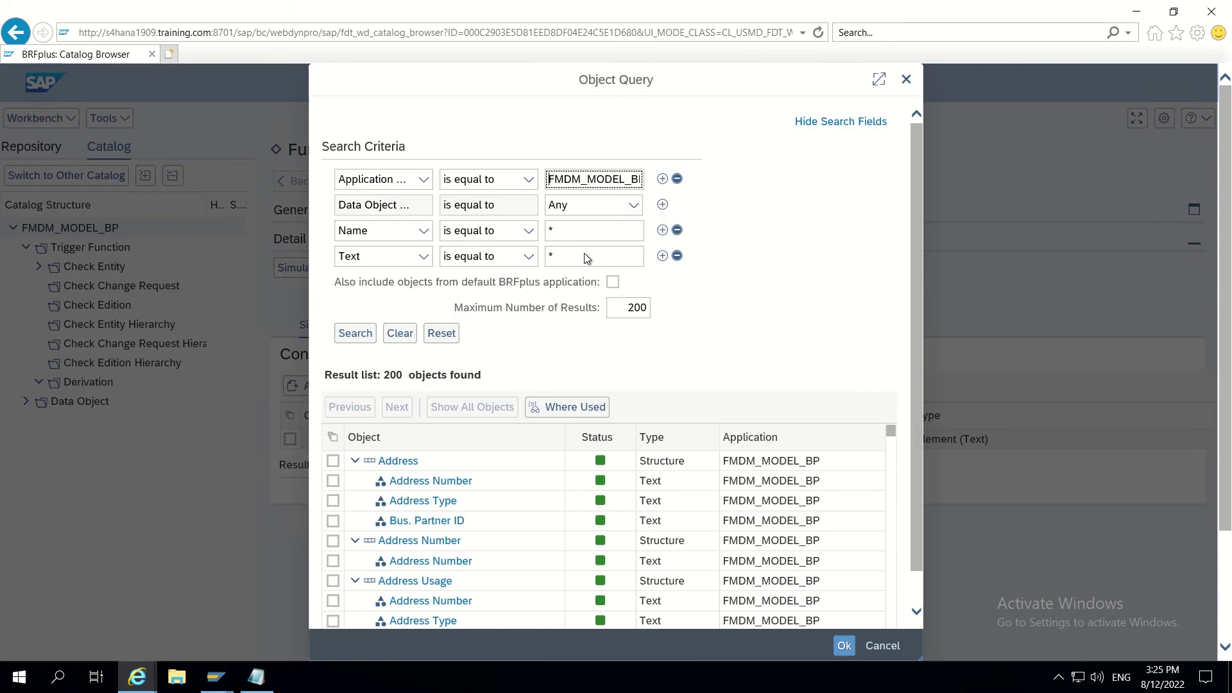
Step: Search the Object Query for objects whose text matches 'central*'
click(561, 257)
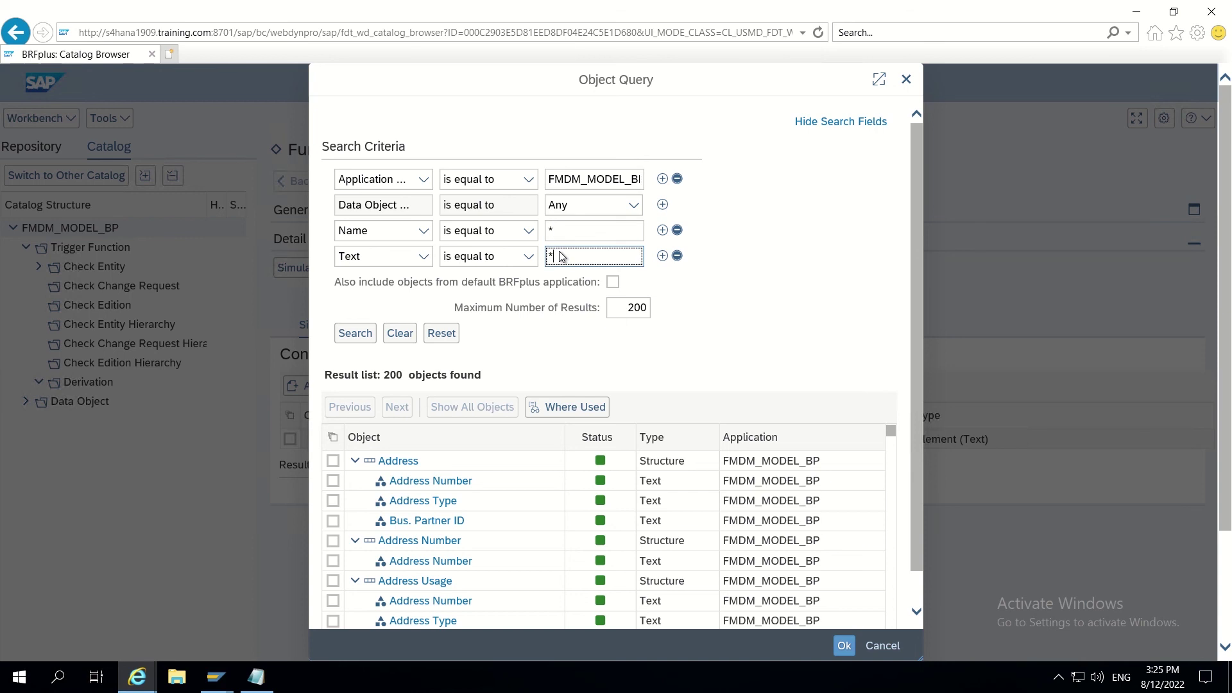
text(central*)
click(358, 332)
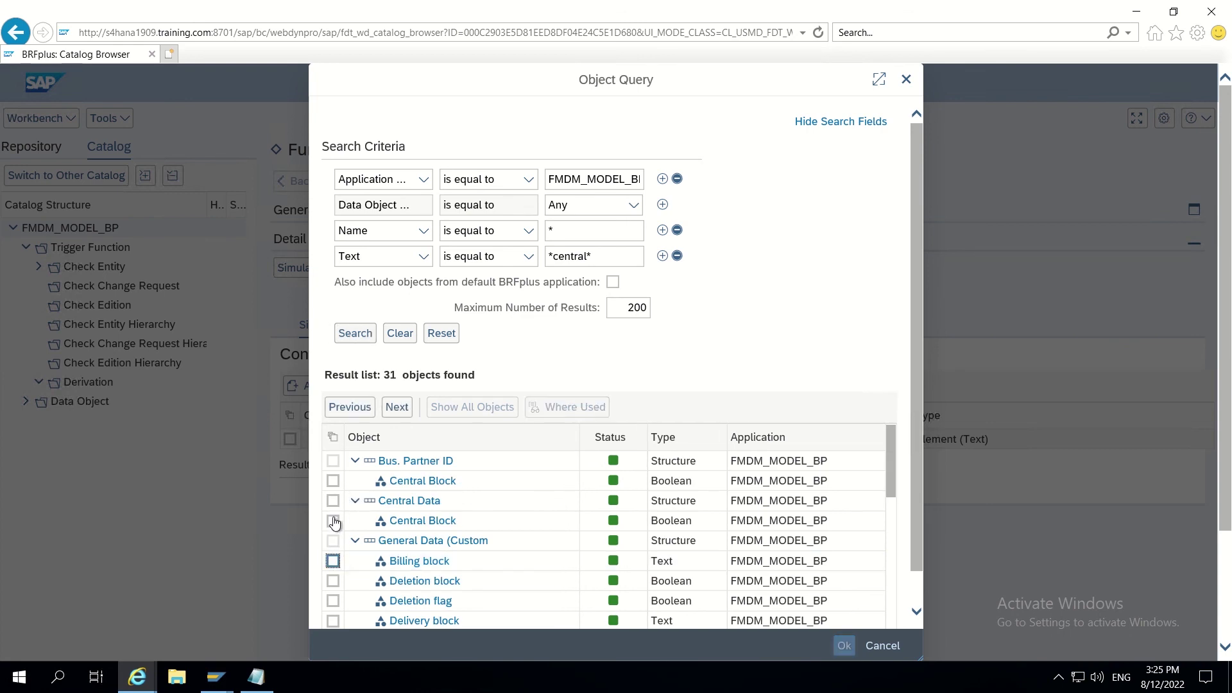
Step: Add the Central Data structure to the function context, save, and show its assigned rulesets
click(333, 562)
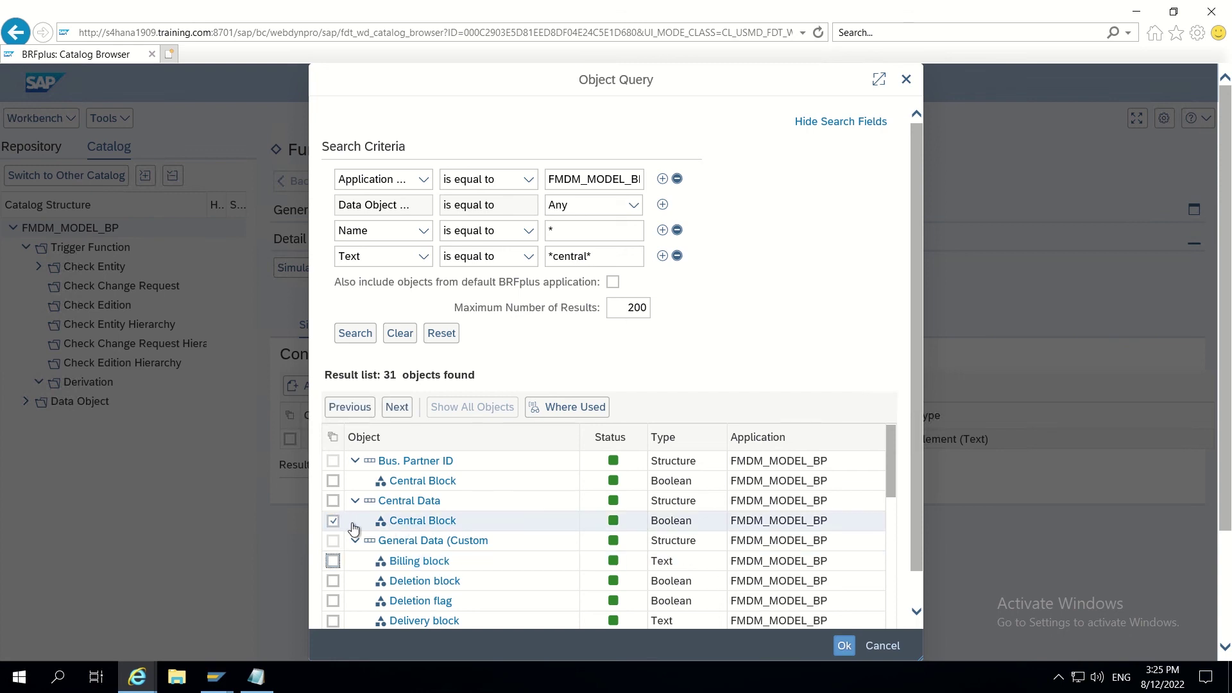
click(333, 525)
click(333, 517)
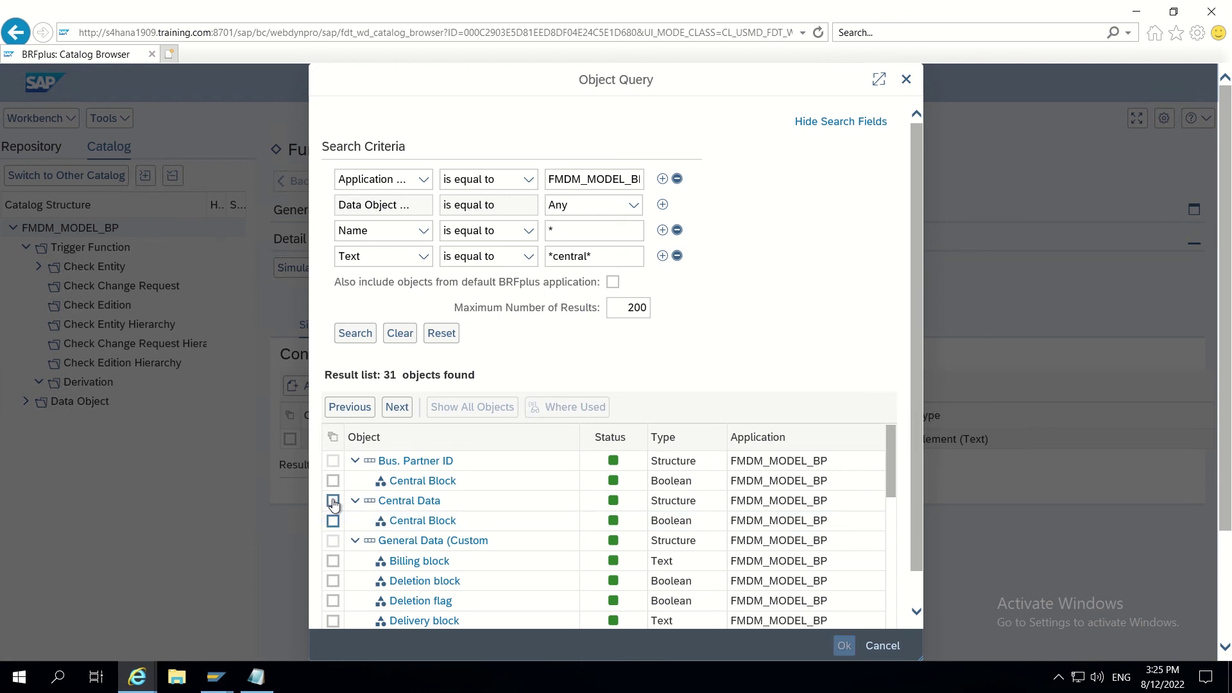
click(333, 501)
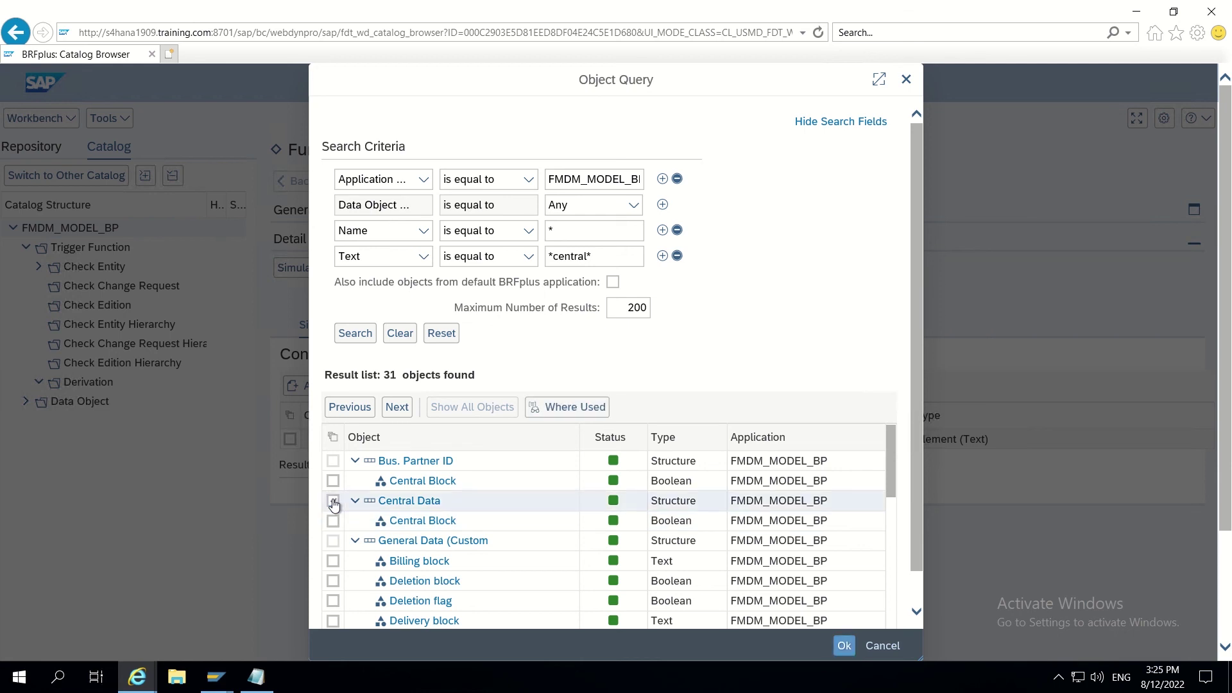
click(843, 646)
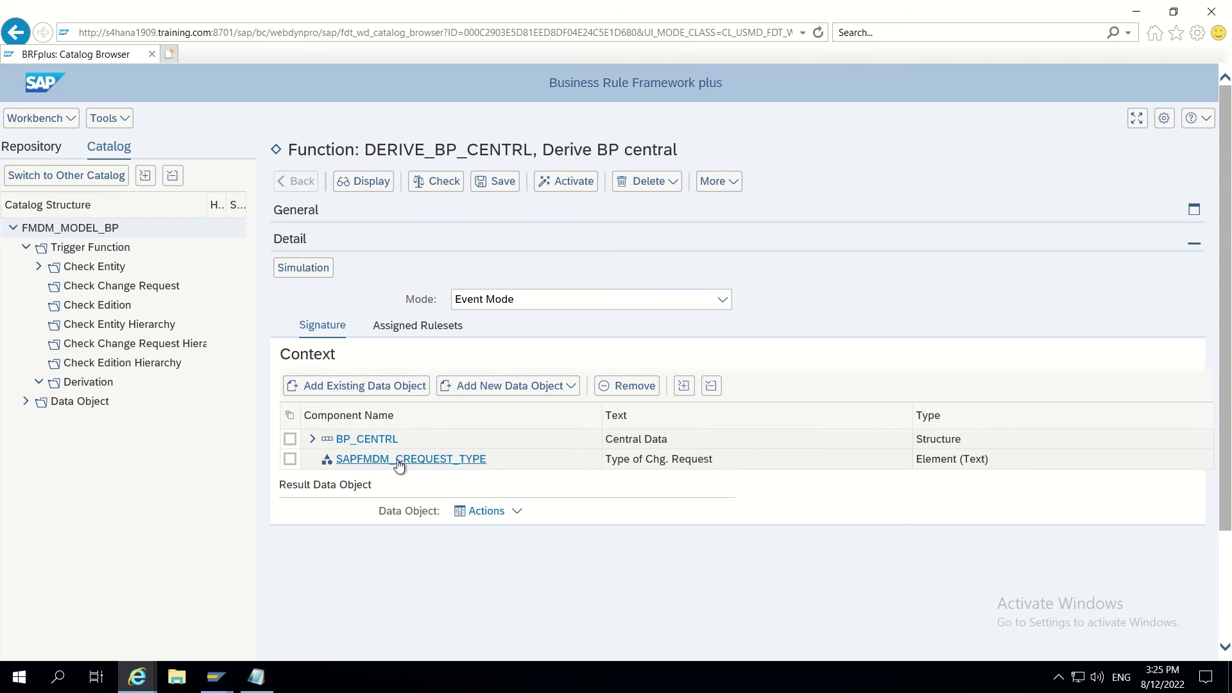
click(498, 181)
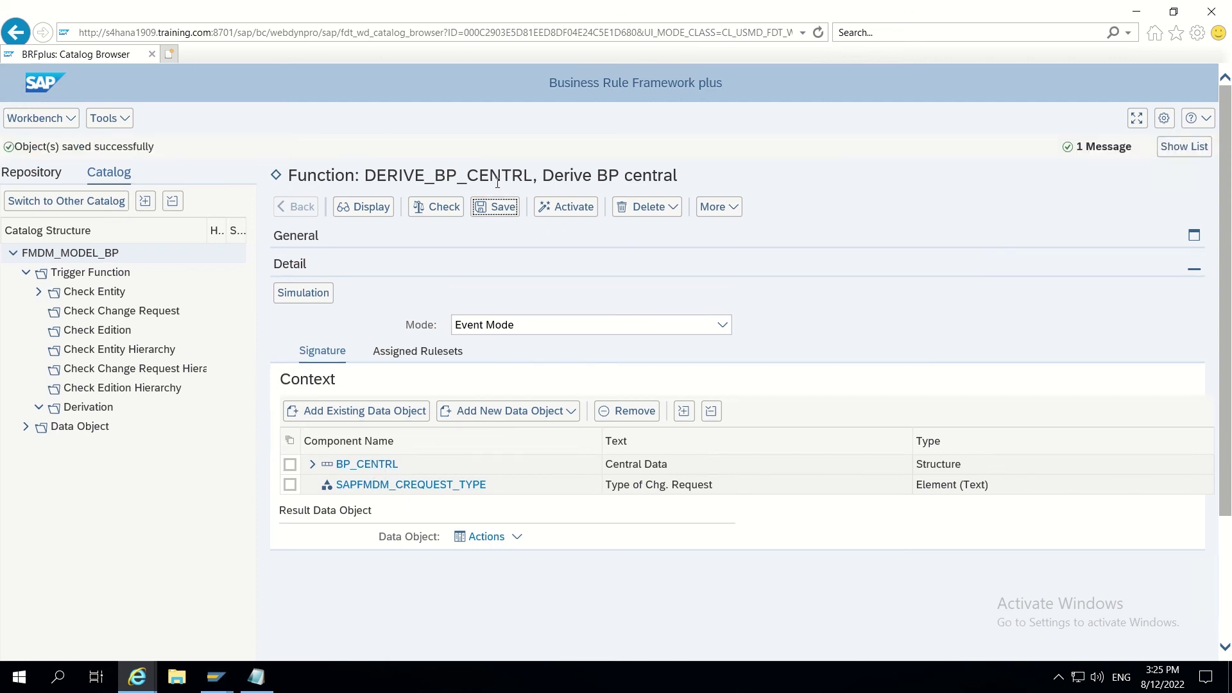
click(411, 358)
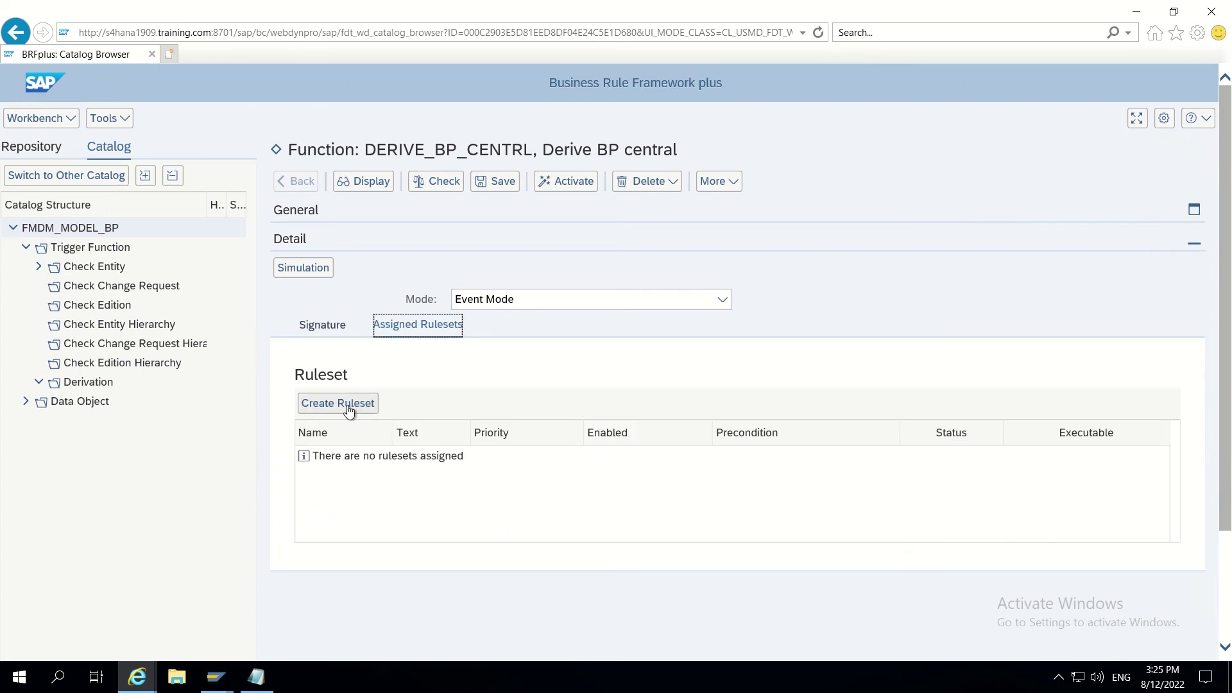
Step: Create ruleset RS_DERIVE_SEARCH_TERM with text 'Search term derivation' and open it
click(338, 403)
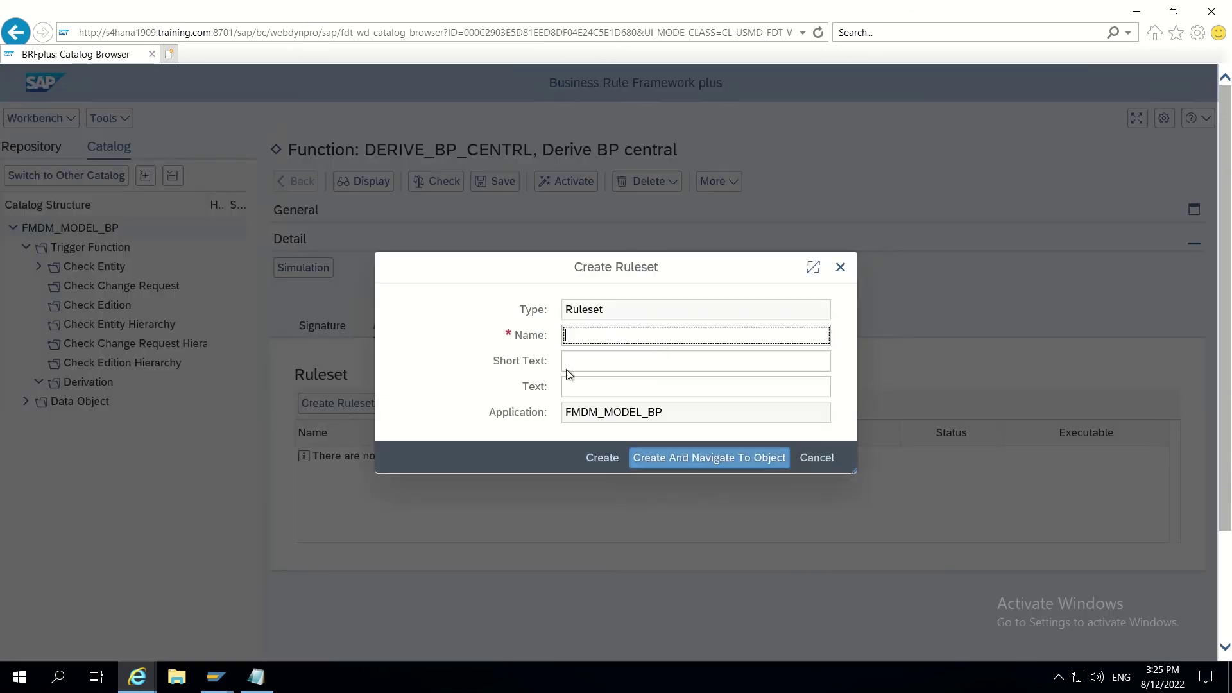
click(615, 336)
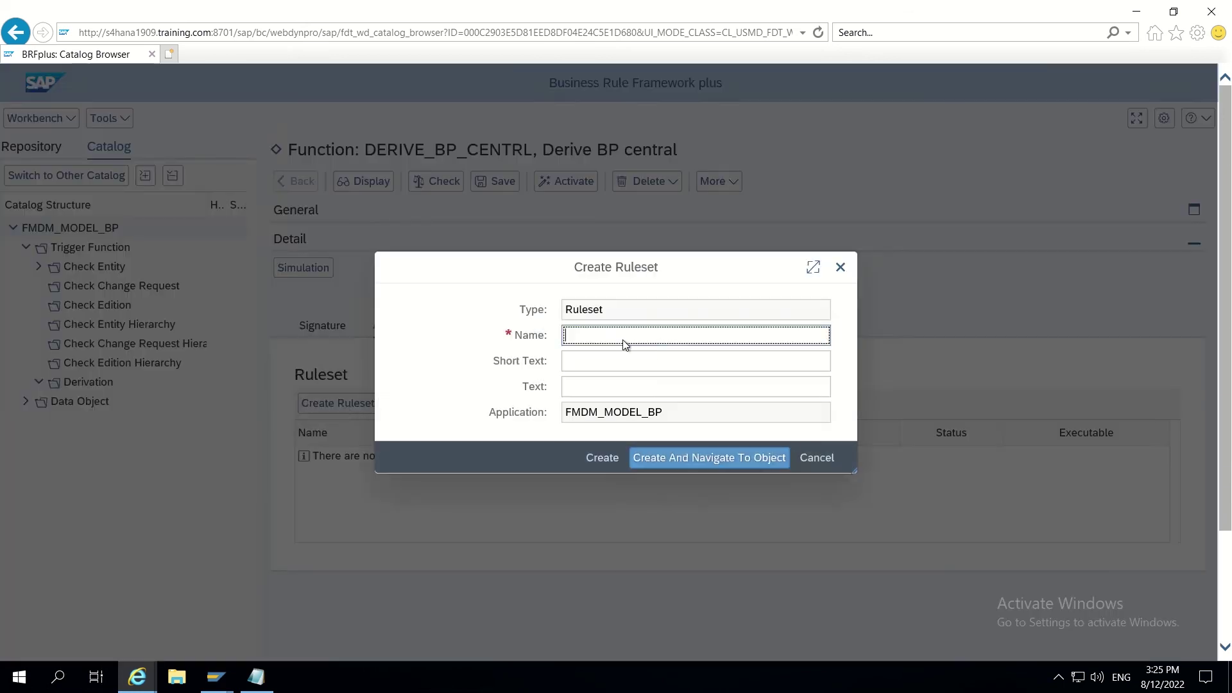
text(RS_)
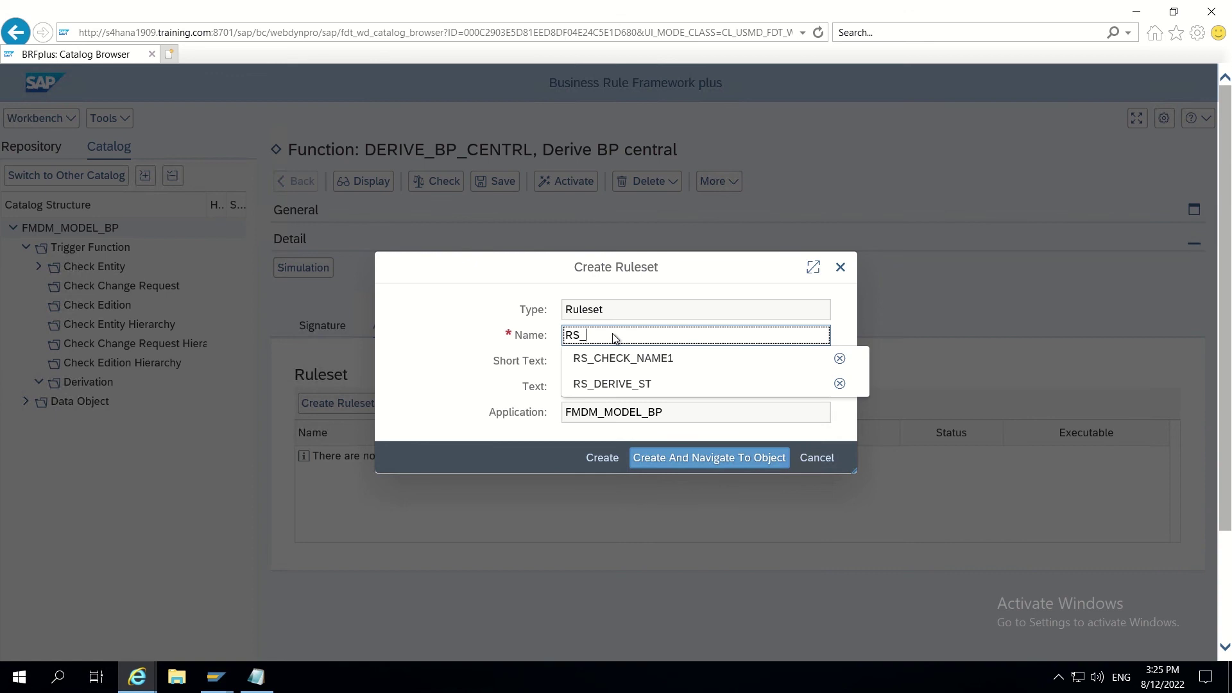
text(DERIVE)
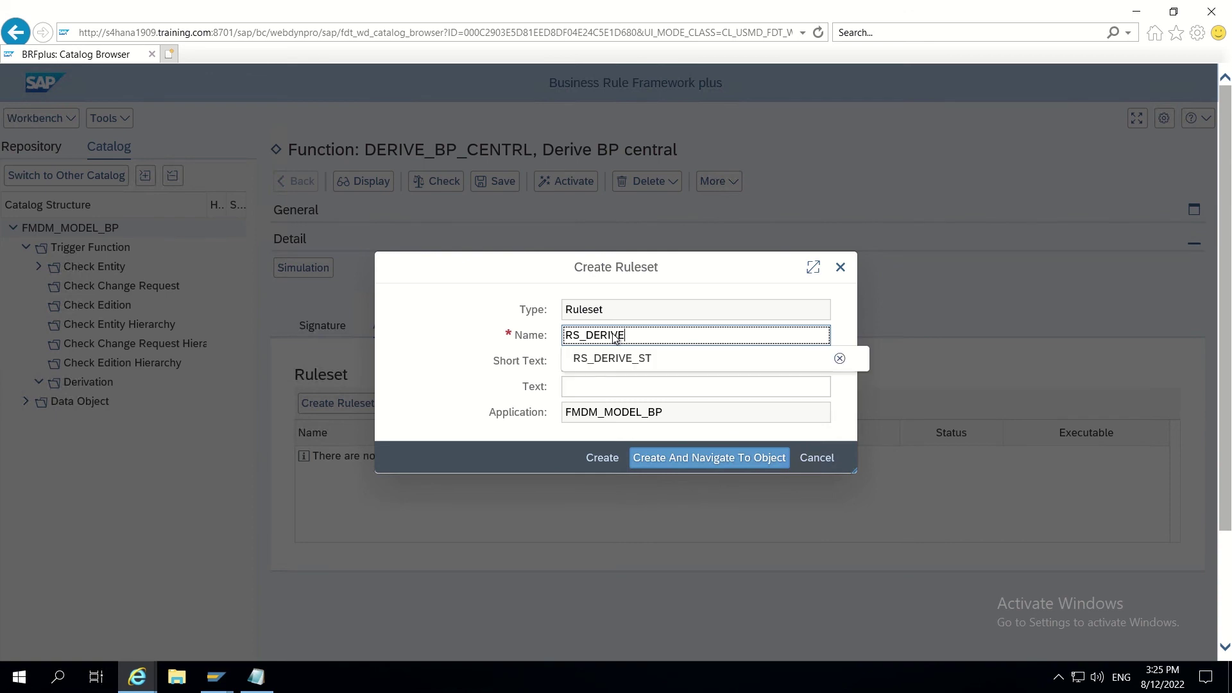
text(_SEARCH_TERM)
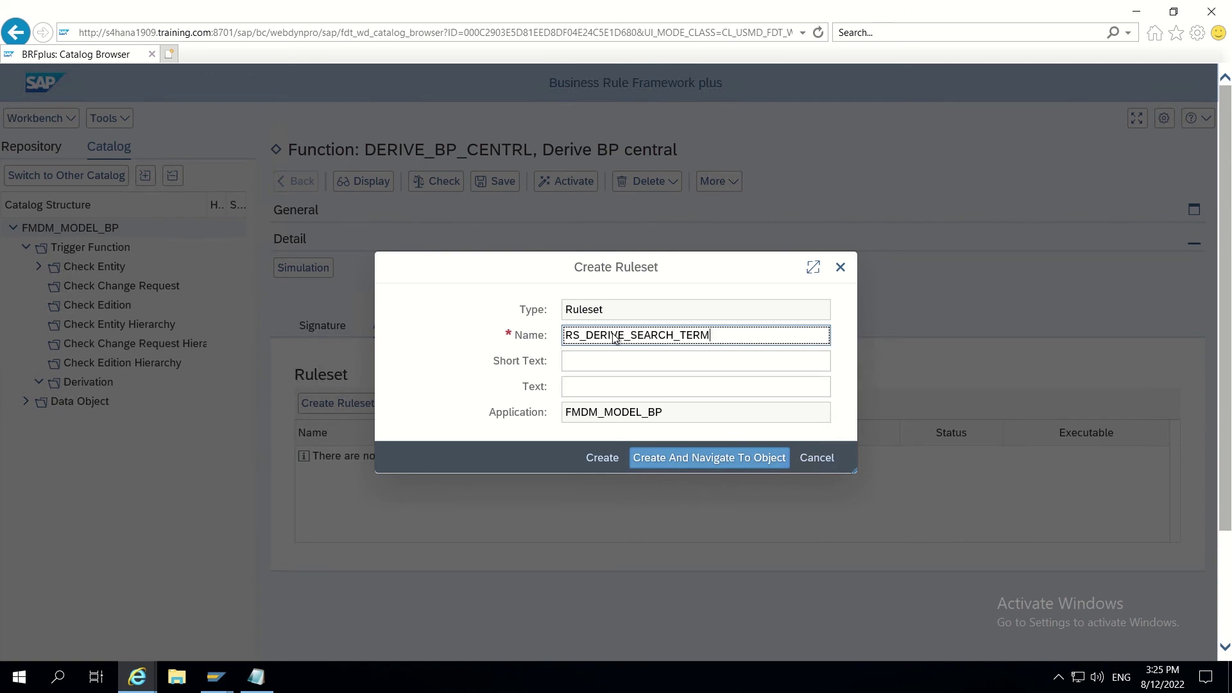
click(597, 365)
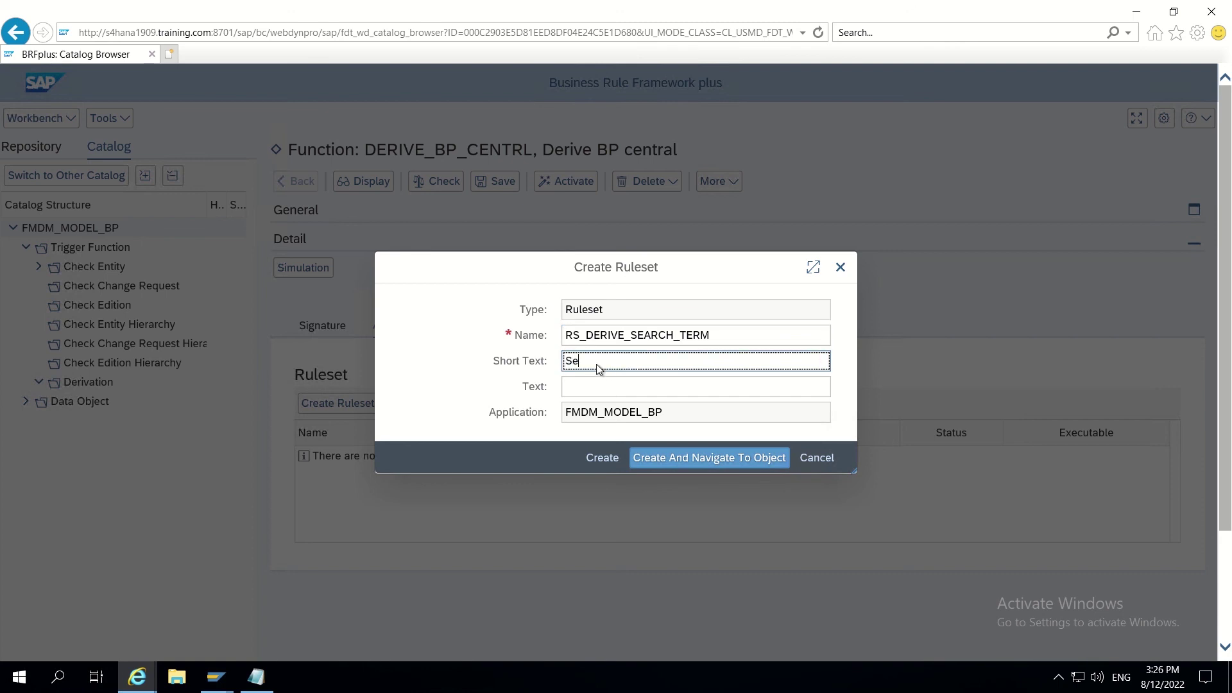
text(Search term derivati)
key(BackSpace)
key(BackSpace)
key(BackSpace)
text(e)
click(598, 386)
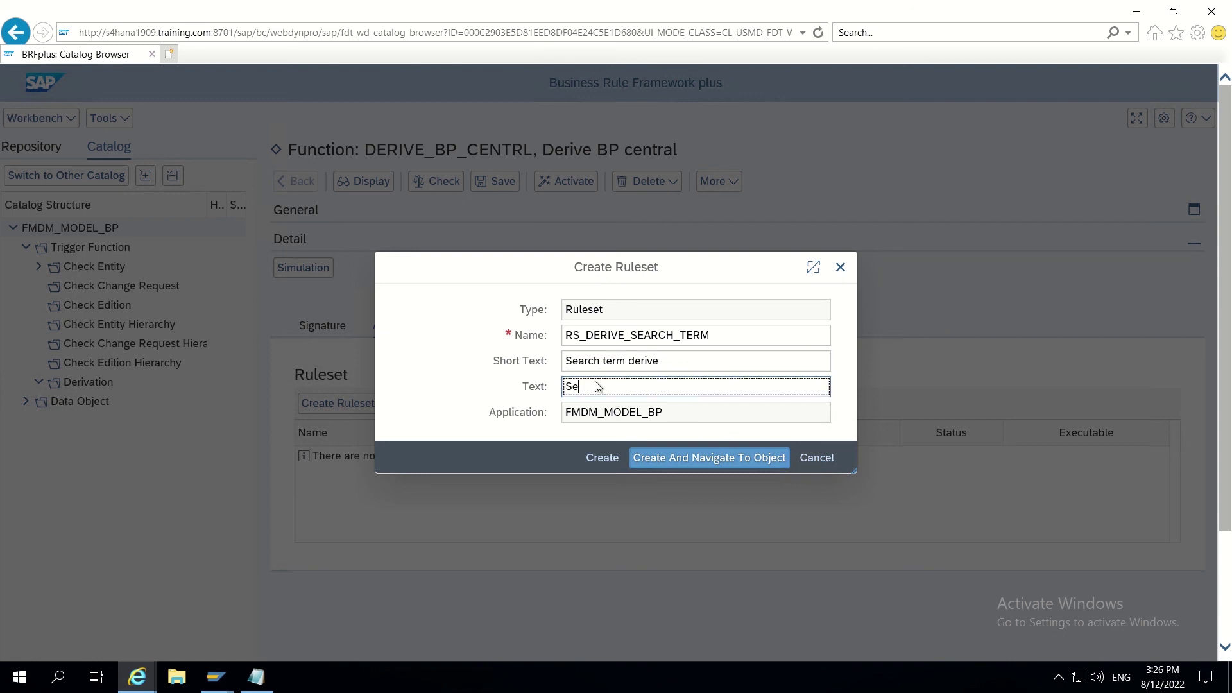
text(m derivation)
click(661, 460)
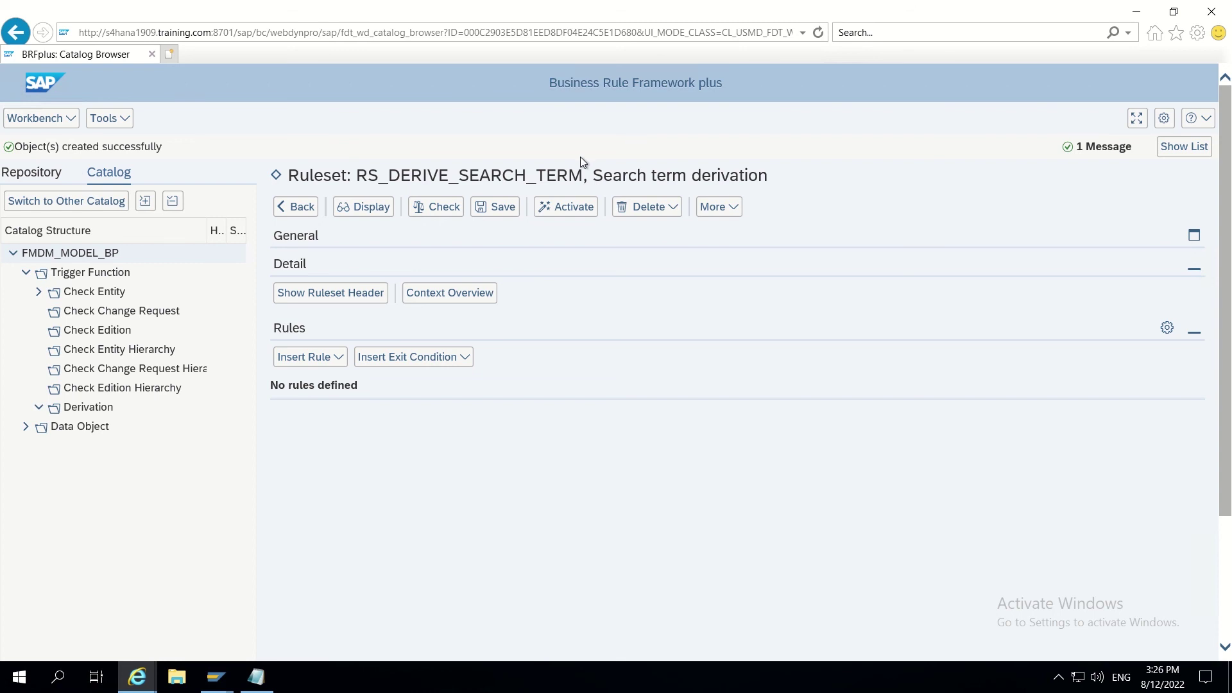
Step: Save the ruleset and insert a new rule described 'Search term derived from Name1'
click(495, 208)
click(337, 360)
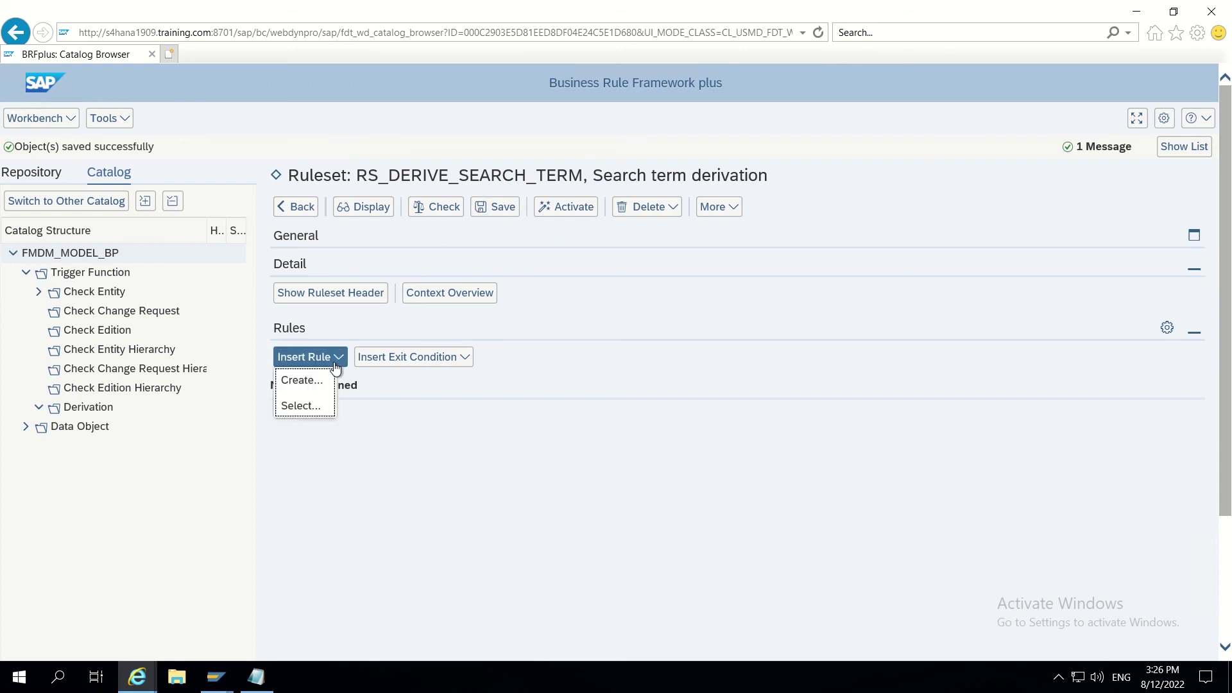
click(314, 383)
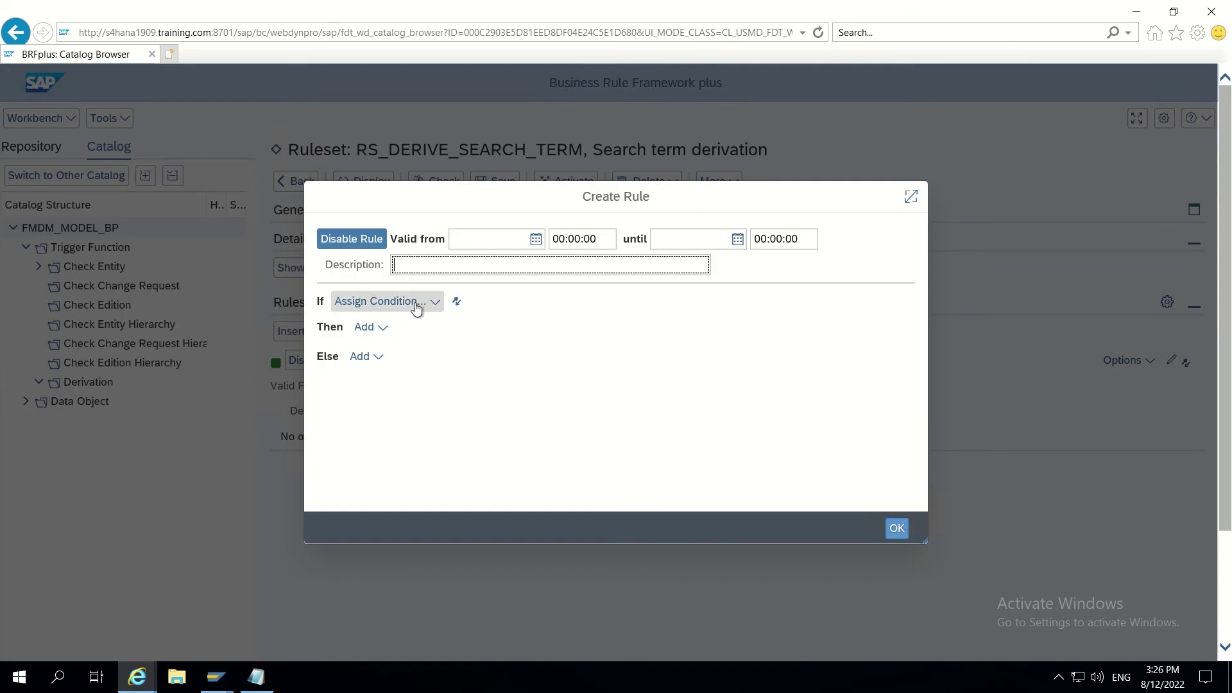
click(431, 264)
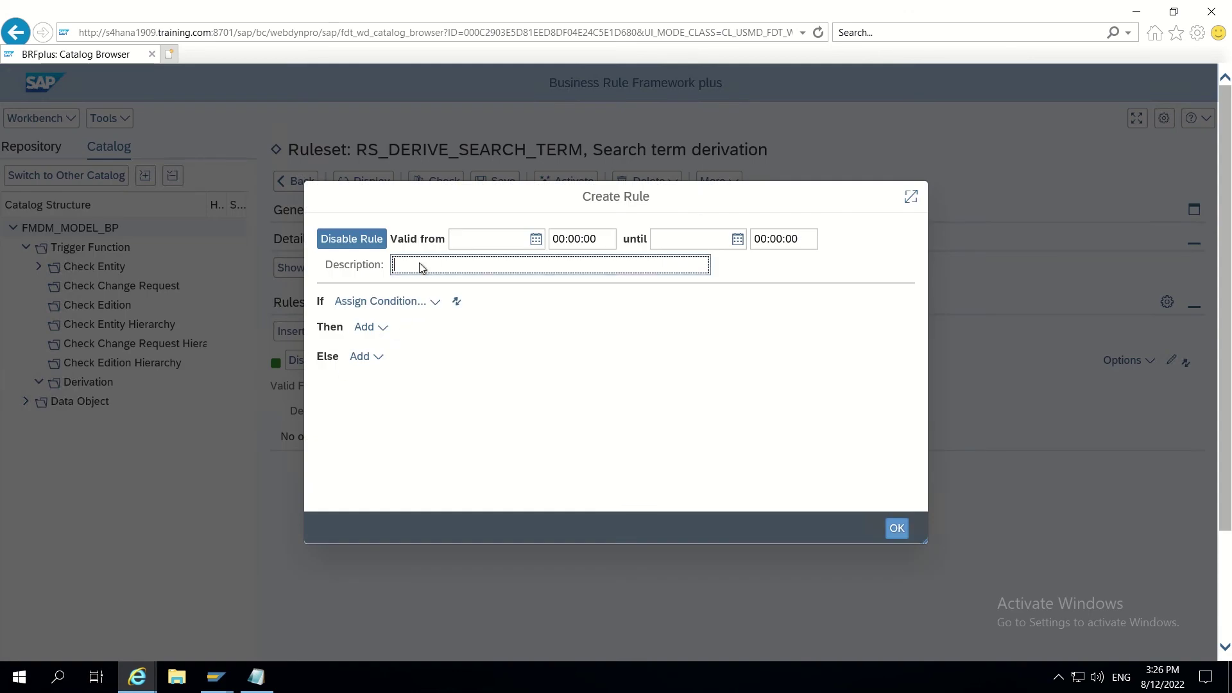
text(Search term derived f)
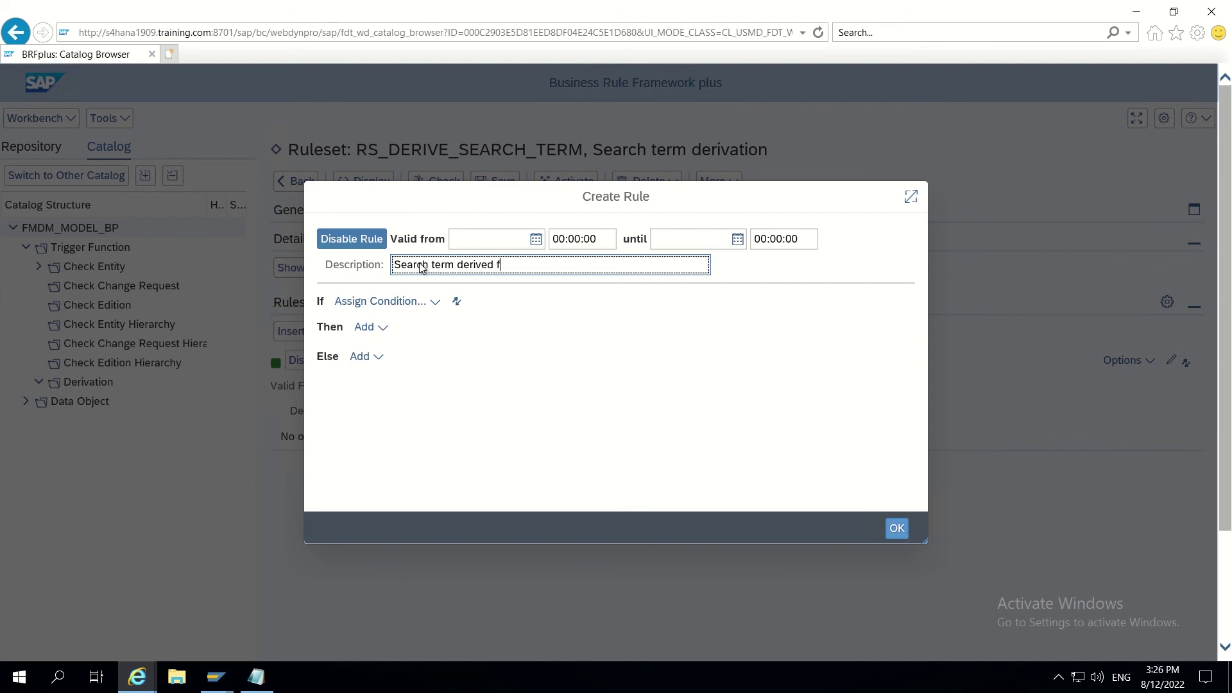
text(rom Name1)
Step: Base the rule's condition on the context field Type of Chg. Request
click(408, 307)
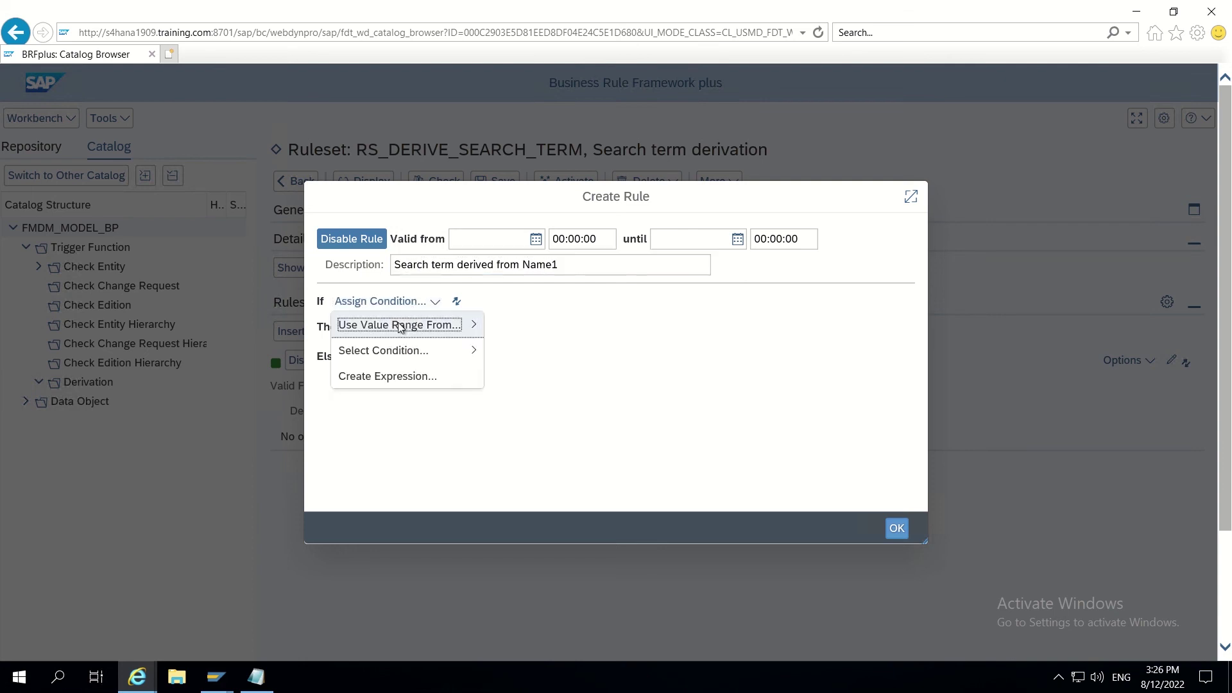
mouse_move(398, 326)
mouse_move(567, 330)
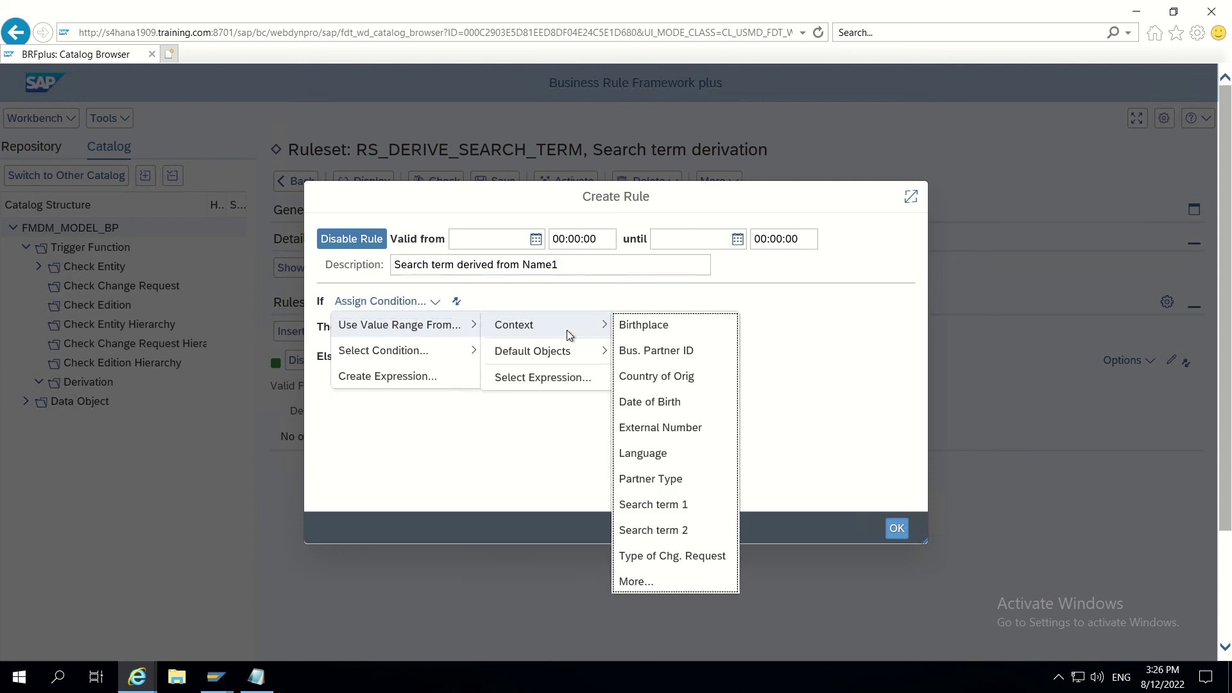
click(662, 556)
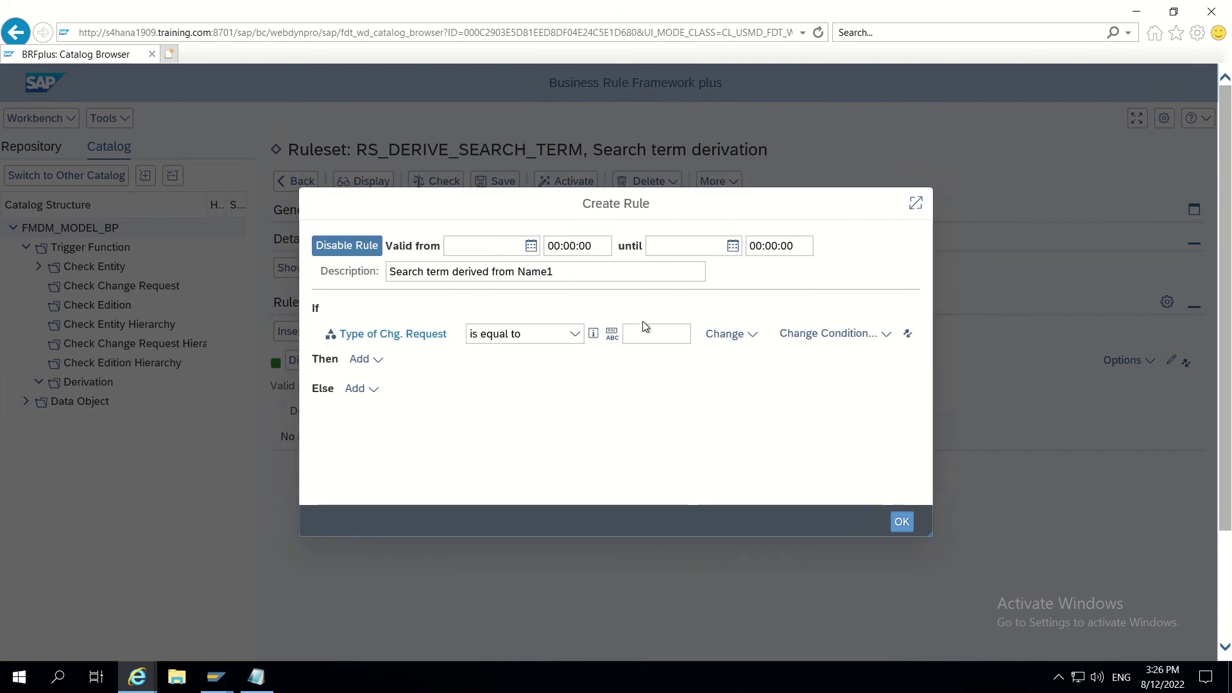
Step: Compare Type of Chg. Request against the value ZCUST1P2
click(641, 332)
text(ZCUST1P2)
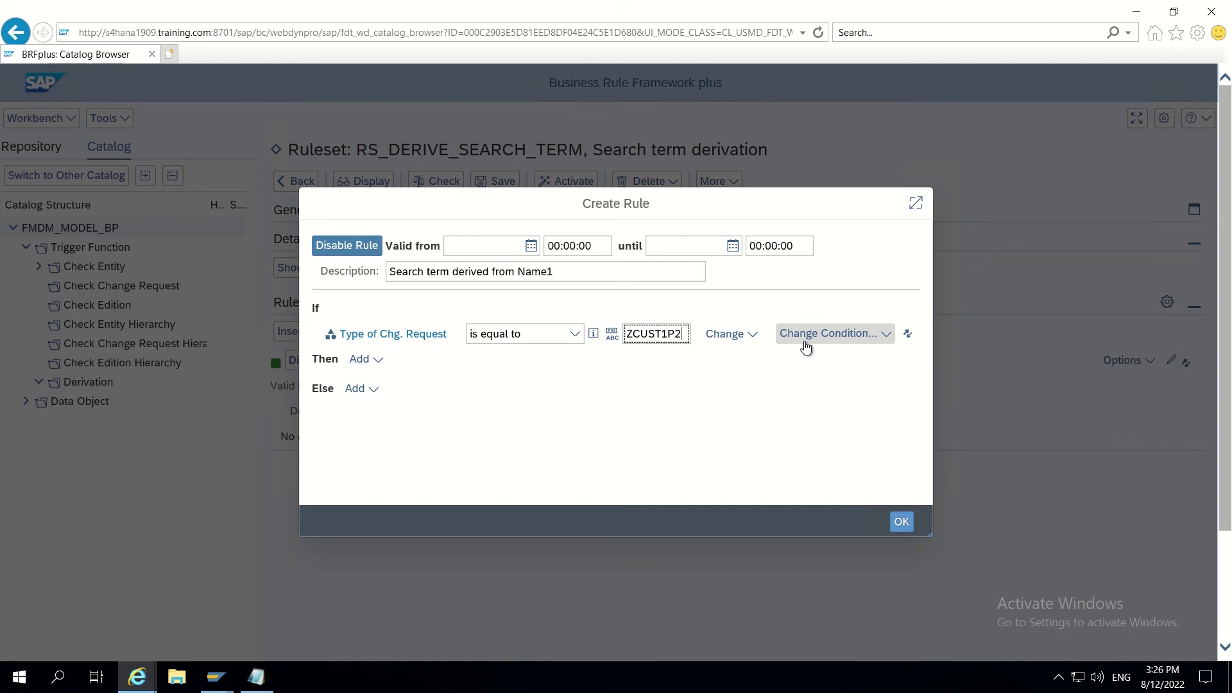
click(861, 336)
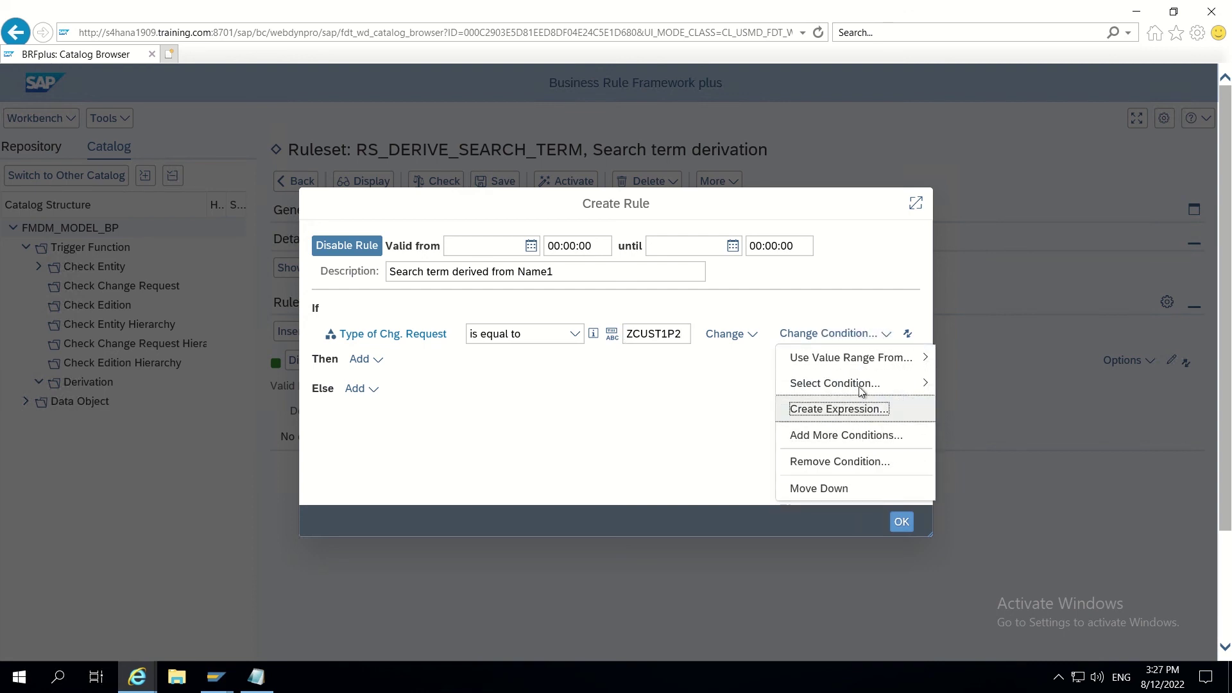
mouse_move(860, 359)
mouse_move(861, 382)
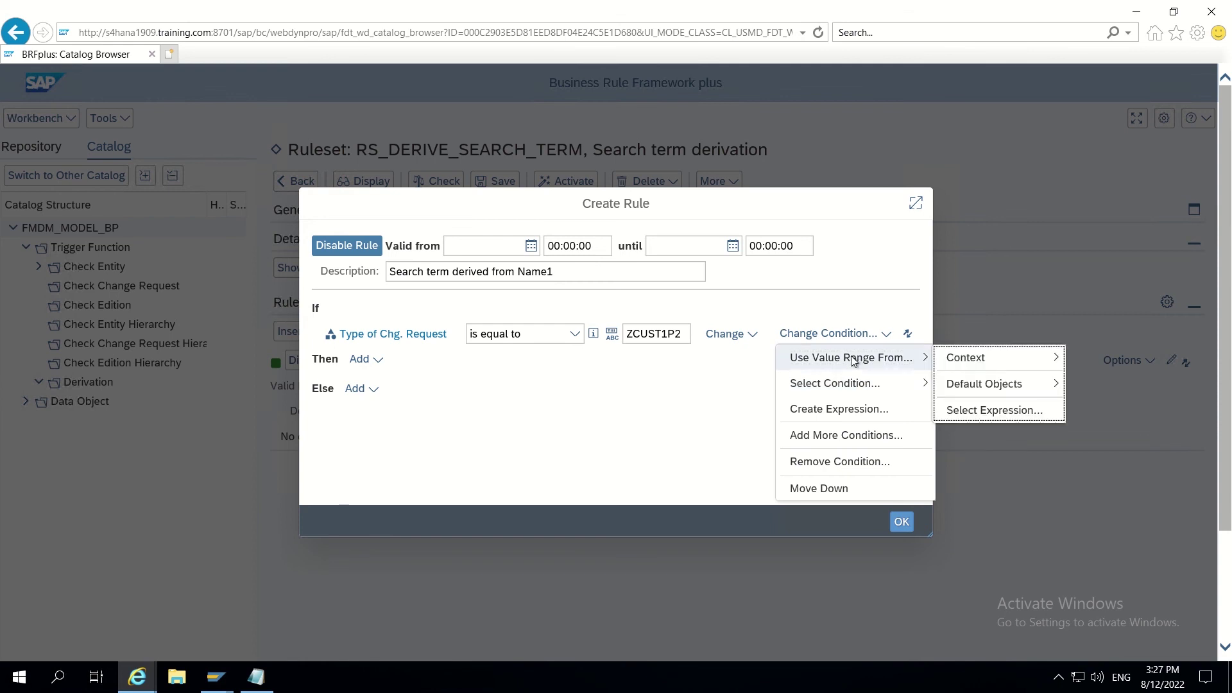
click(749, 334)
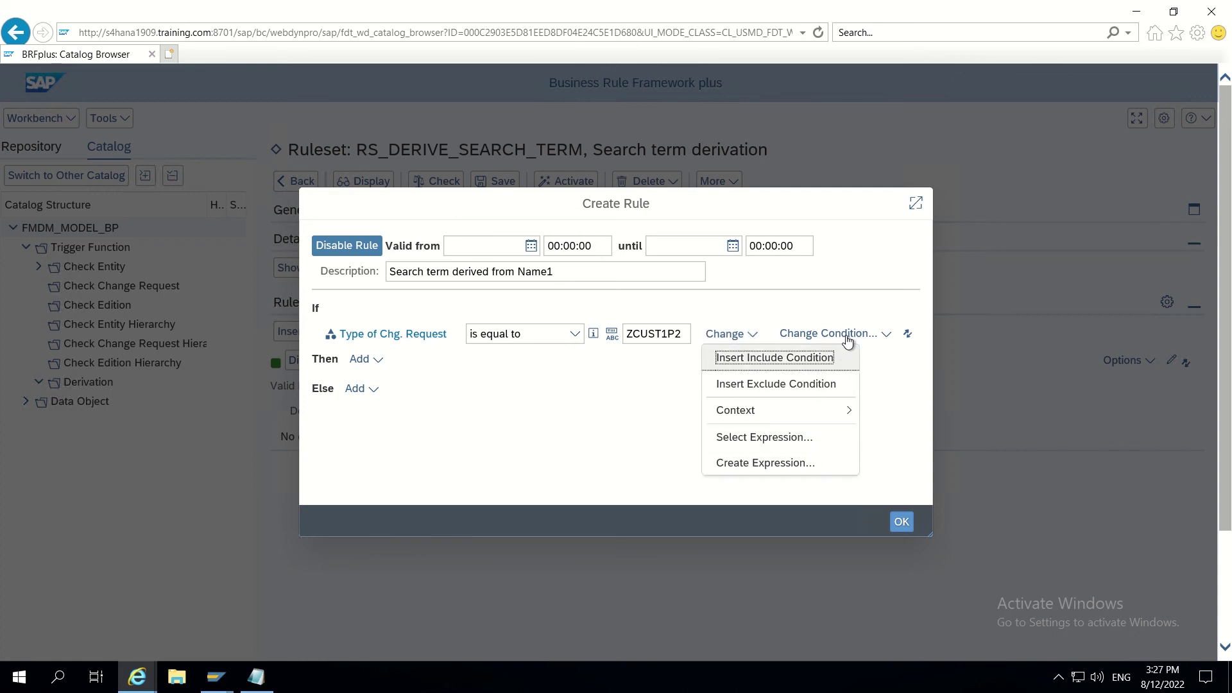
Step: Add a second condition to the rule via Add More Conditions
click(881, 334)
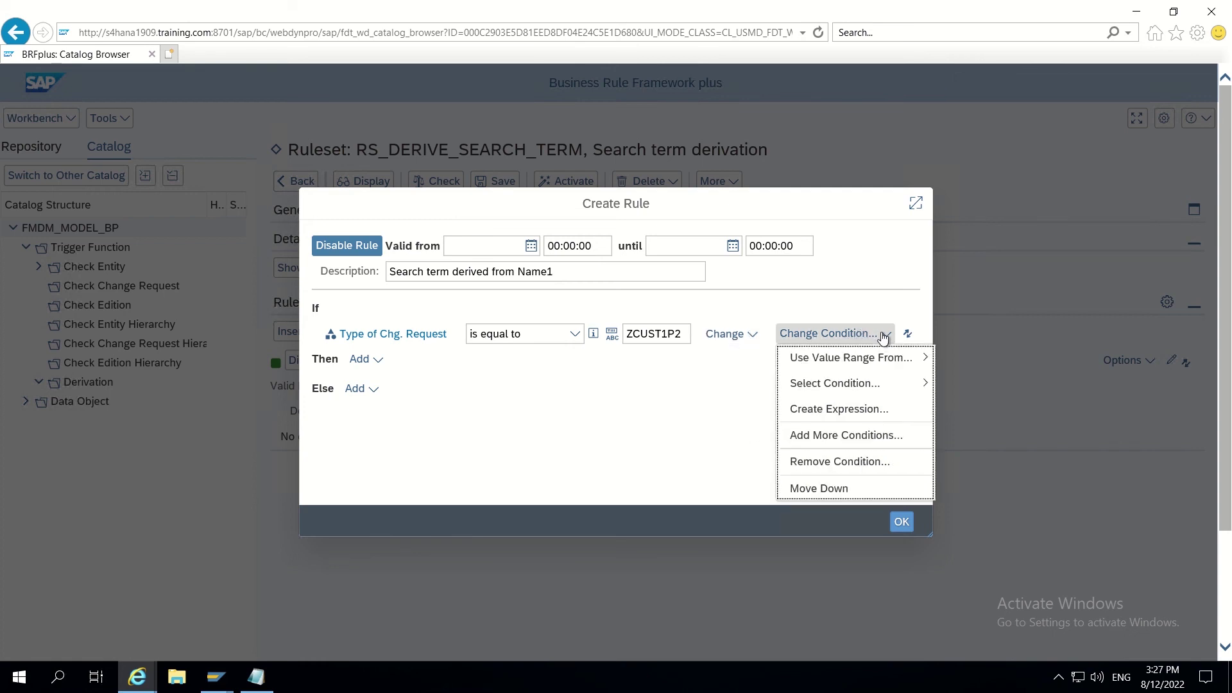
mouse_move(856, 387)
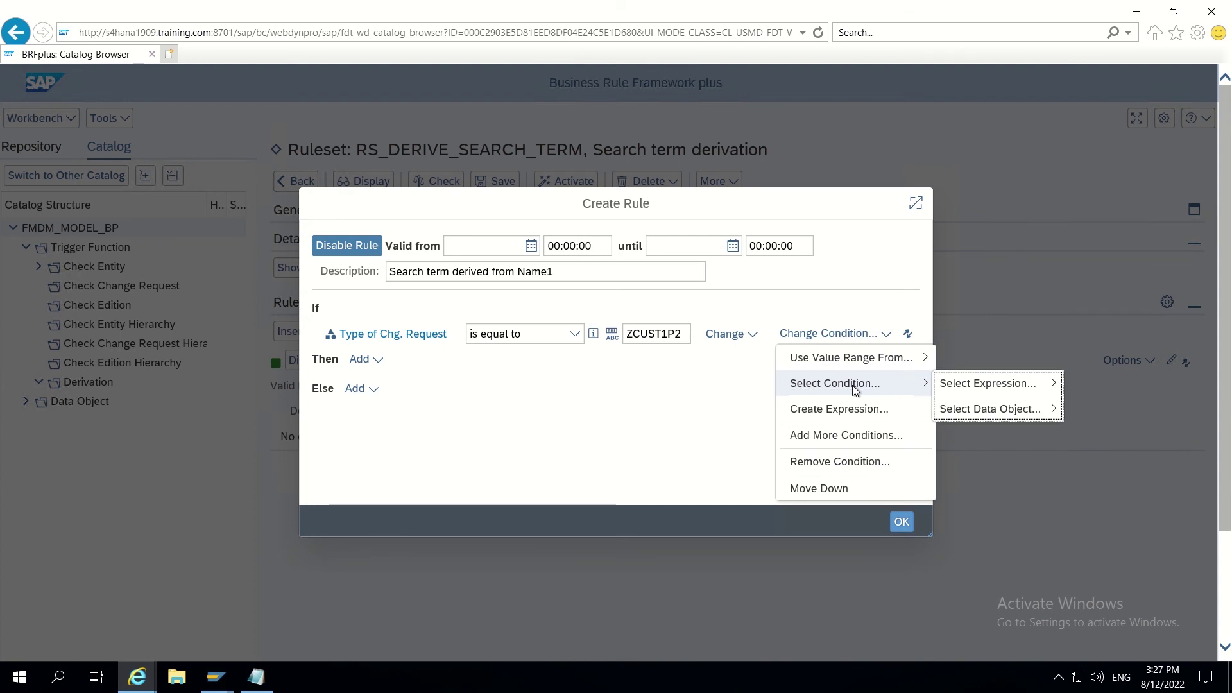
click(837, 437)
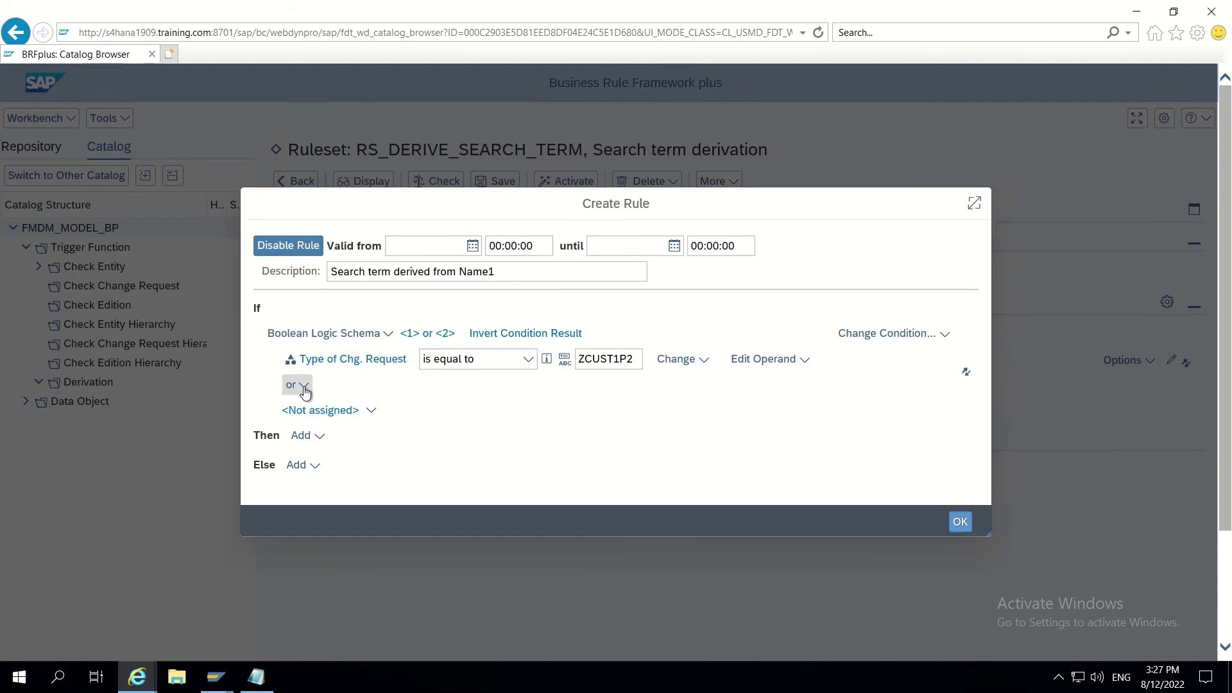
Step: Set the second condition's operand to the Central Data field 1st Org.Name
click(305, 387)
click(298, 410)
click(371, 414)
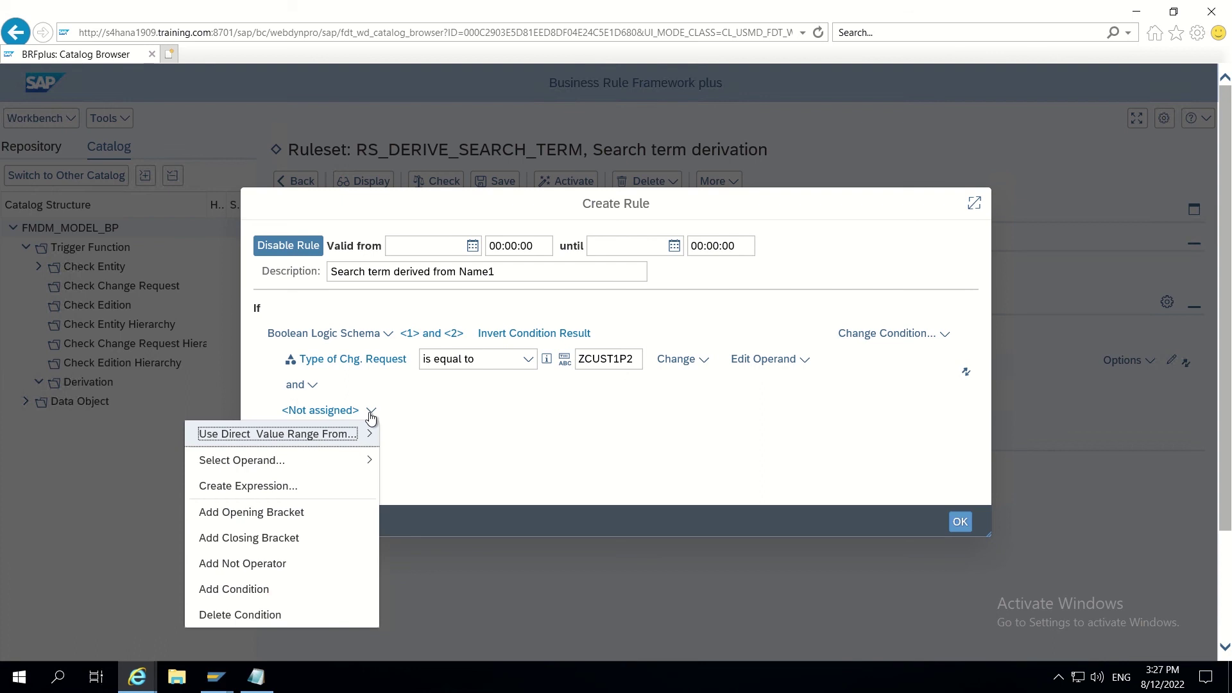
mouse_move(334, 431)
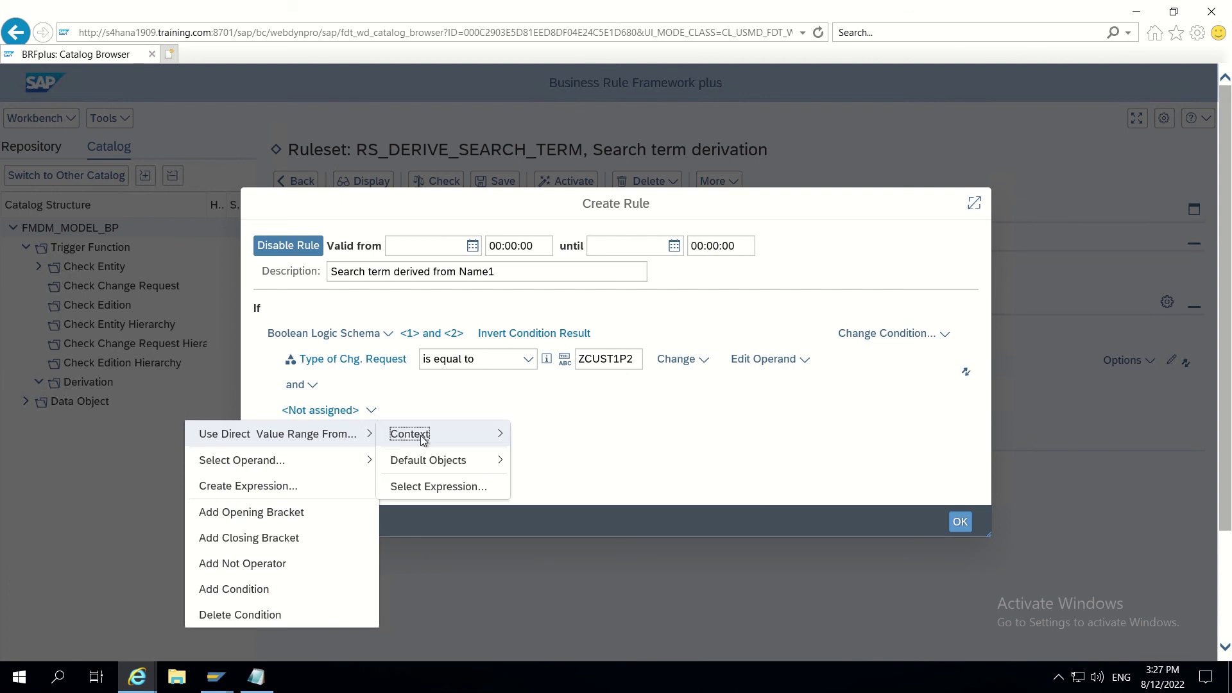
mouse_move(423, 441)
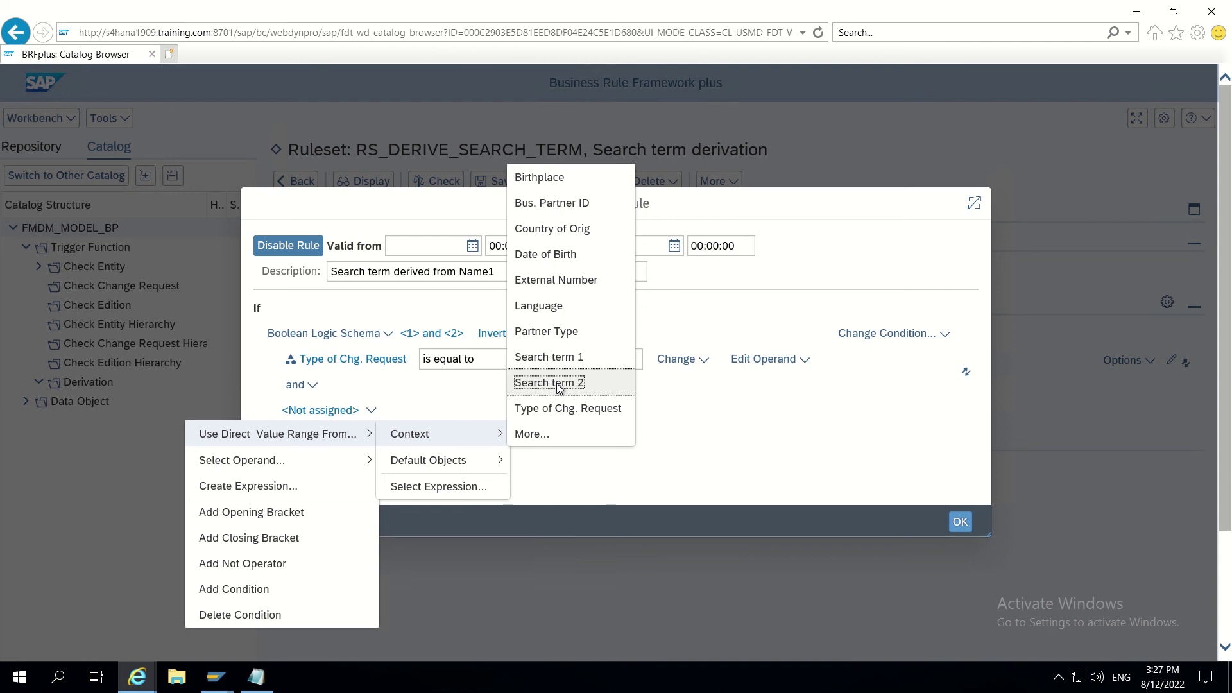
click(555, 432)
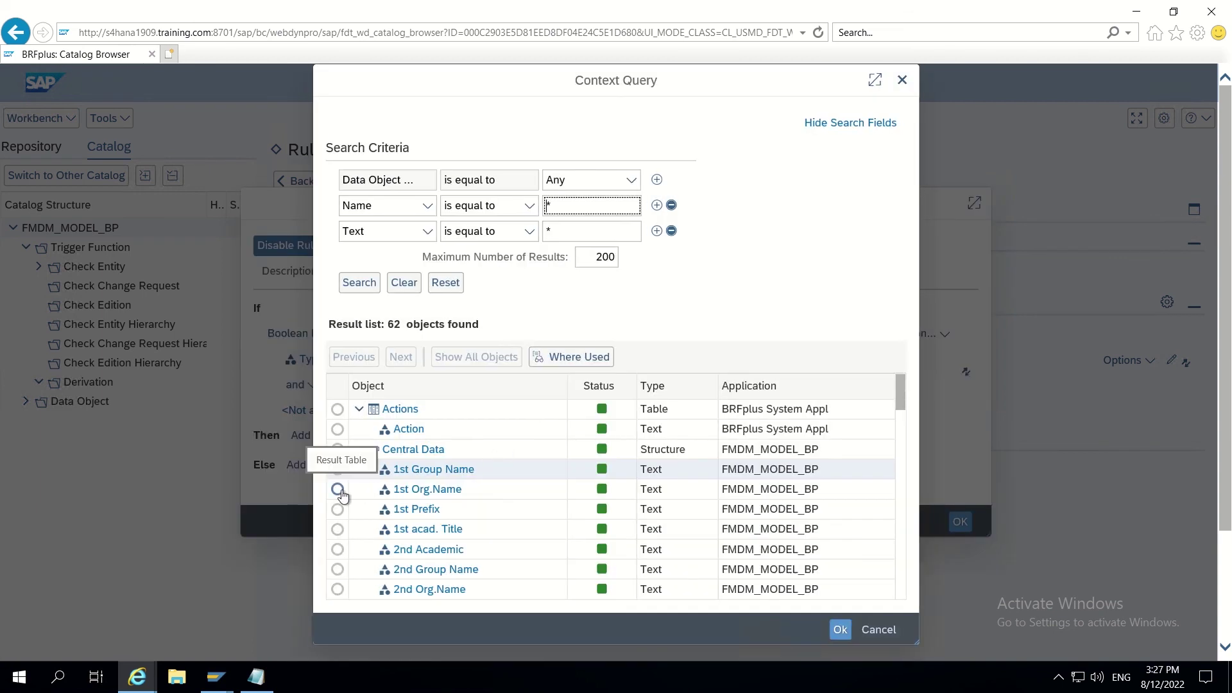
click(338, 490)
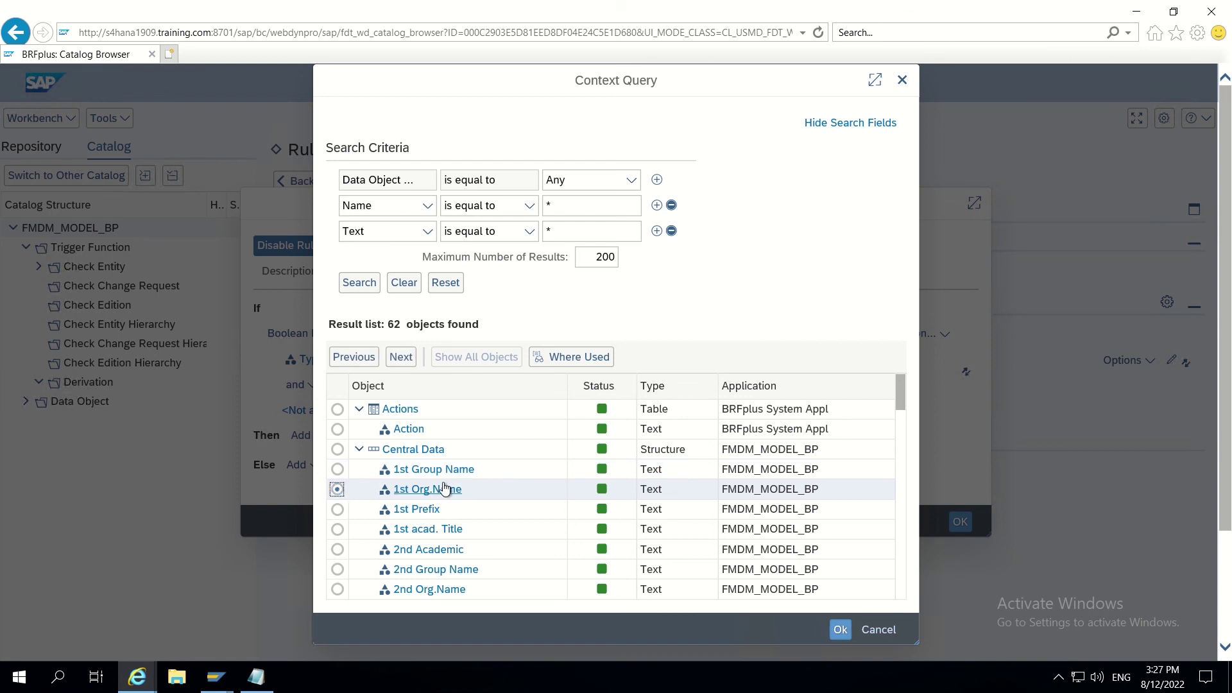
click(841, 632)
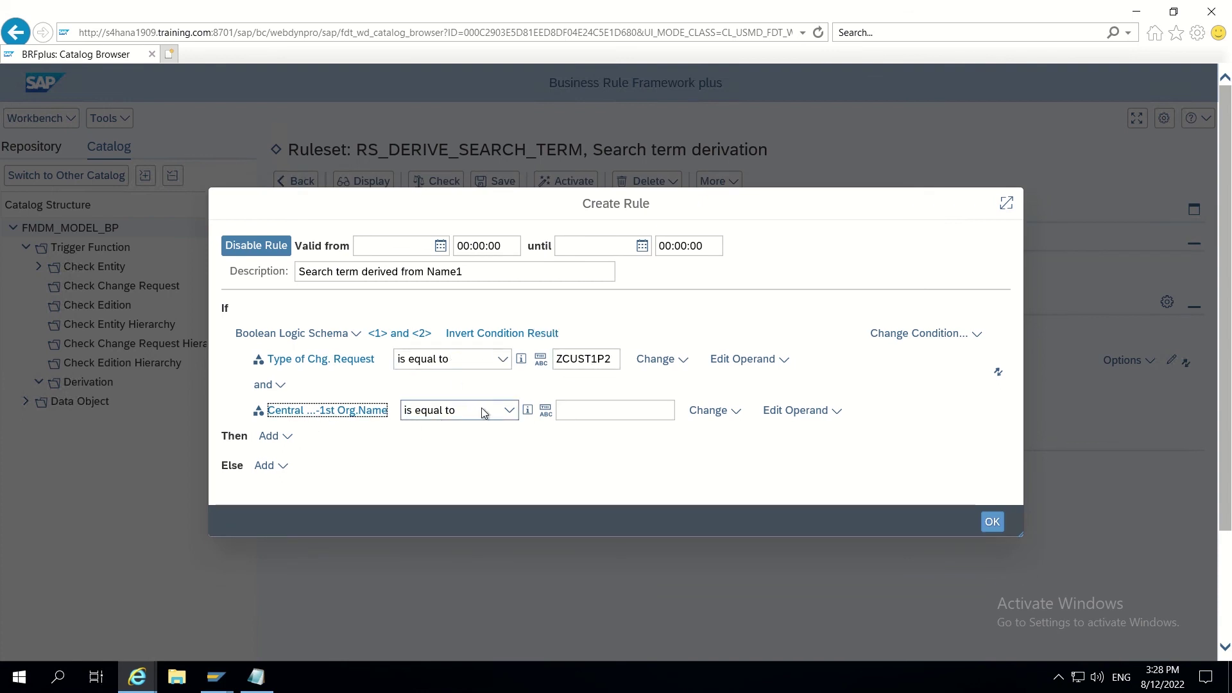
click(509, 412)
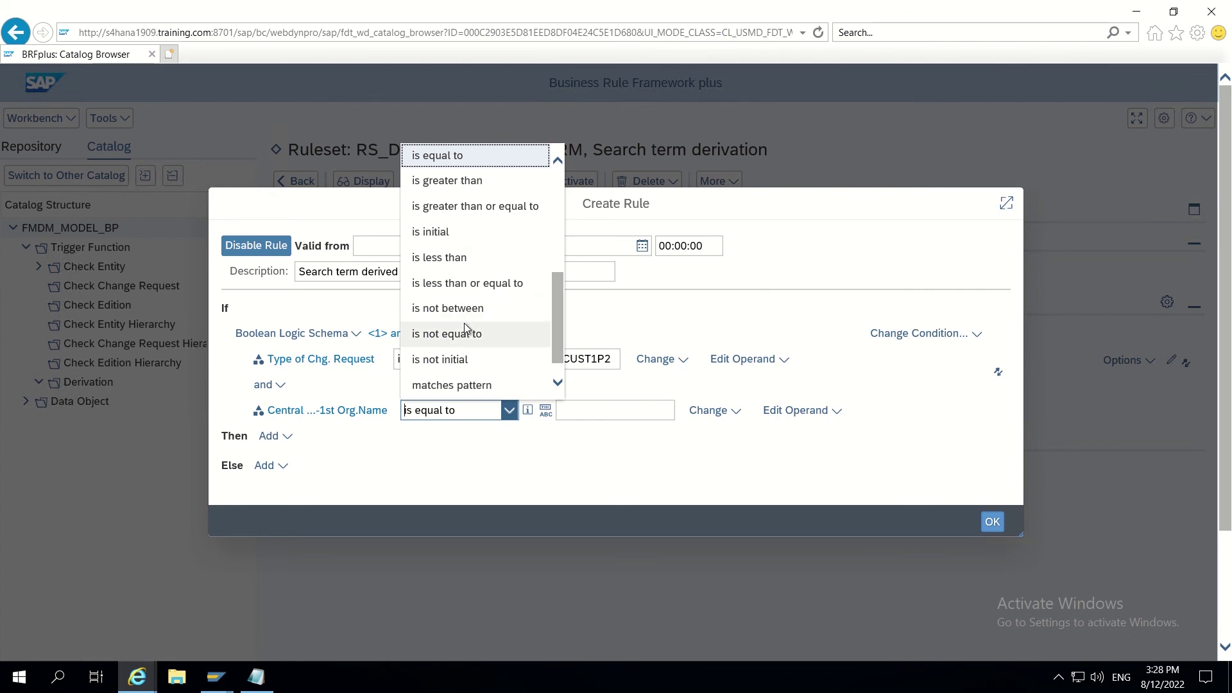
Step: Require 1st Org.Name to be not initial and add a Then action assigning Search term 1
click(459, 360)
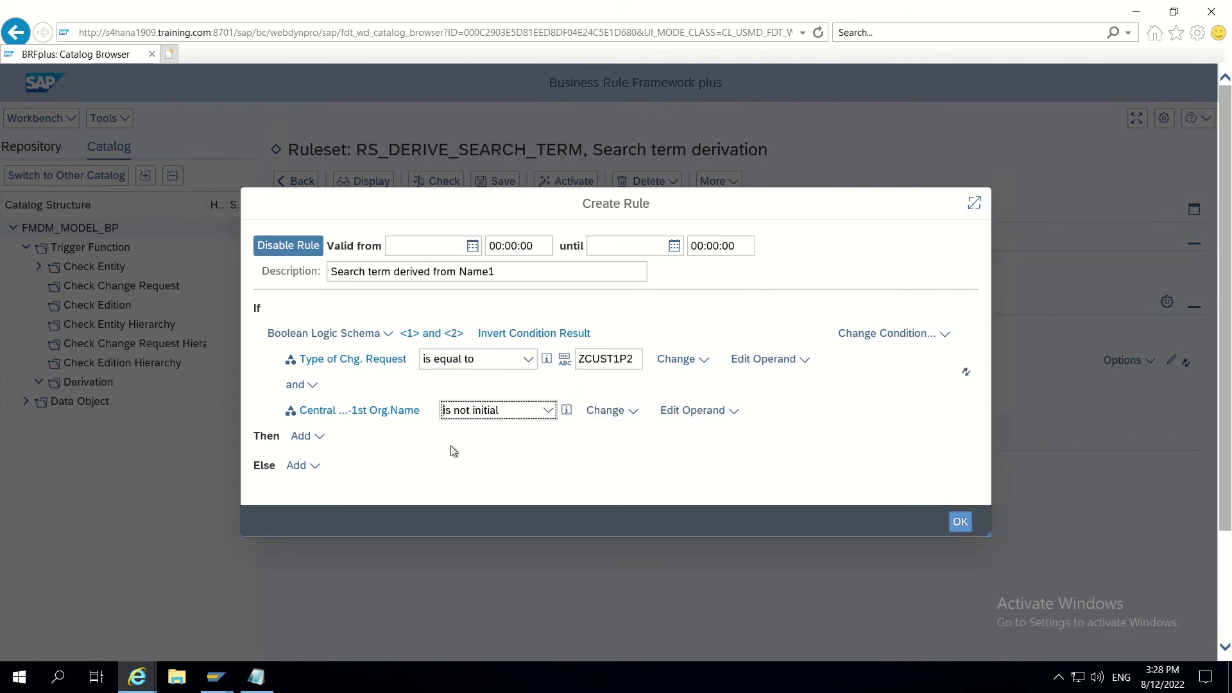
click(318, 436)
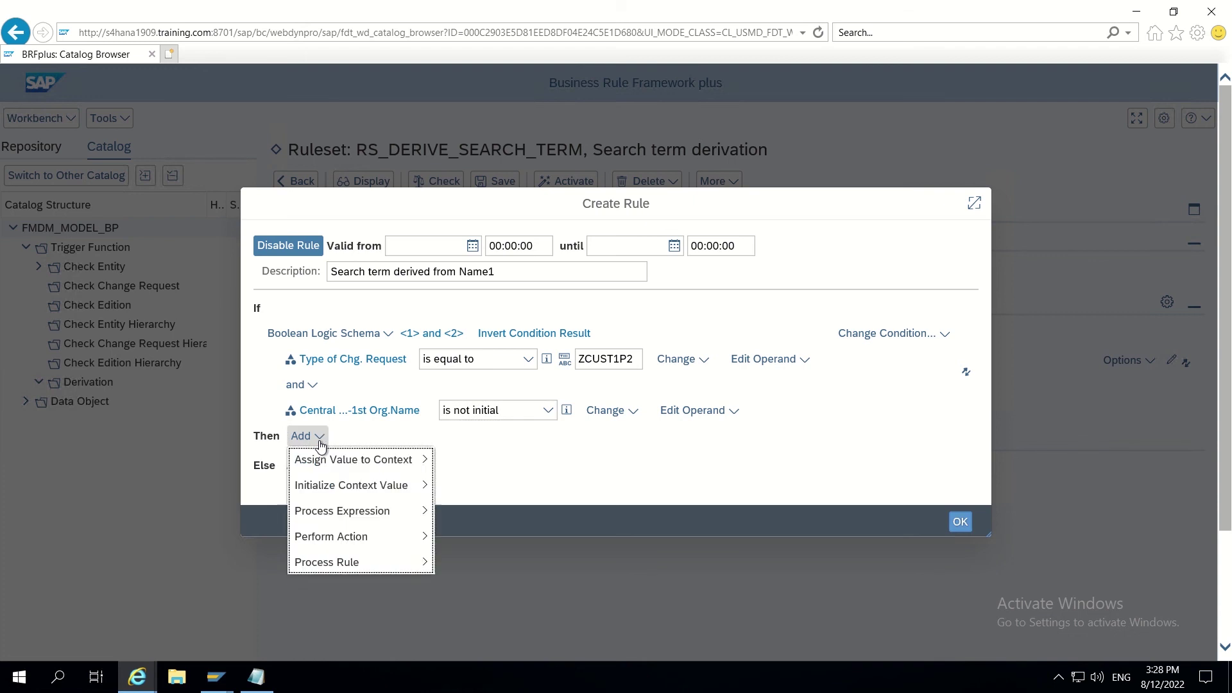
mouse_move(417, 462)
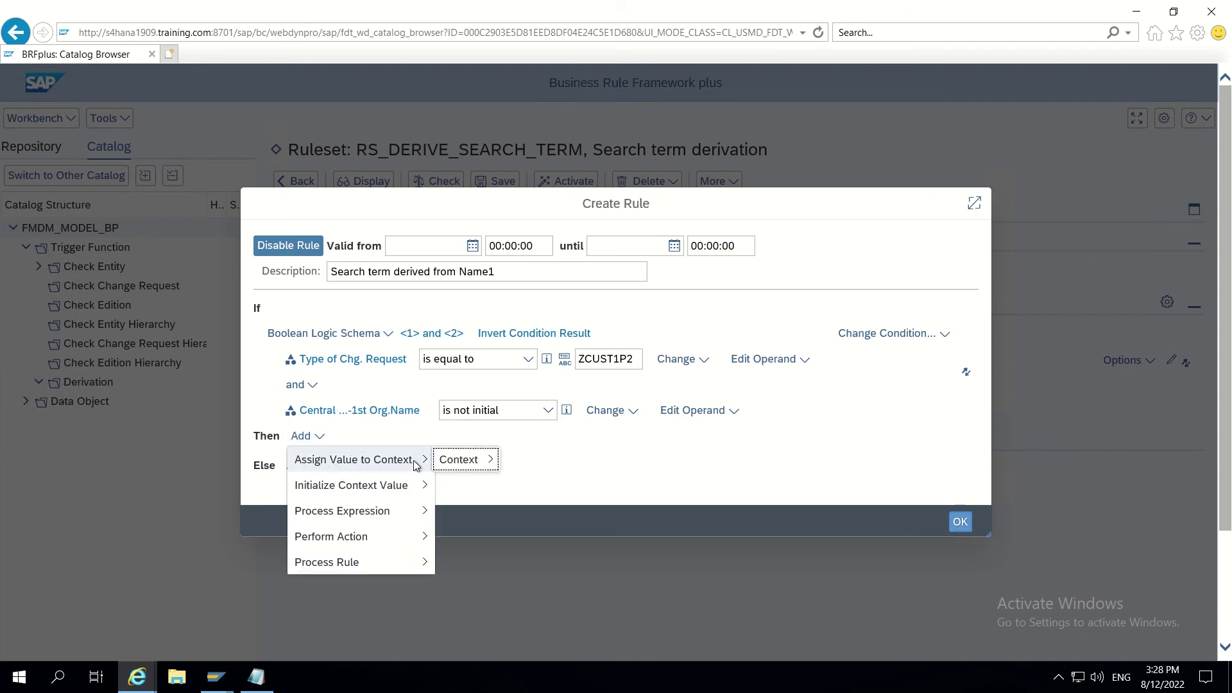
mouse_move(459, 461)
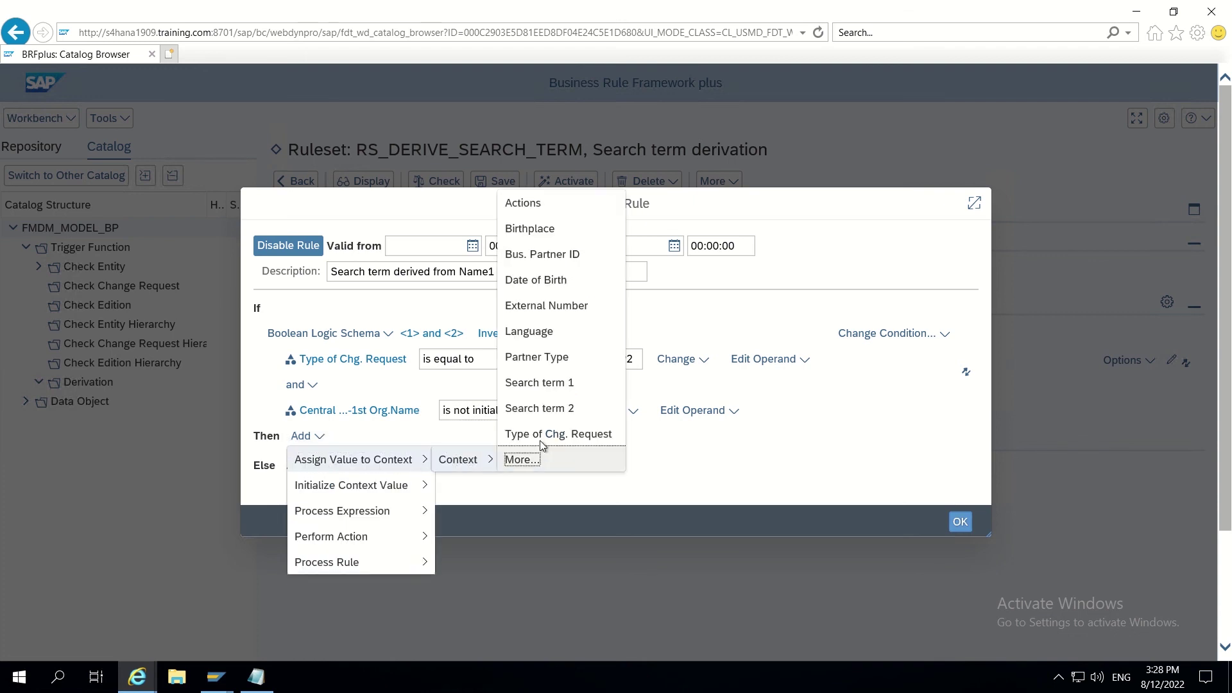
click(540, 384)
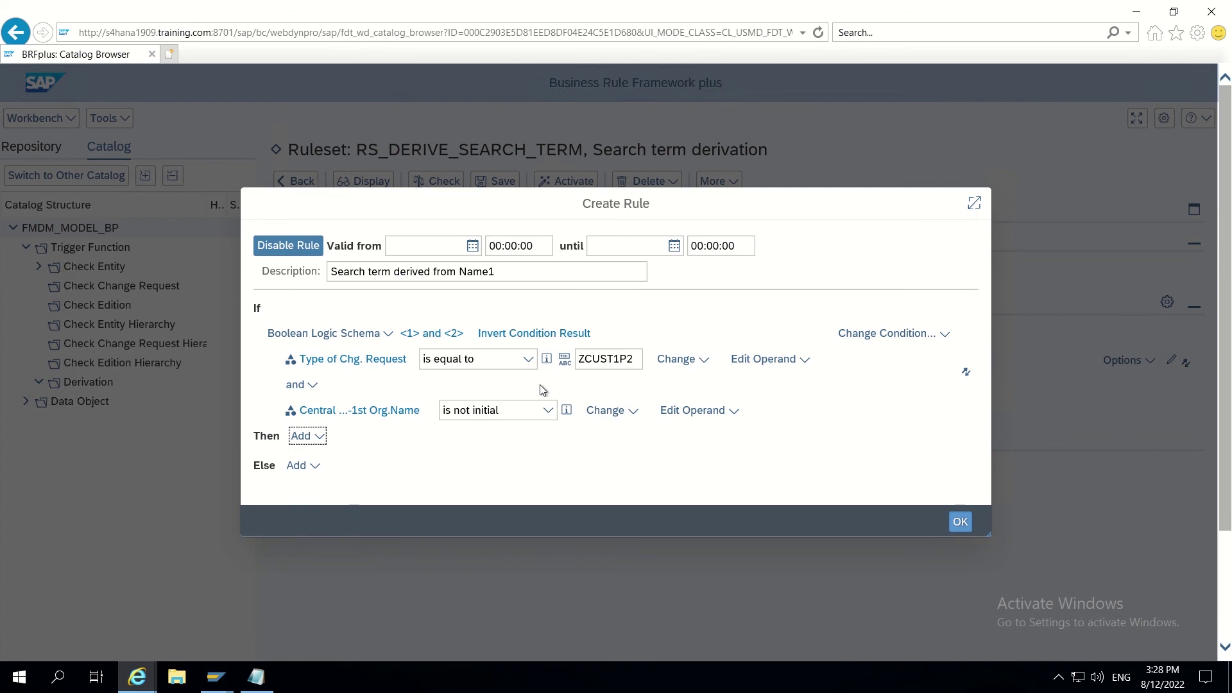
Step: Take Search term 1's value from the context field 1st Org.Name
click(631, 450)
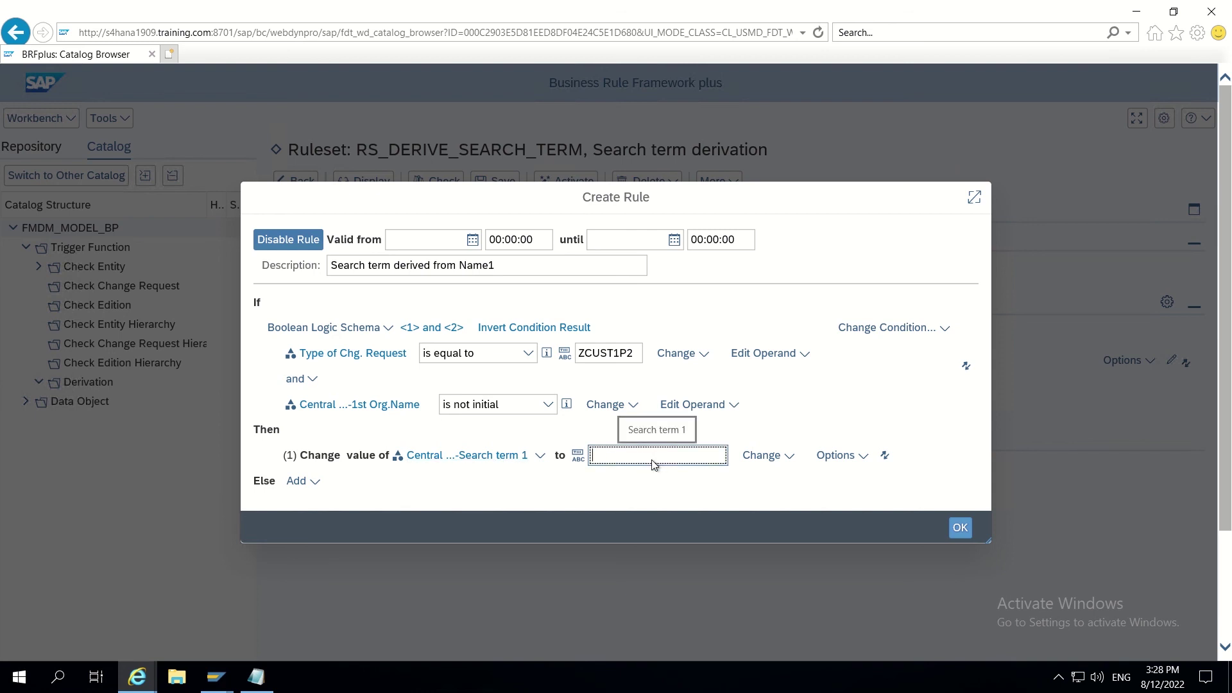
click(778, 457)
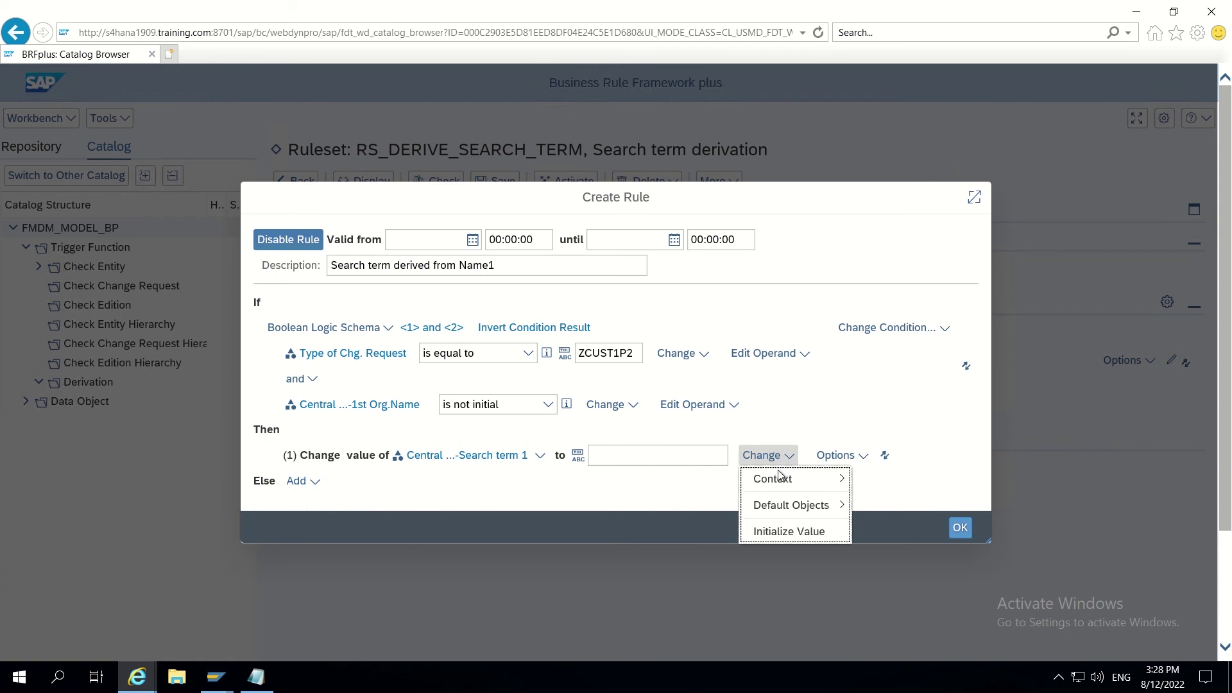
mouse_move(780, 480)
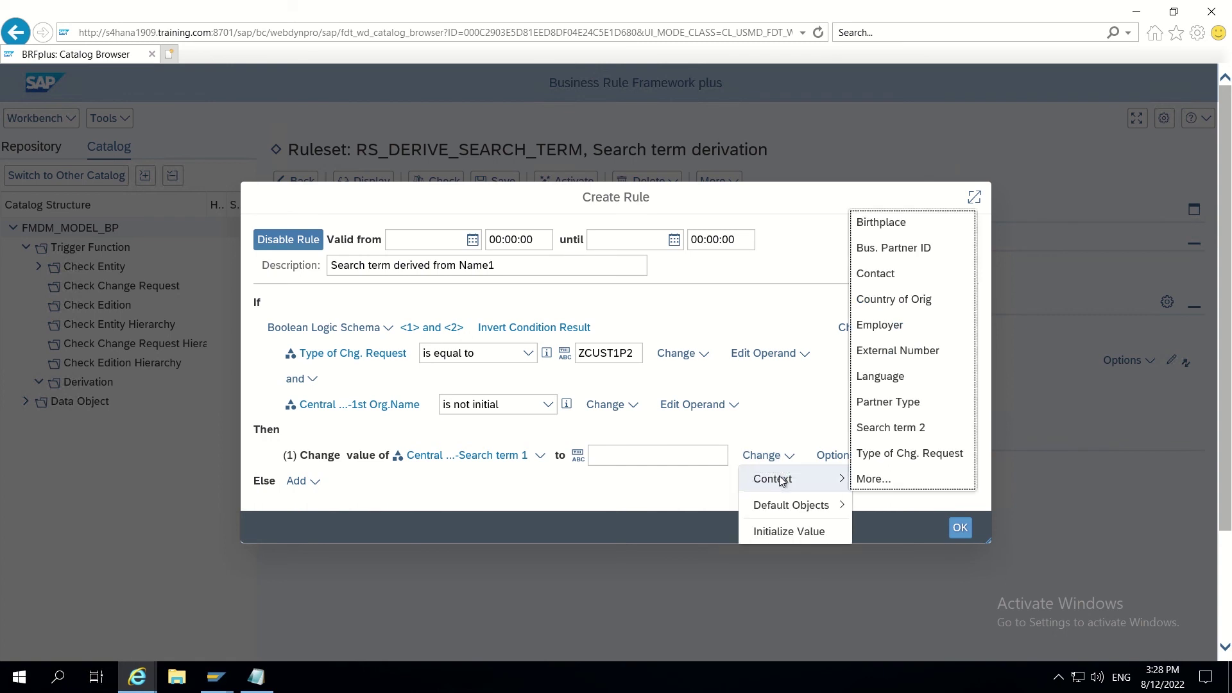
click(886, 480)
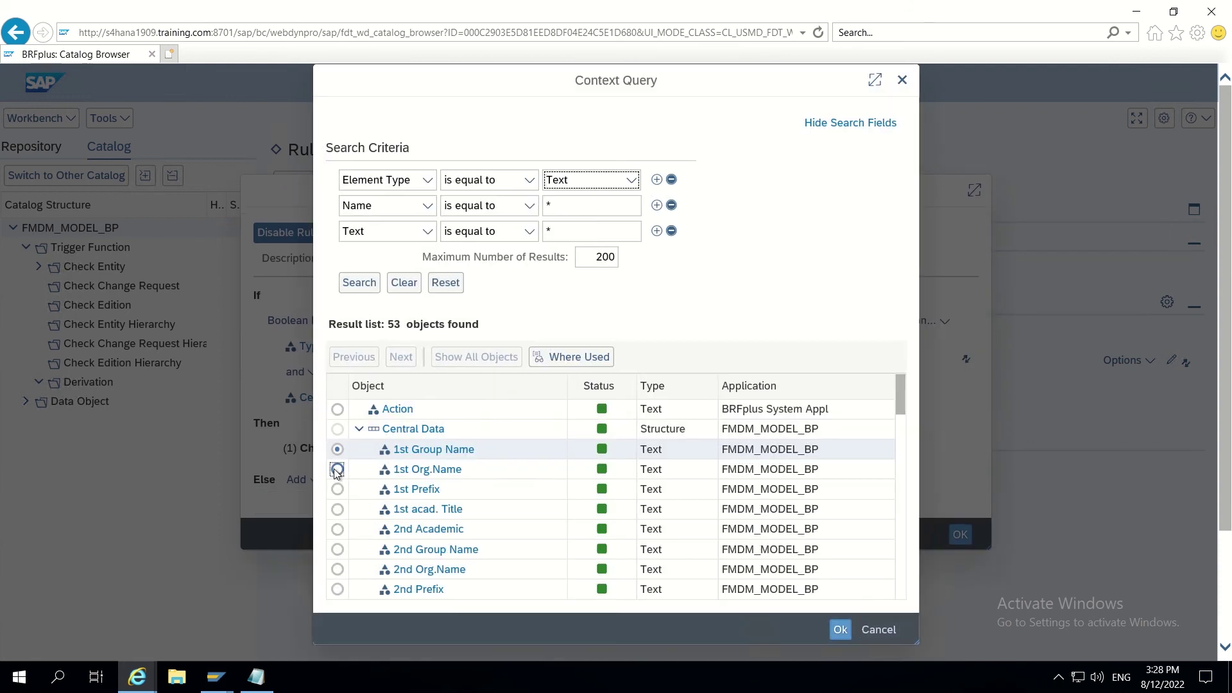
click(338, 472)
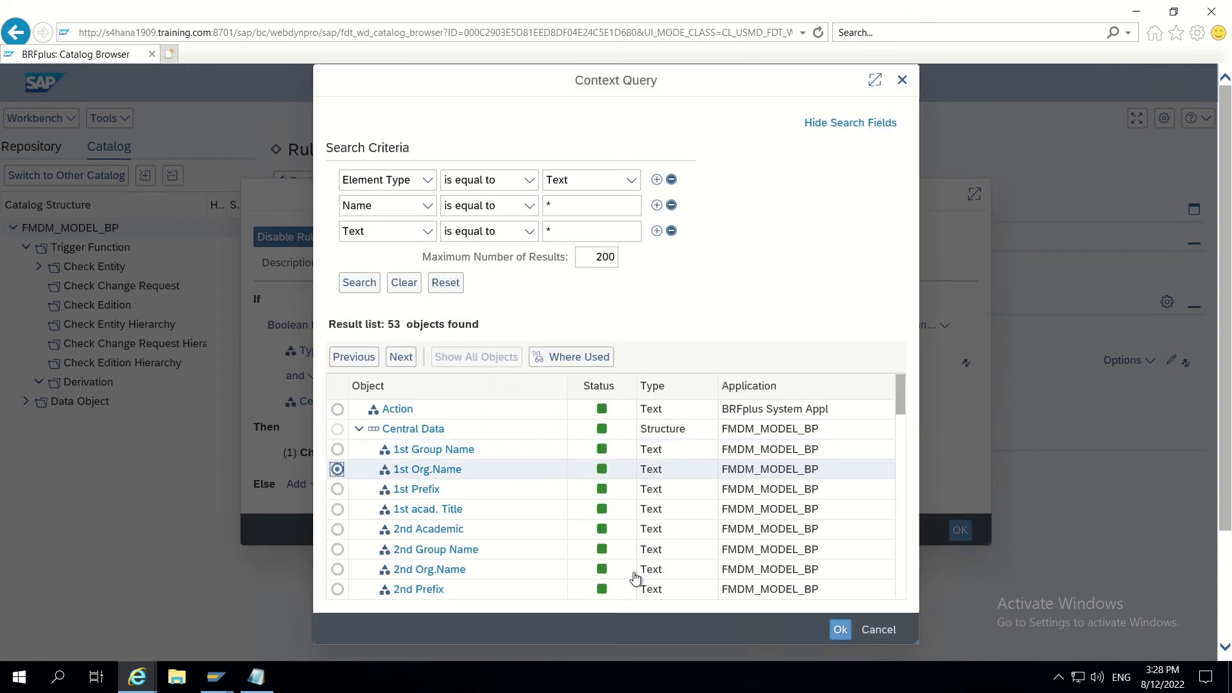
click(839, 631)
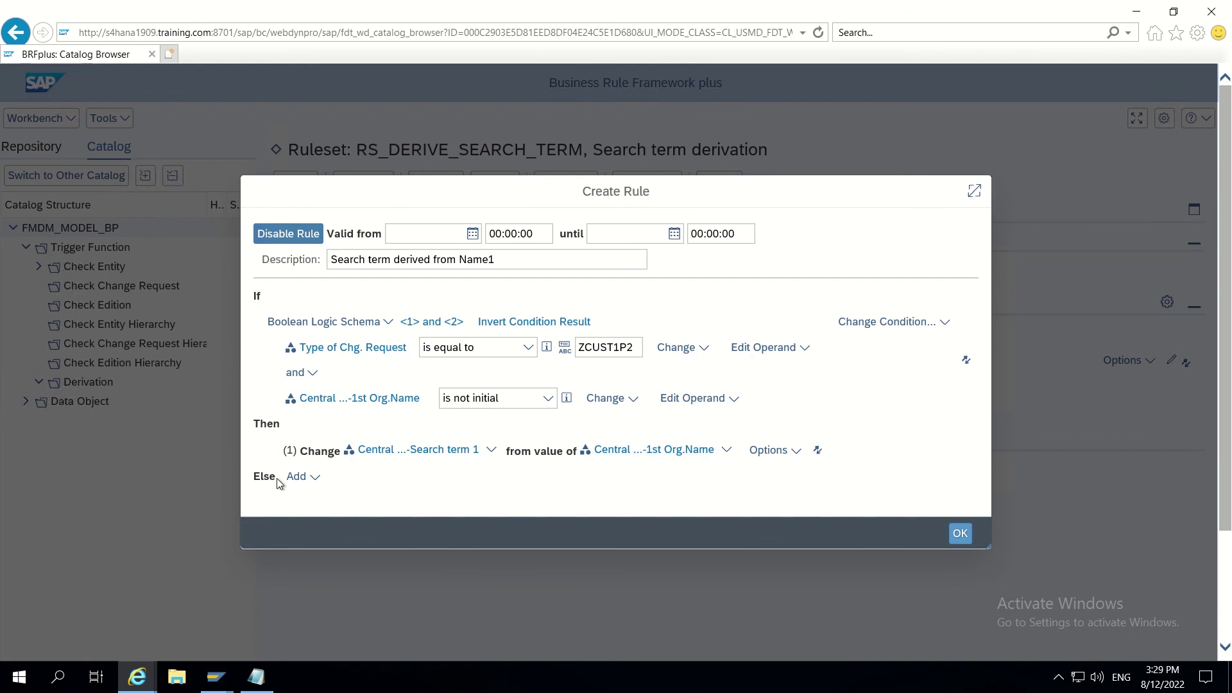
Step: Finish the rule, then save and activate the RS_DERIVE_SEARCH_TERM ruleset
click(958, 535)
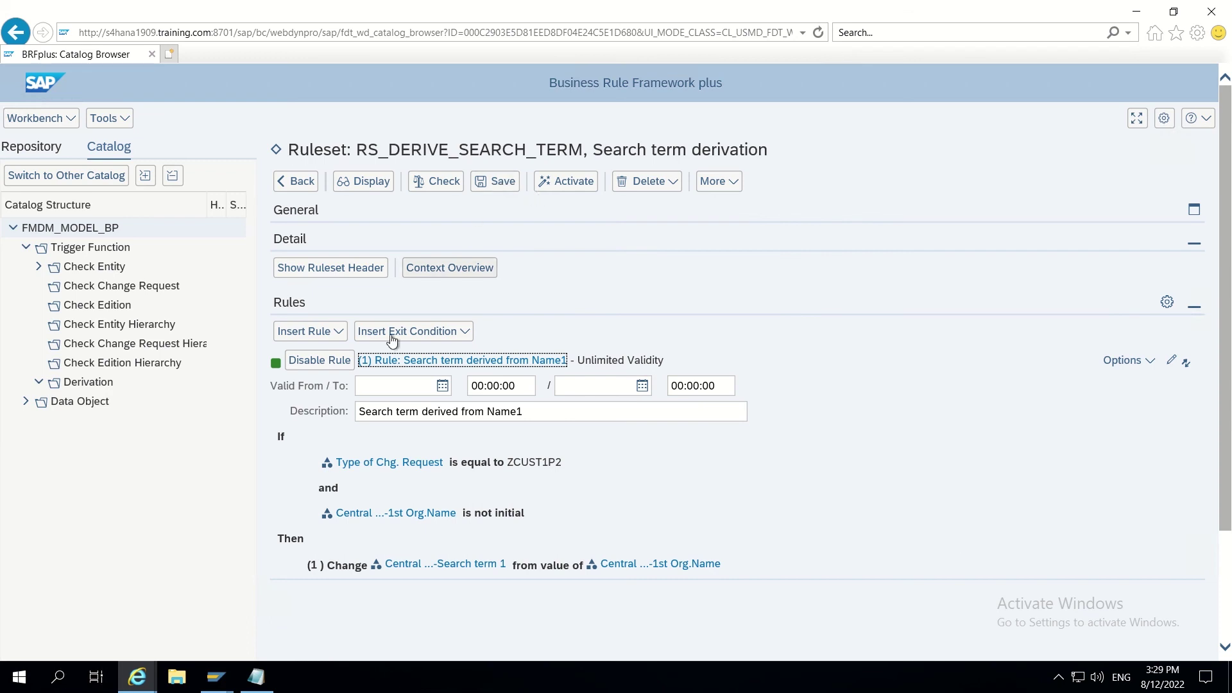
click(496, 184)
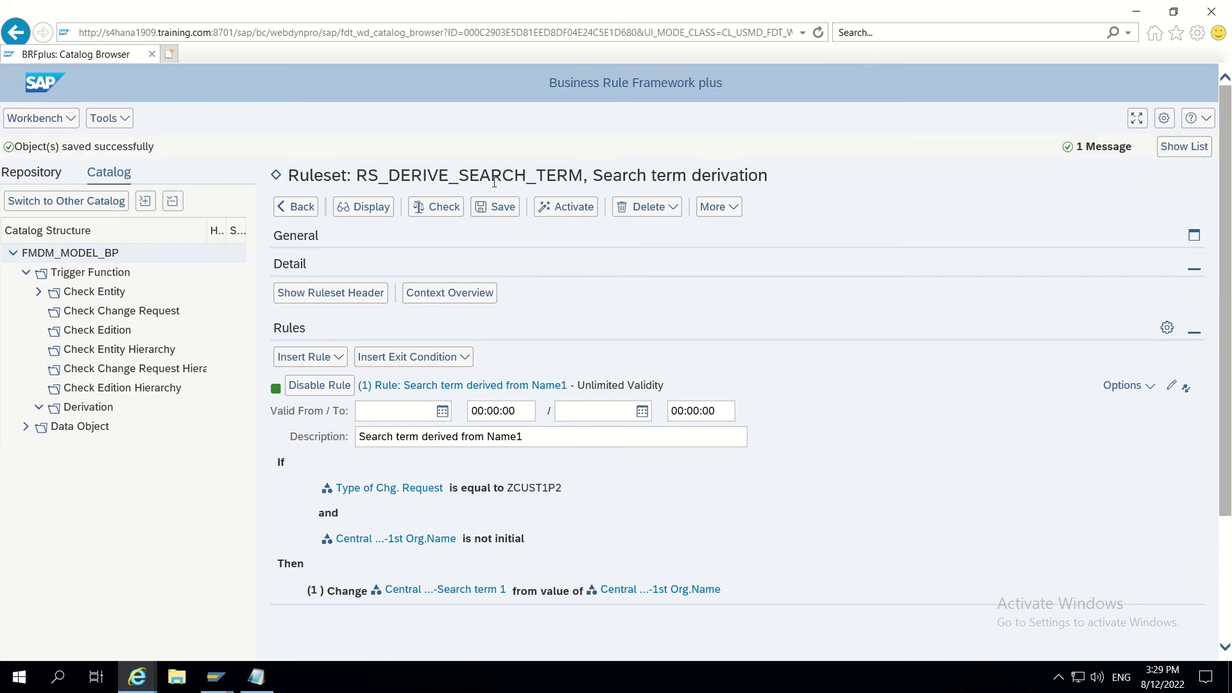
click(569, 206)
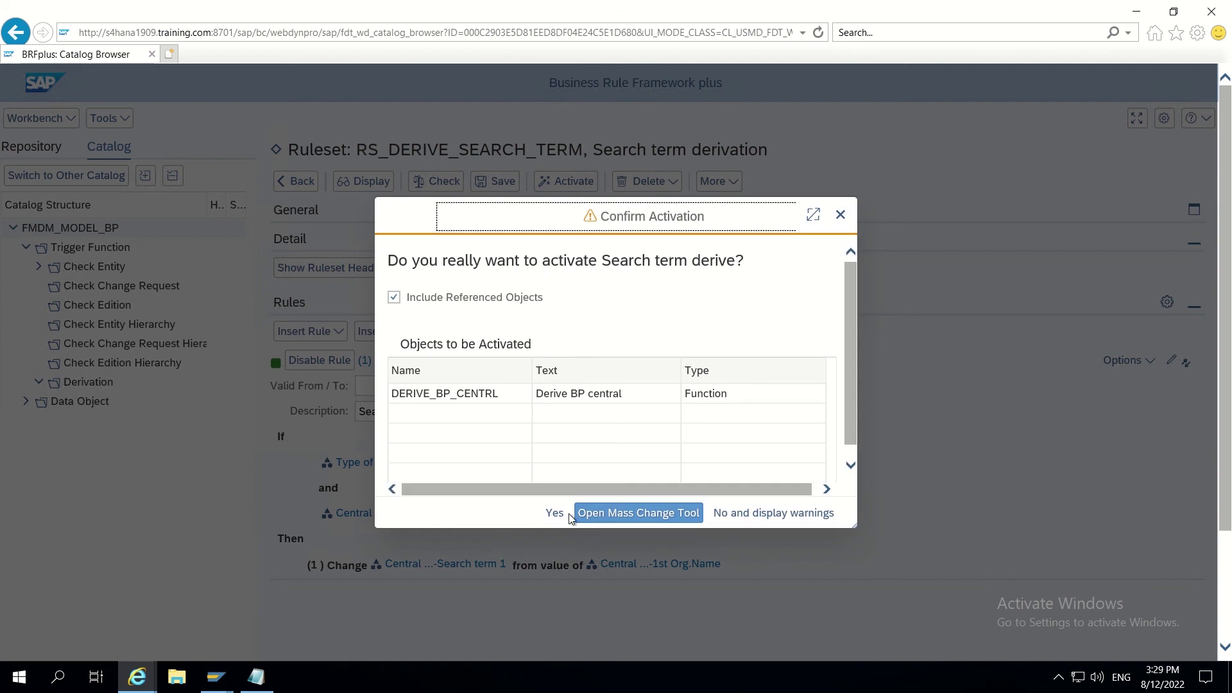
click(556, 513)
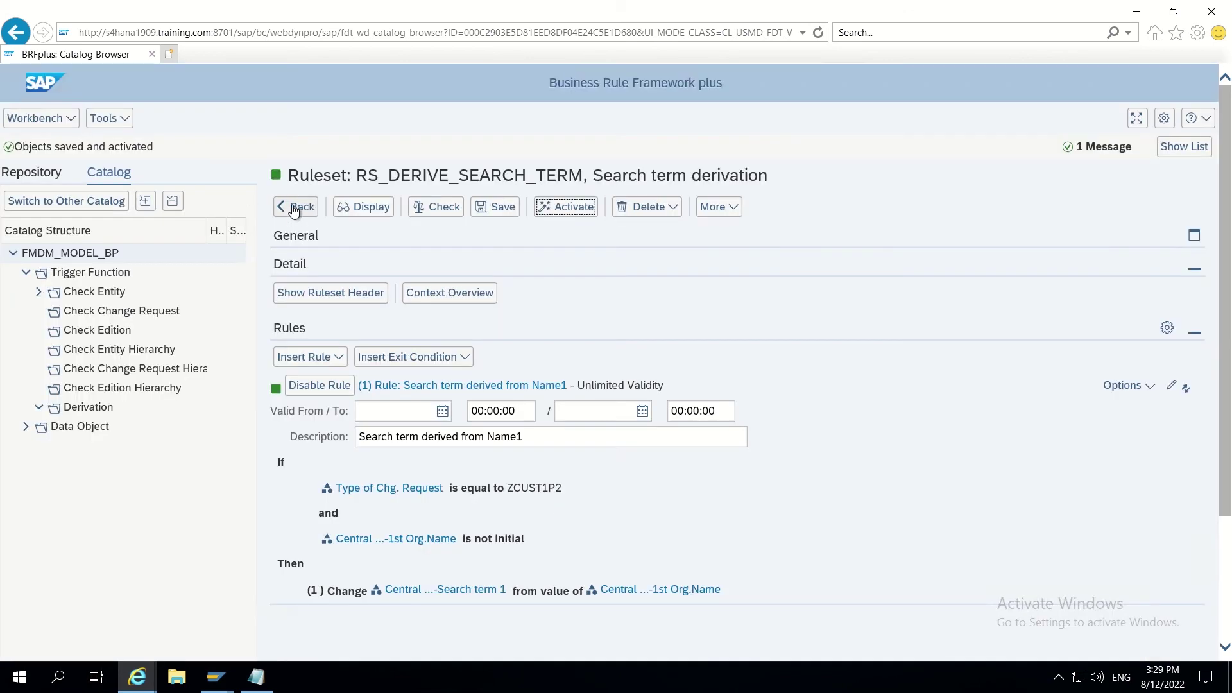
Step: Reload the catalog and select Derivation under the expanded Trigger Function folder
click(295, 207)
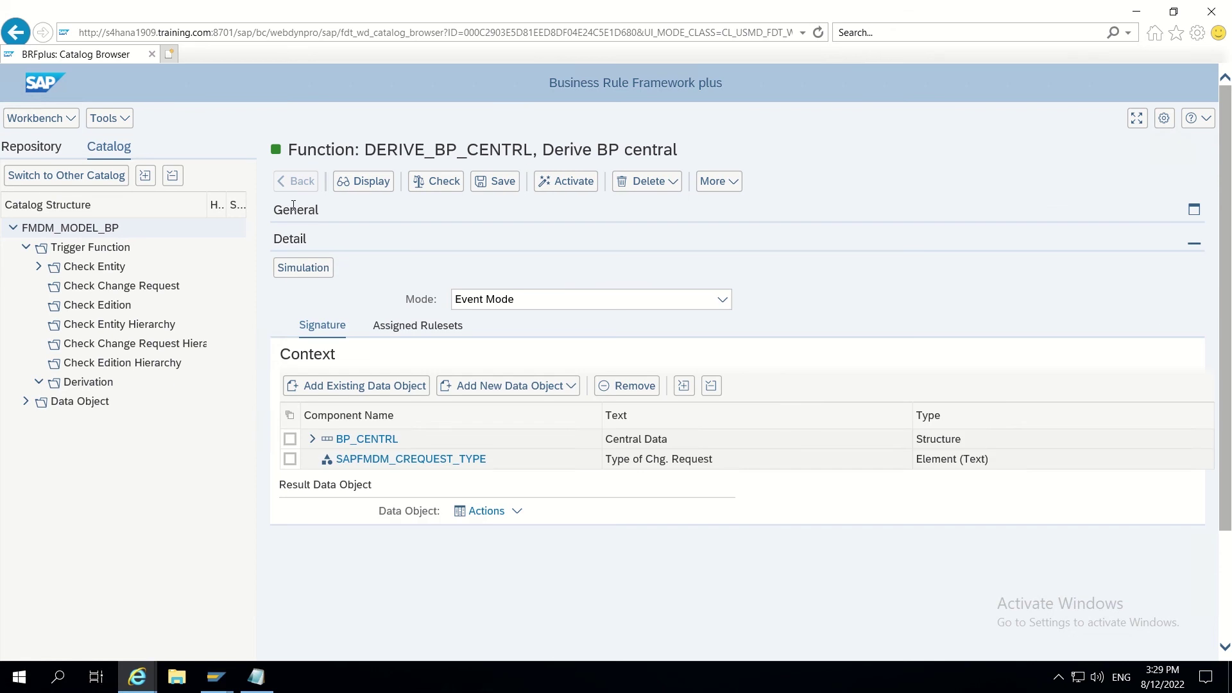
click(819, 32)
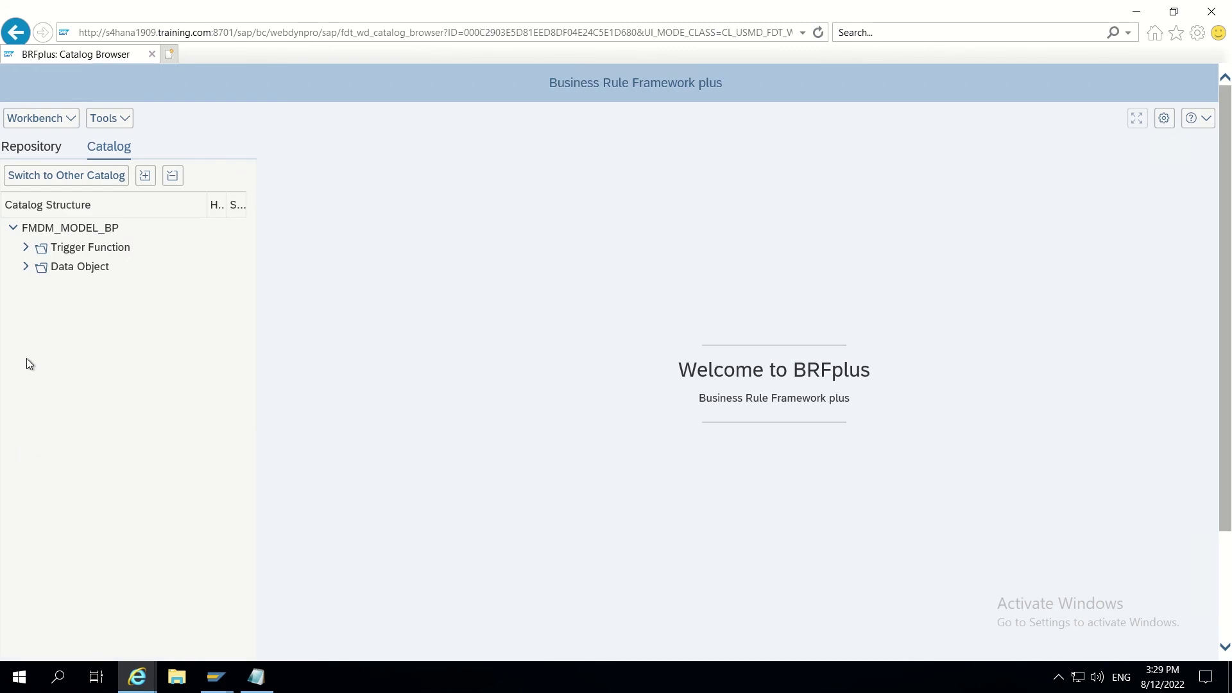
click(25, 247)
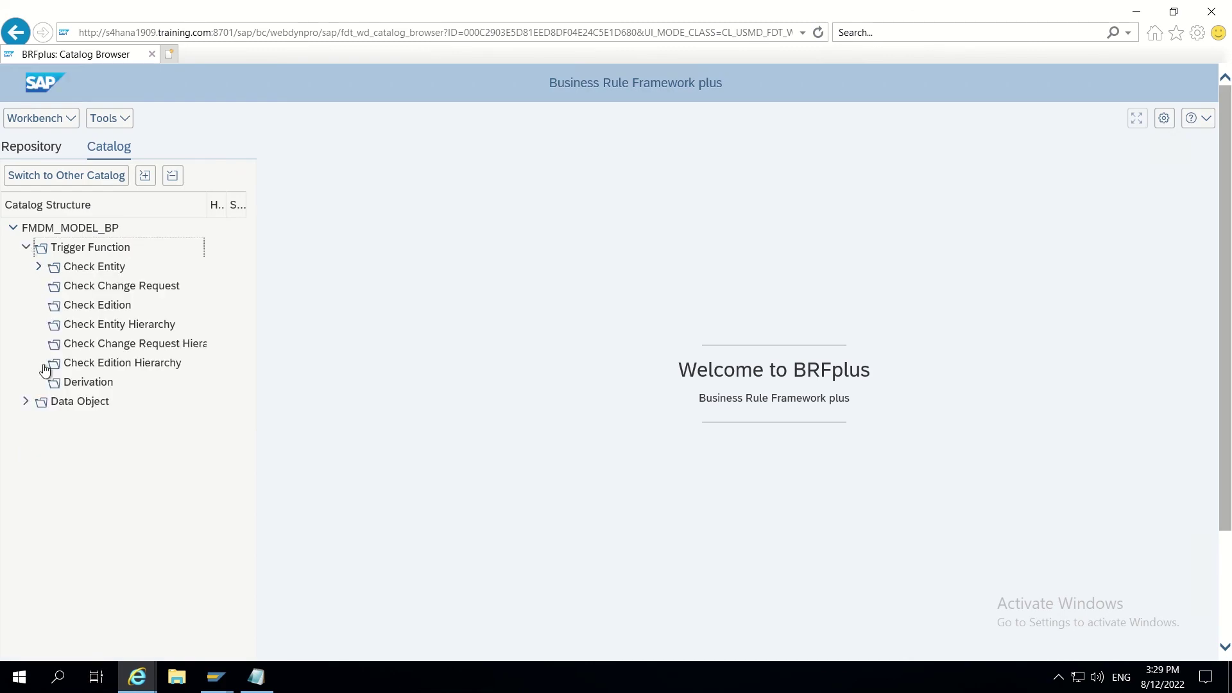
click(84, 386)
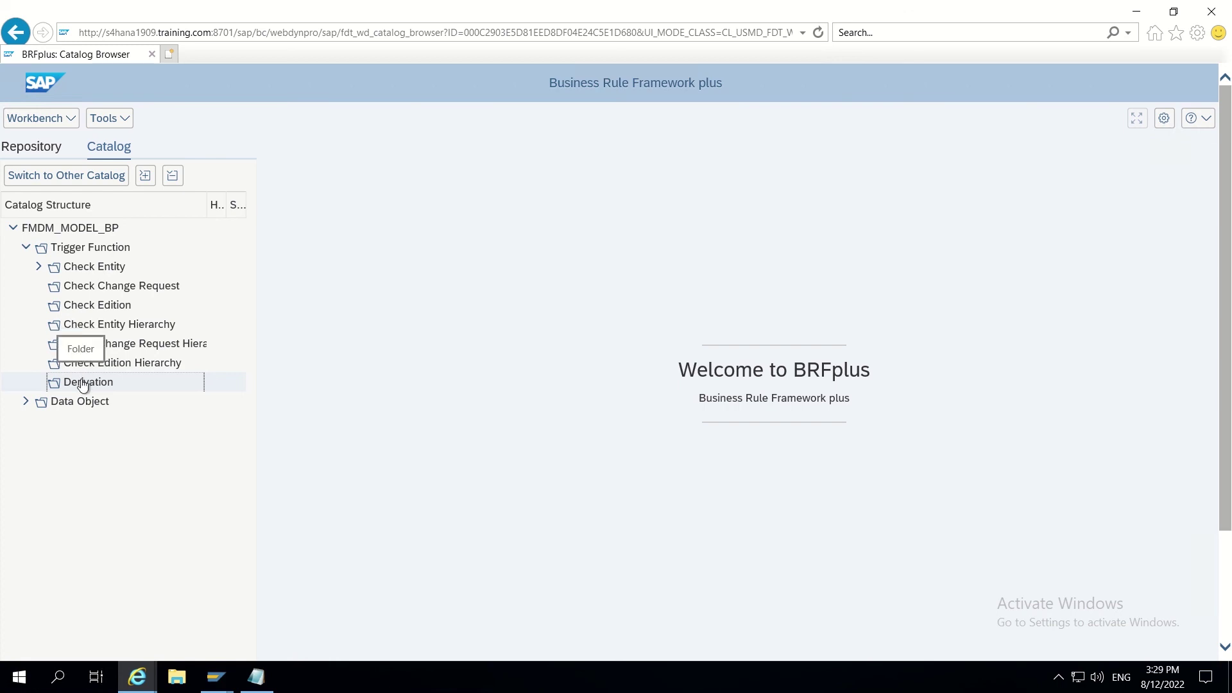
right_click(83, 383)
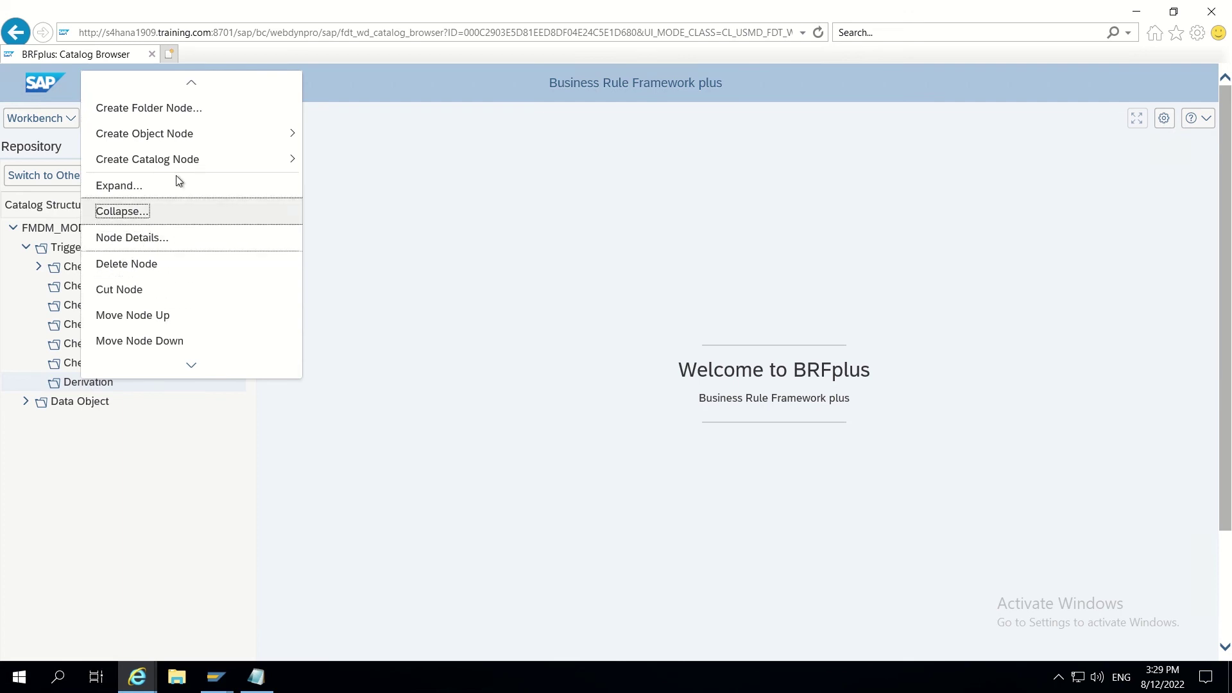
mouse_move(177, 140)
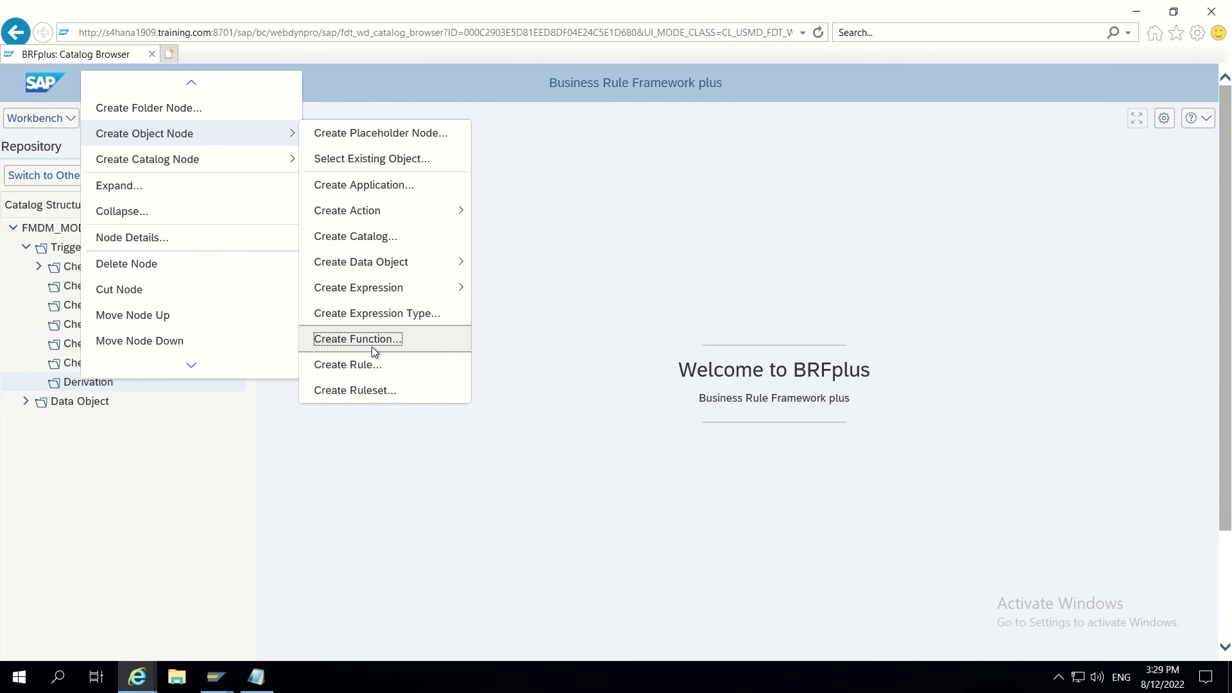
mouse_move(364, 258)
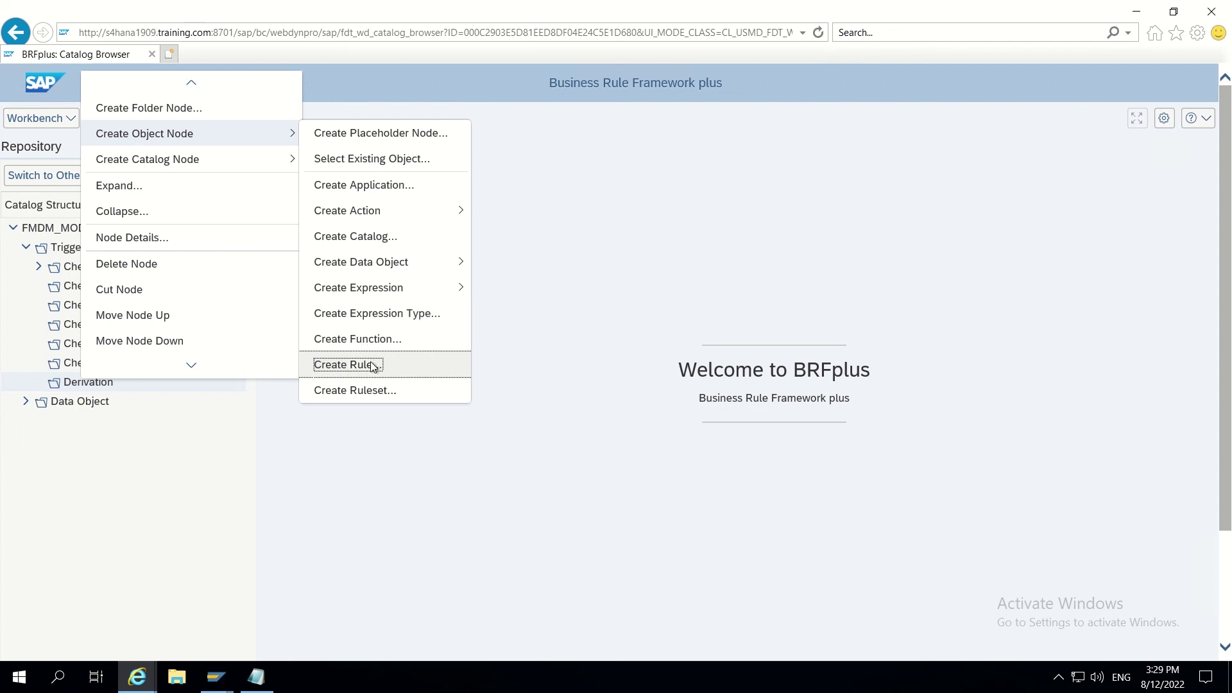
click(373, 336)
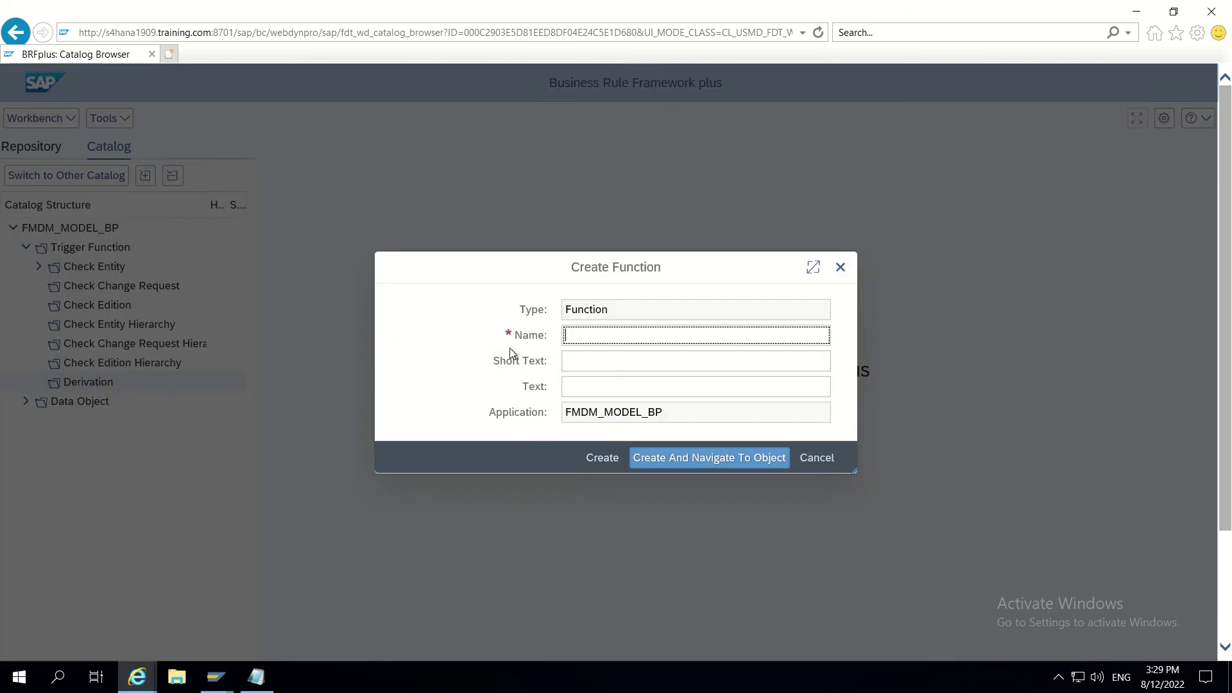
text(A)
key(BackSpace)
text(CH)
key(BackSpace)
key(BackSpace)
text(DER)
click(607, 364)
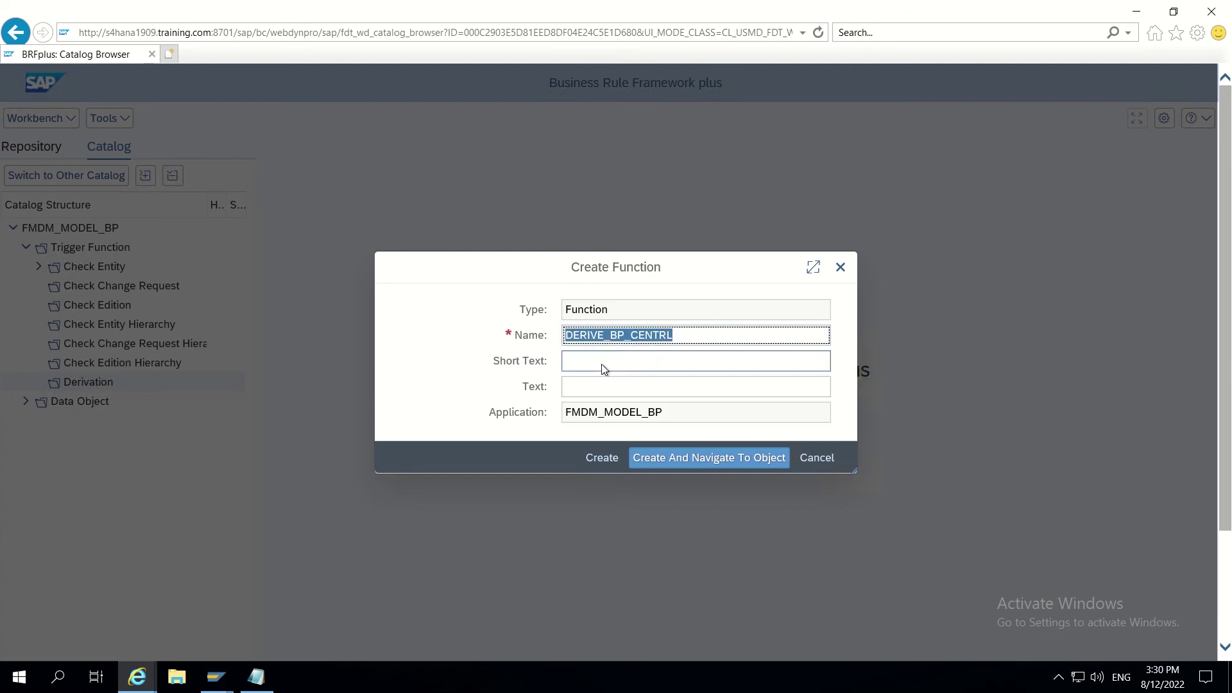
click(603, 364)
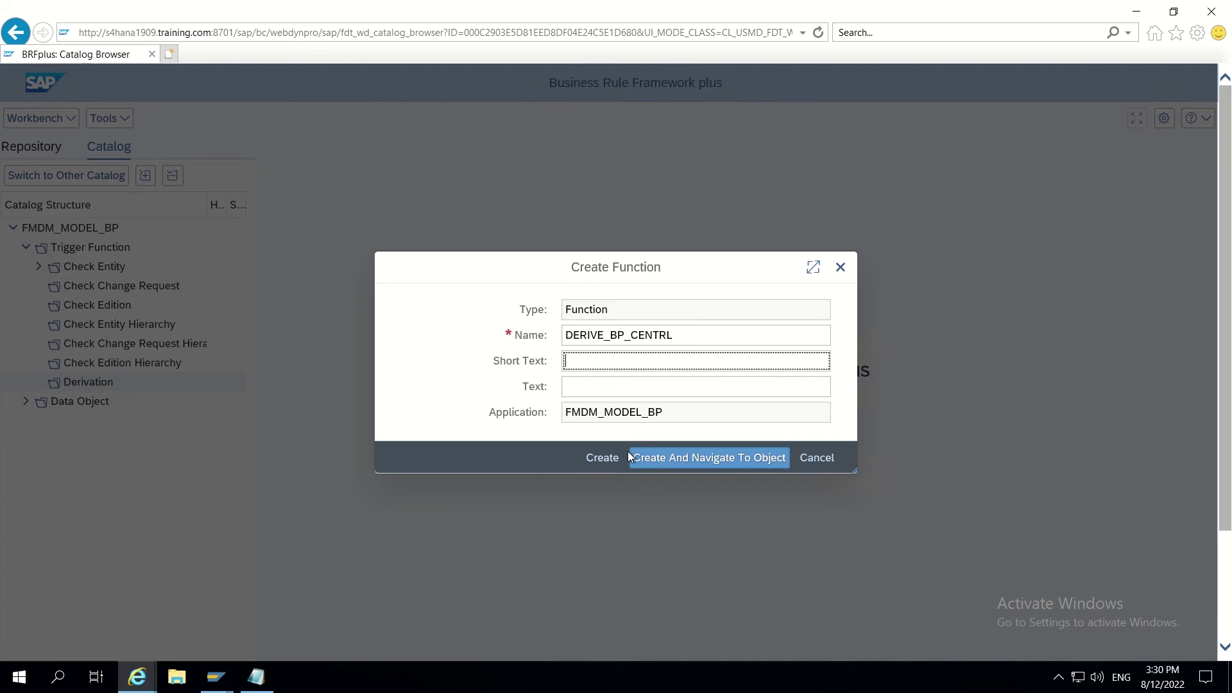
click(669, 457)
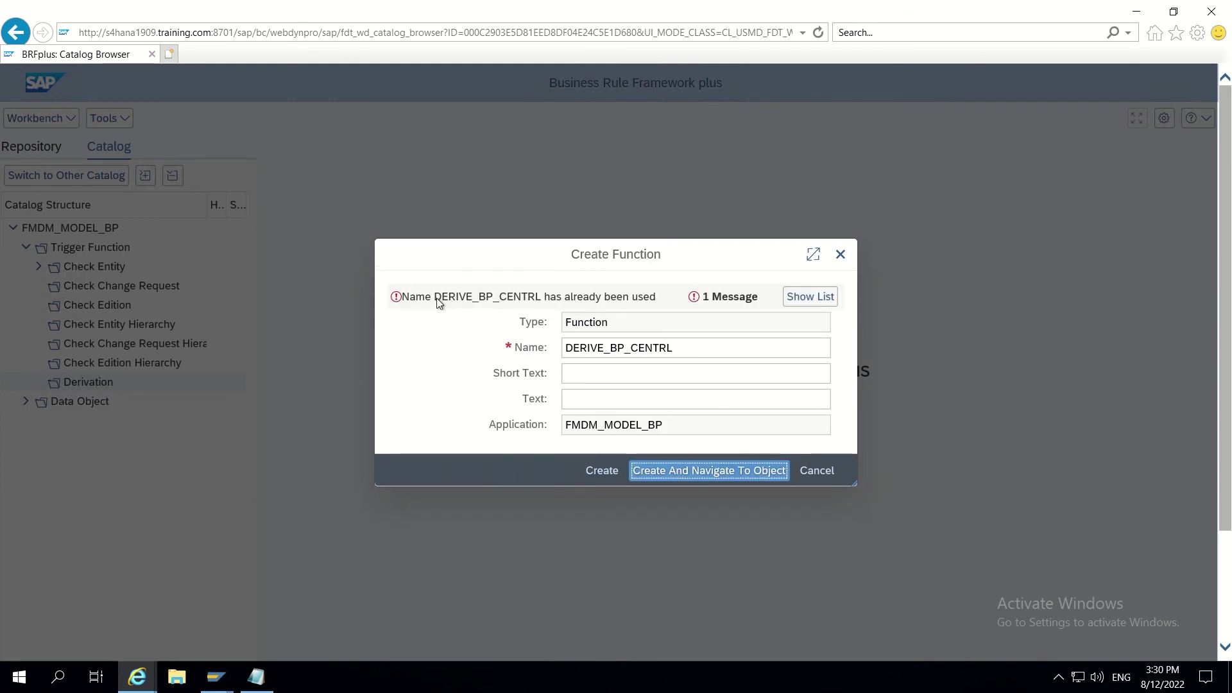
drag(436, 298, 545, 299)
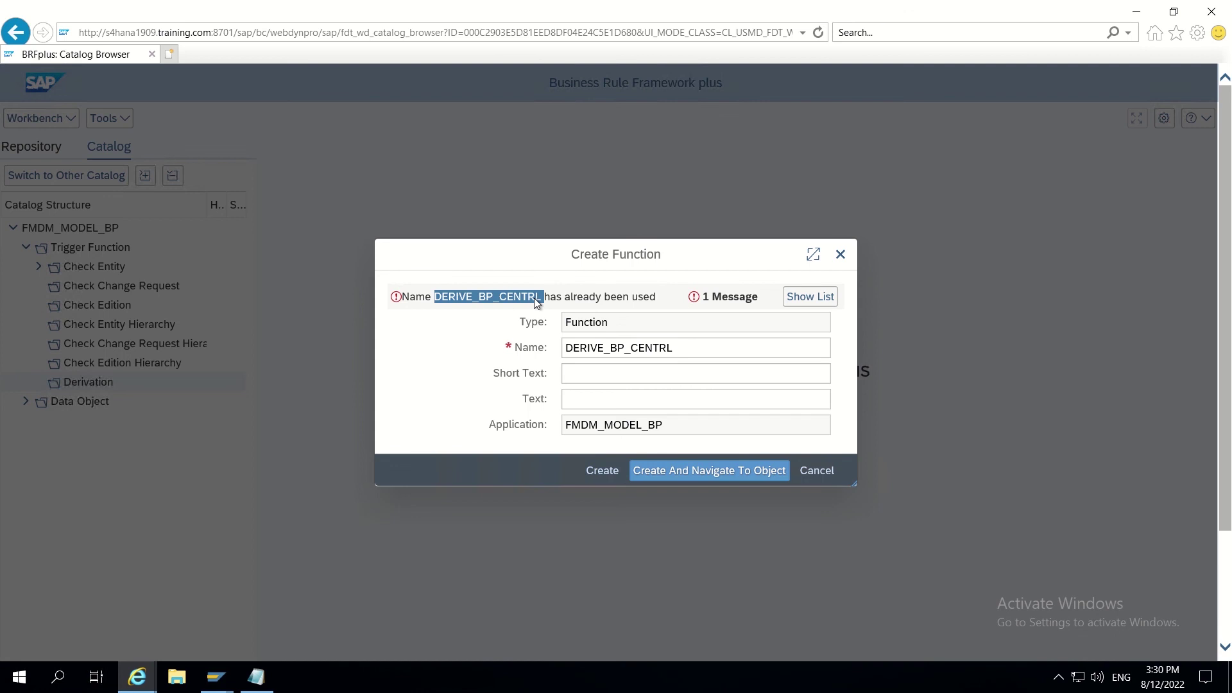
click(839, 263)
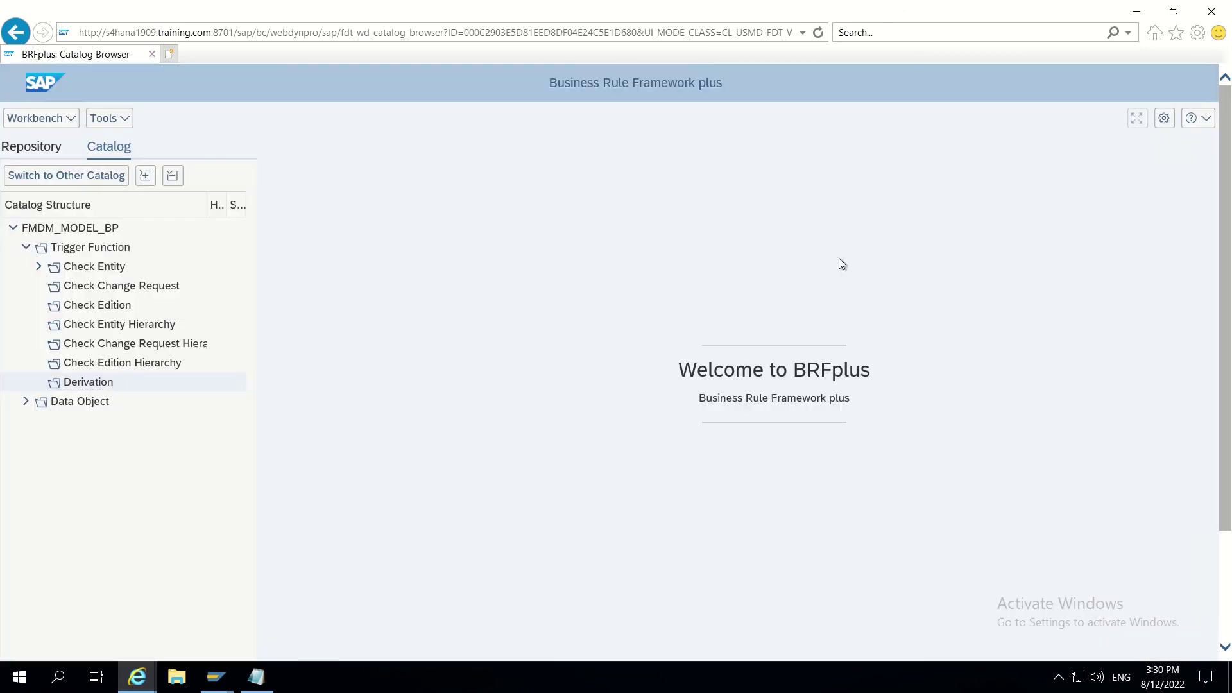
Step: Show the Create Object Node submenu for the Derivation catalog node
right_click(91, 383)
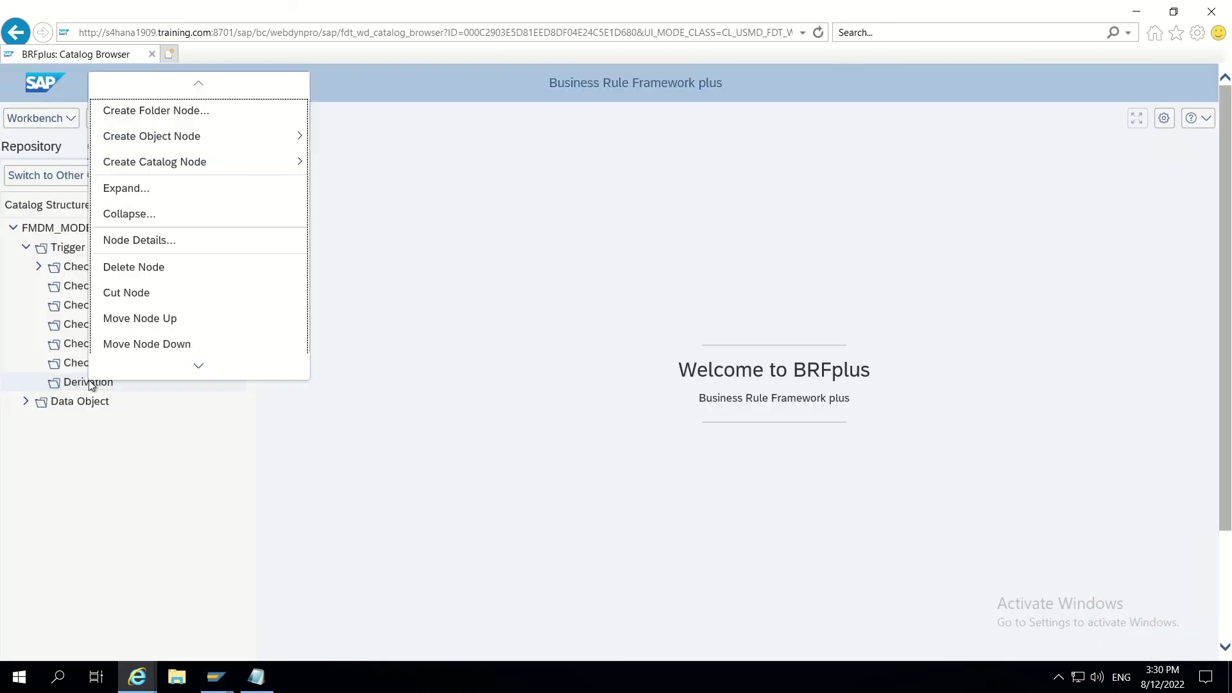
scroll(174, 363, down, 3)
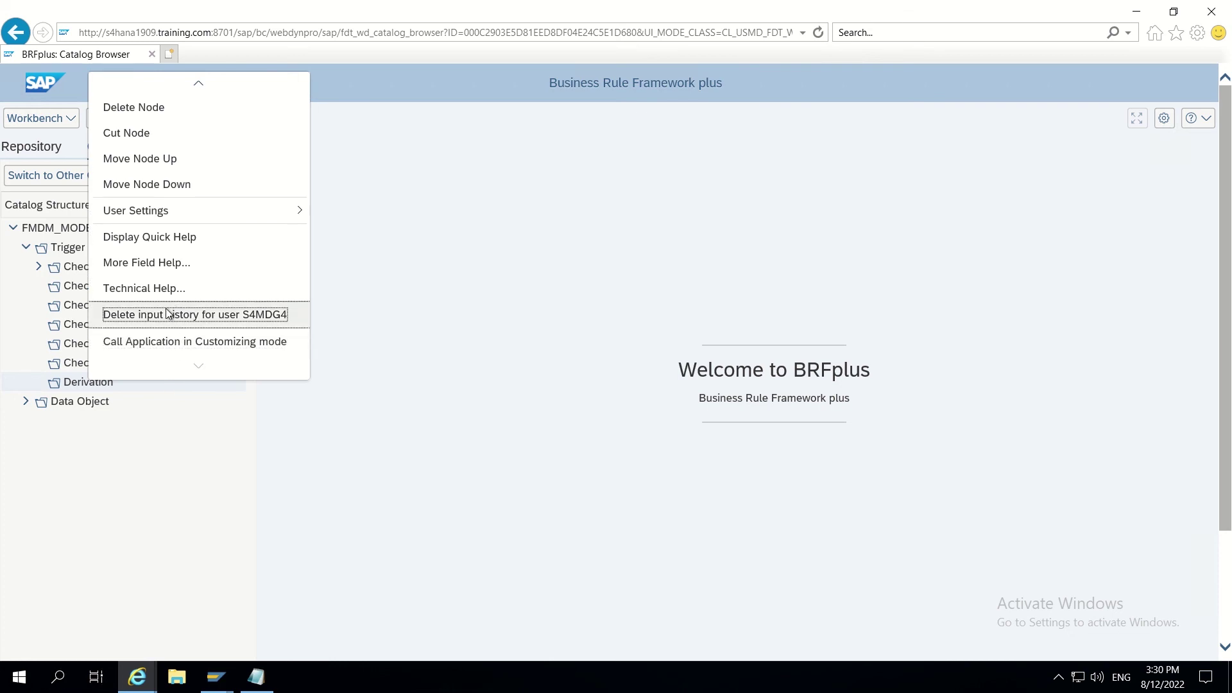
mouse_move(158, 218)
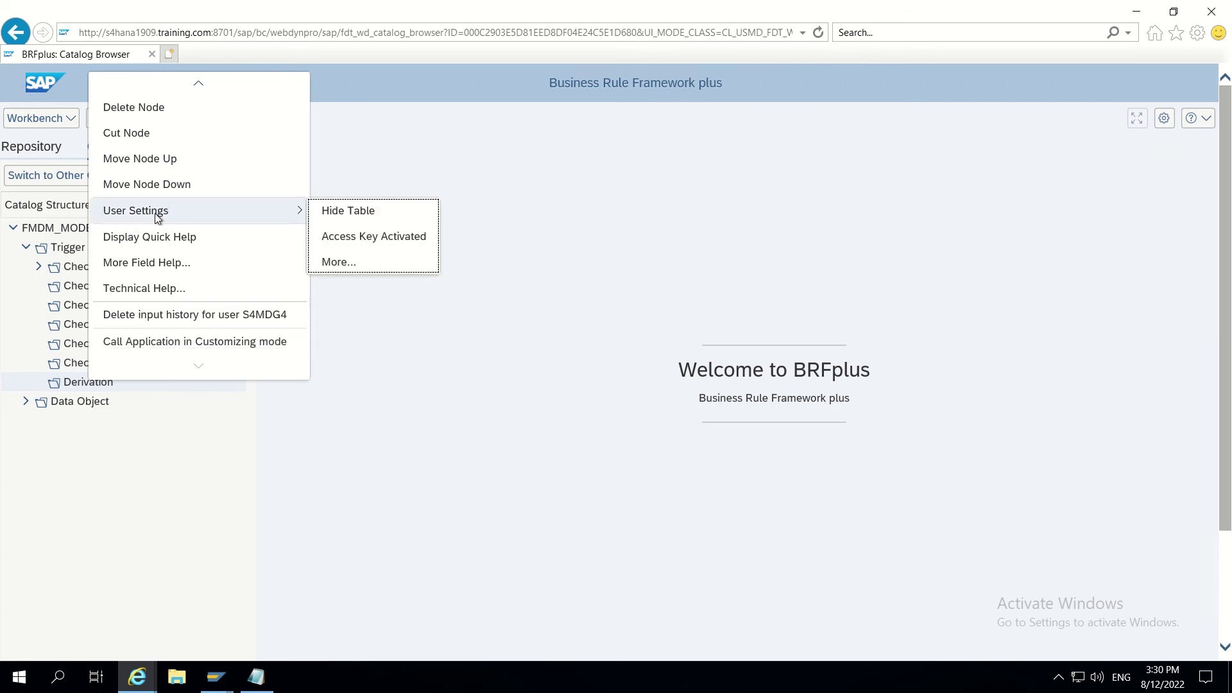
scroll(163, 108, up, 3)
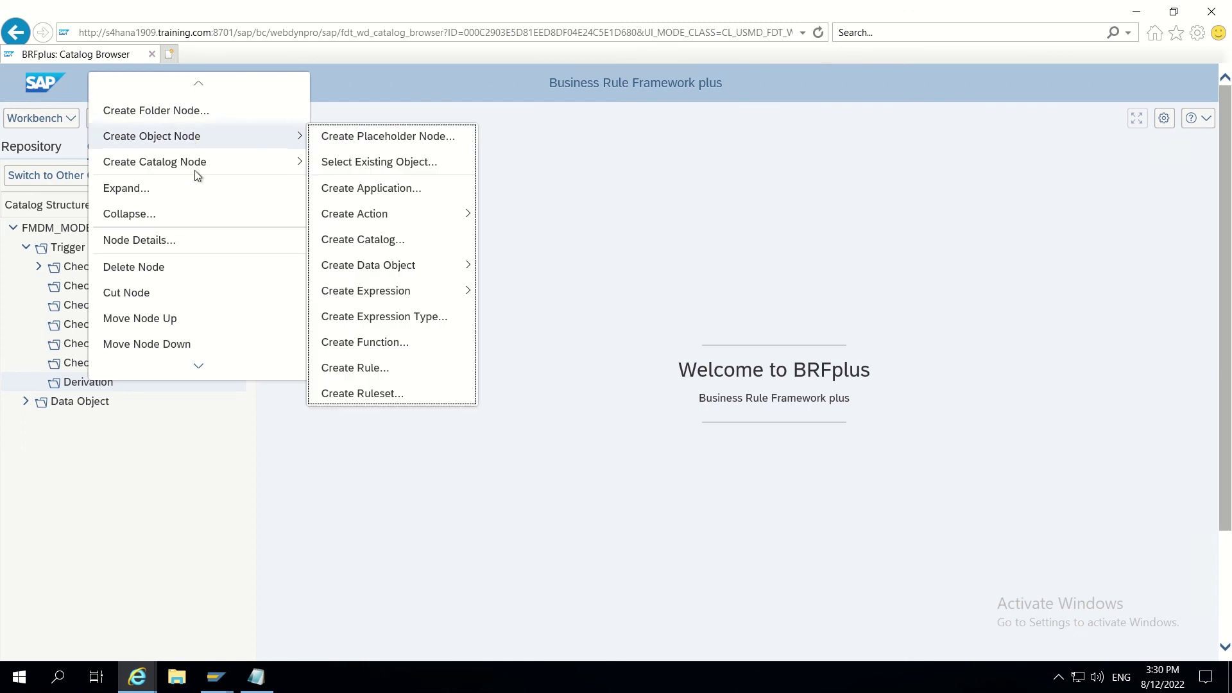
mouse_move(196, 175)
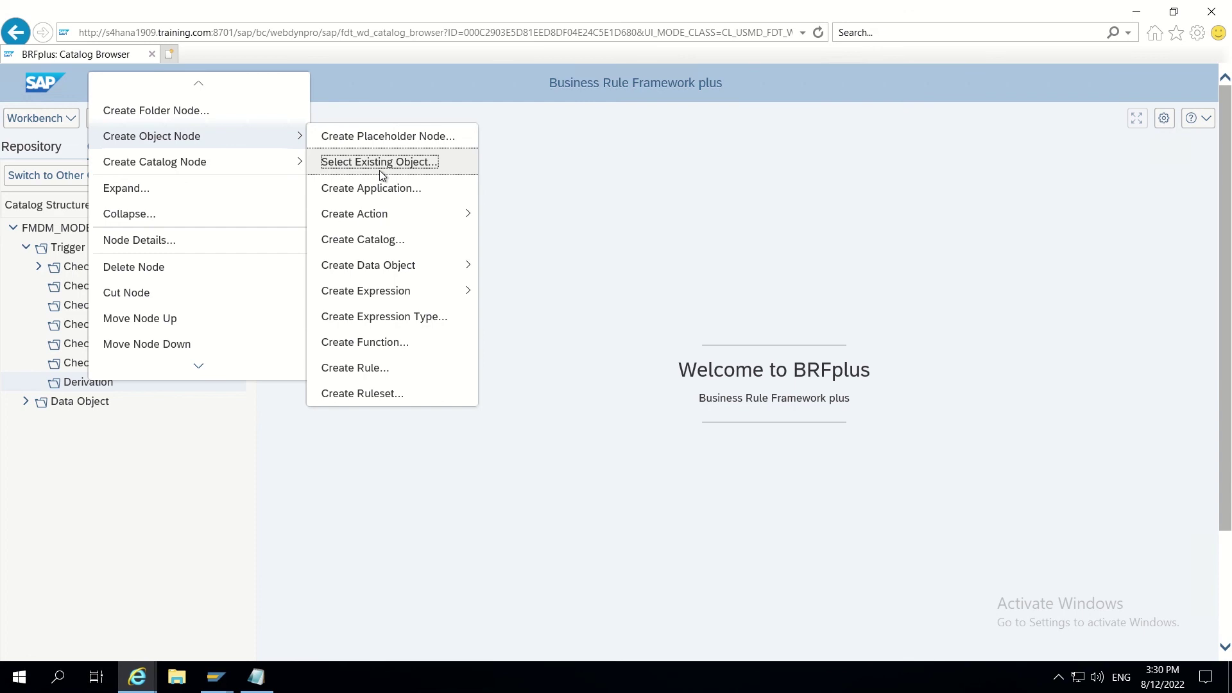
Step: Search existing objects named 'DERIVE' and attach Derive search term under Derivation
click(375, 163)
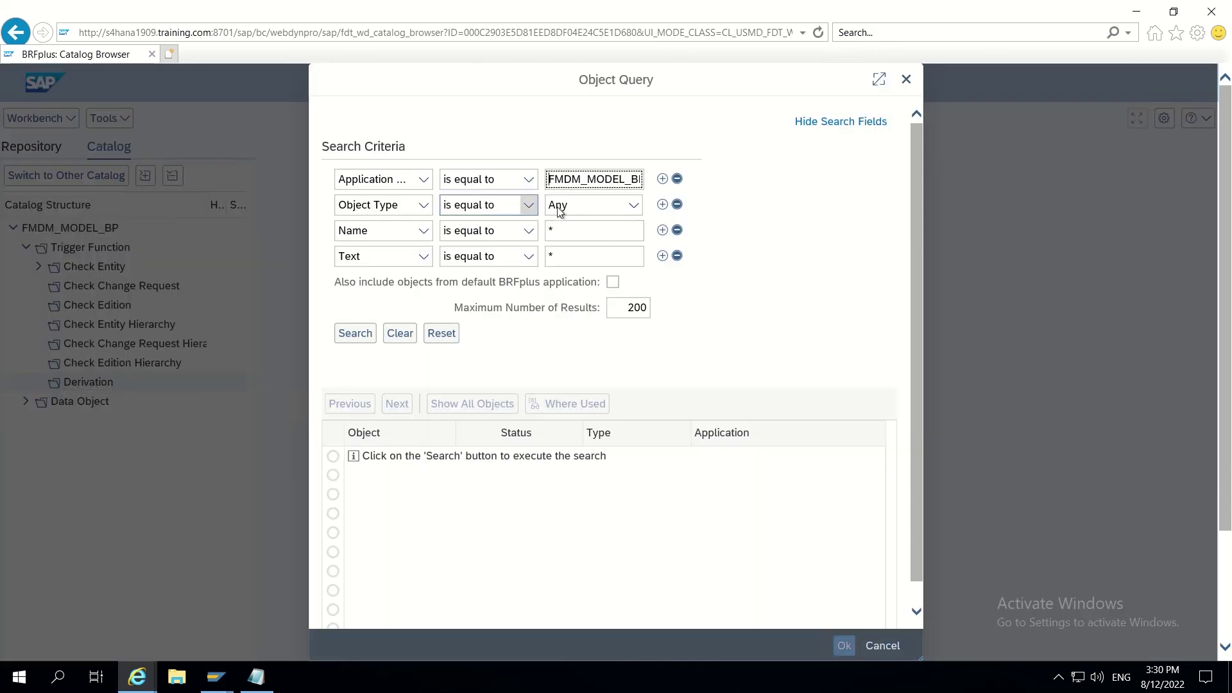
click(561, 233)
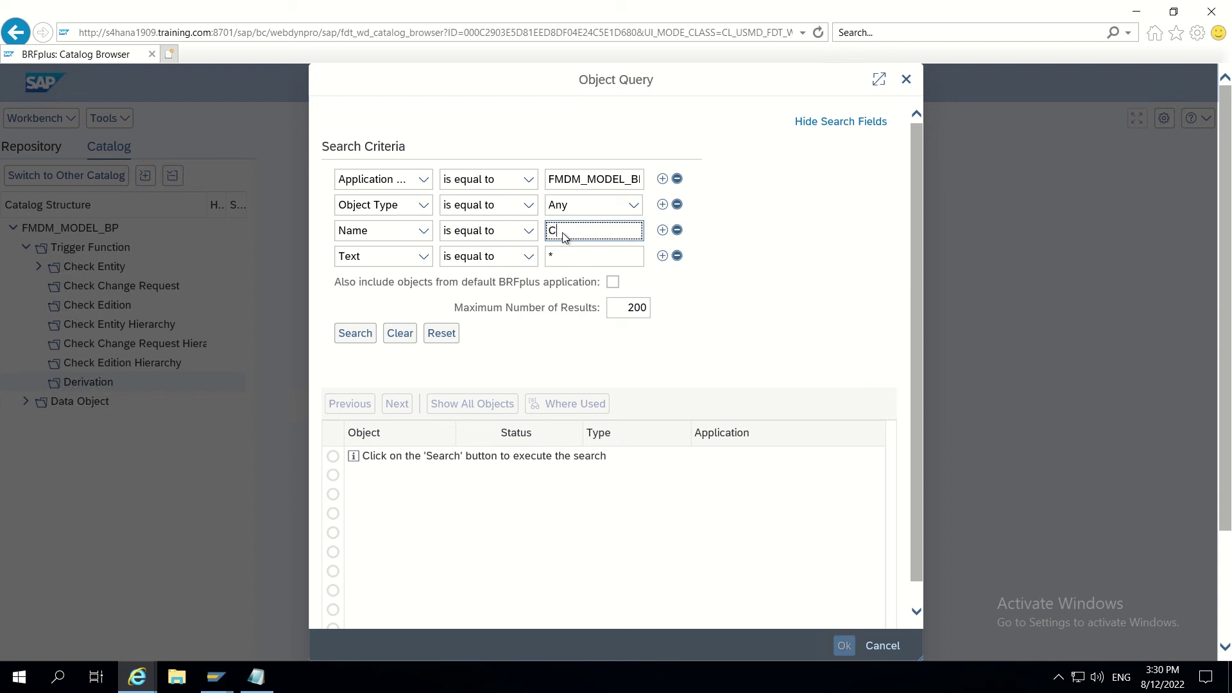
text(C)
key(BackSpace)
text(DERIVE_*)
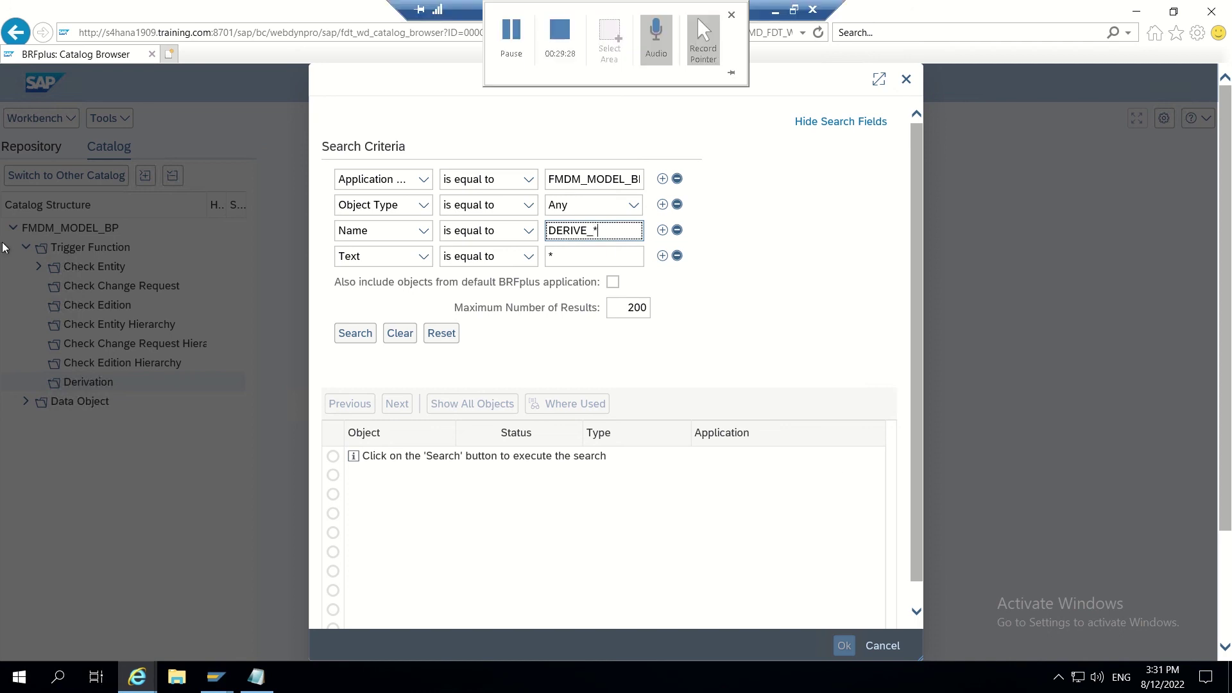
click(352, 338)
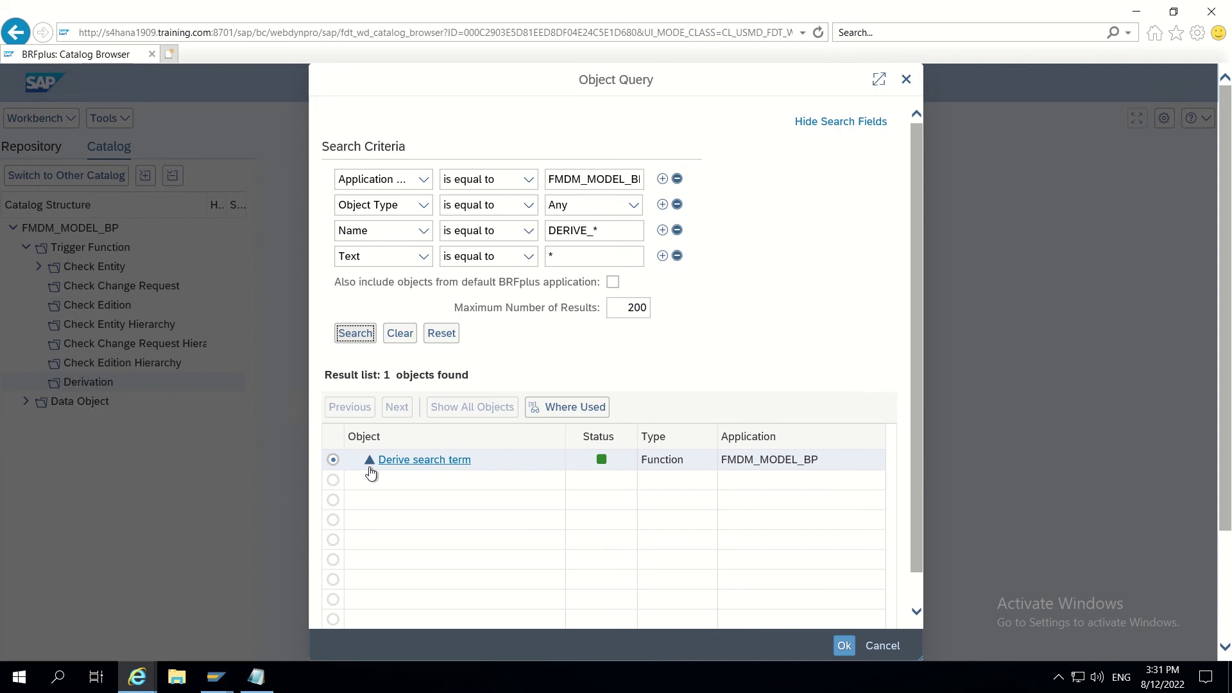
click(843, 645)
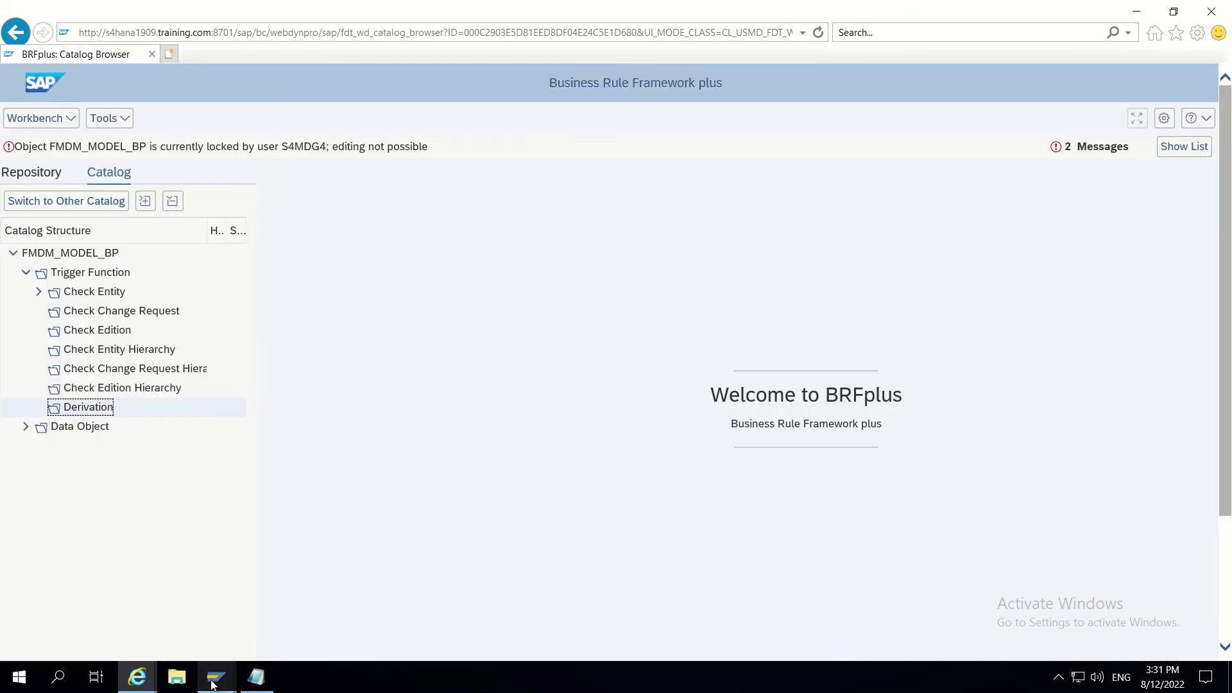
Step: Delete all three FDT_ENQUEUE lock entries in SM12, then go back to the BRFplus catalog
mouse_move(216, 677)
click(340, 630)
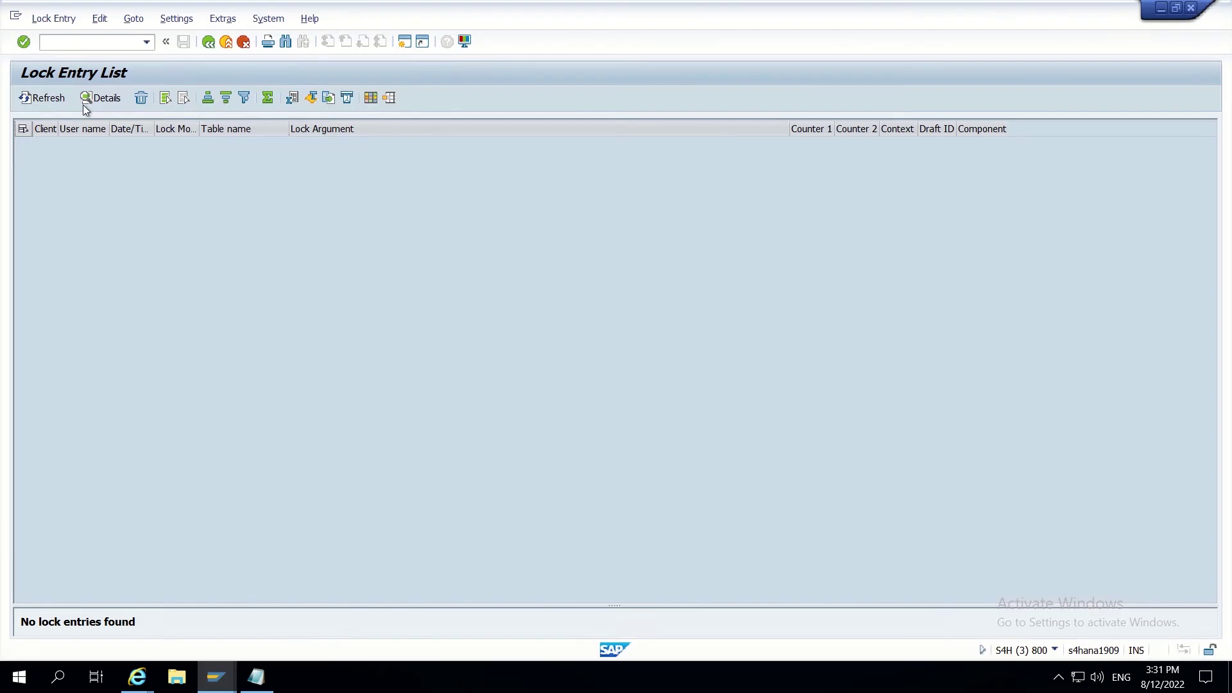
click(55, 100)
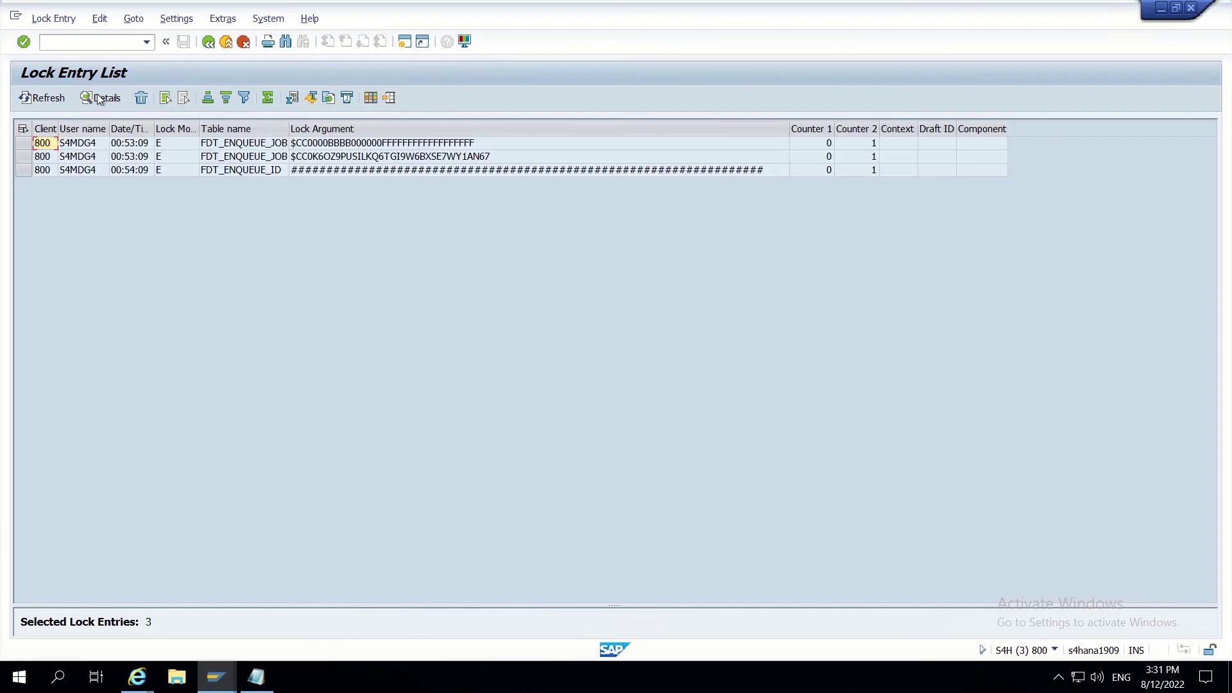
click(164, 99)
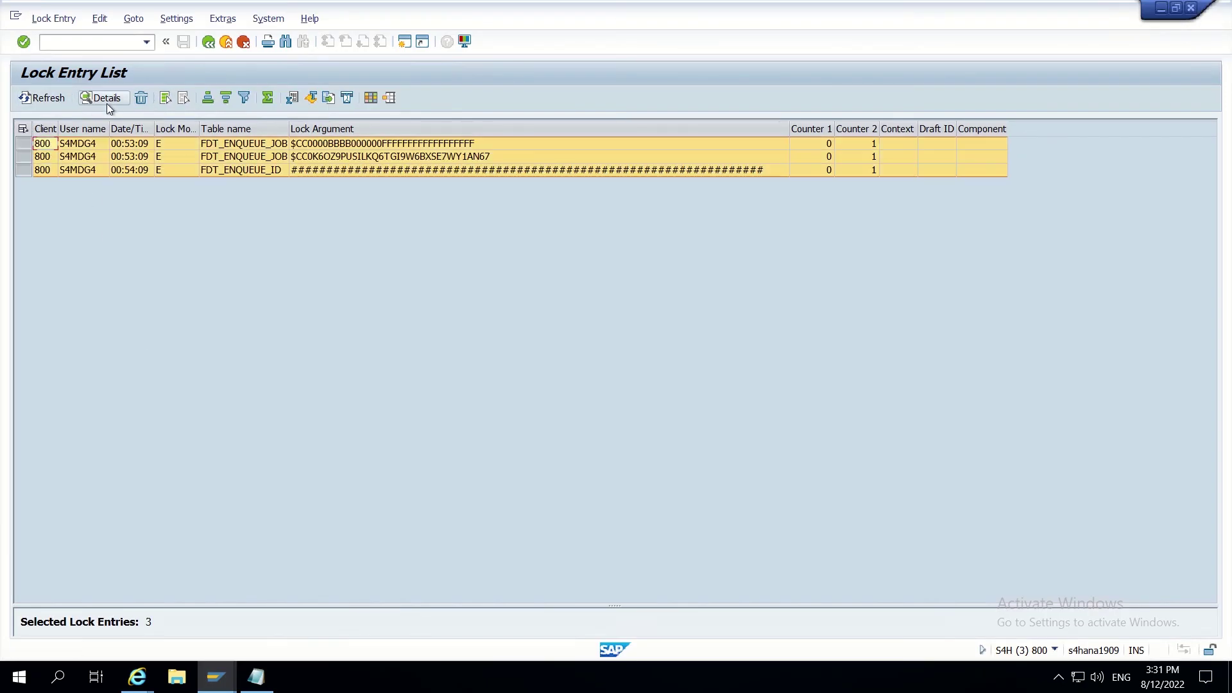
click(140, 98)
click(256, 291)
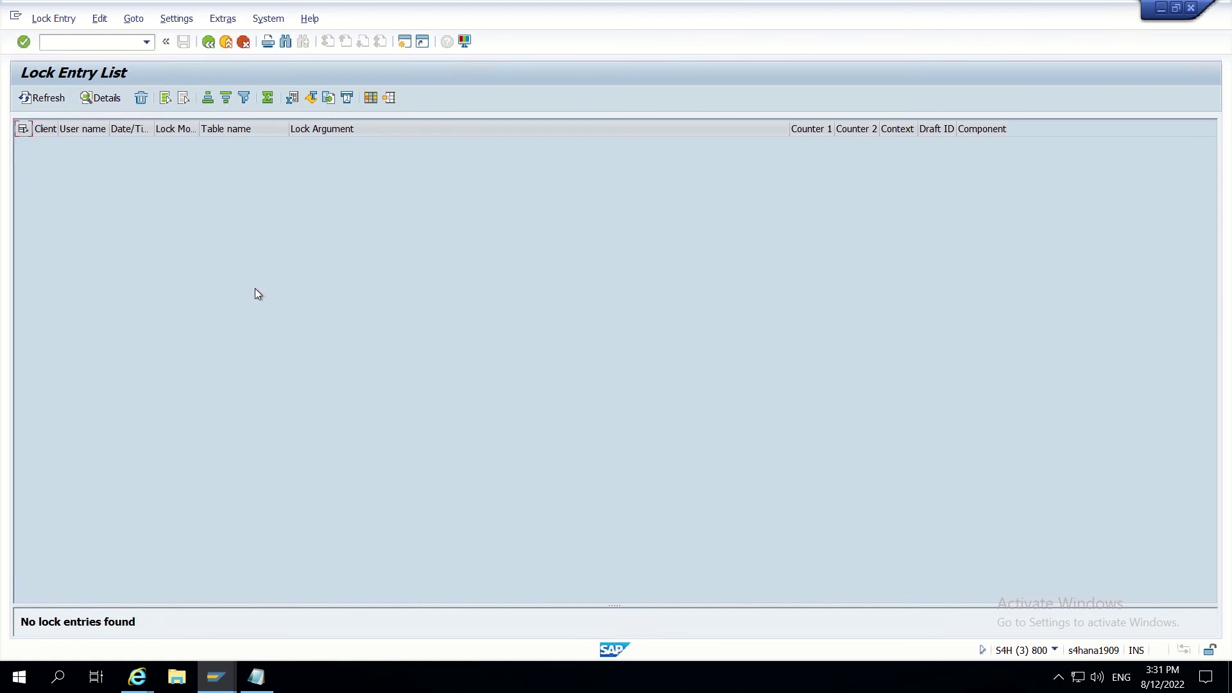
key(alt+Tab)
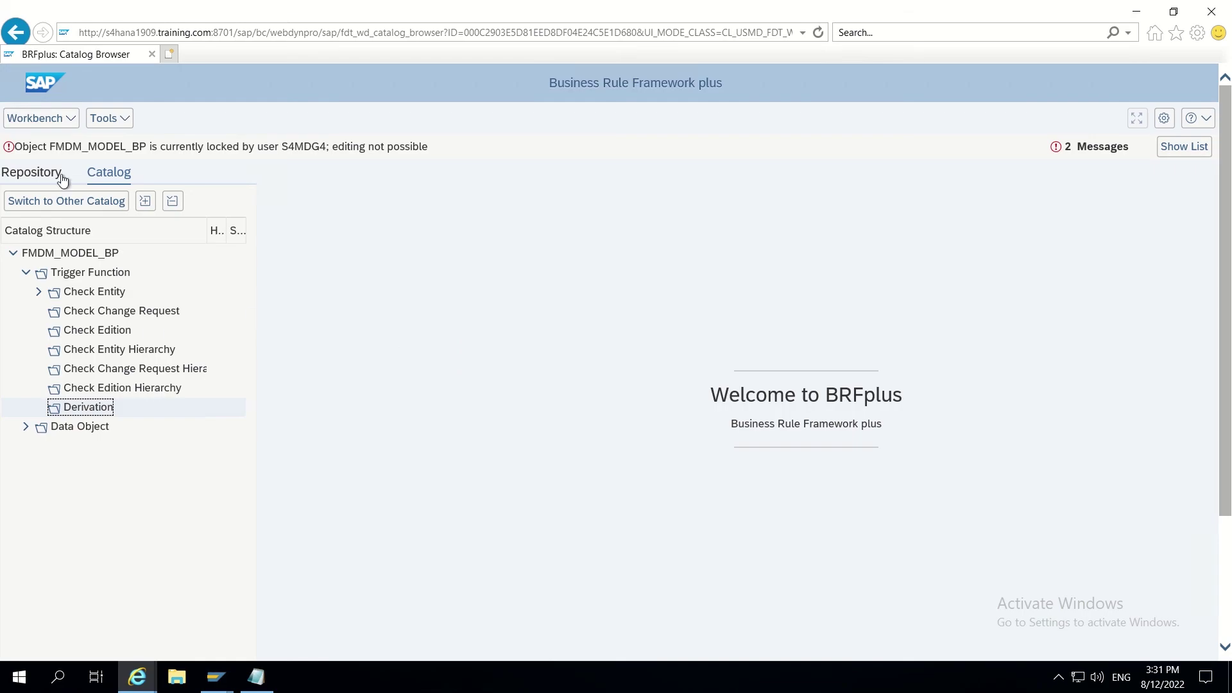
Step: Search existing objects for DERIVE_* and attach Derive search term as an object node under Derivation
right_click(83, 410)
mouse_move(252, 135)
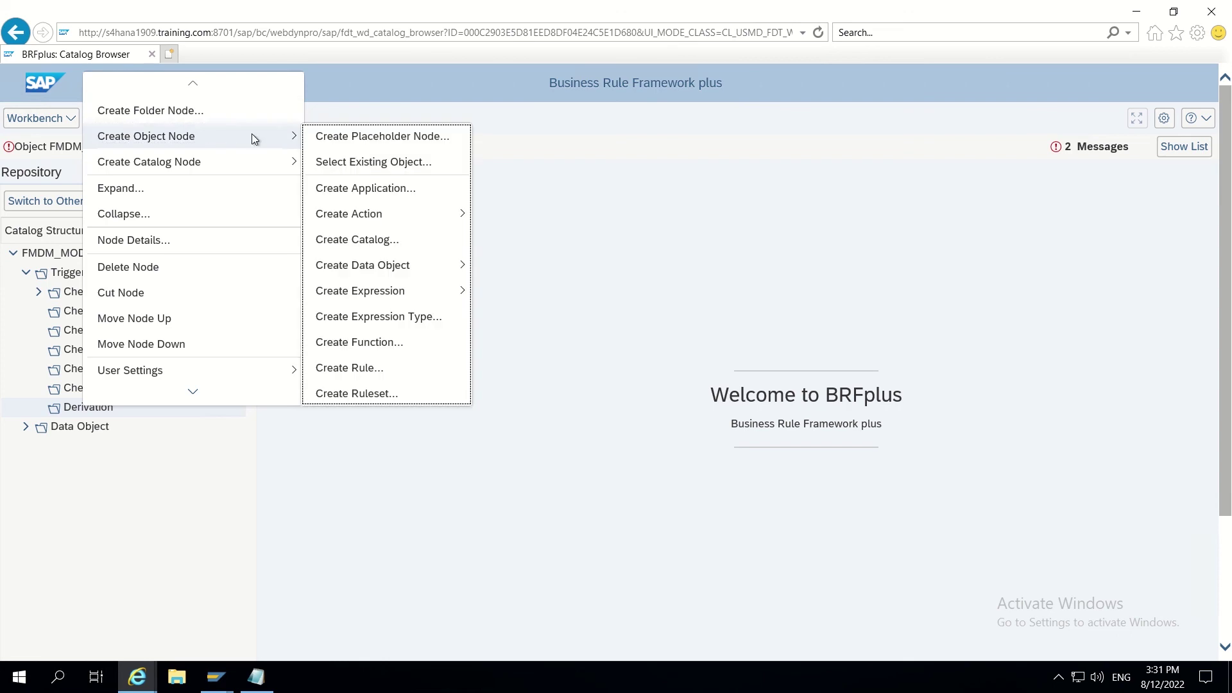
click(348, 162)
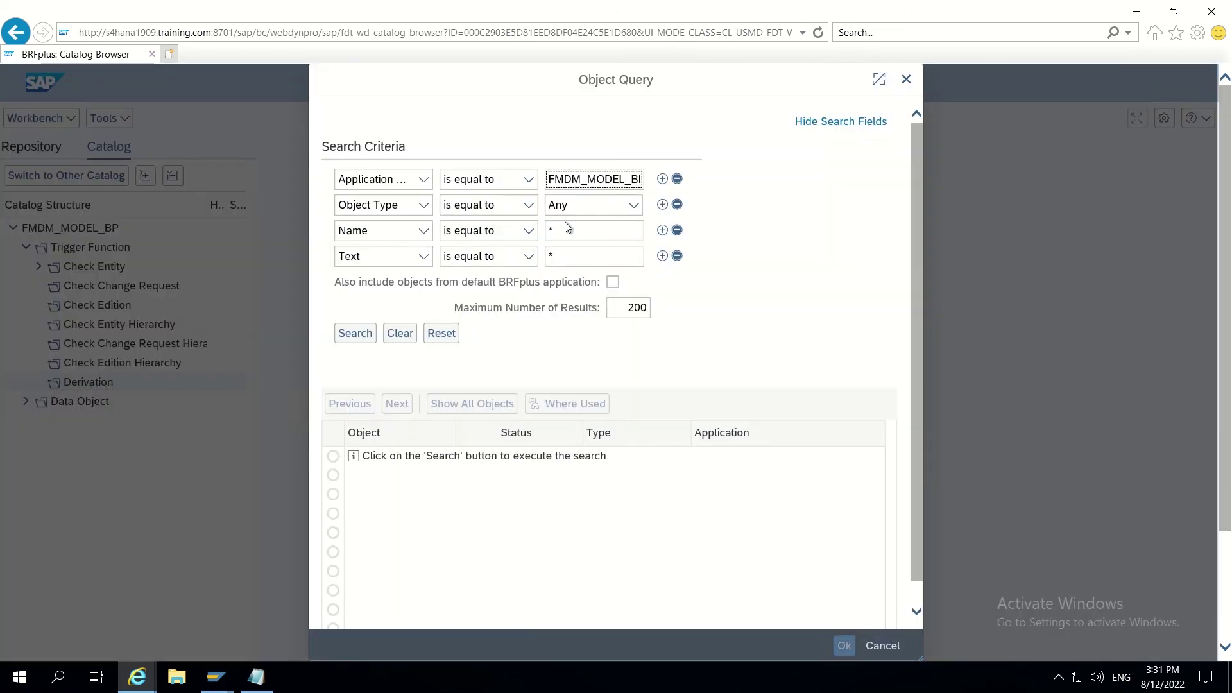
click(567, 232)
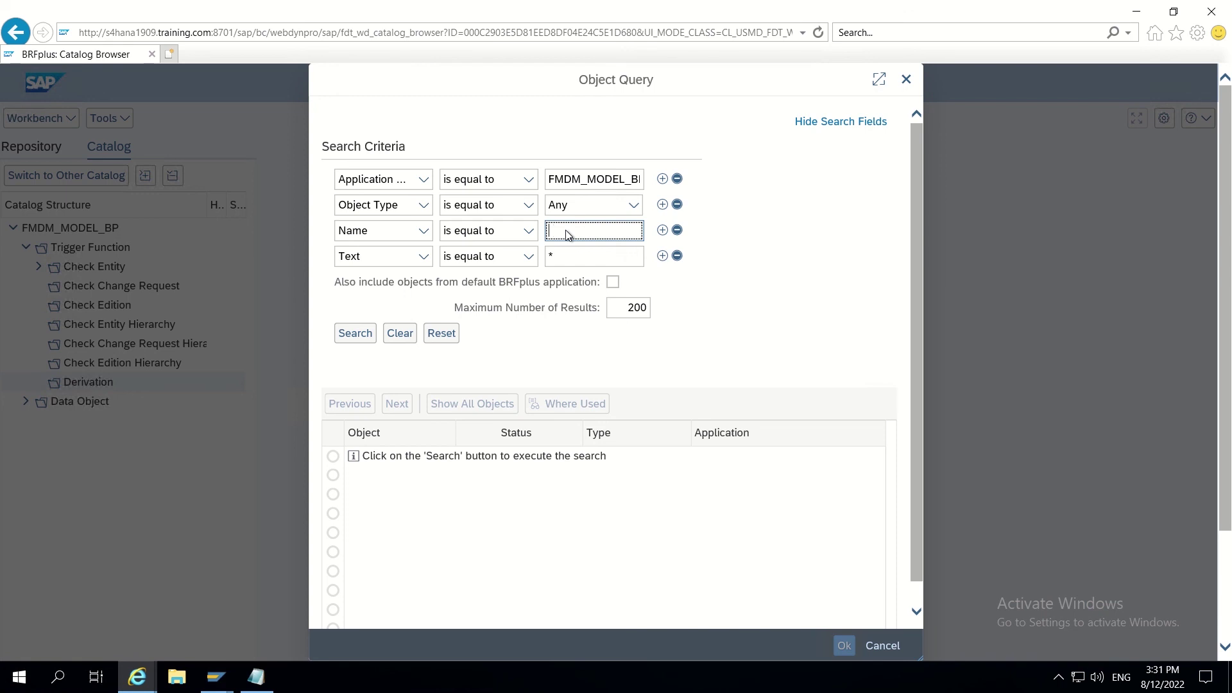
text(DERIVE)
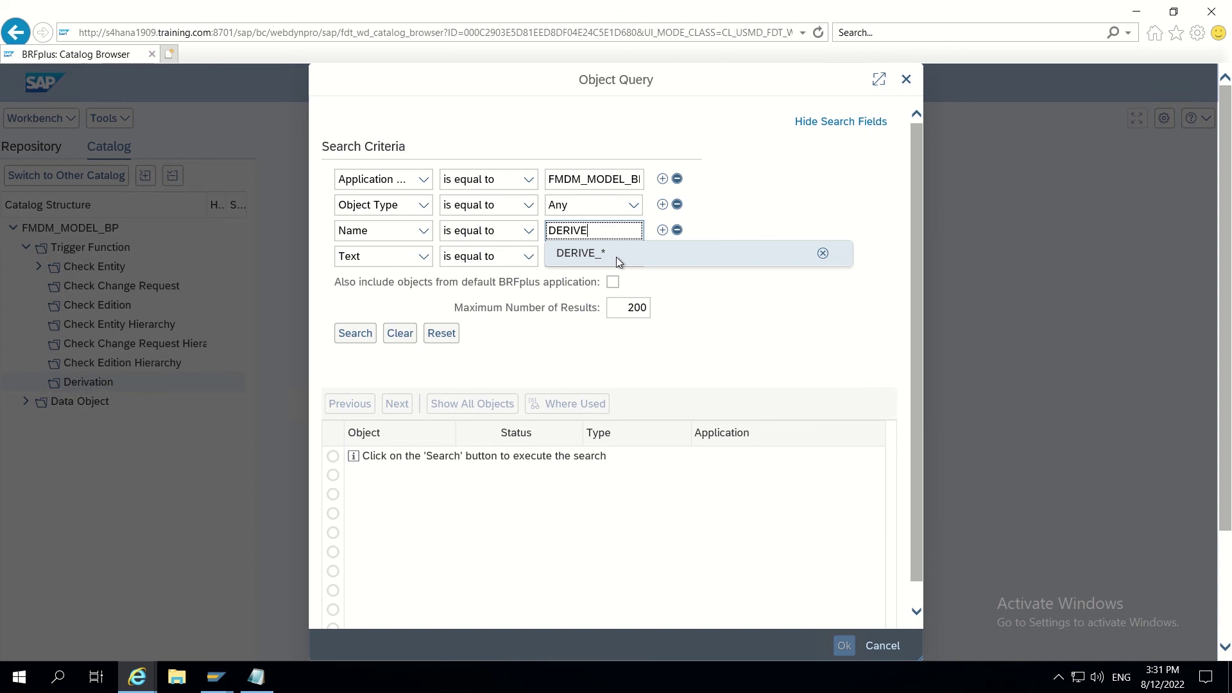
click(616, 257)
click(353, 336)
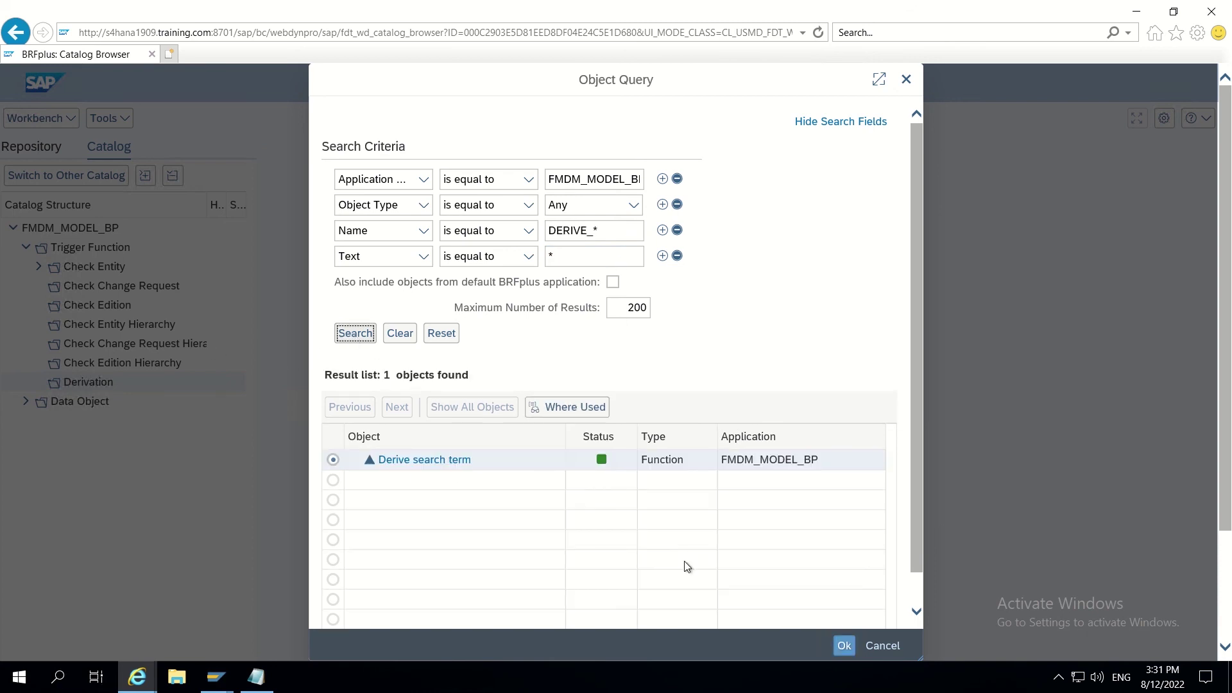
click(843, 647)
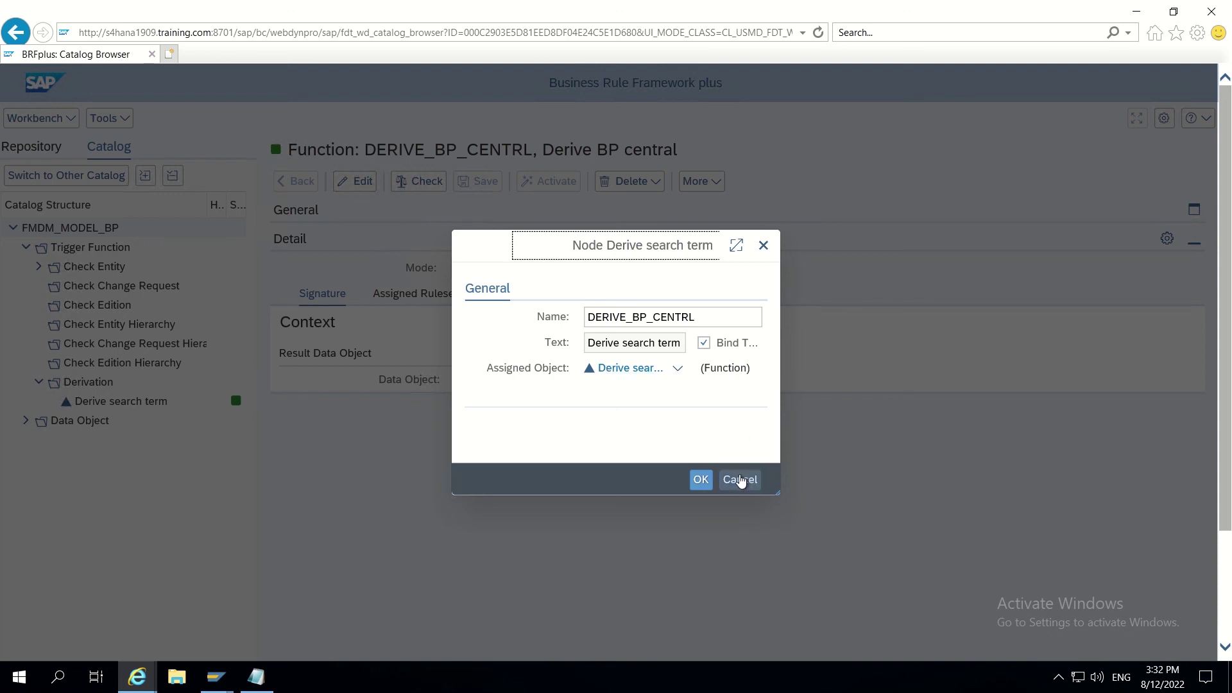
Step: Save the new Derive search term catalog node
click(740, 480)
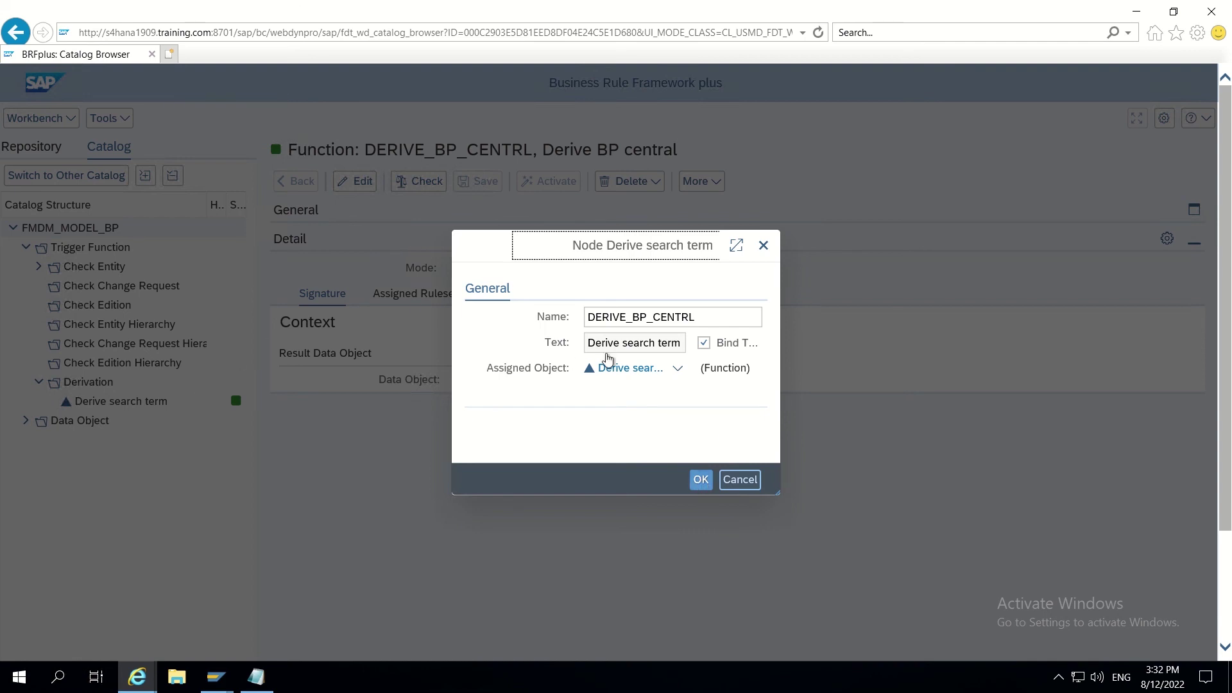
click(726, 316)
click(701, 480)
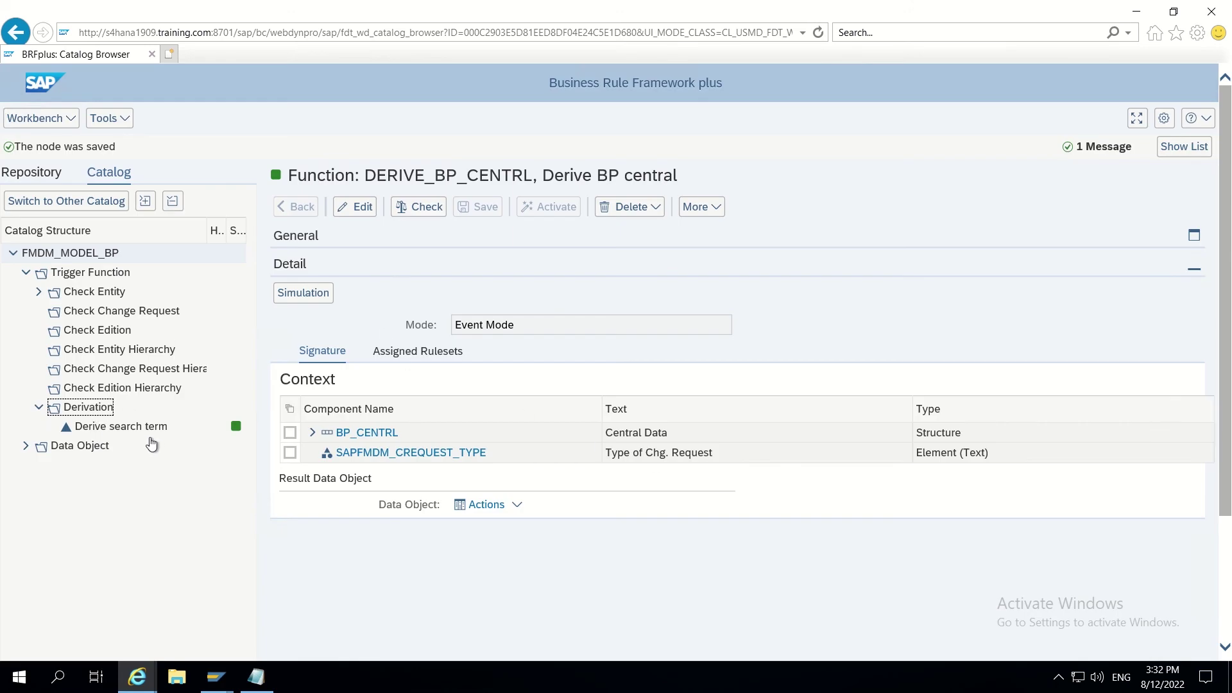
drag(364, 175, 533, 176)
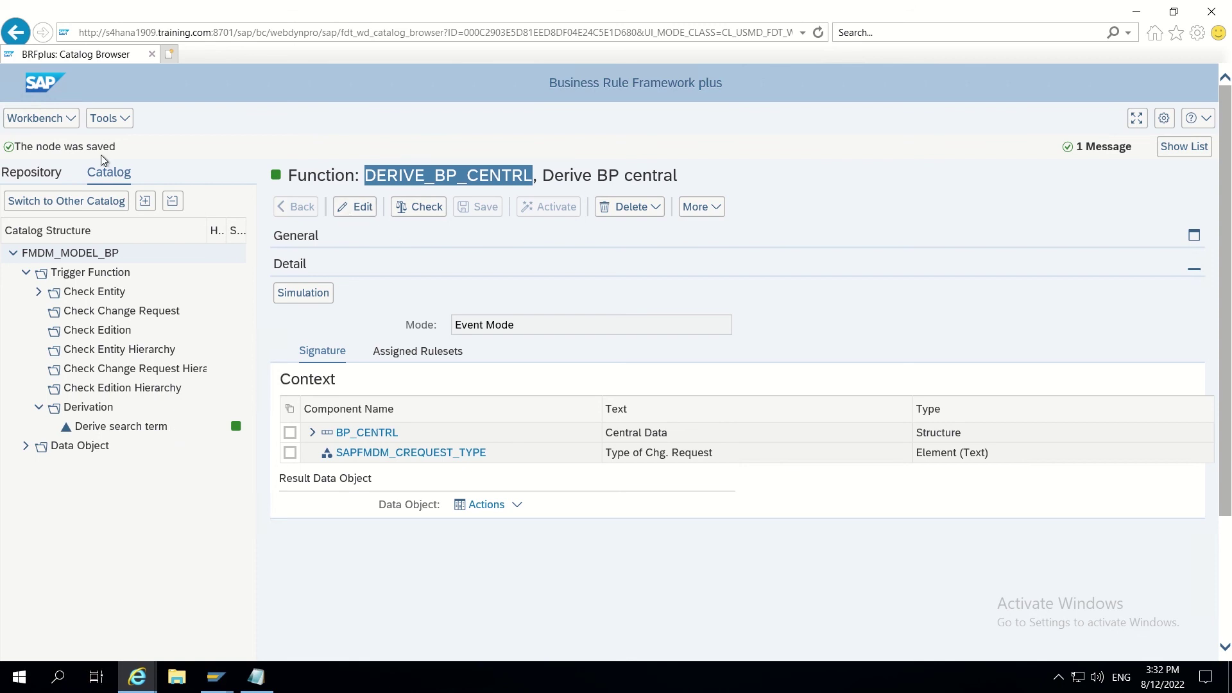
Step: Reload the catalog and expand Trigger Function and Derivation to show Derive search term
click(818, 34)
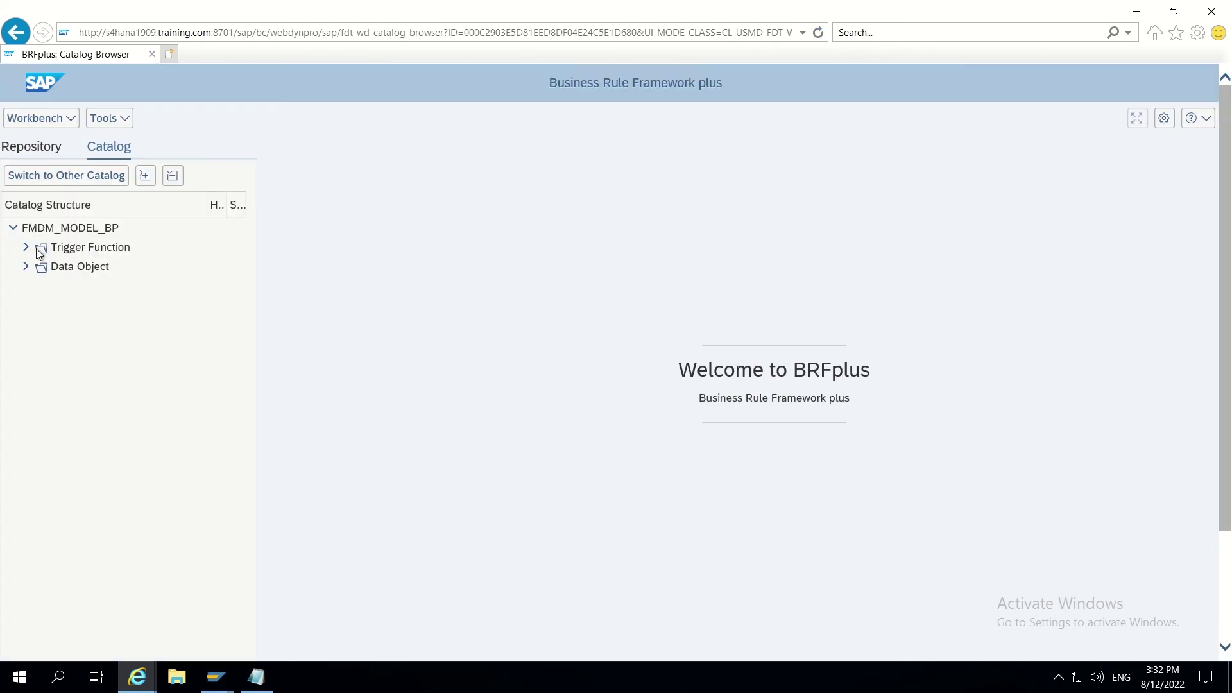
click(25, 248)
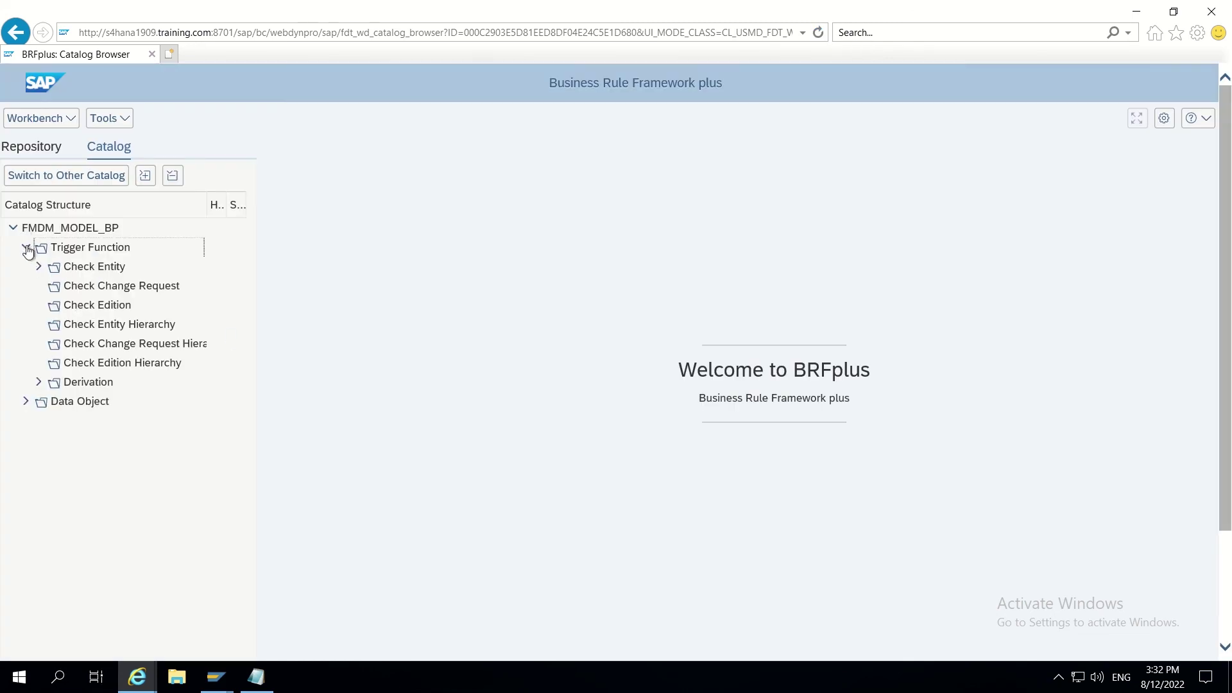
click(39, 382)
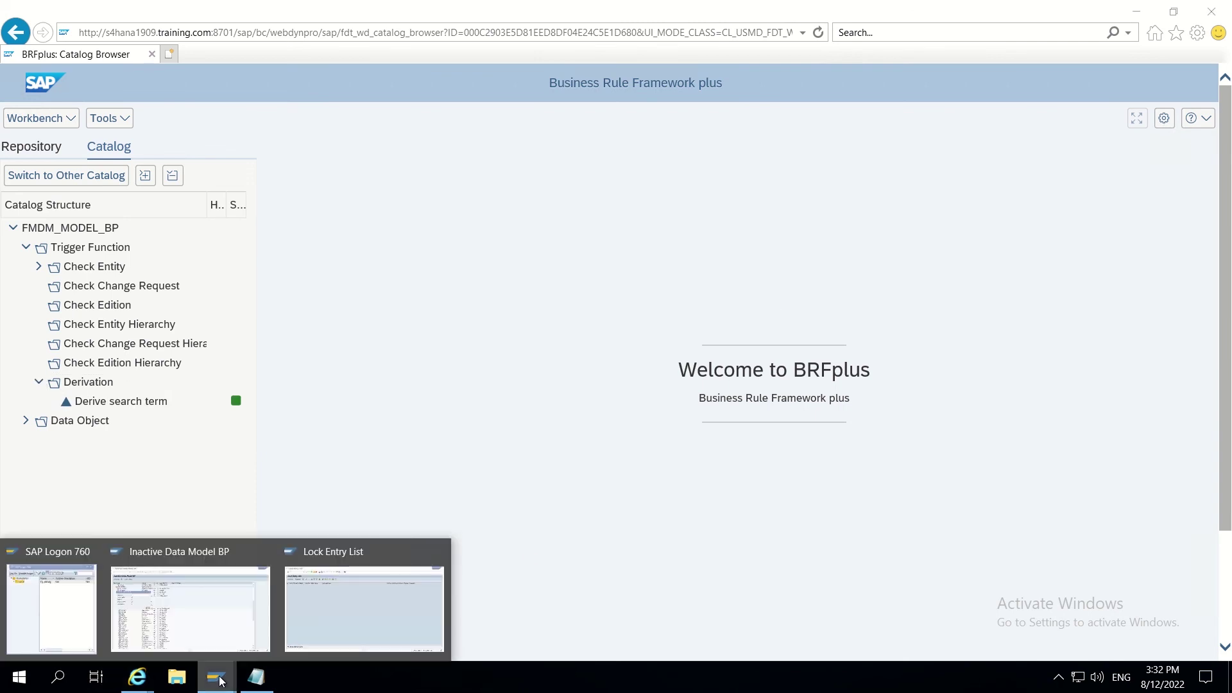
mouse_move(137, 679)
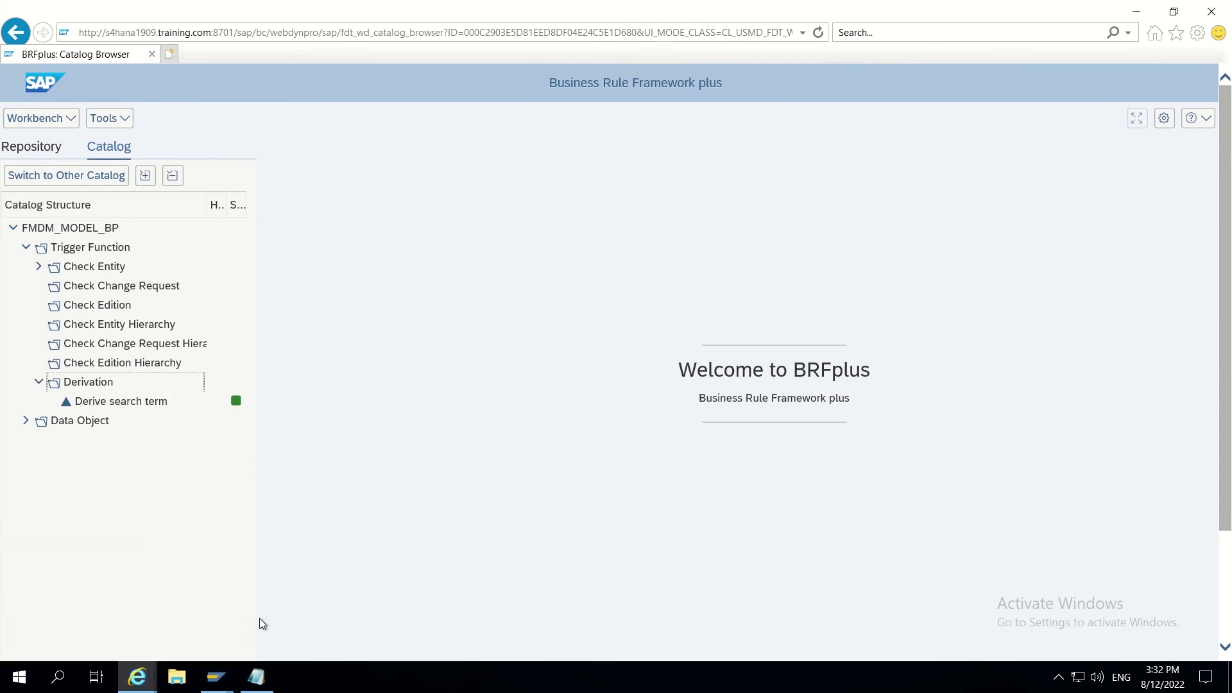
Step: From Search Customer, create a new organization change request of type Create Customer - Planet
click(131, 645)
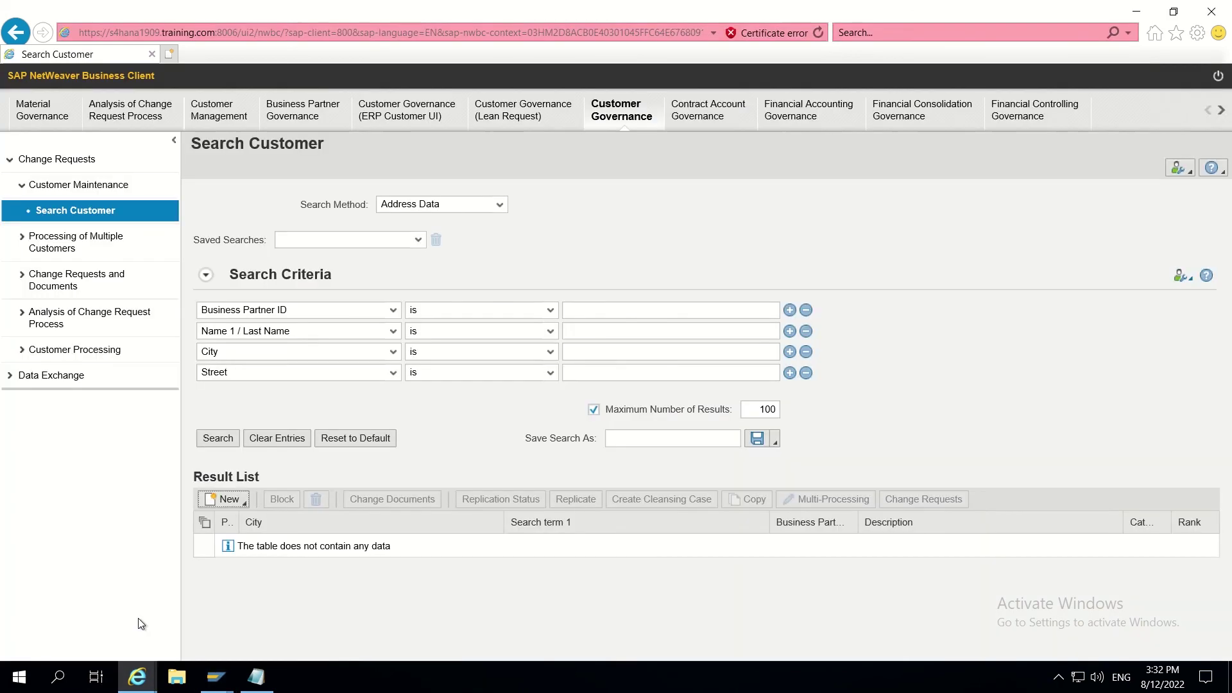
click(232, 500)
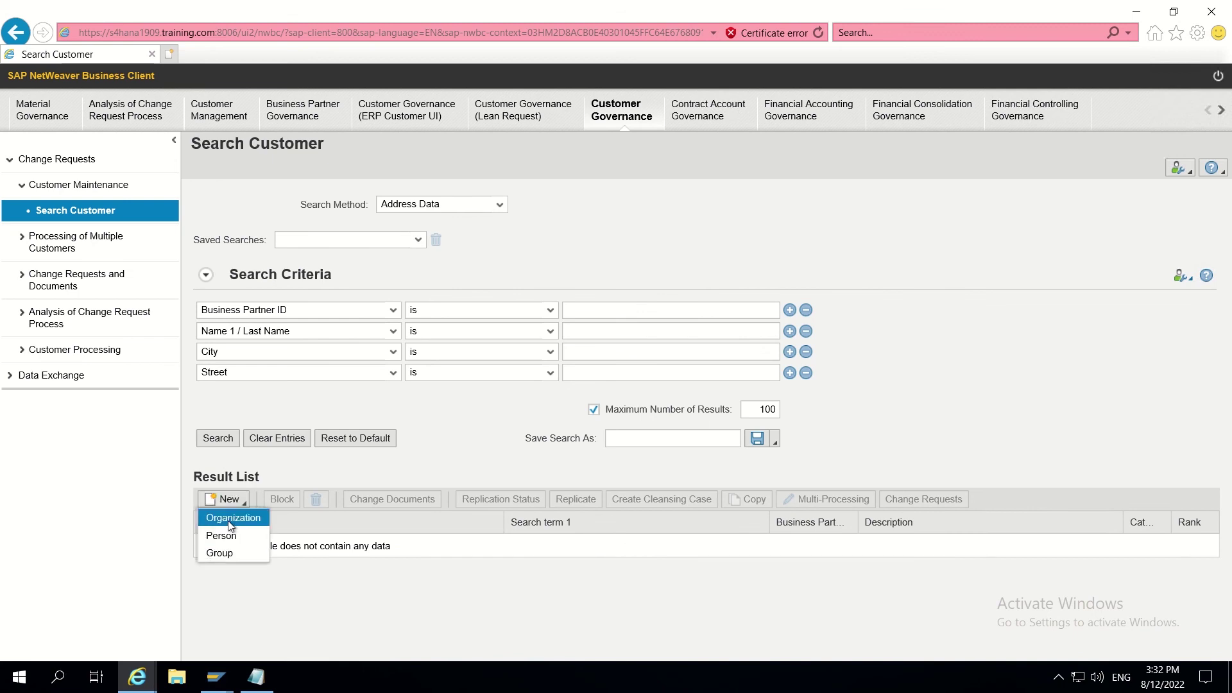
click(233, 518)
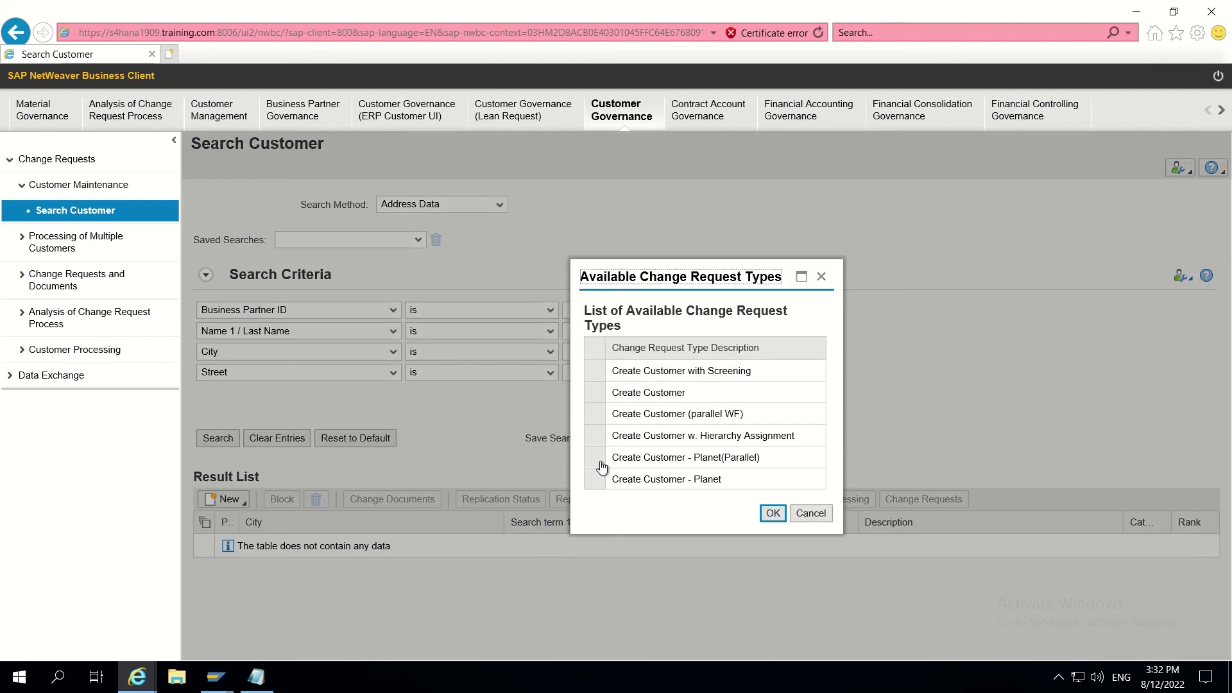
click(594, 478)
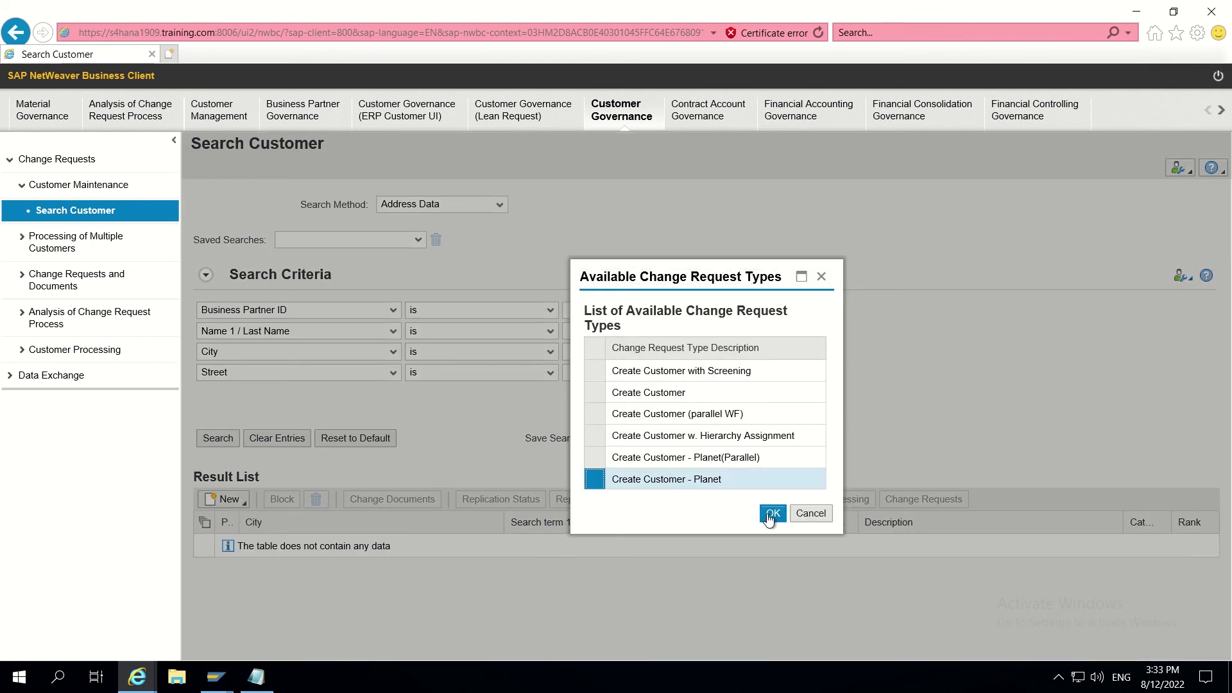
click(773, 513)
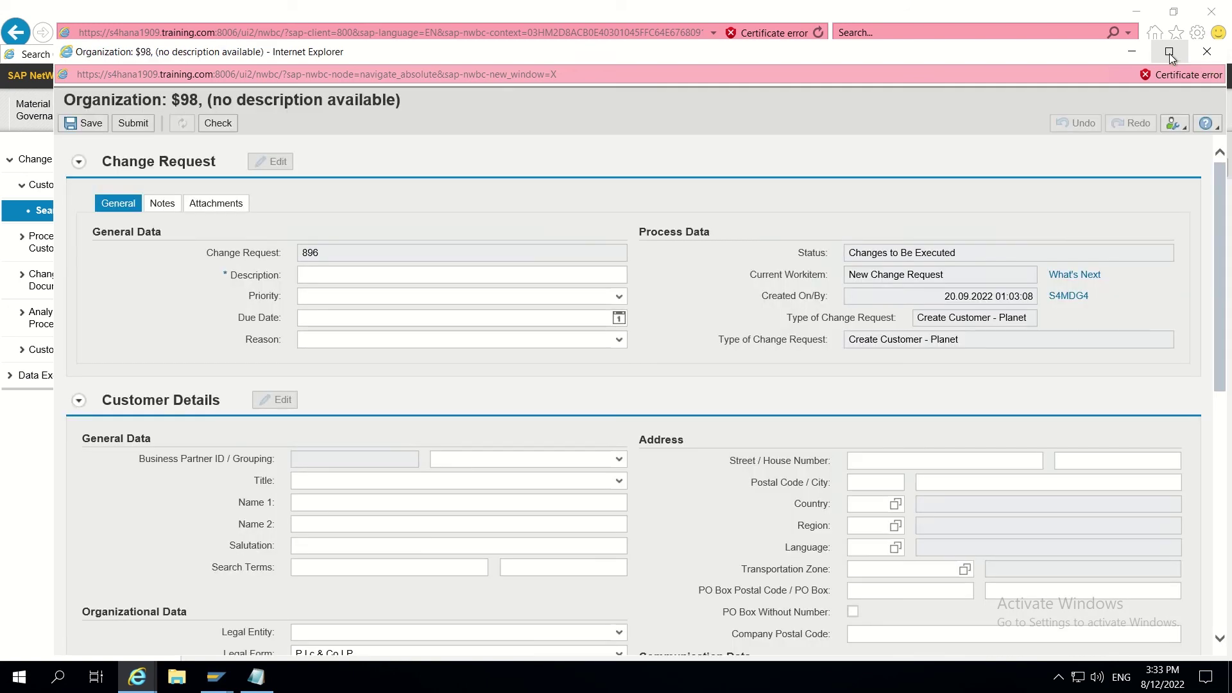
Step: Give request 896 the description TEST and set the grouping to Interna number
click(1168, 53)
click(292, 224)
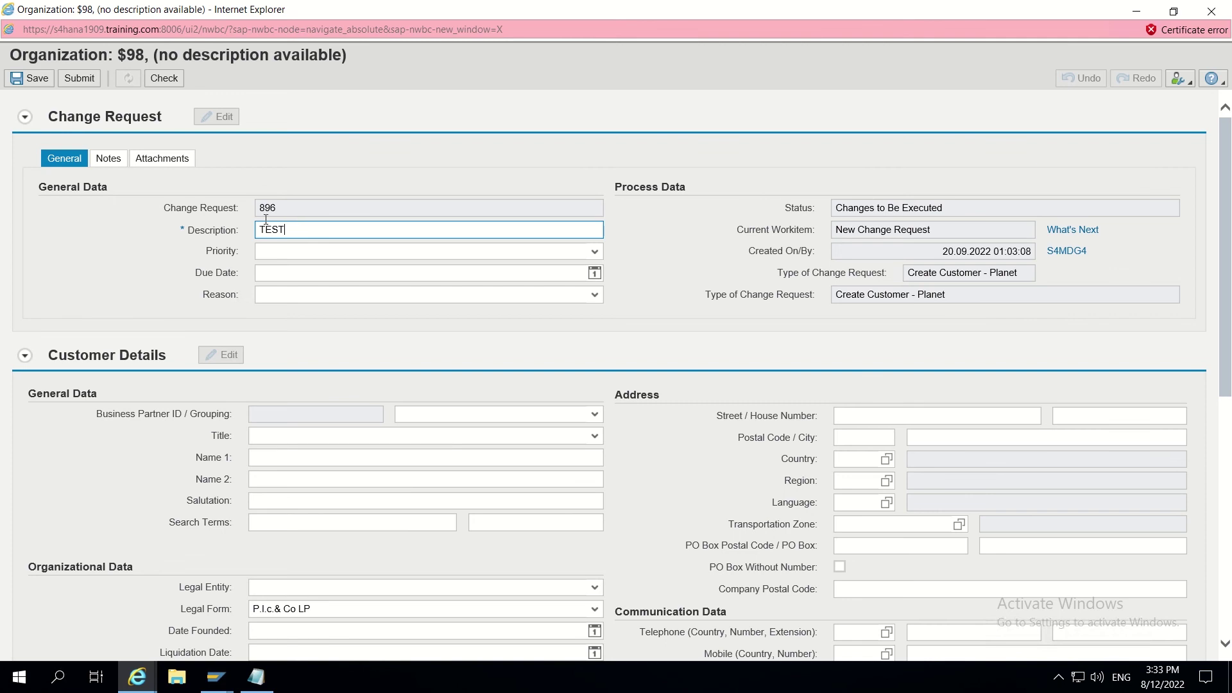
click(165, 79)
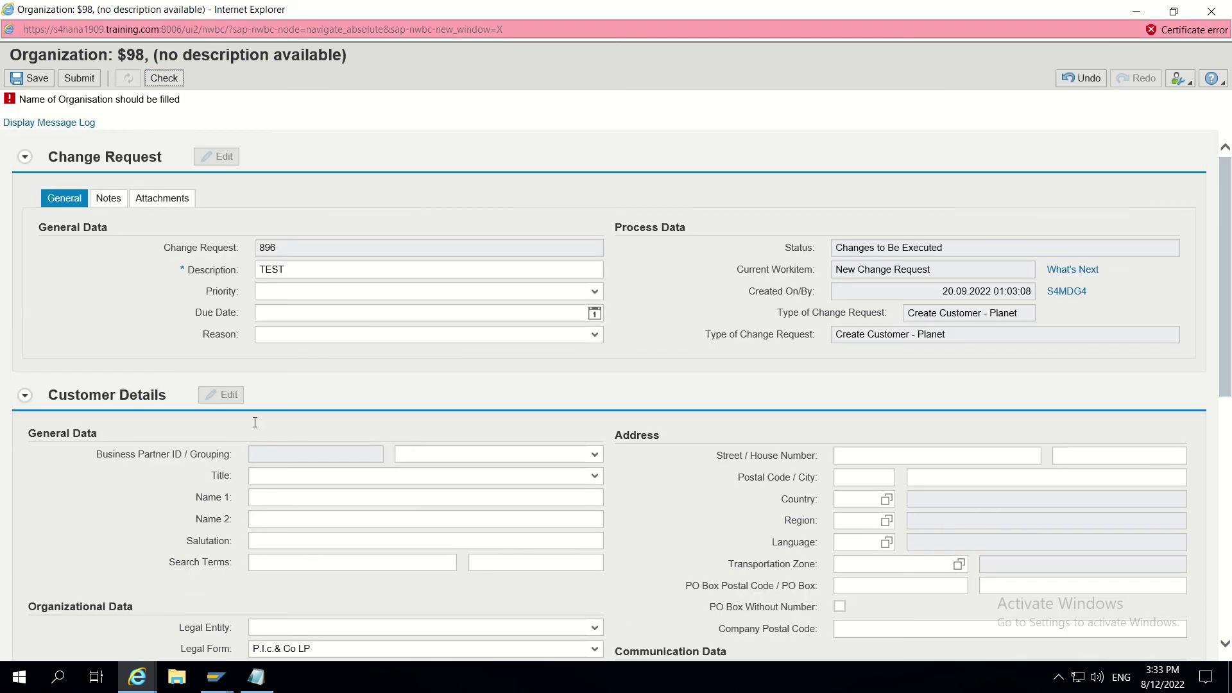
scroll(299, 477, down, 2)
click(593, 376)
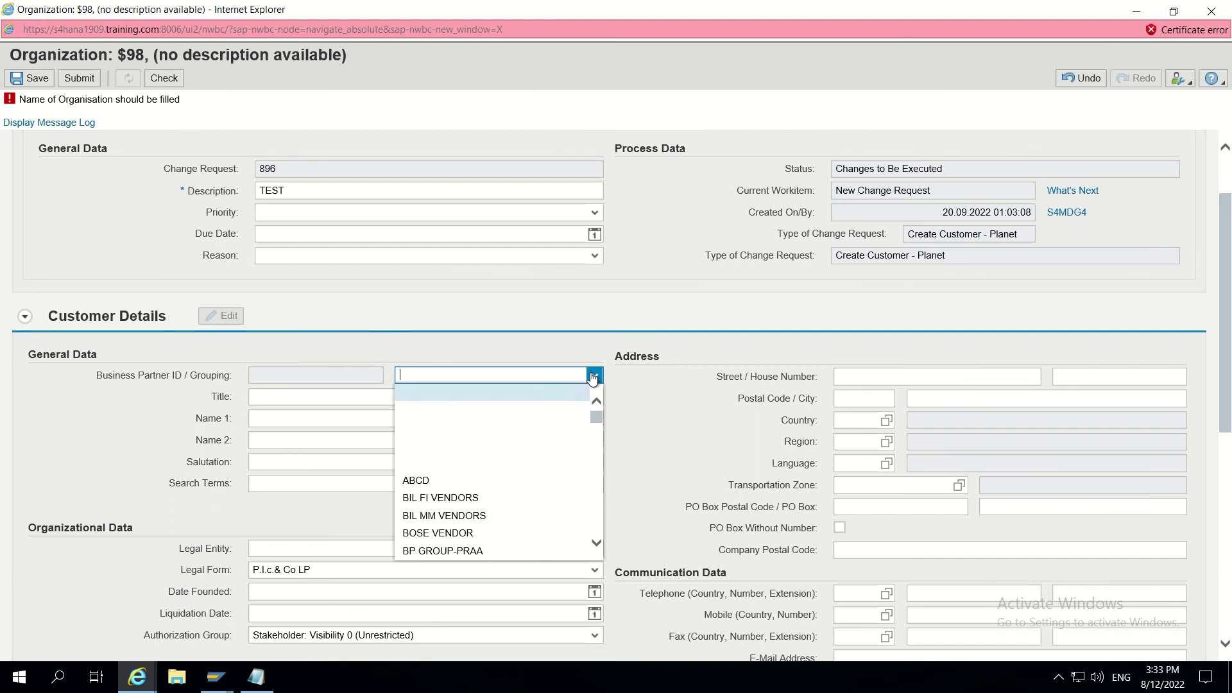
scroll(500, 460, down, 3)
text(Interna number)
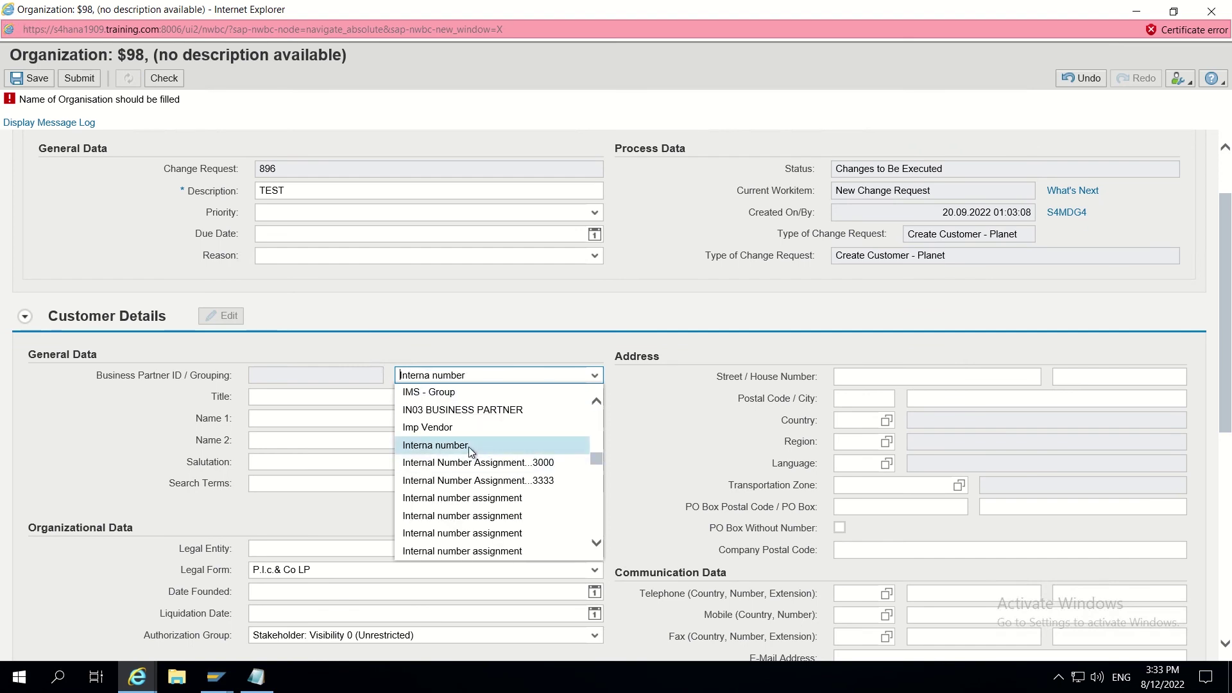
click(469, 447)
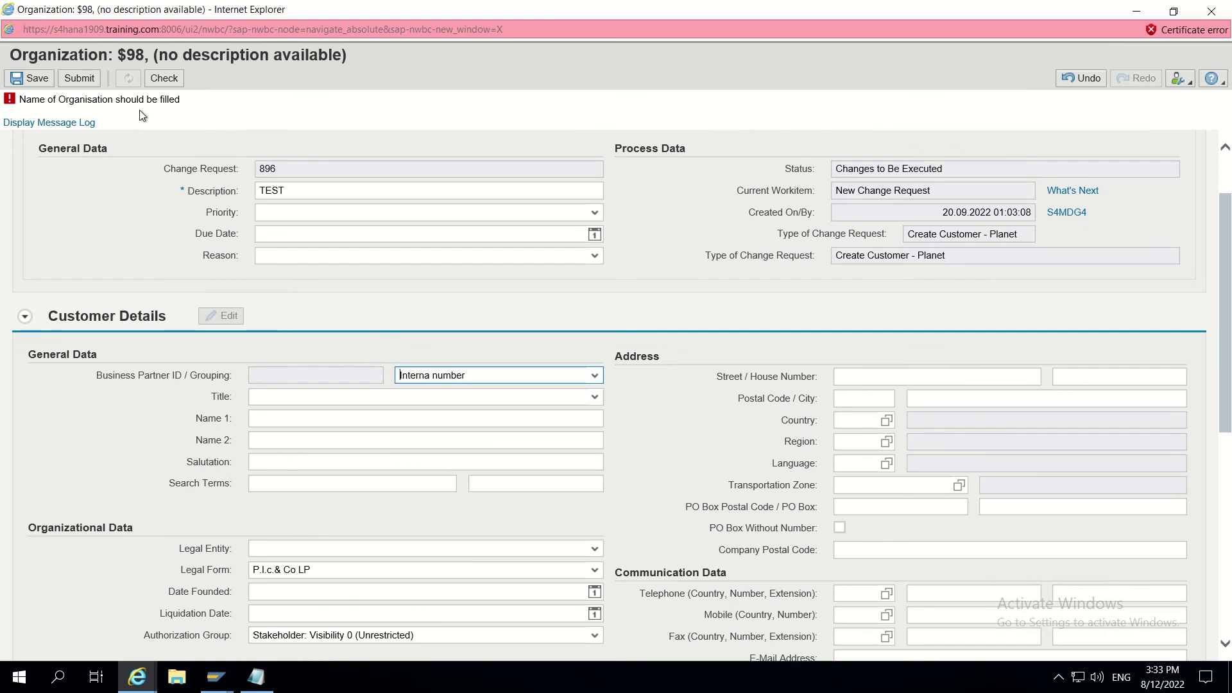
Step: Enter RELIANCE as Name 1 to trigger the duplicate check
click(272, 440)
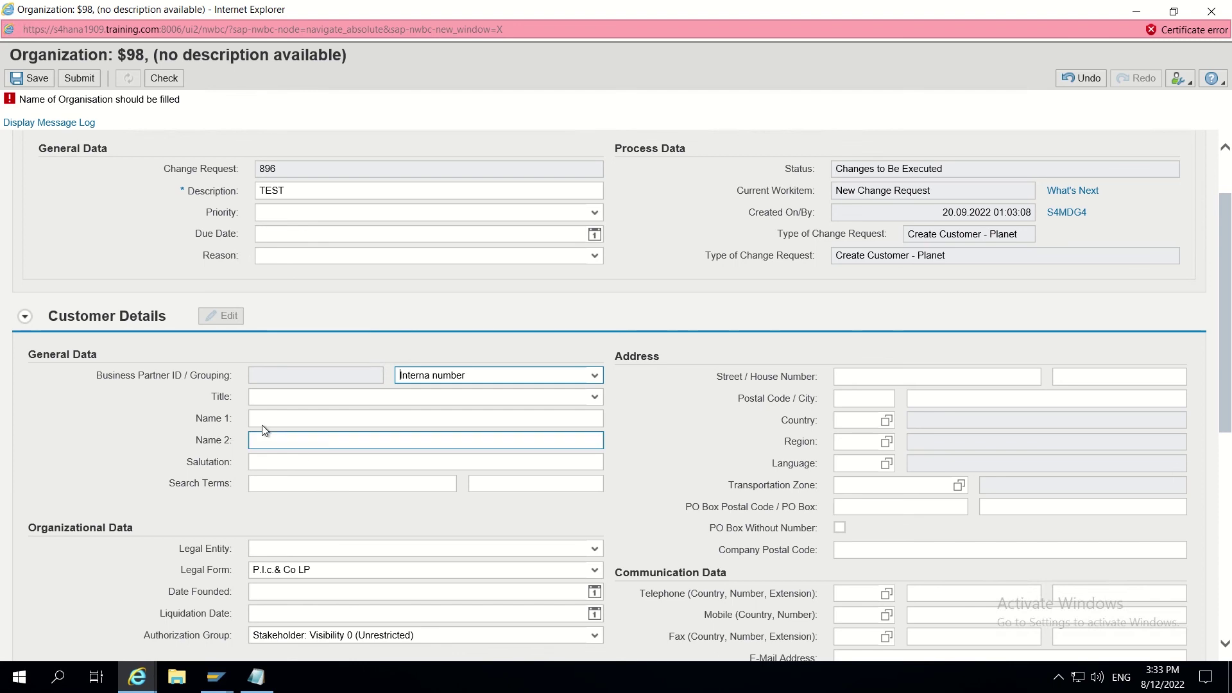
click(262, 417)
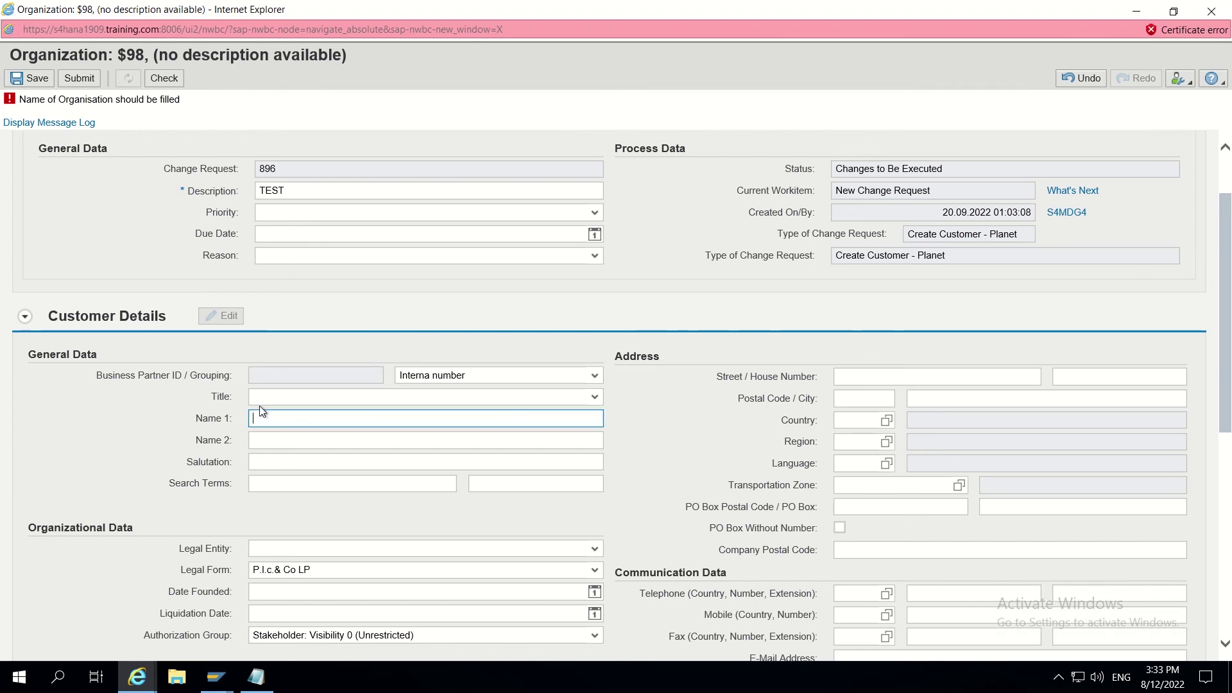
text(RELIANCE)
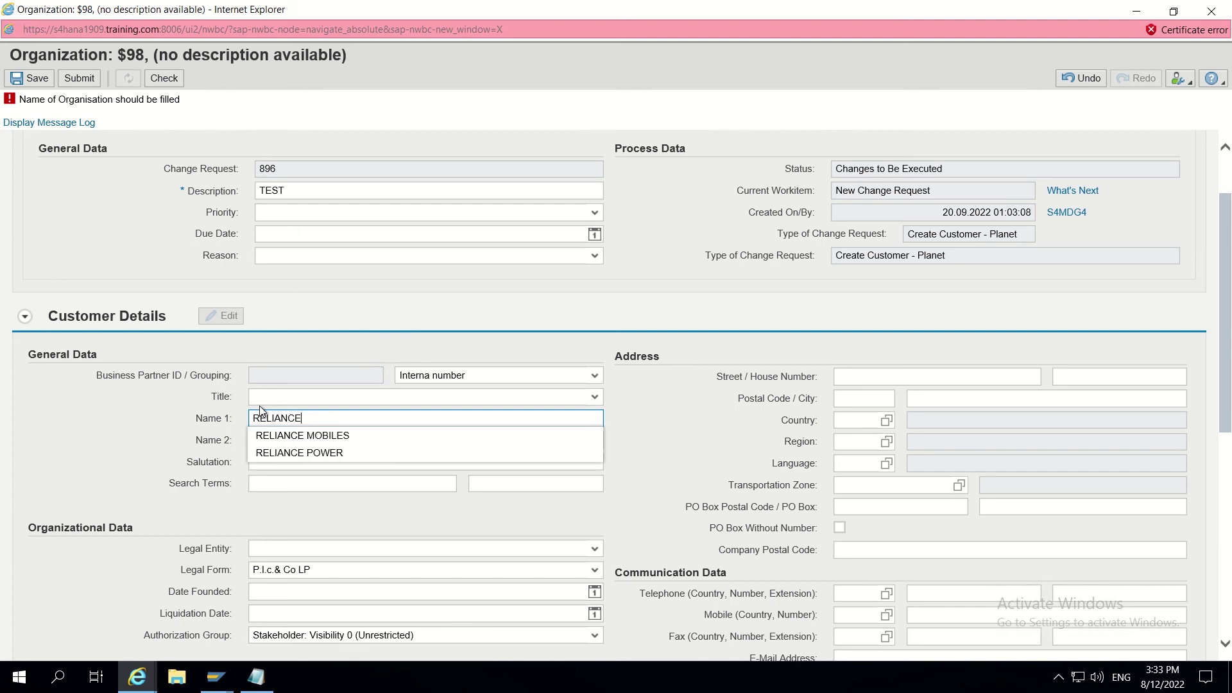
key(Escape)
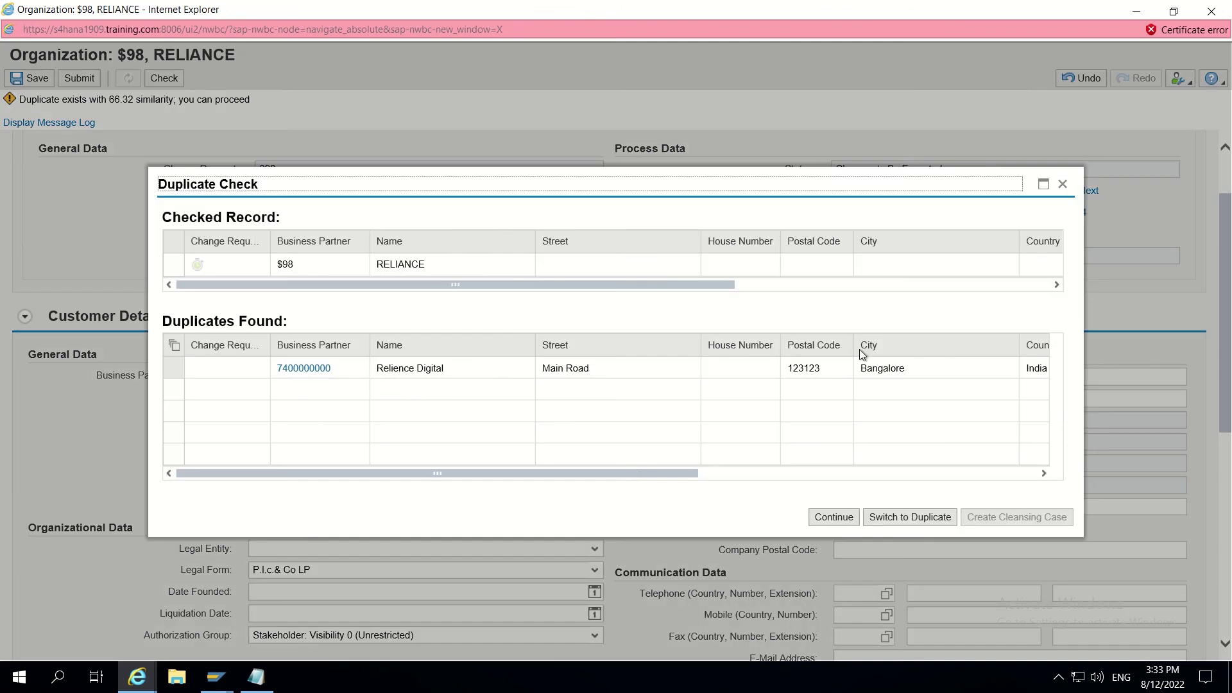
Step: Continue past the duplicate warning and verify Search Terms shows RELIANCE, matching Name 1
click(834, 517)
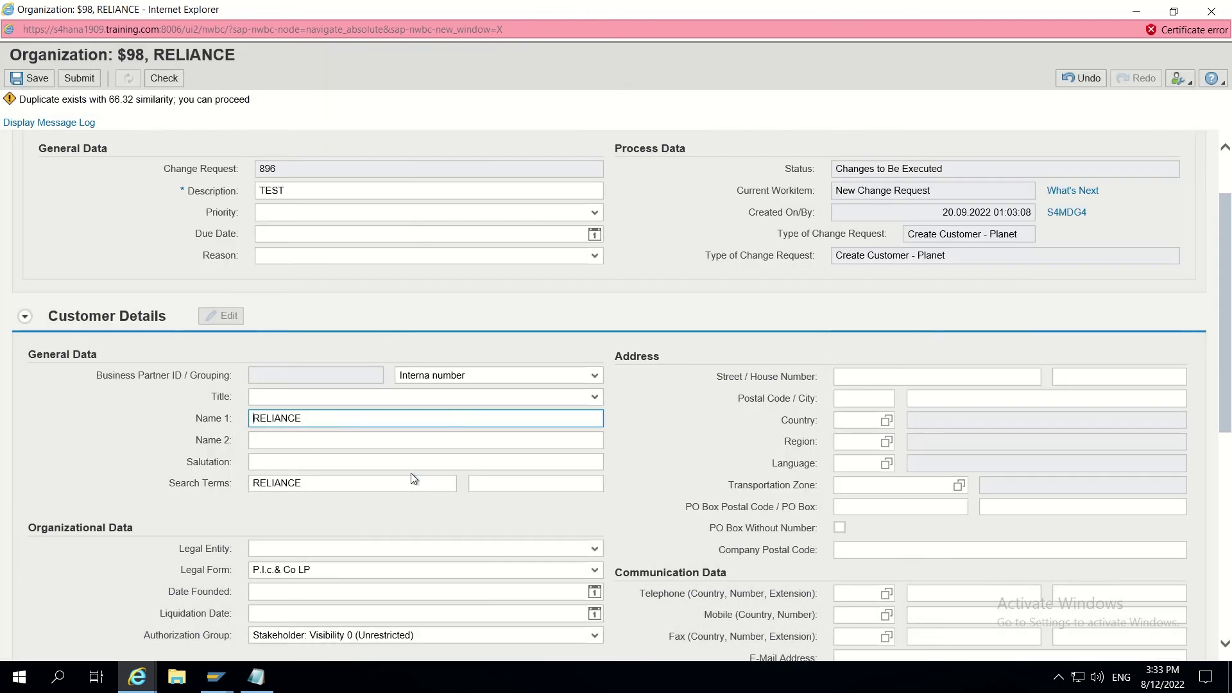
drag(303, 484, 240, 488)
drag(302, 419, 241, 422)
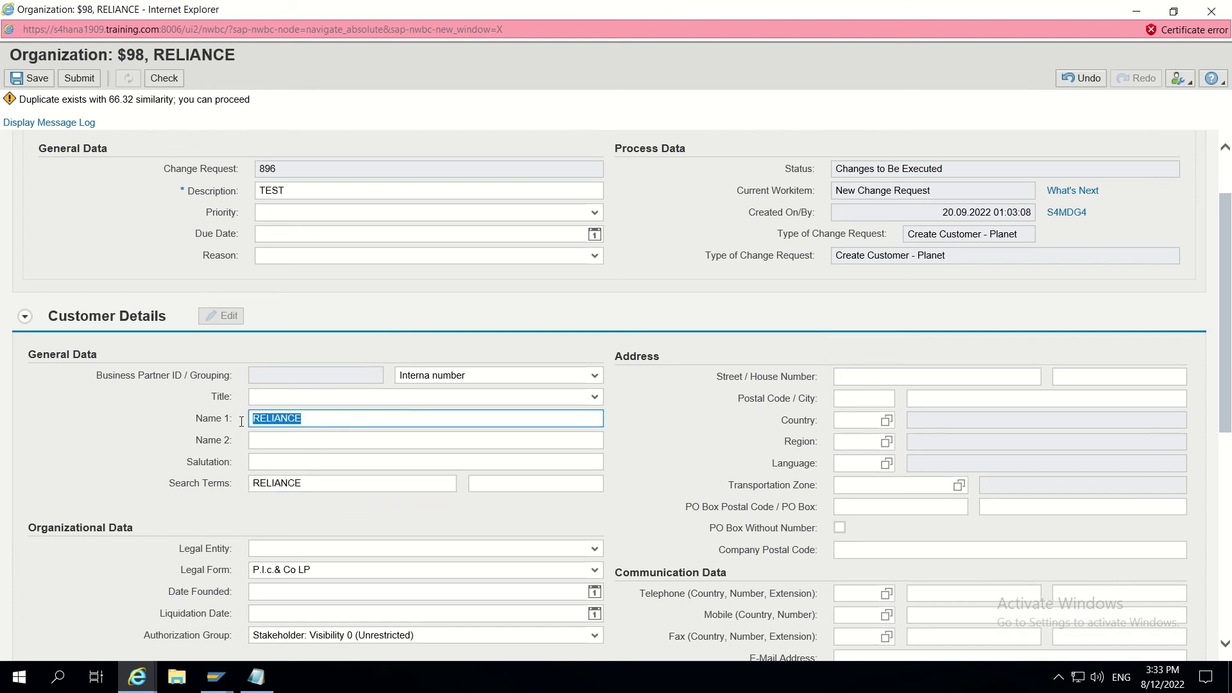
drag(311, 486, 234, 488)
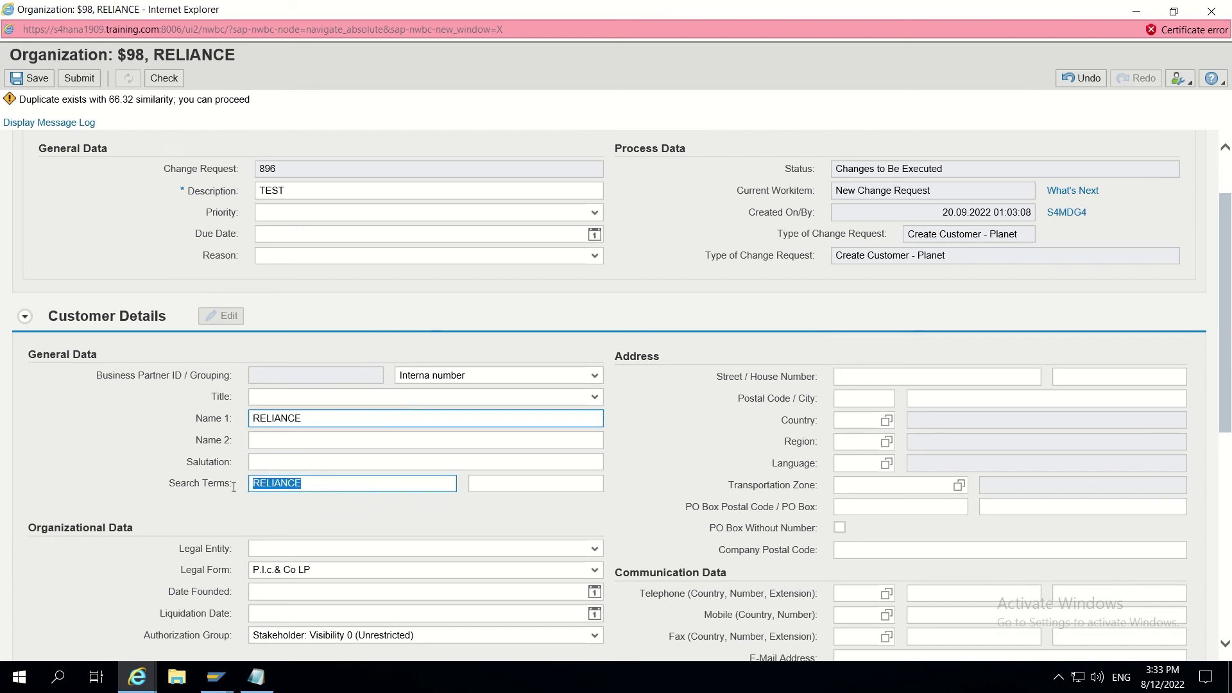
drag(320, 418, 245, 421)
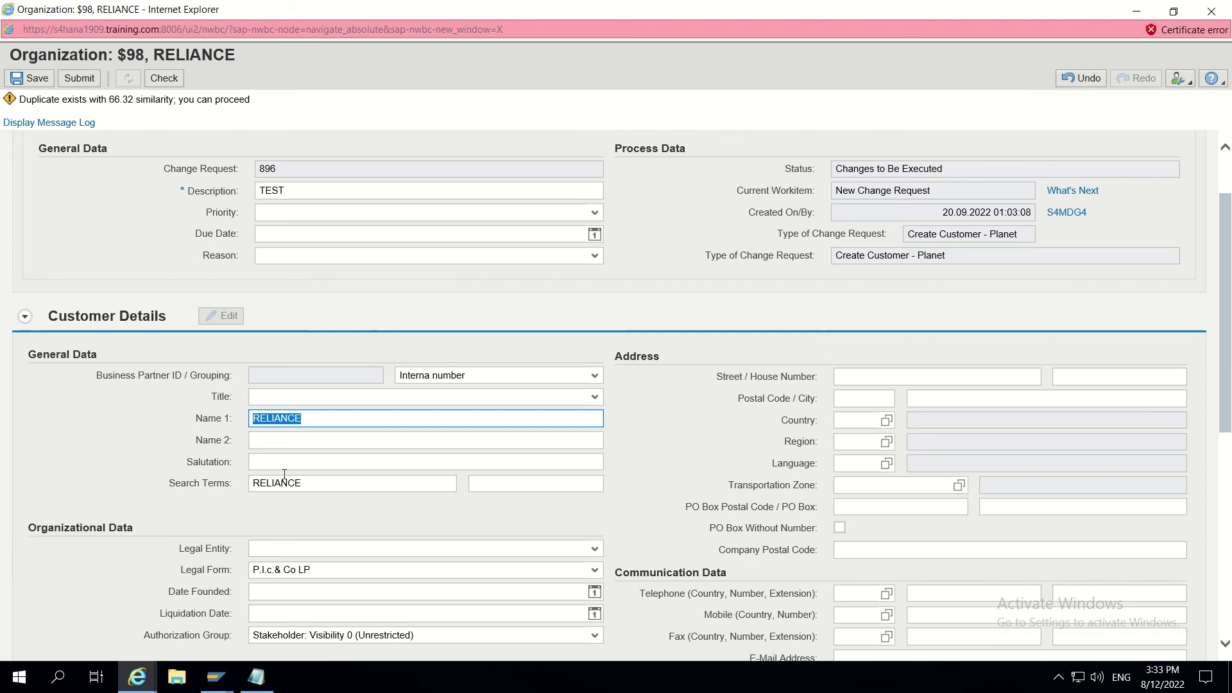
Step: Return to the BRFplus catalog browser window
click(137, 677)
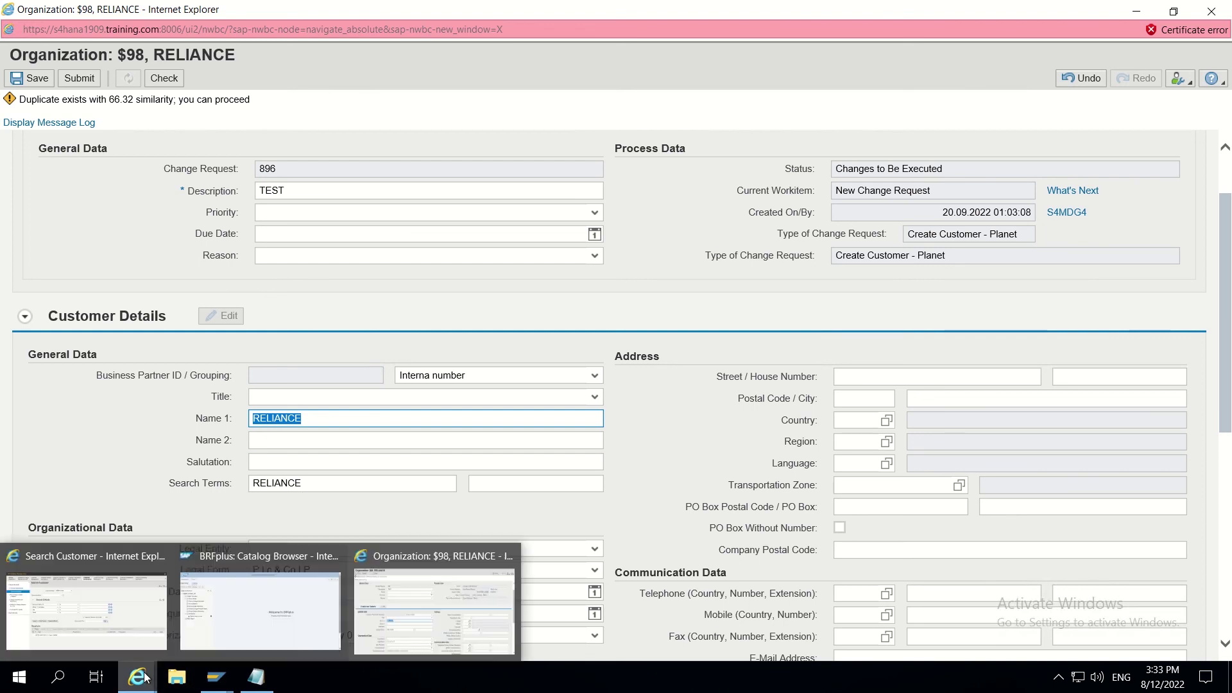
click(264, 632)
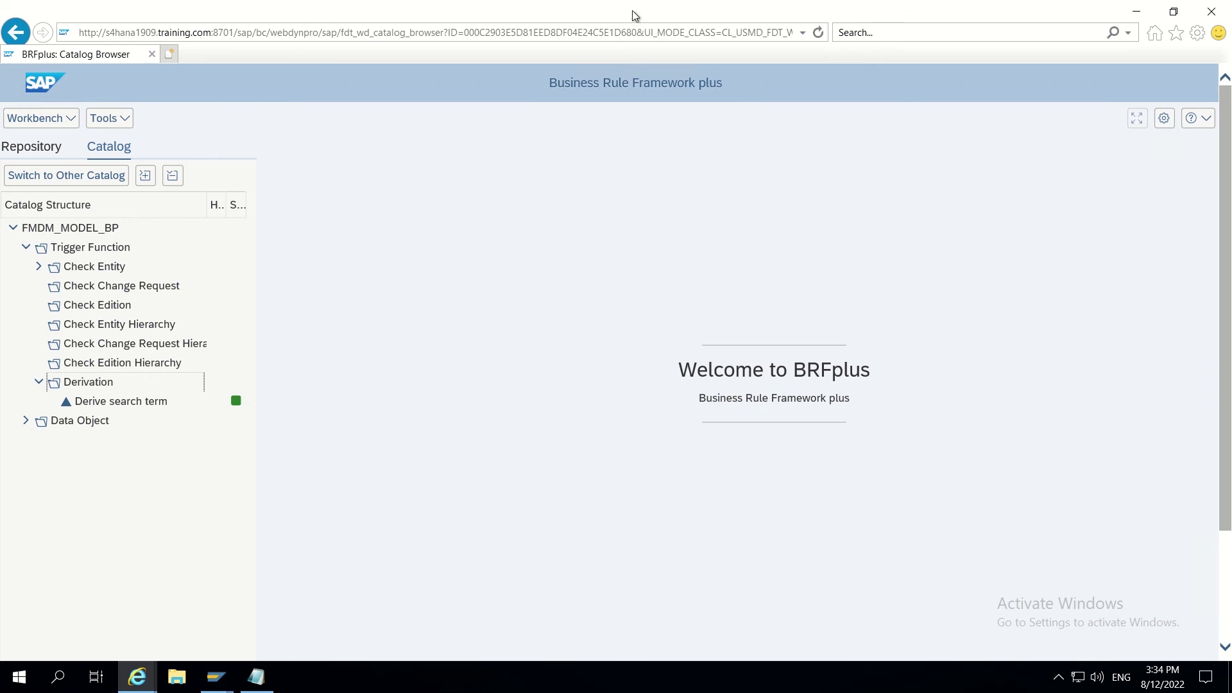
mouse_move(633, 4)
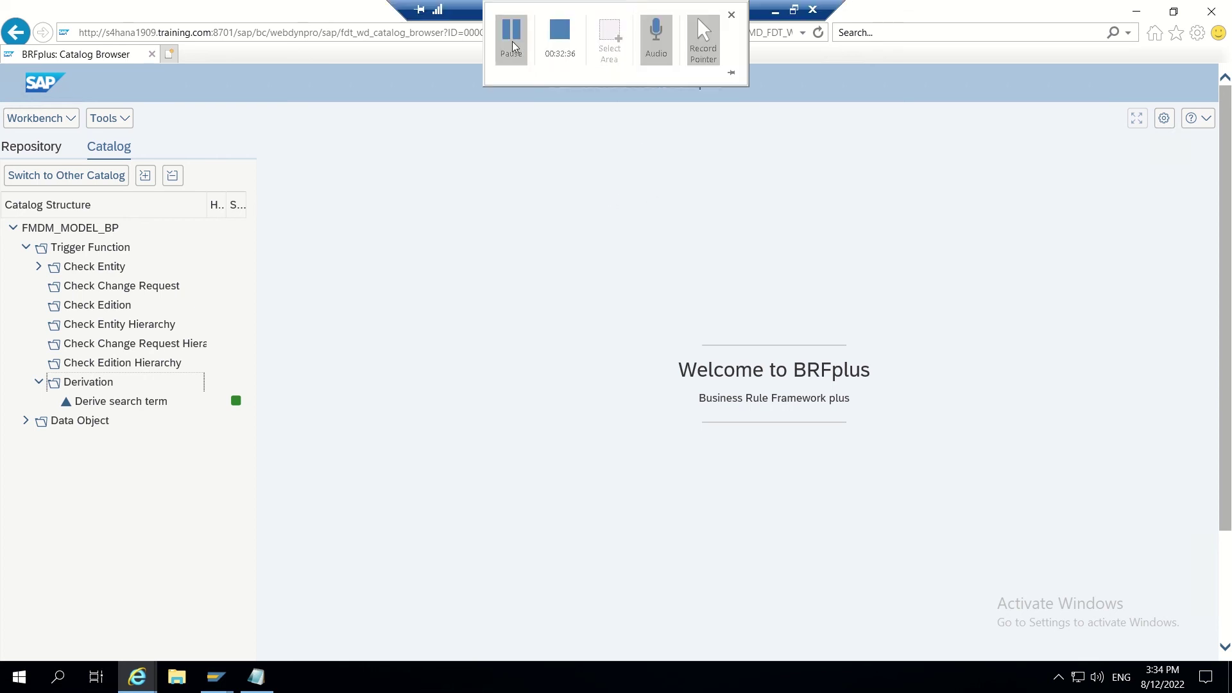